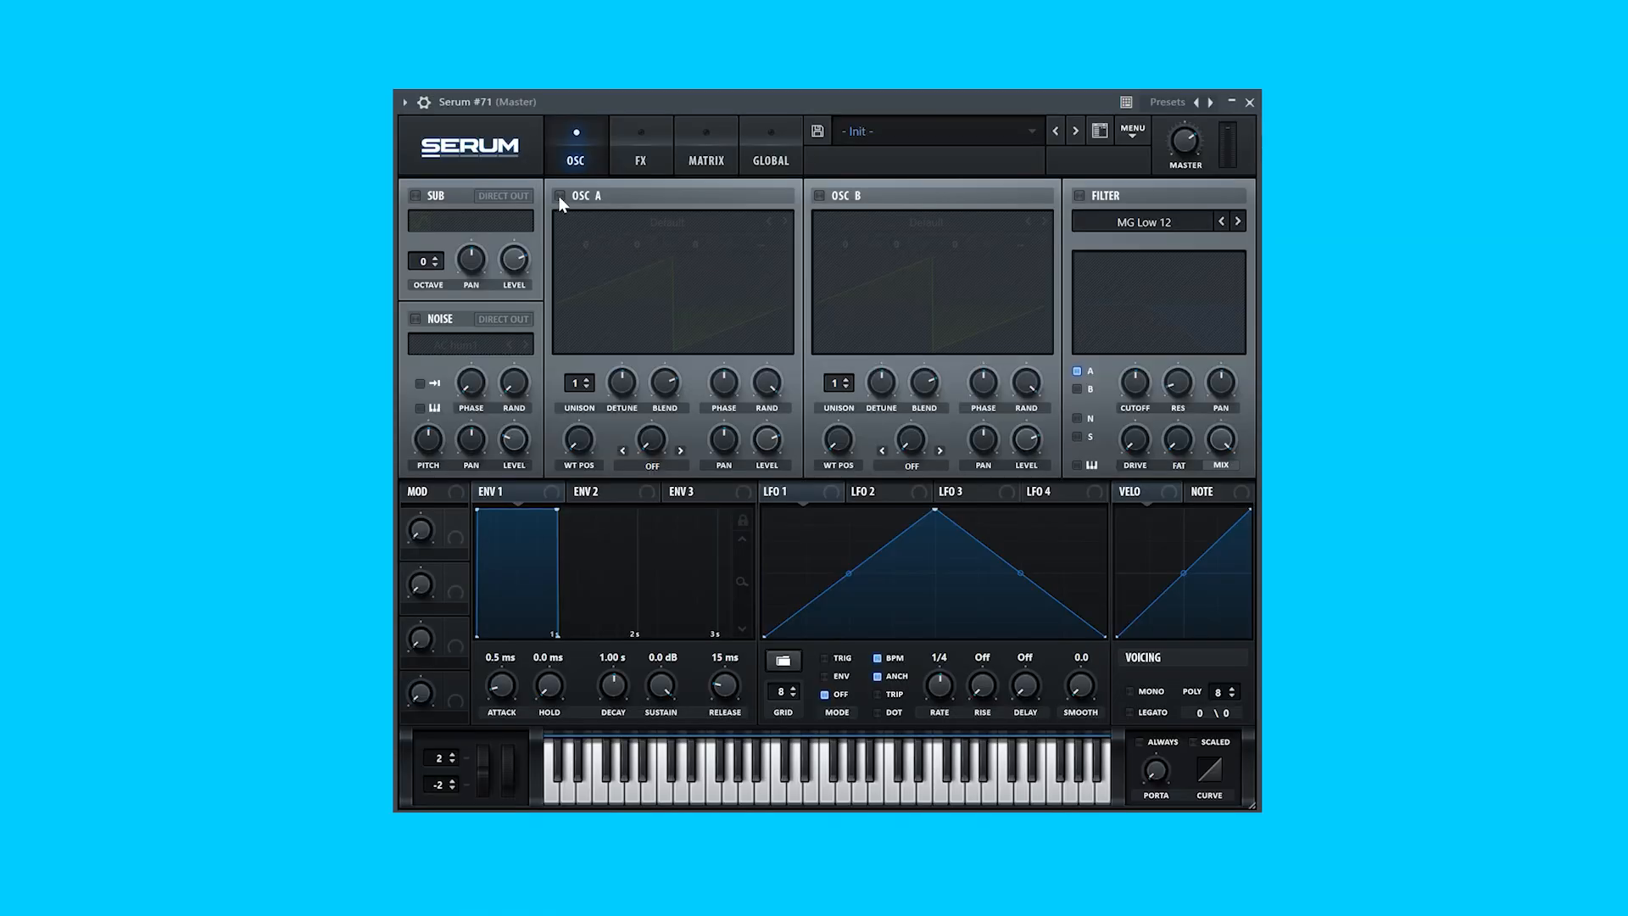
- Turn on oscillator A and load the Basic Shapes wavetable from the Analog category
click(559, 196)
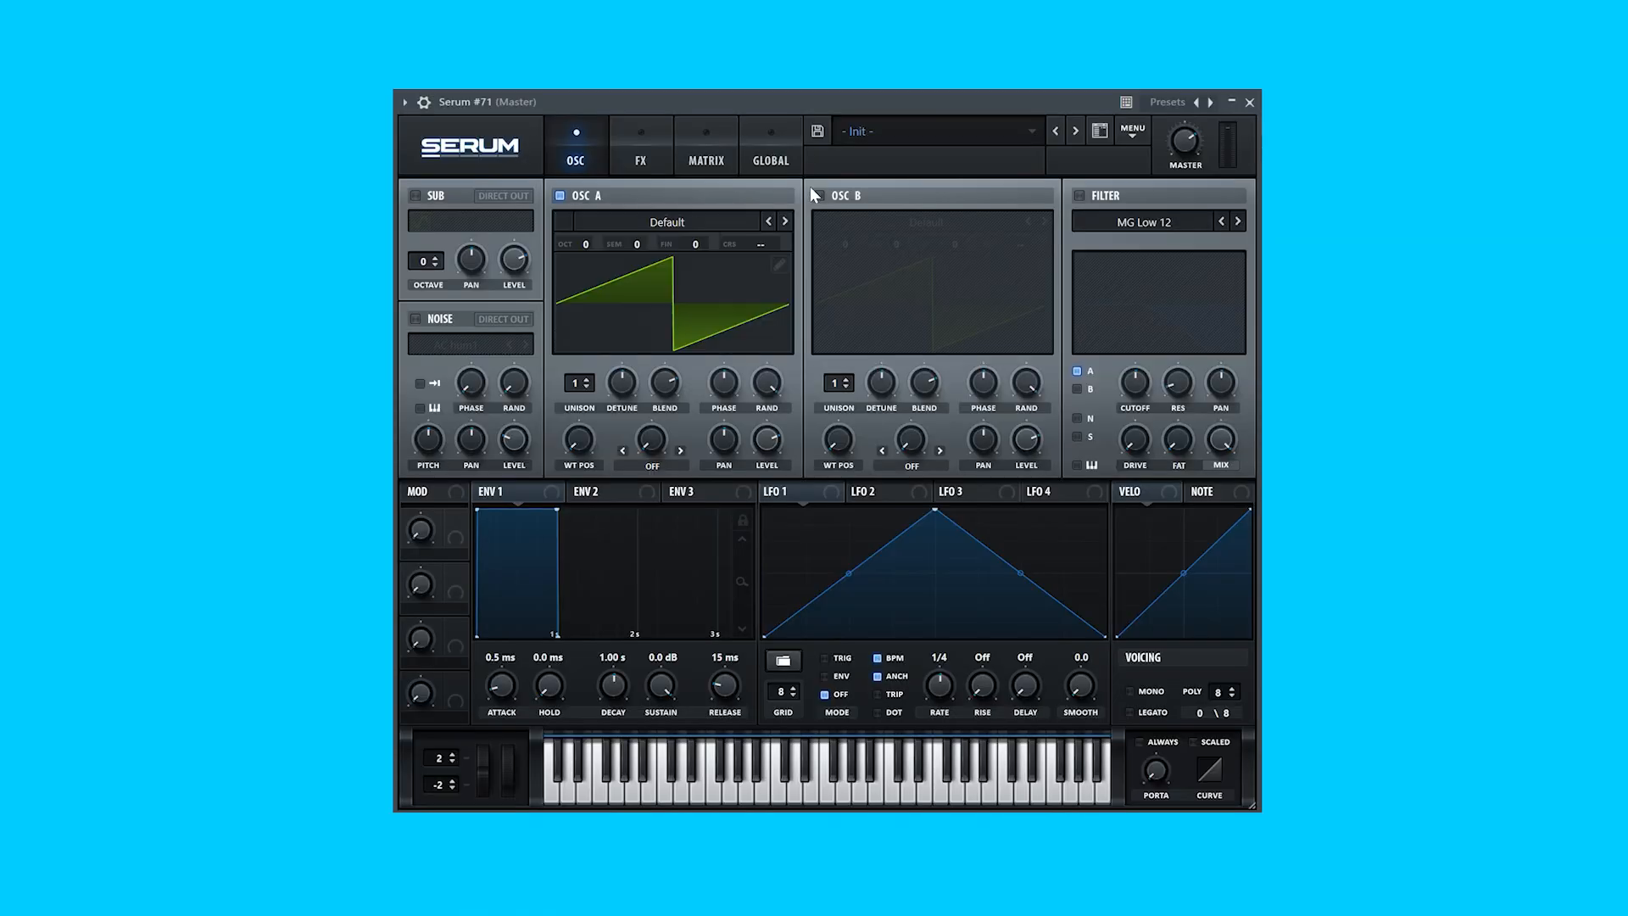
click(819, 195)
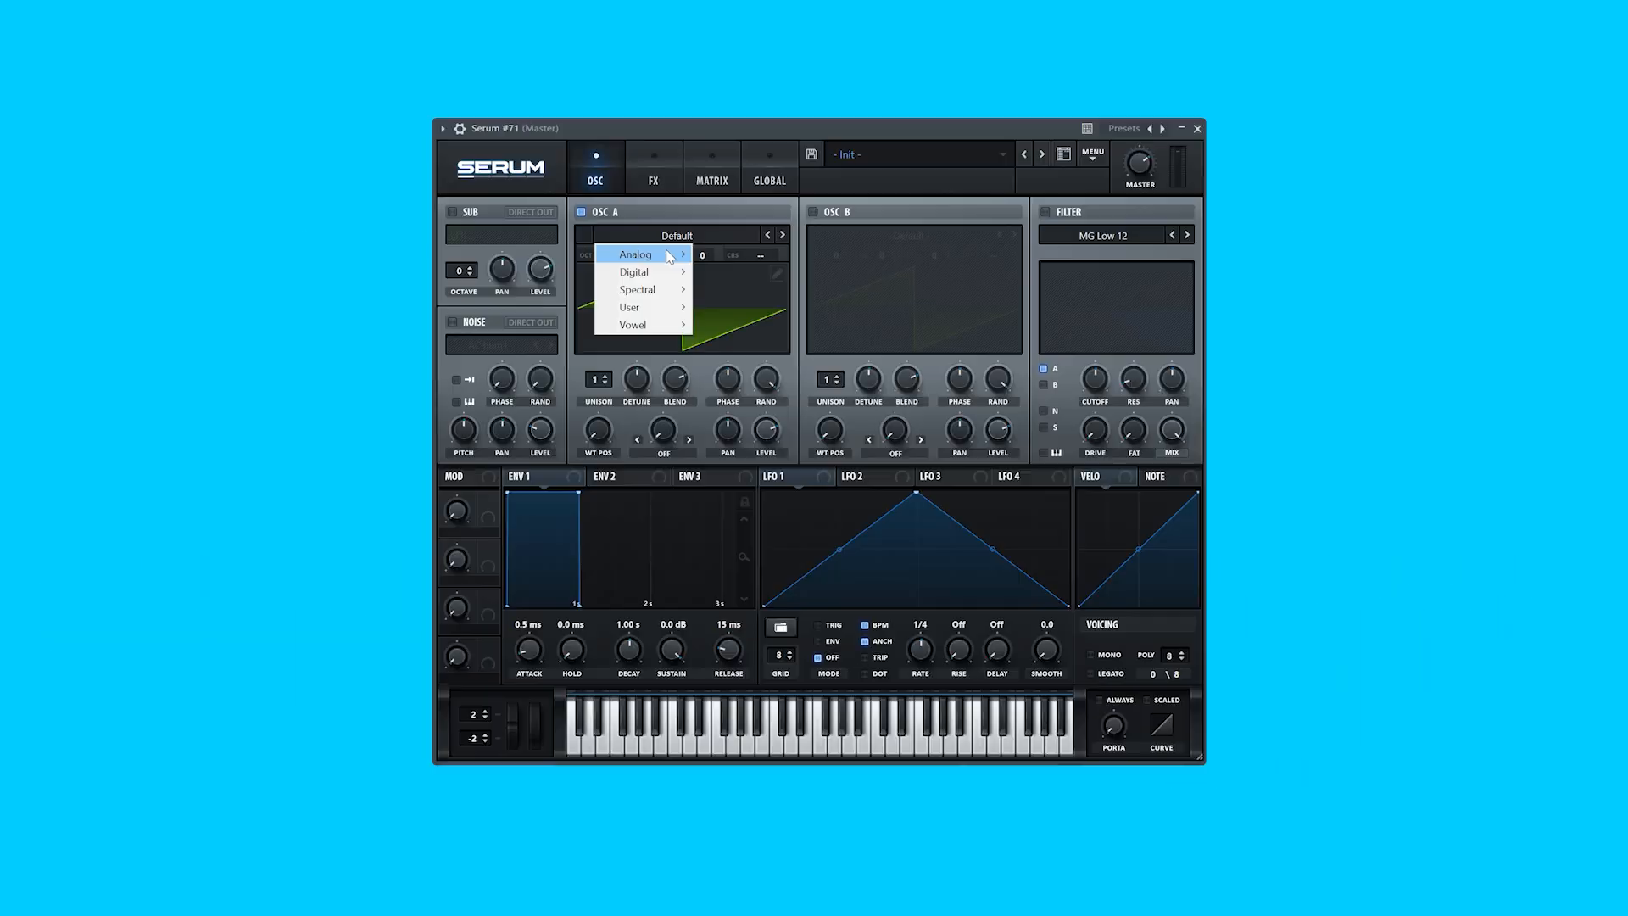
mouse_move(669, 256)
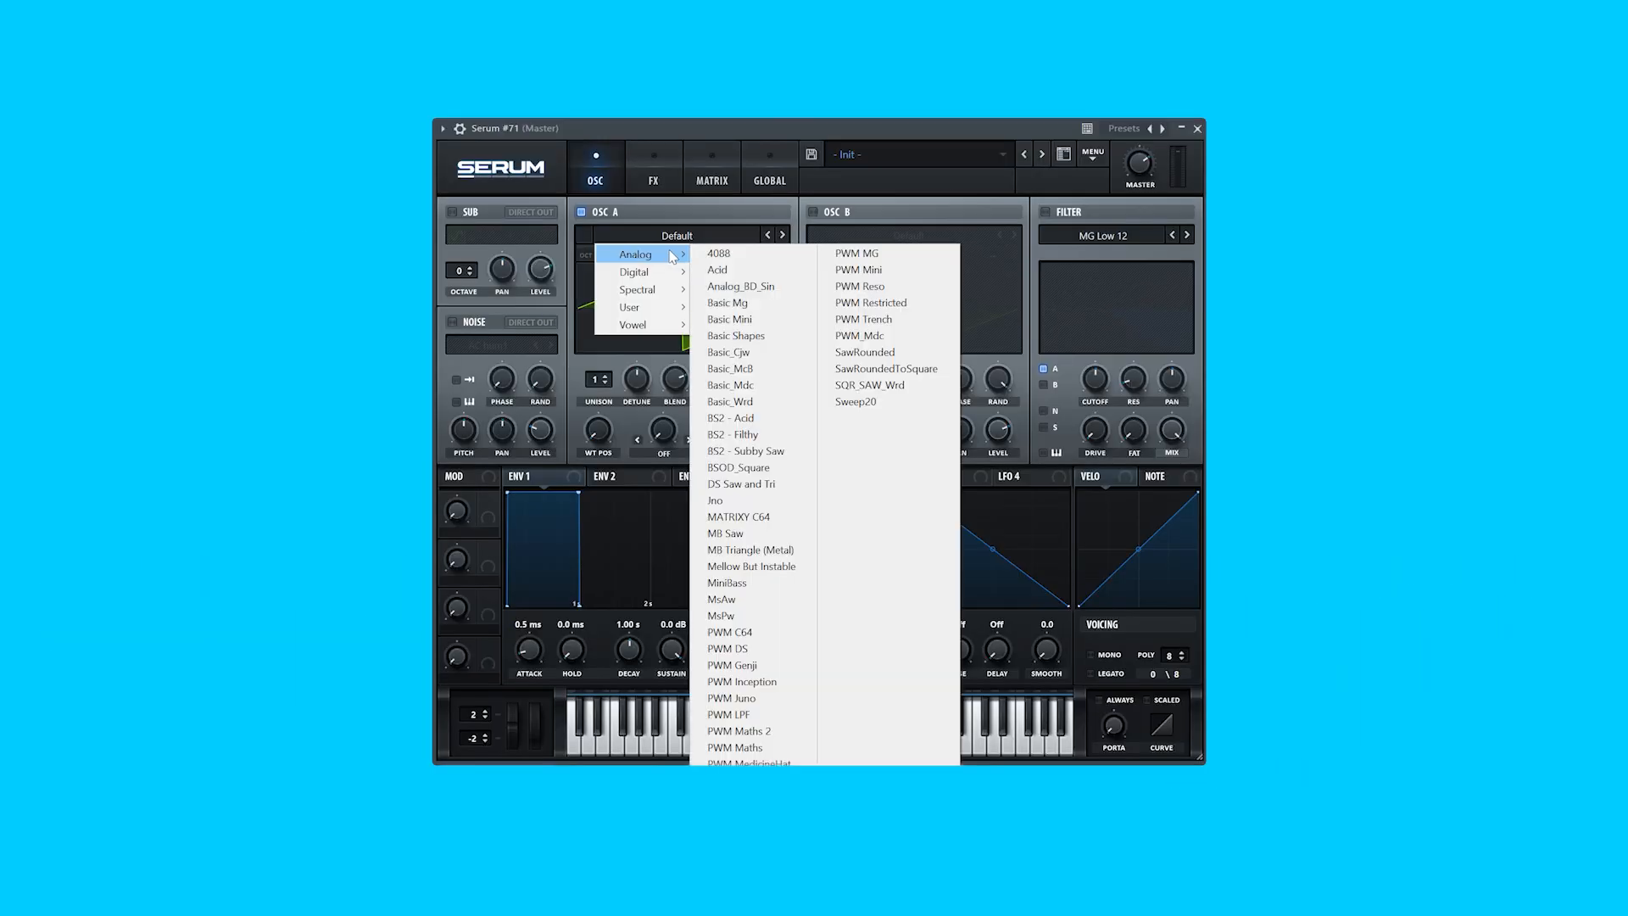
click(757, 337)
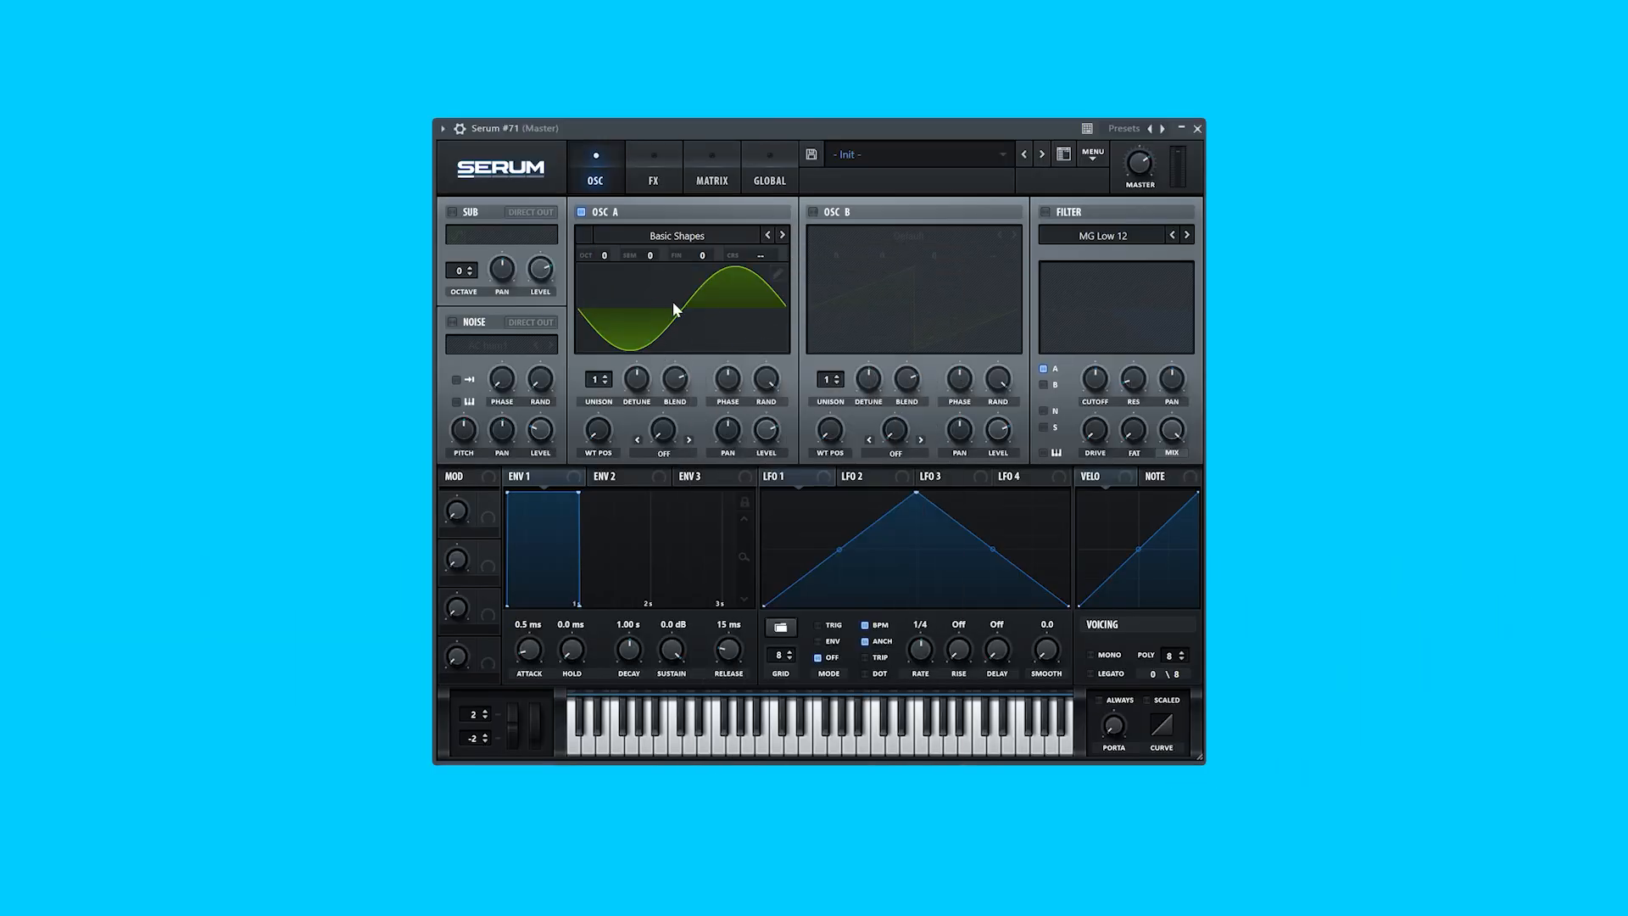
- Sweep oscillator A's wavetable position through Basic Shapes and leave it on the sawtooth shape
drag(604, 440, 643, 374)
mouse_move(605, 438)
drag(605, 439, 602, 413)
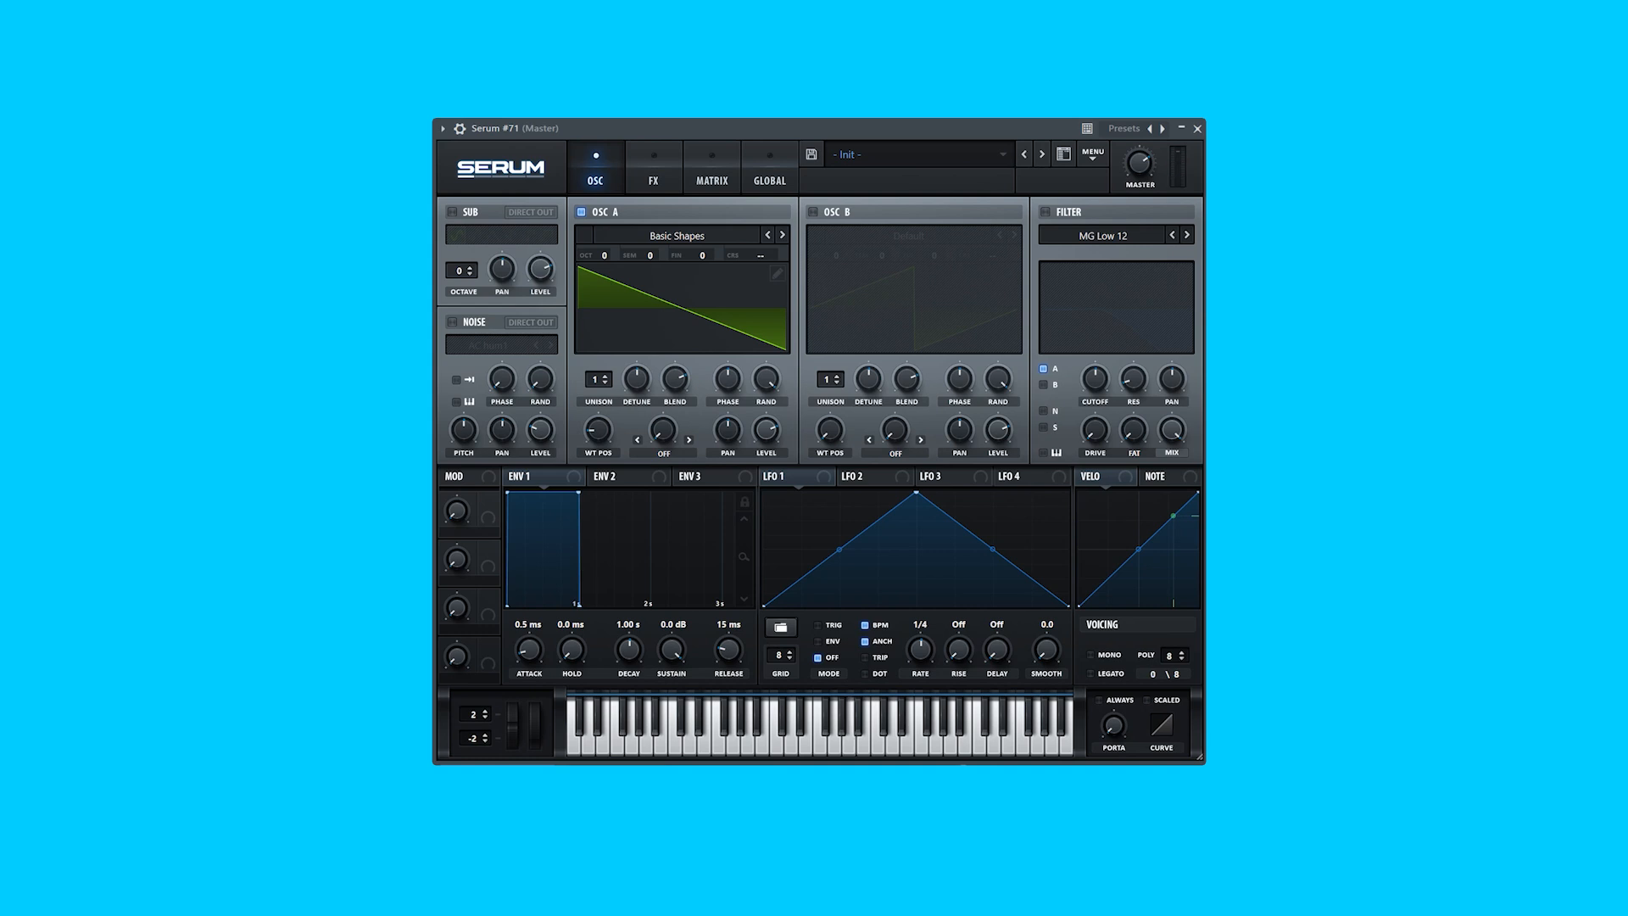
- Load the Savage Sounds - MARRIX wavetable into oscillator A and sweep its wavetable position
click(672, 236)
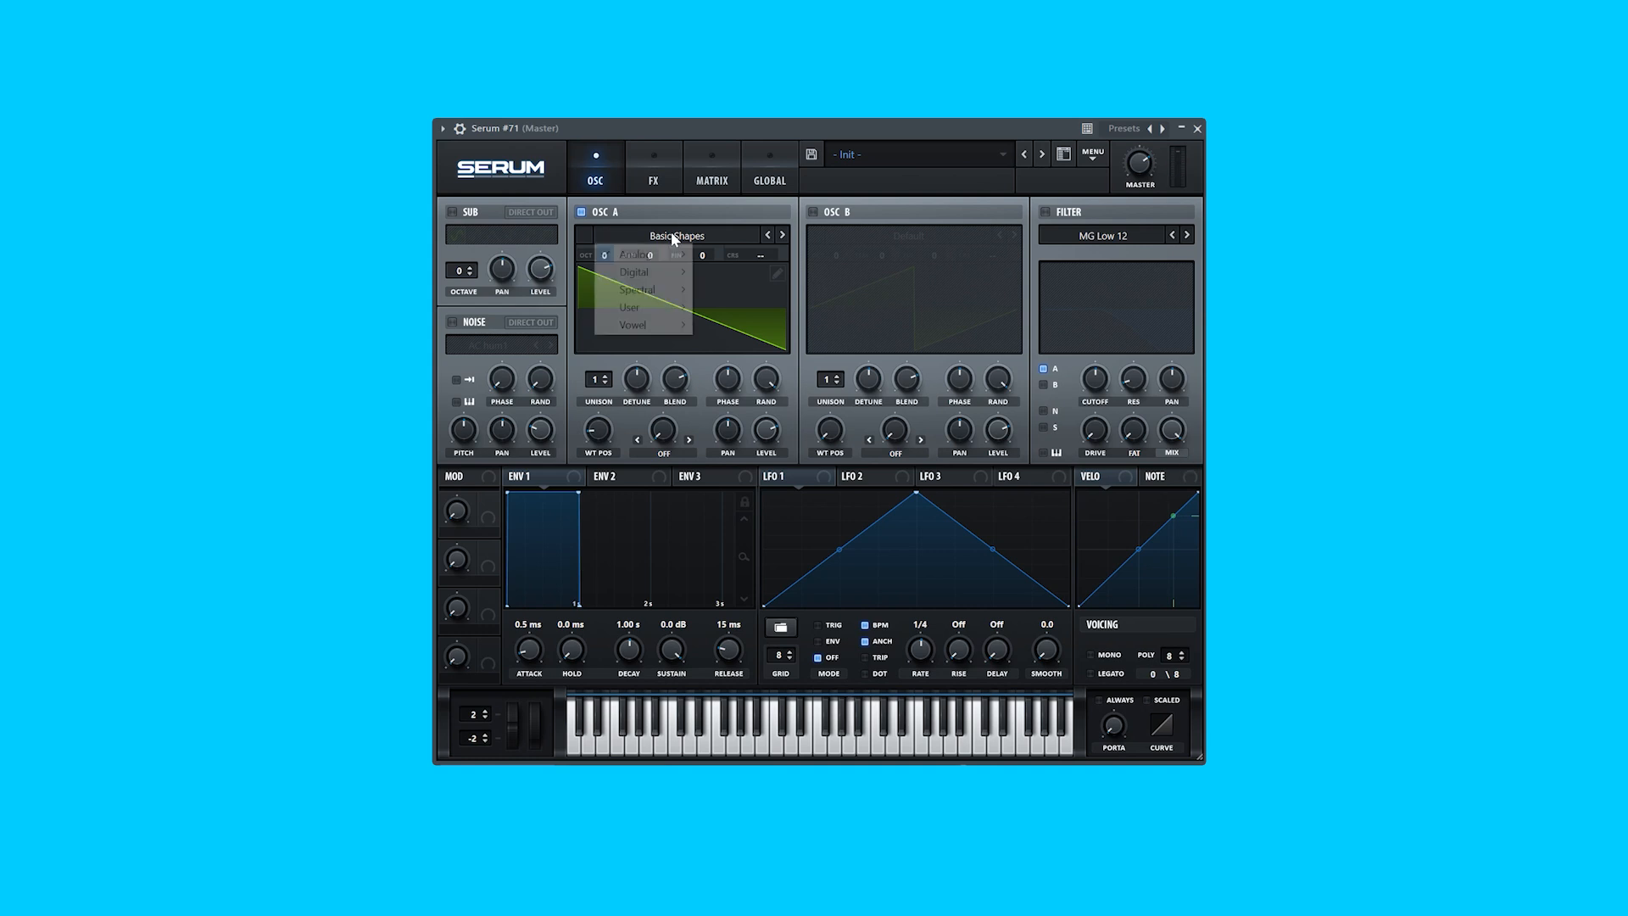
mouse_move(662, 261)
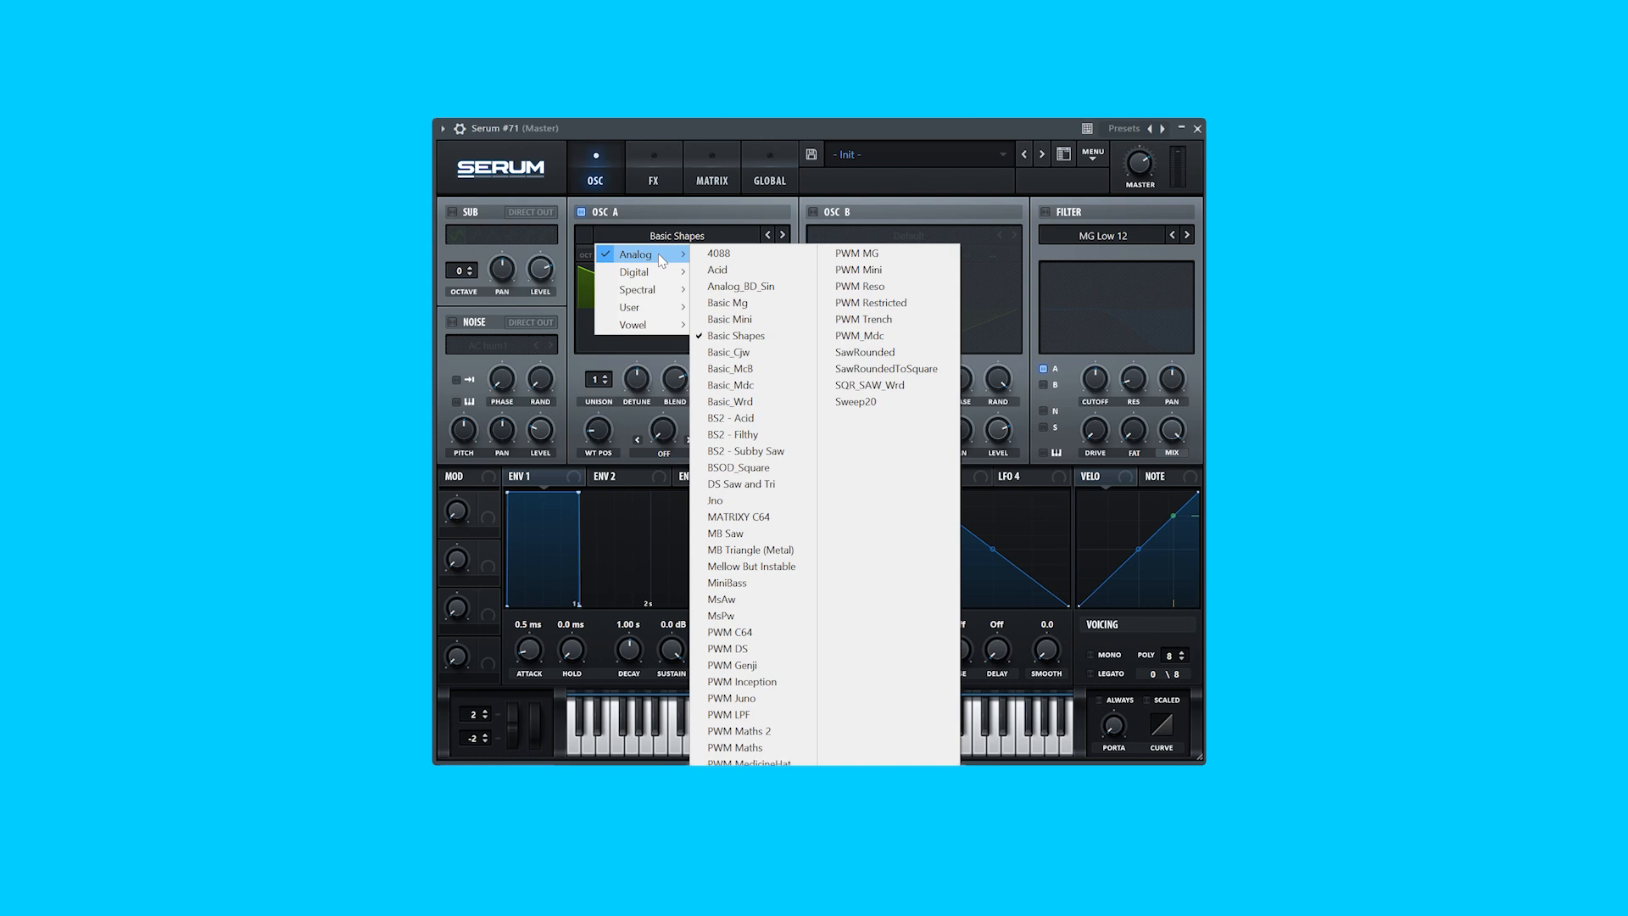
mouse_move(662, 294)
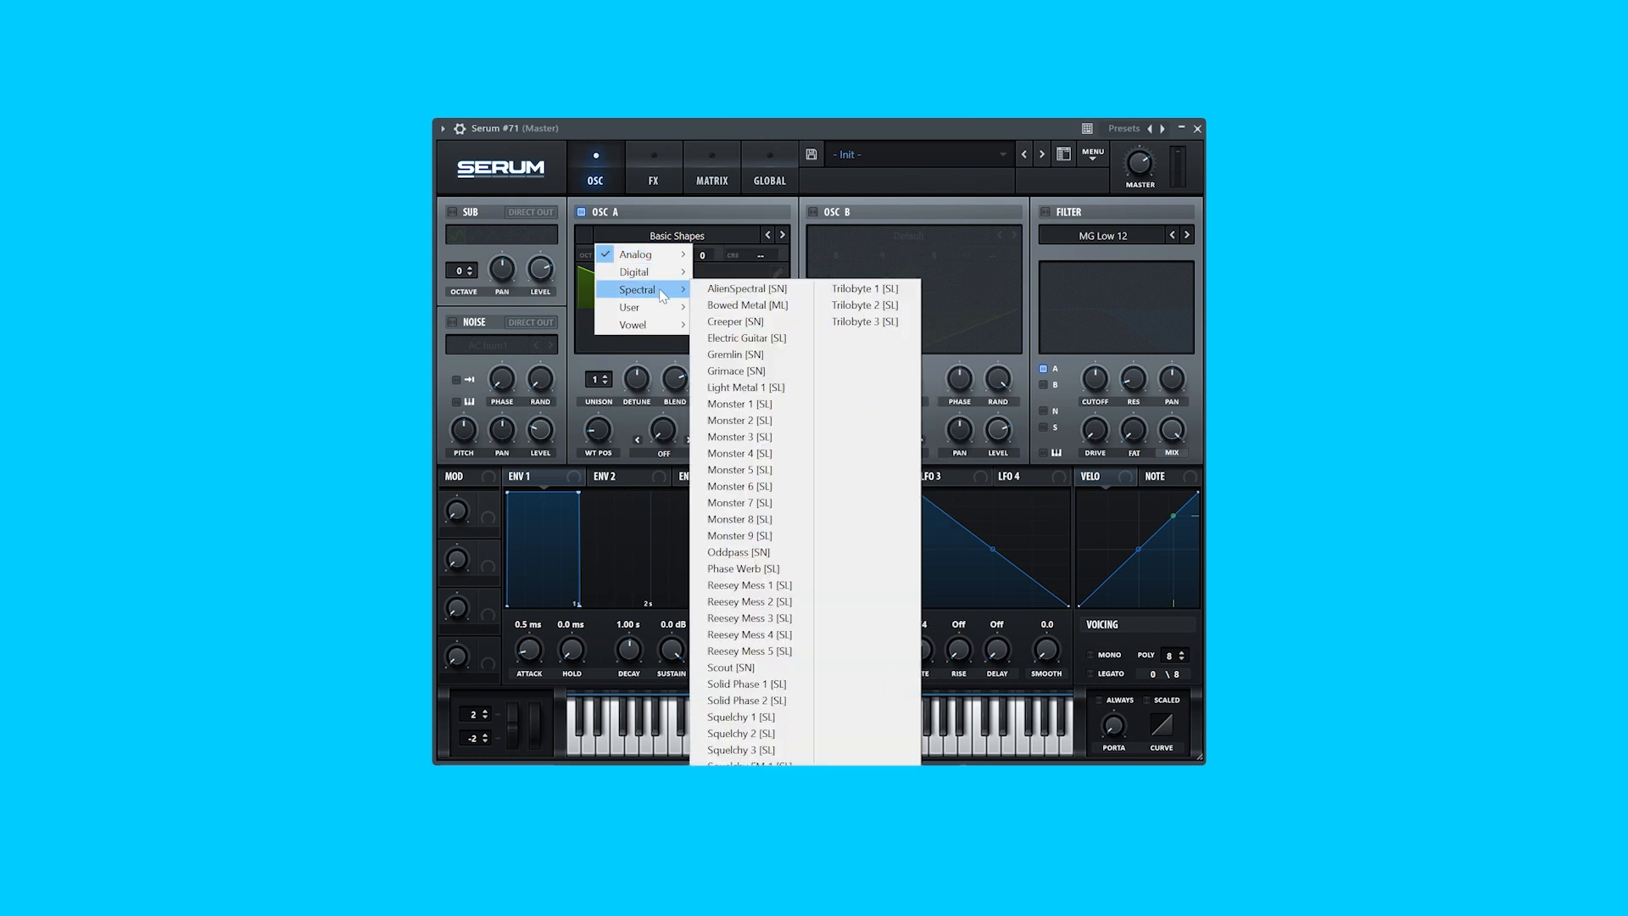
mouse_move(662, 333)
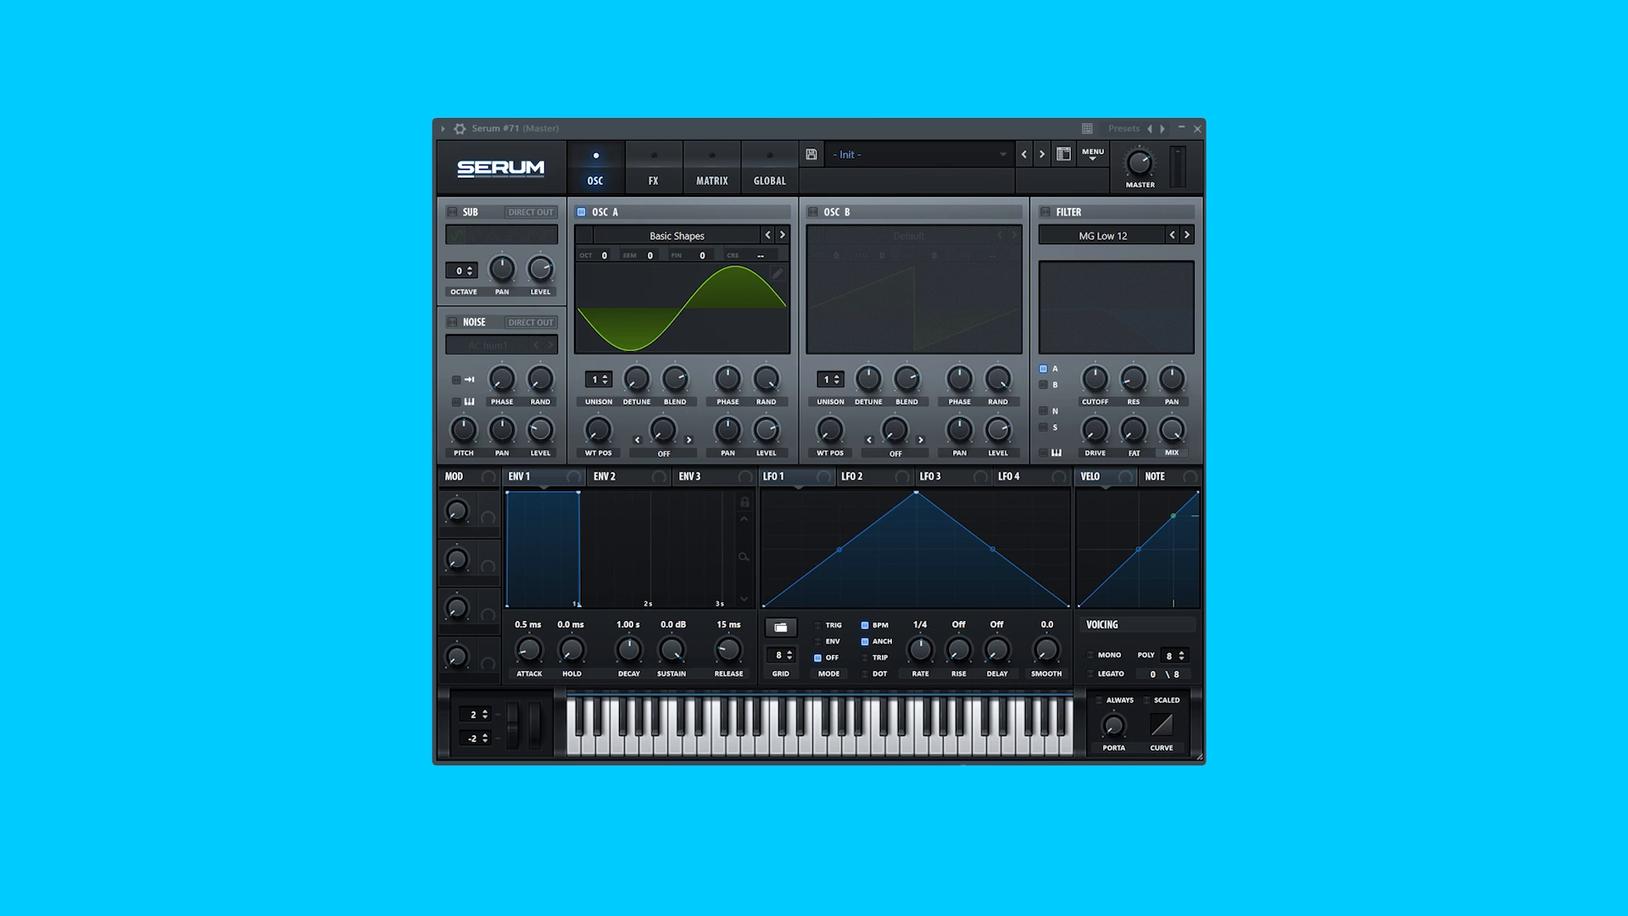
drag(881, 268, 662, 284)
drag(600, 438, 615, 378)
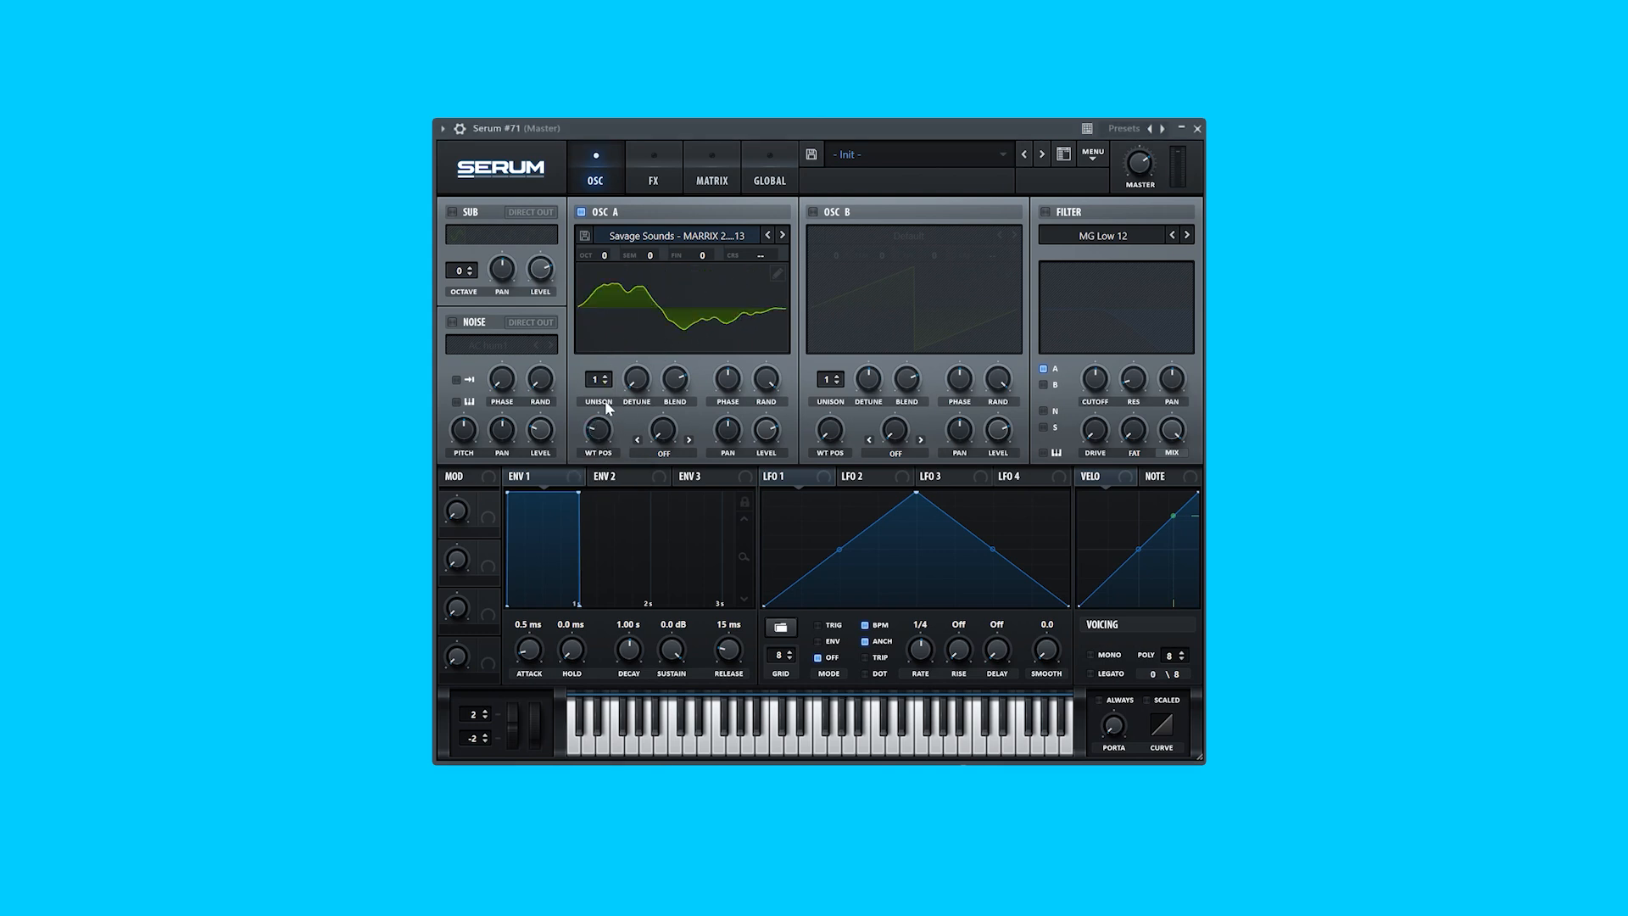
- Set oscillator A to the Basic Shapes sawtooth with 8 unison voices and adjust the unison detune
drag(599, 387, 600, 363)
click(637, 378)
drag(638, 378, 639, 319)
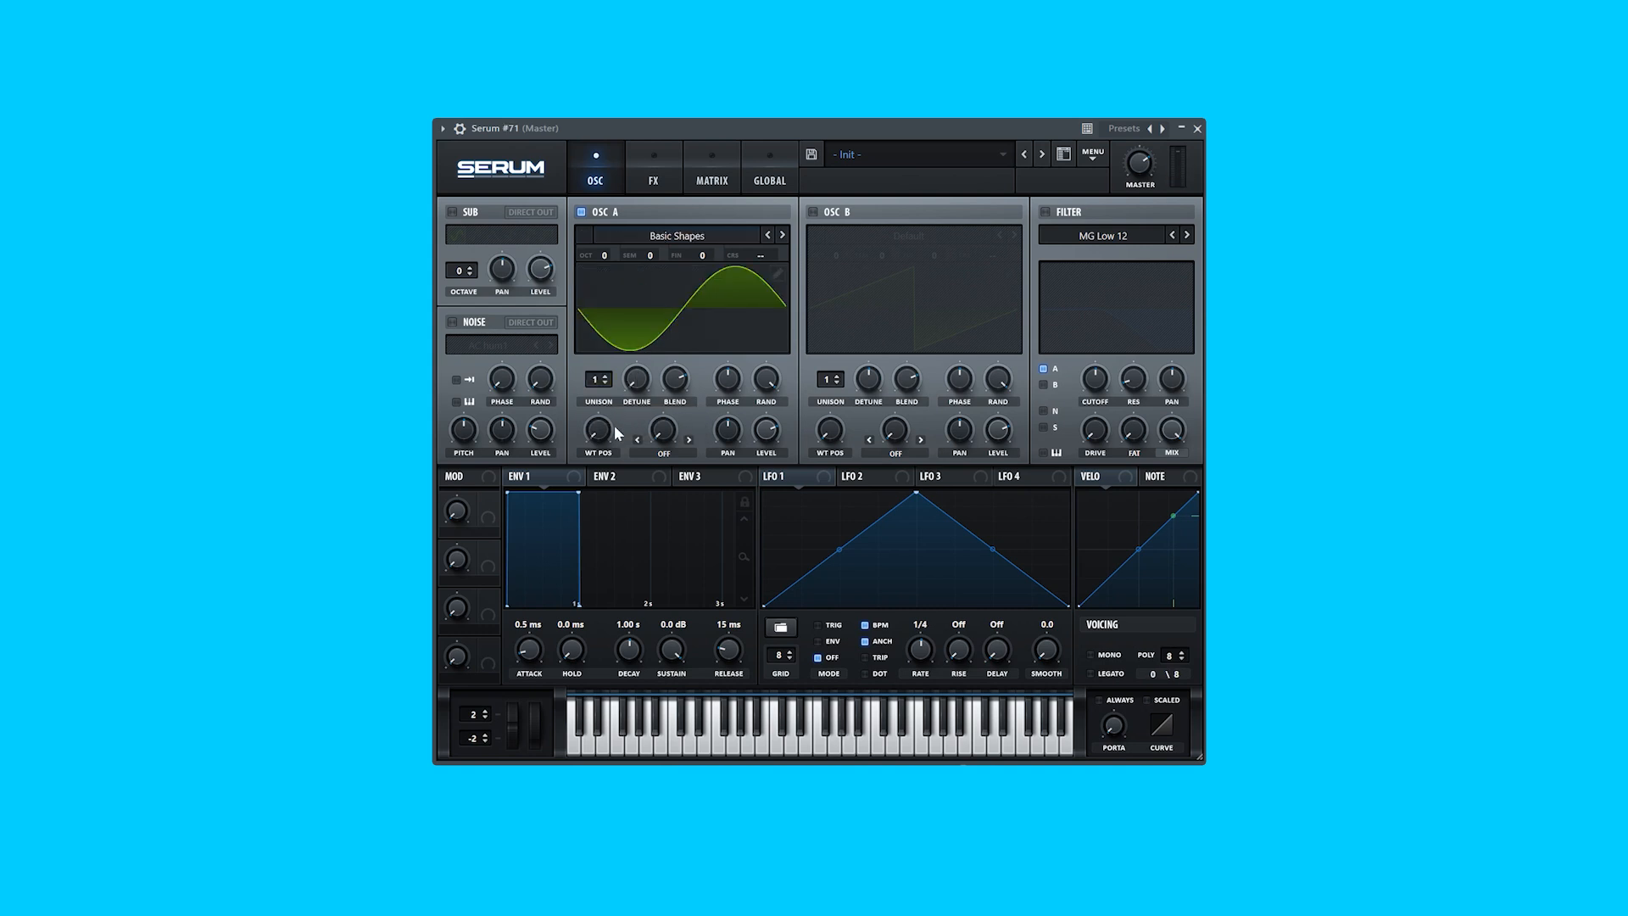
drag(603, 435, 621, 300)
drag(636, 380, 644, 337)
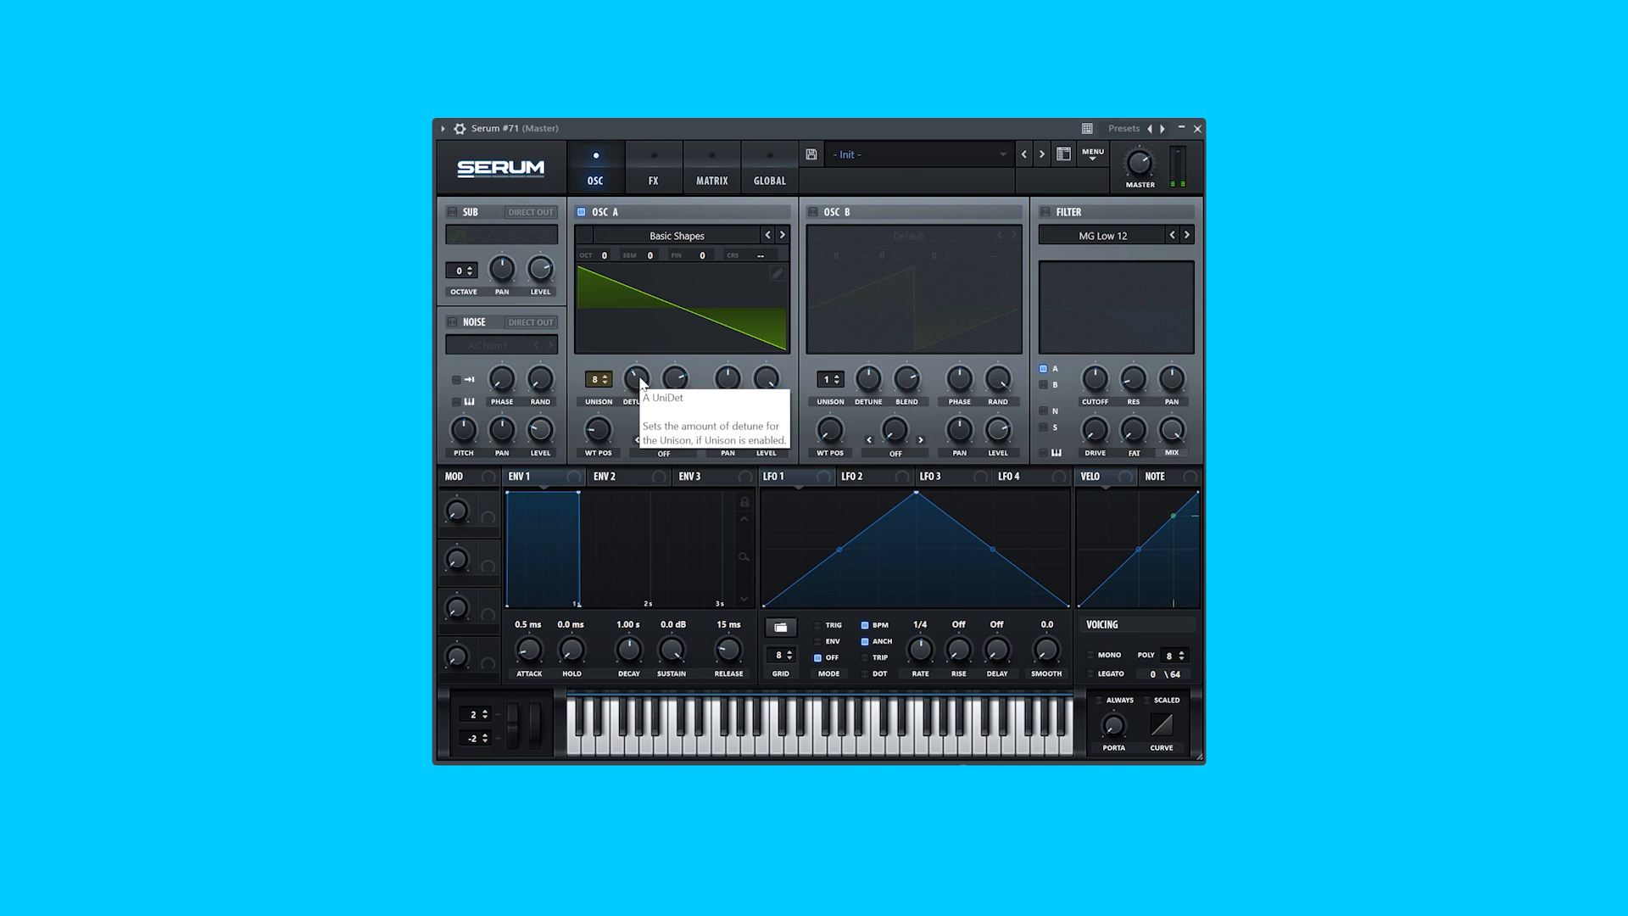
- Try the Bend + and Sync (No Window) warp modes on oscillator A, varying the warp amount in each
click(668, 453)
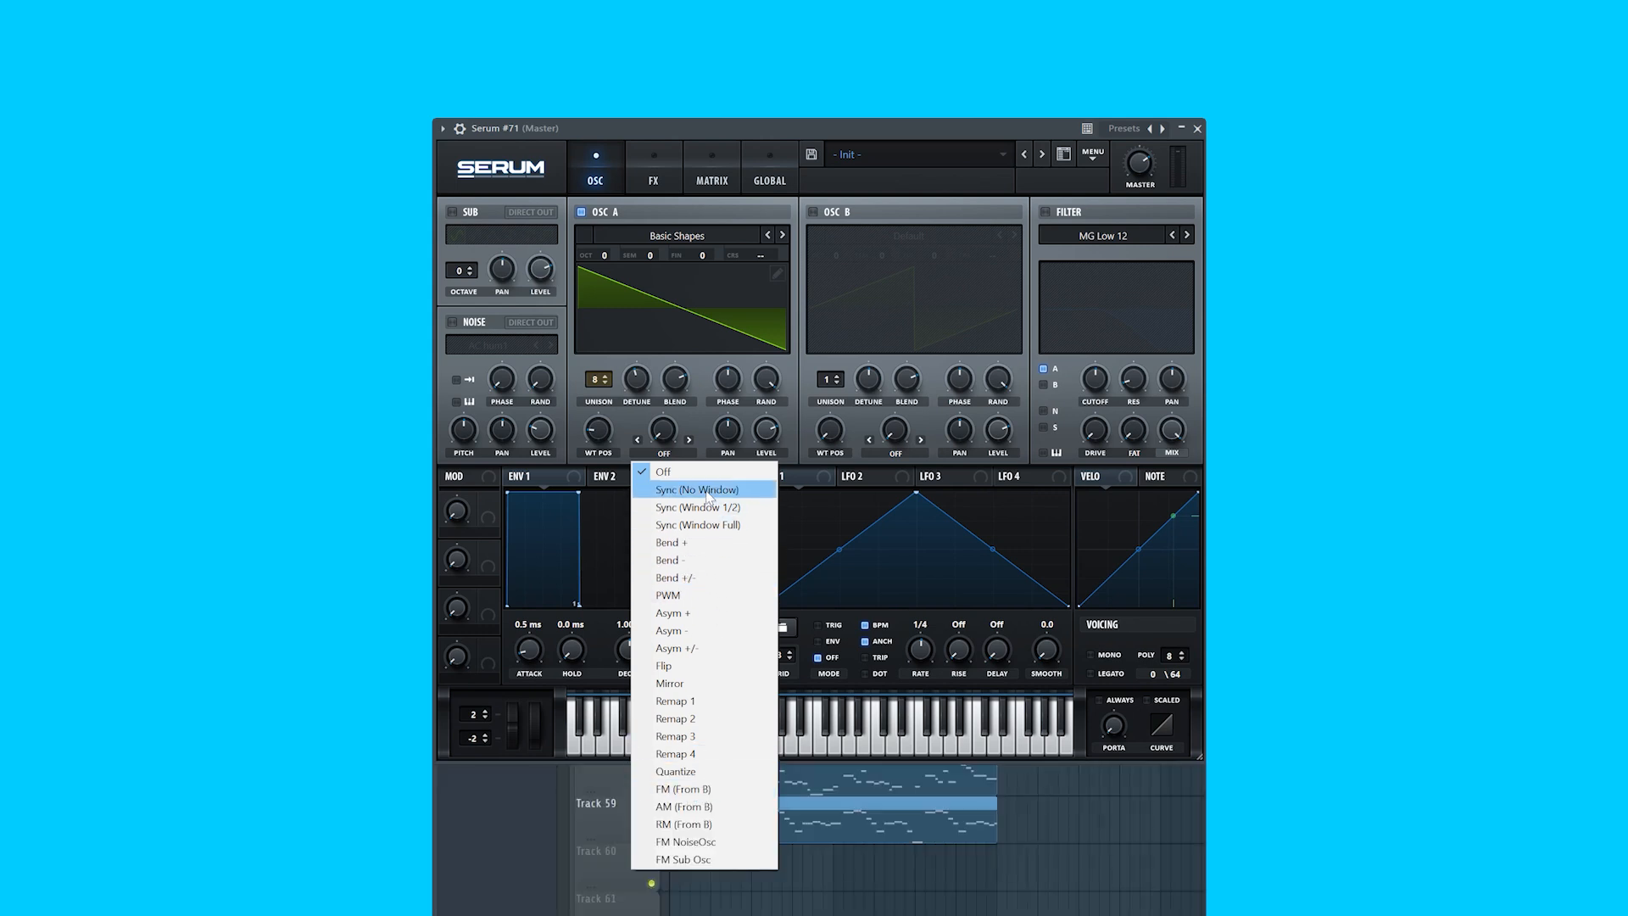
click(674, 543)
mouse_move(676, 431)
mouse_down()
mouse_move(665, 408)
mouse_move(678, 420)
mouse_up()
click(669, 455)
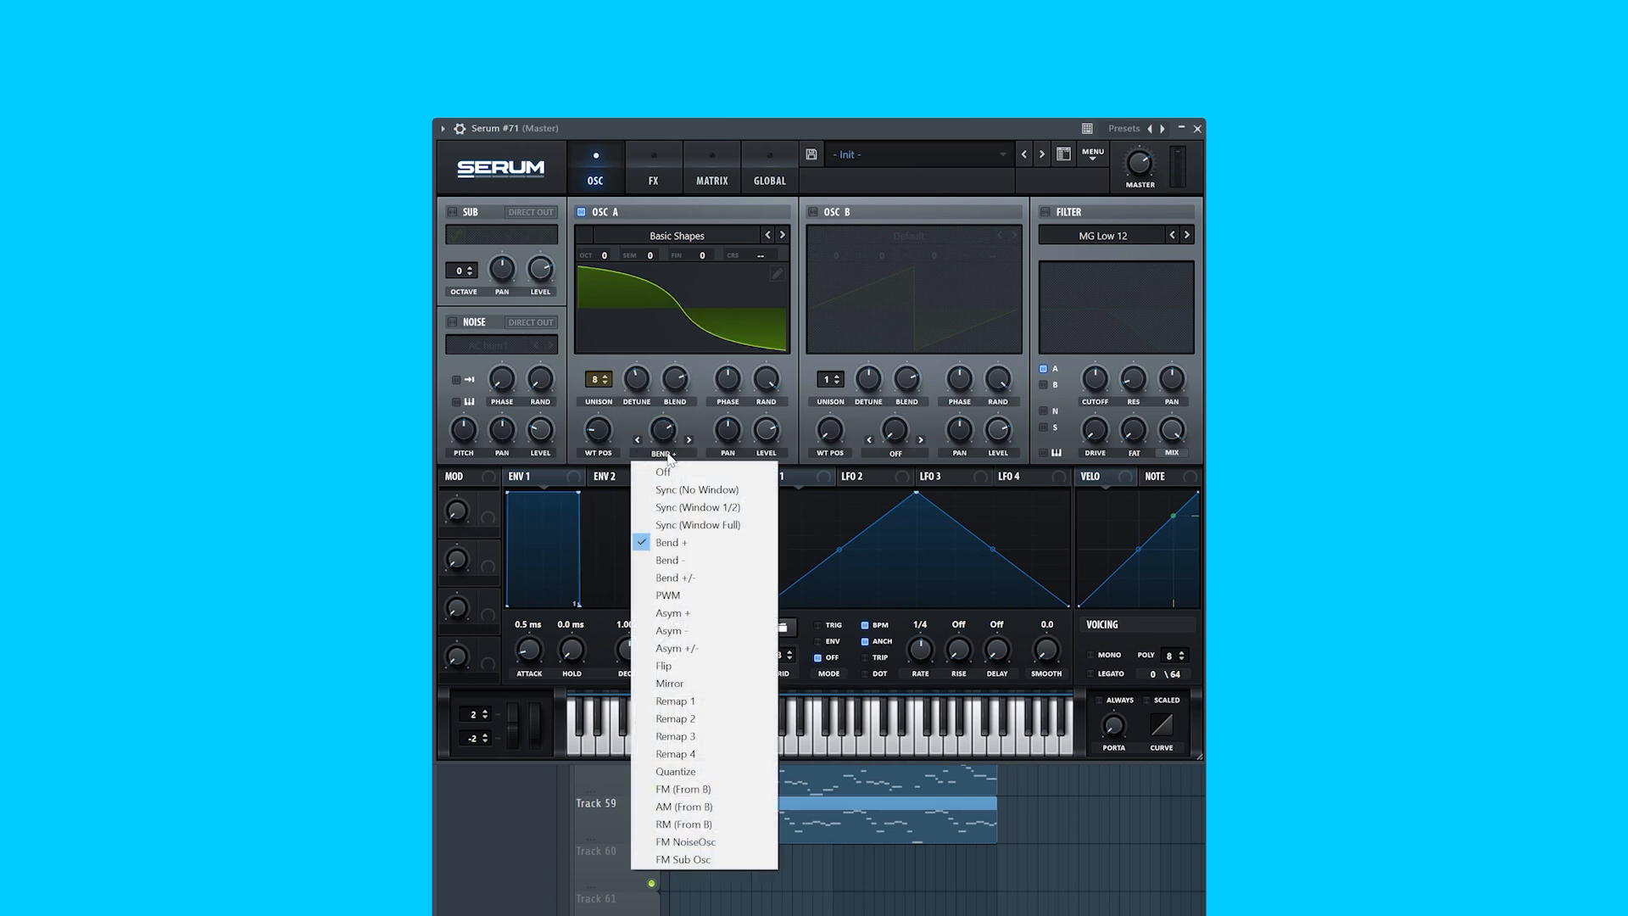
click(683, 489)
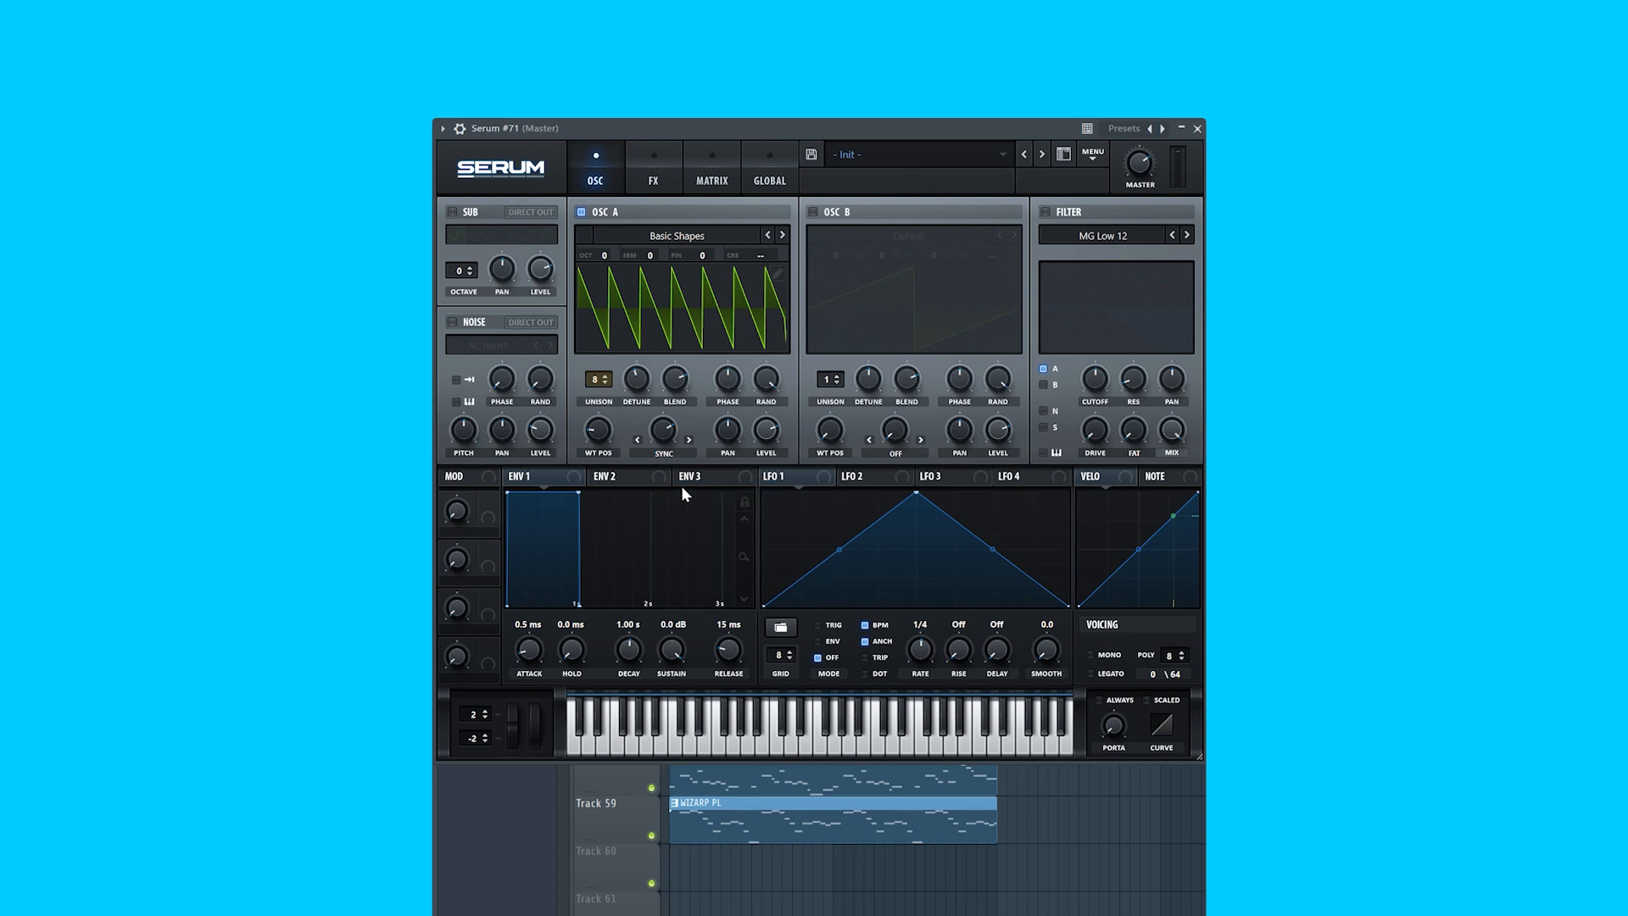
drag(667, 439, 668, 481)
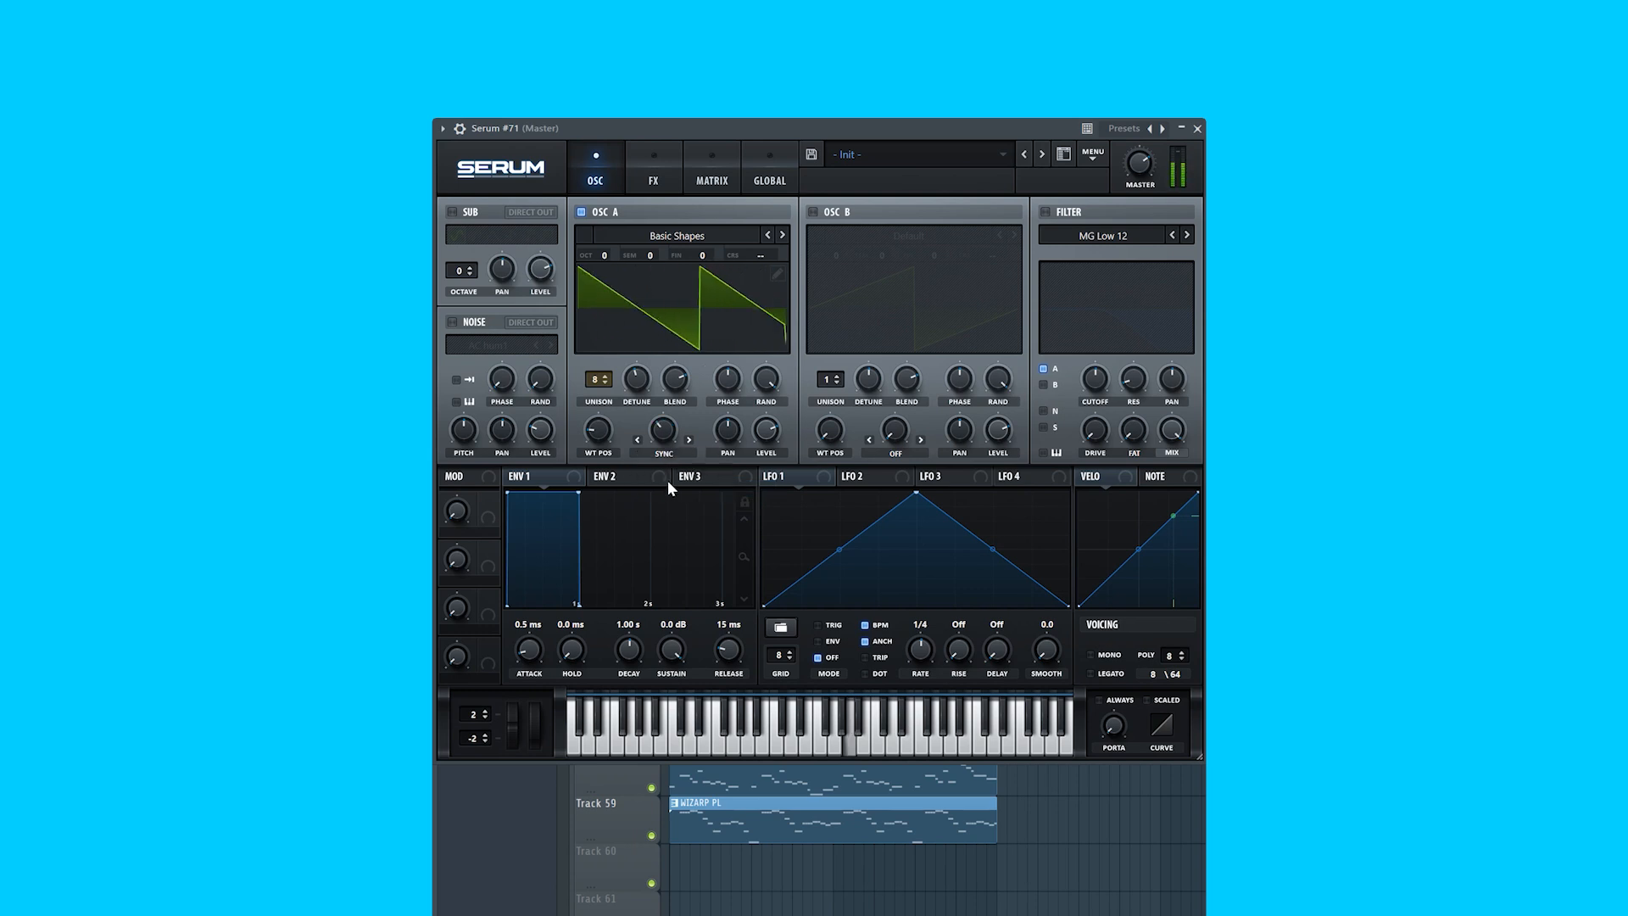
- Set oscillator A's warp mode to FM (From B) and turn on oscillator B
click(666, 454)
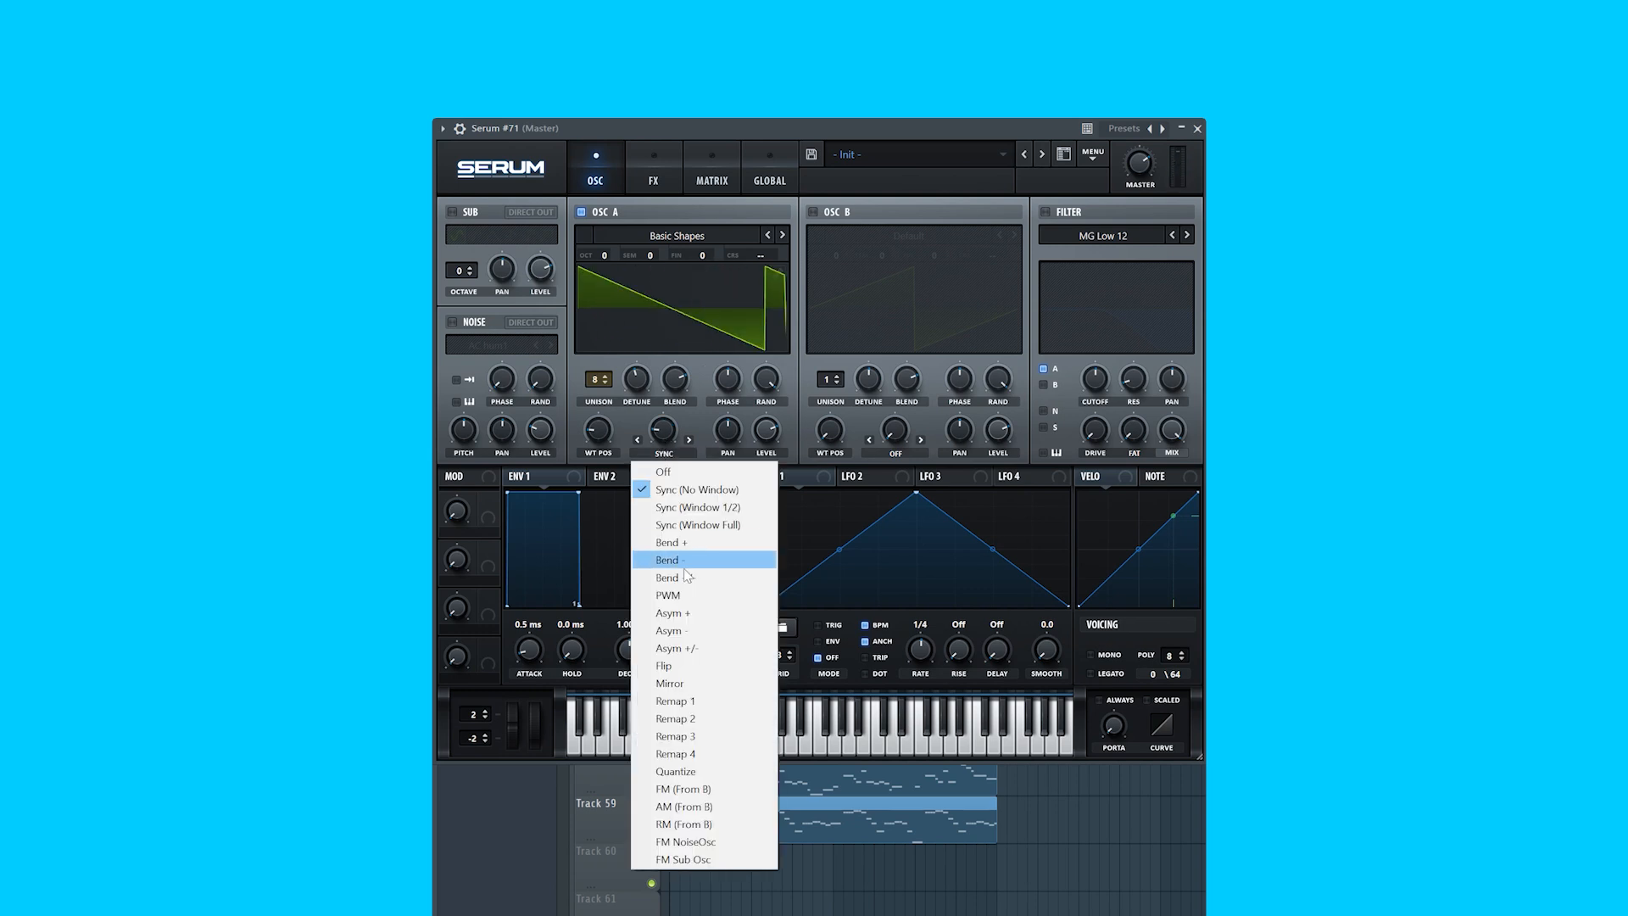
click(695, 790)
click(813, 212)
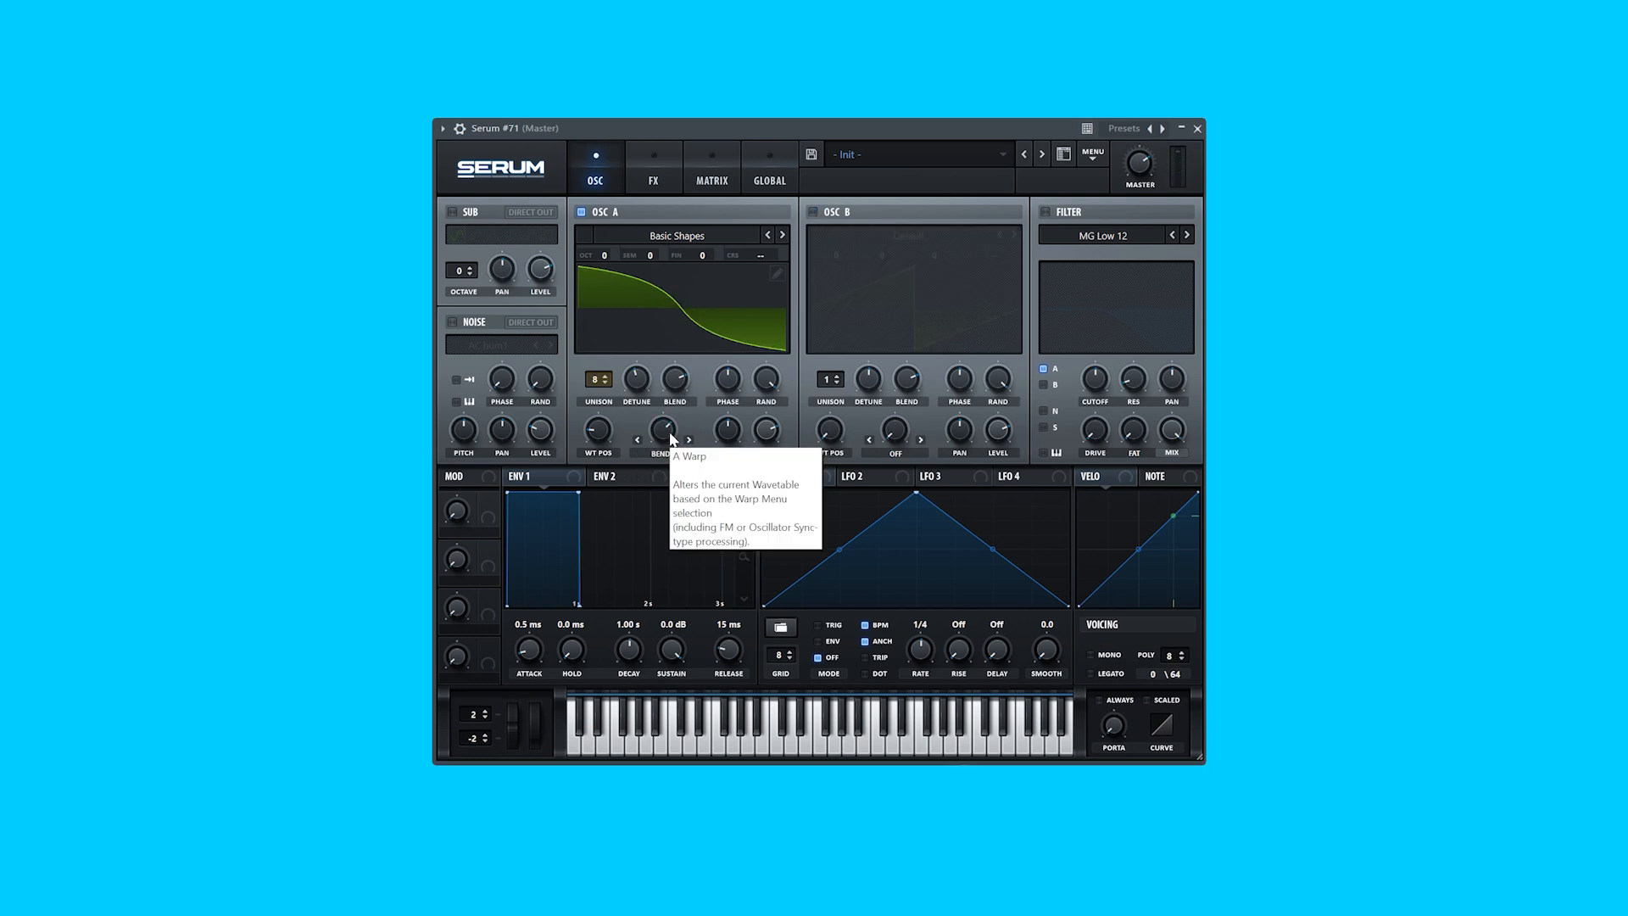
click(668, 454)
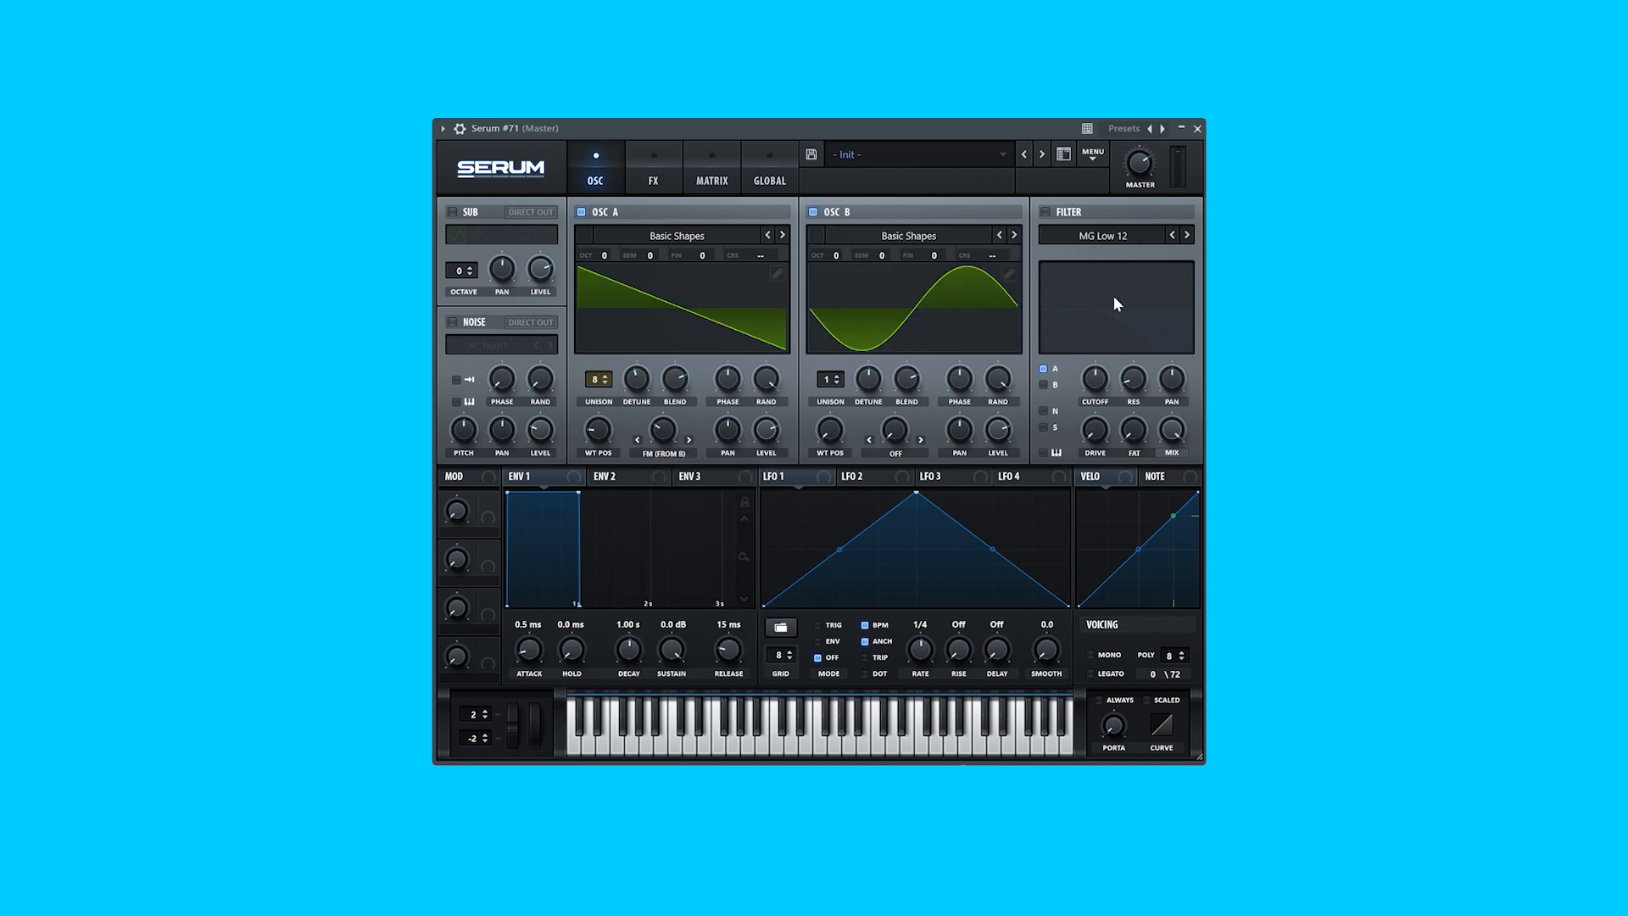
- Turn on the filter and choose the MG Low 12 type
click(1046, 212)
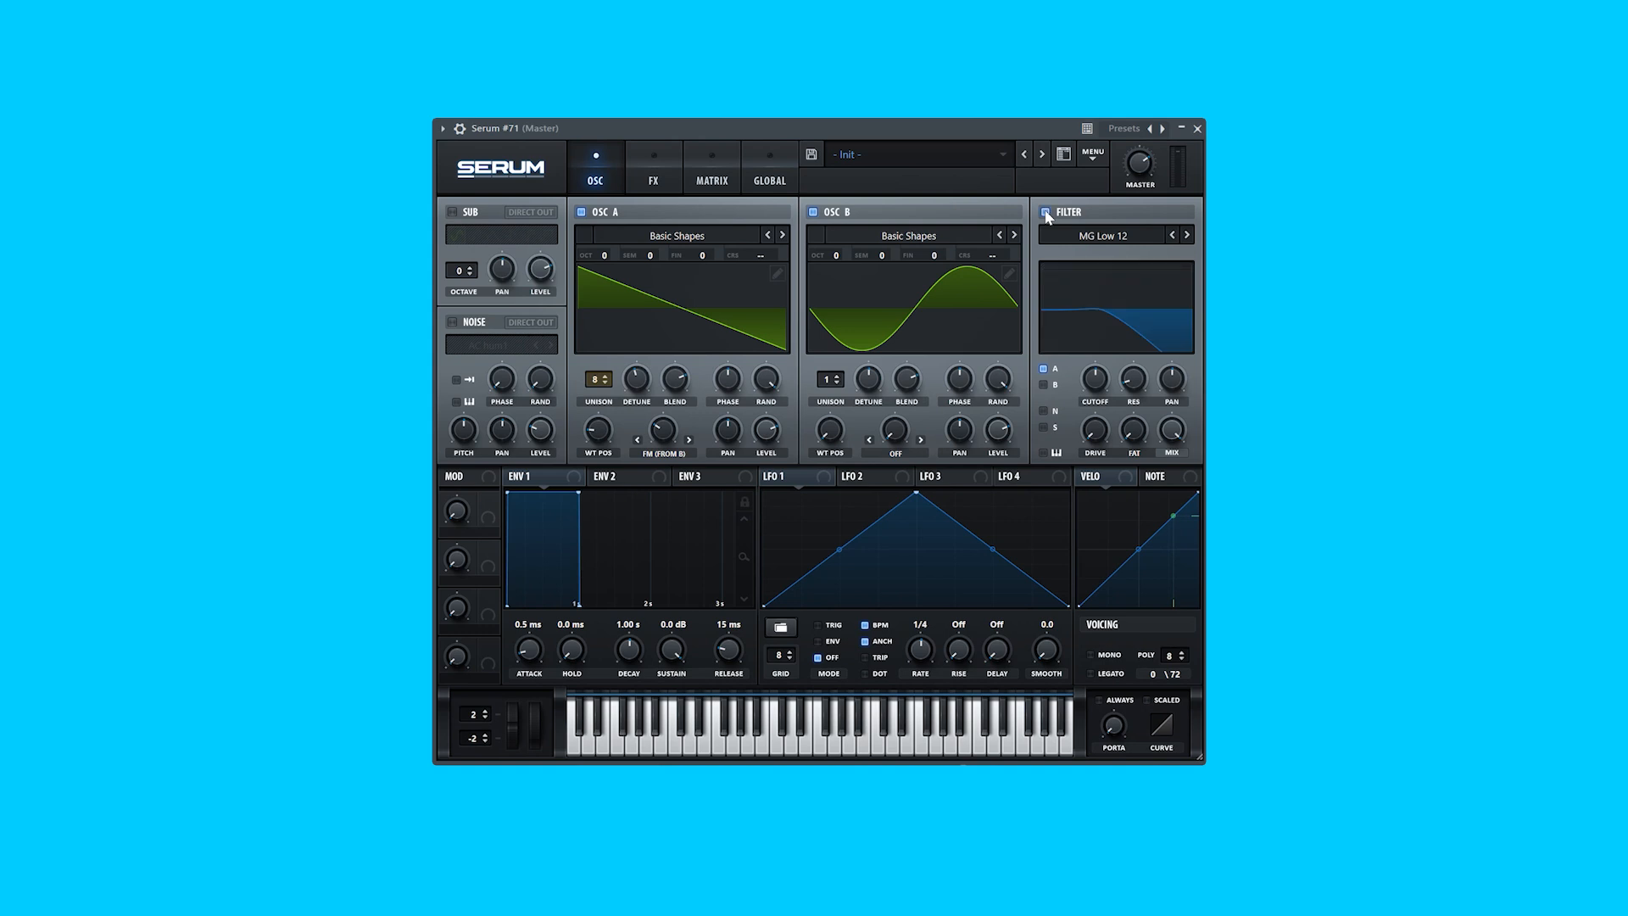
click(1094, 237)
mouse_move(1103, 257)
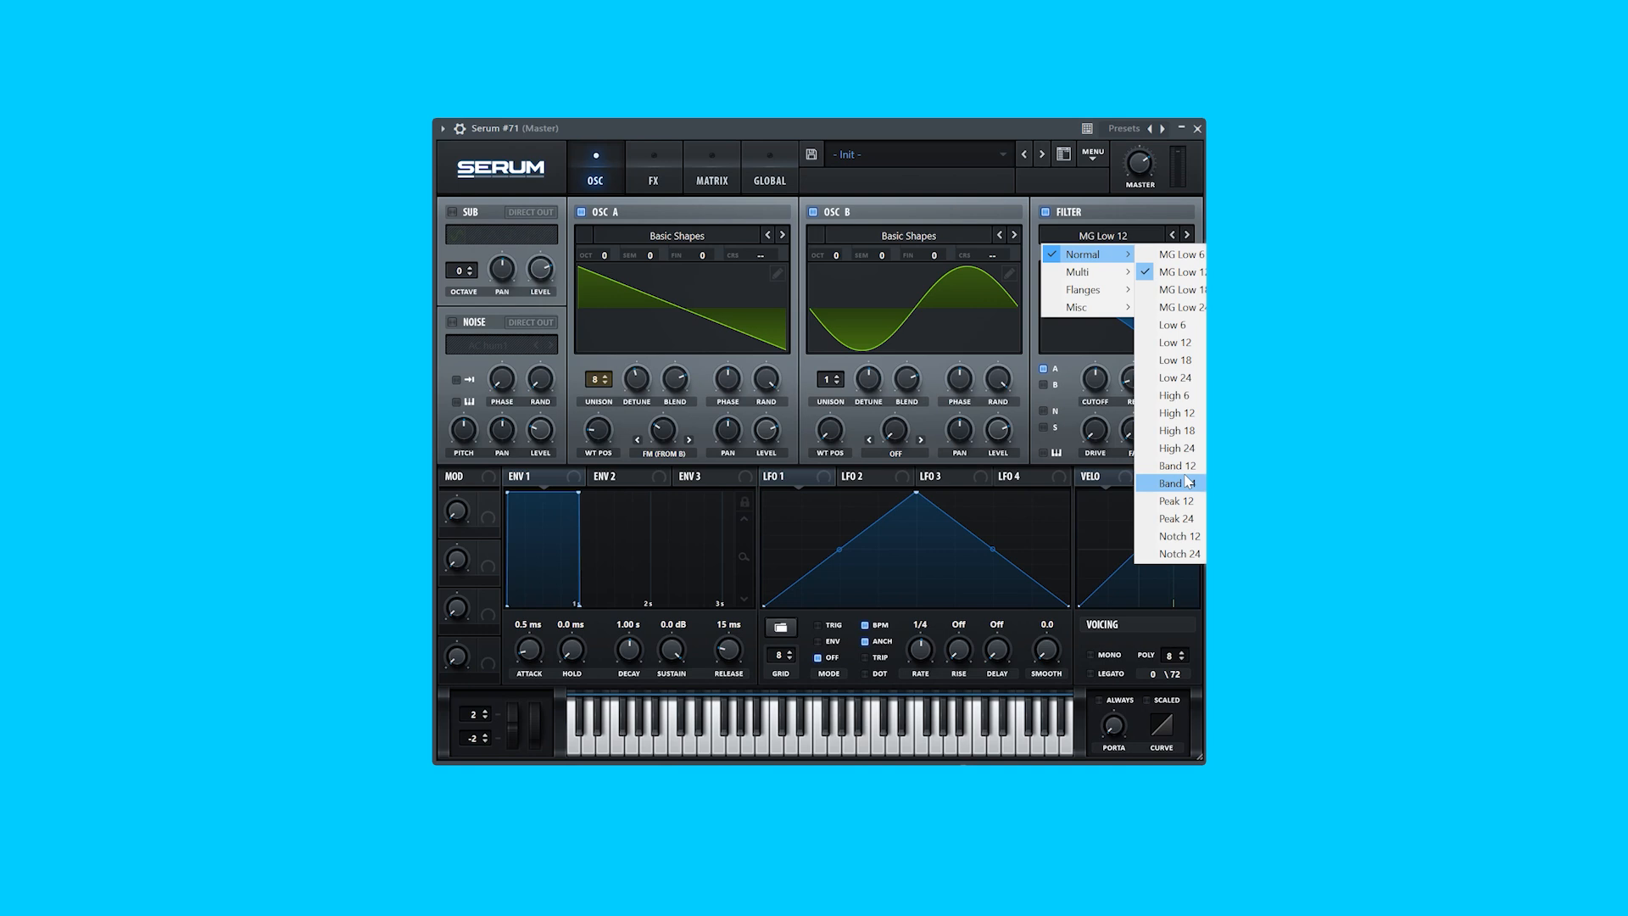
click(1185, 277)
- Try the High 6 and Band 12 types on the filter
click(1119, 236)
click(1174, 395)
click(1132, 239)
click(1102, 279)
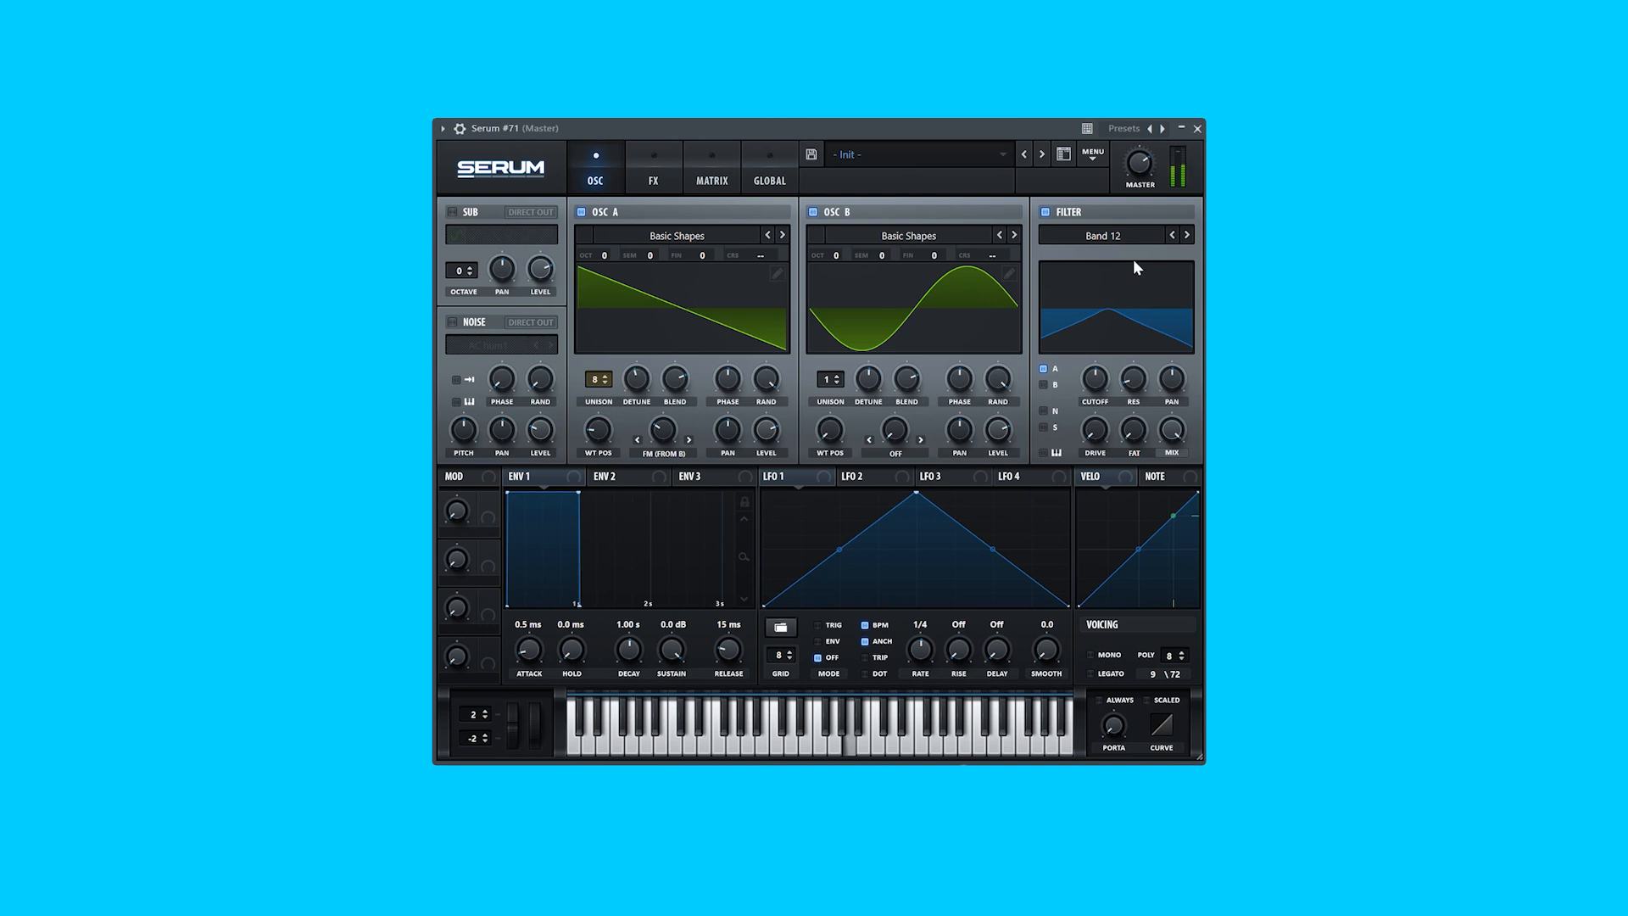
- Set the filter type back to MG Low 12 and lower its cutoff
click(1122, 239)
mouse_move(1102, 254)
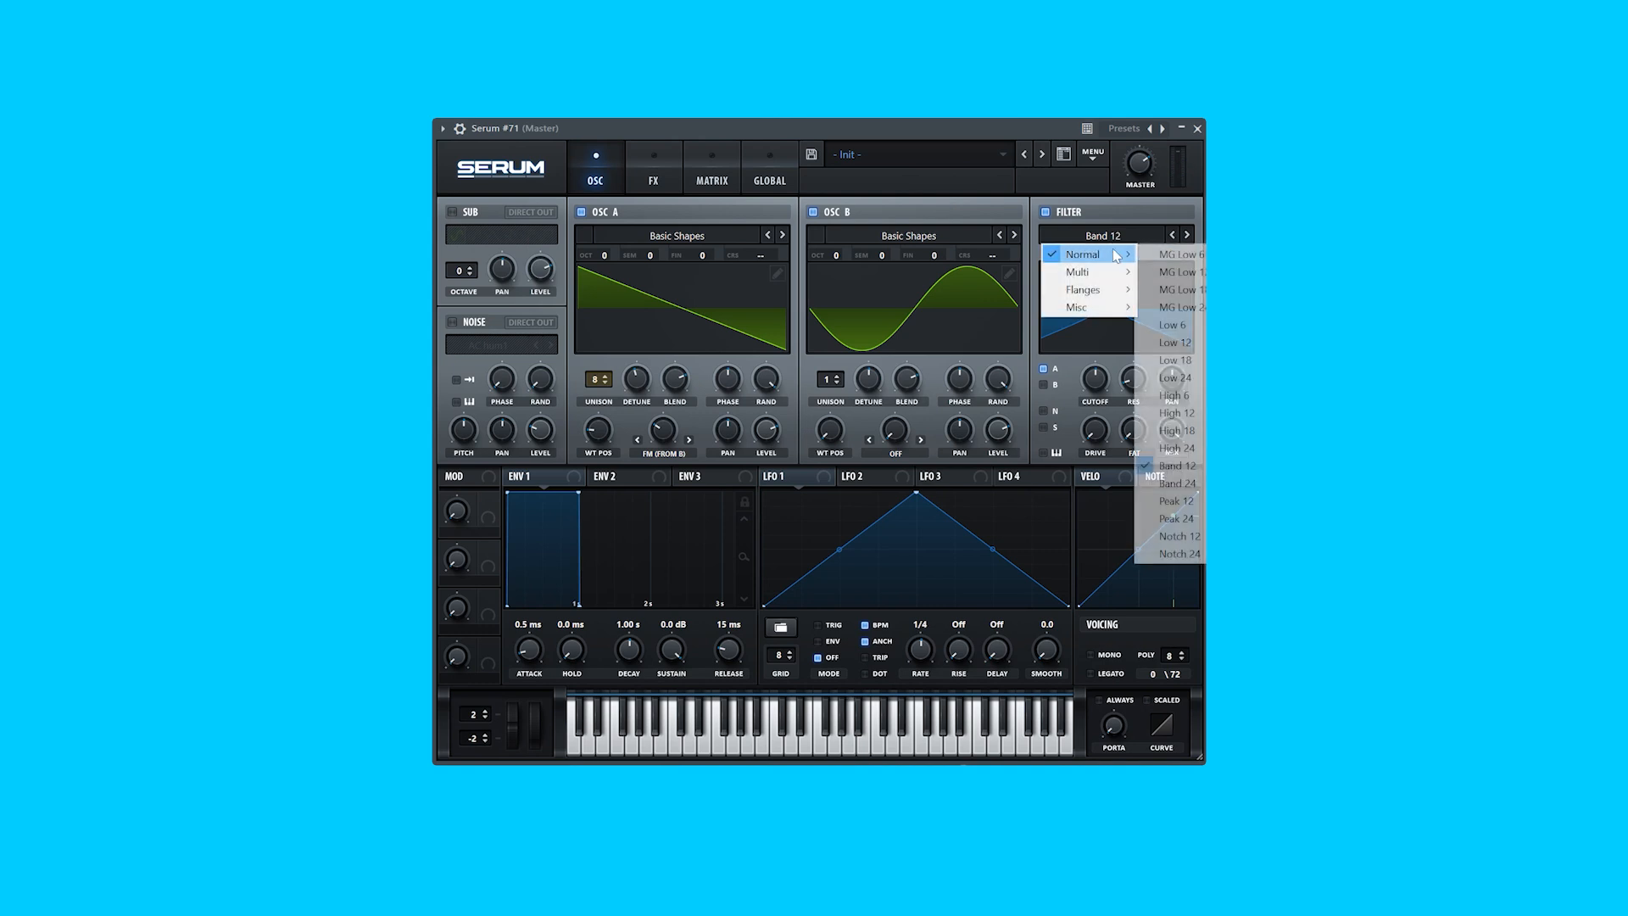
click(1189, 272)
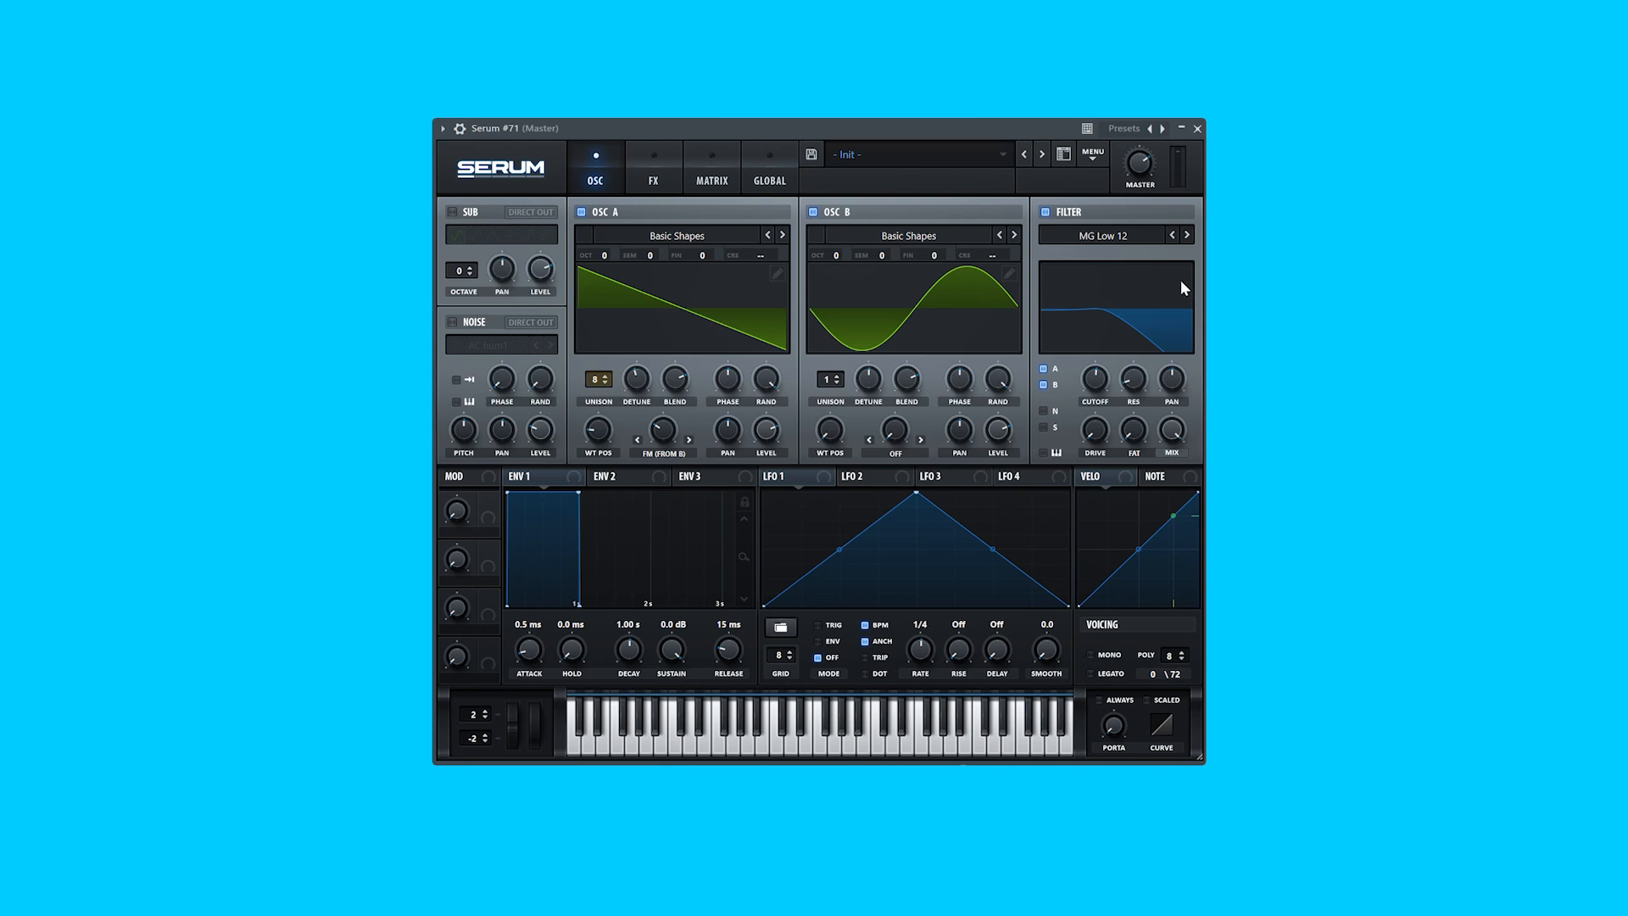
mouse_move(1097, 402)
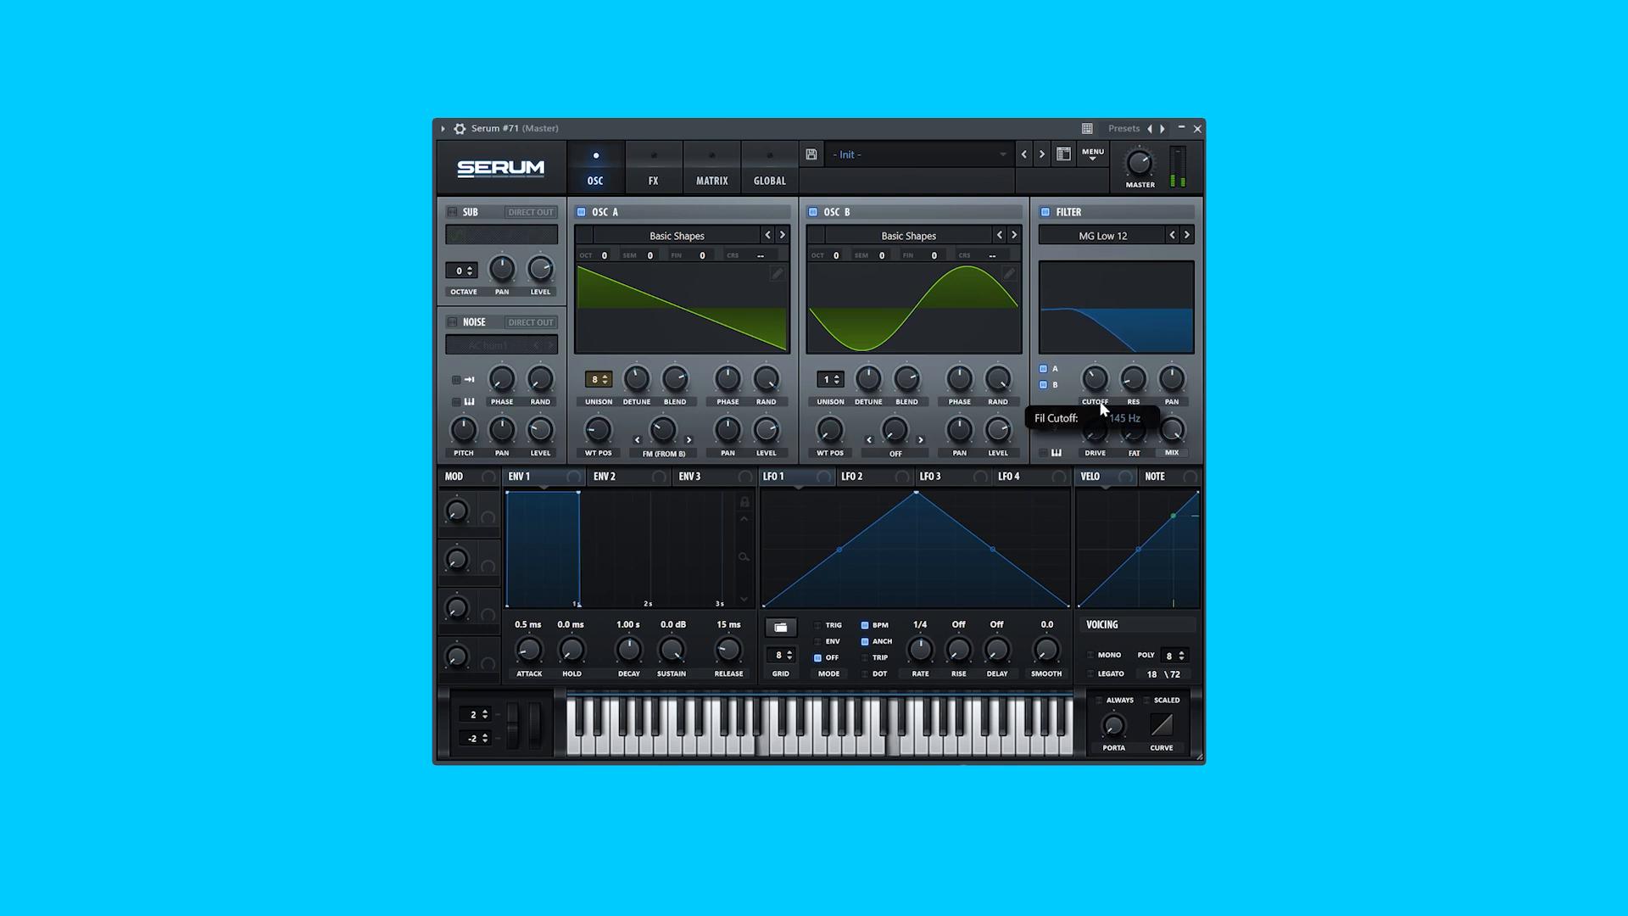
- Switch the filter to a high-pass type and adjust its resonance, drive and fat amounts
click(1106, 241)
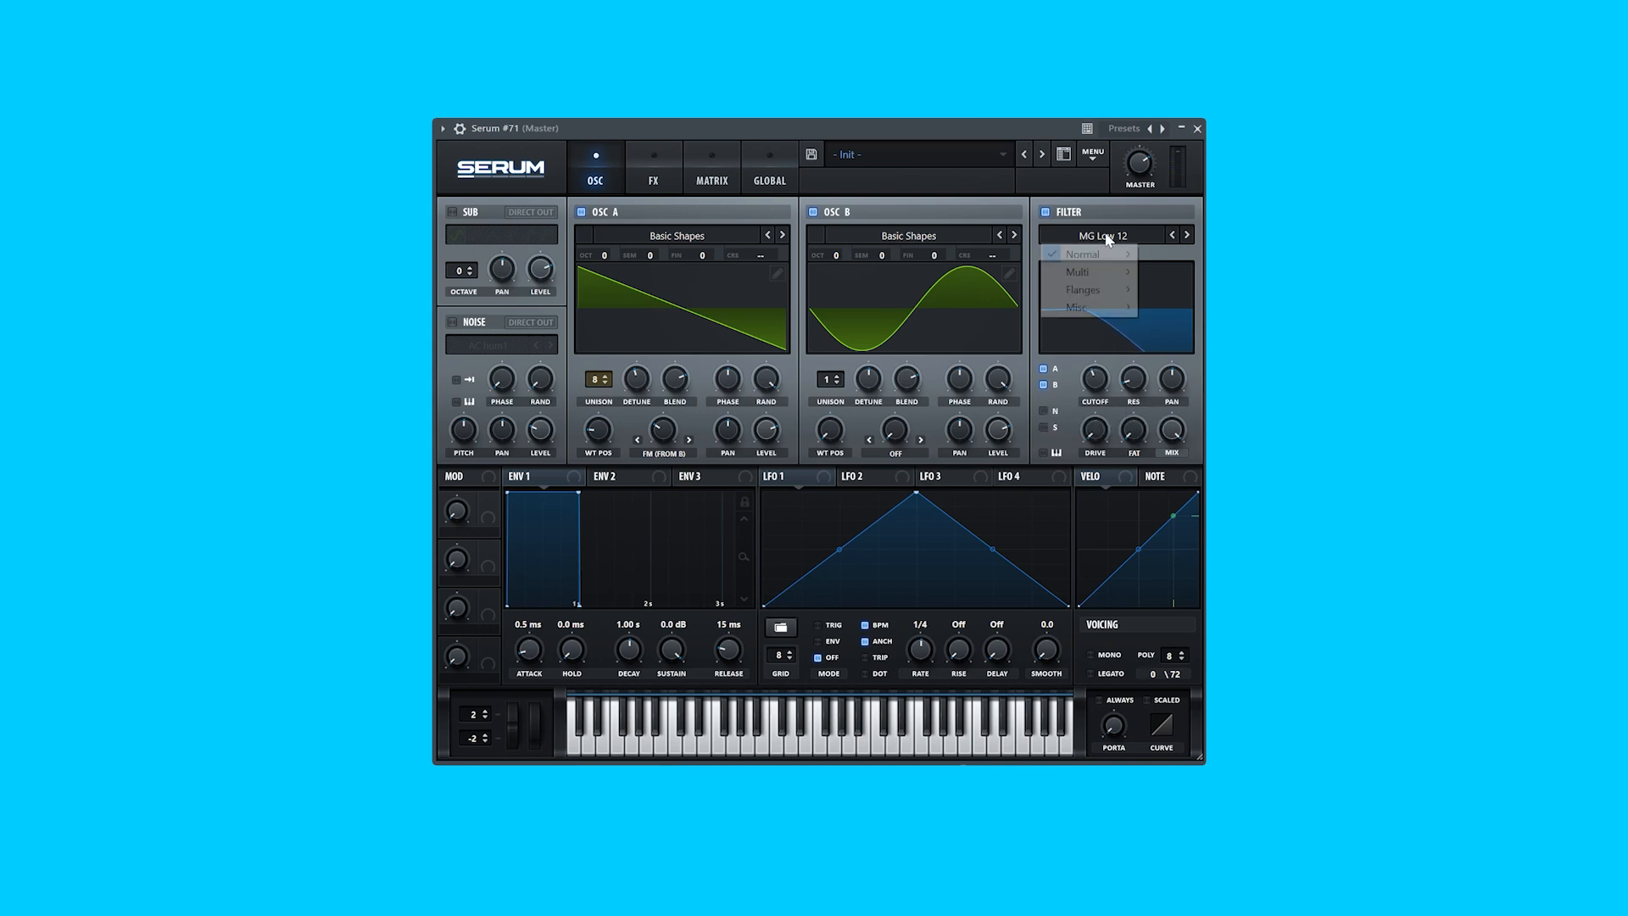
mouse_move(1108, 259)
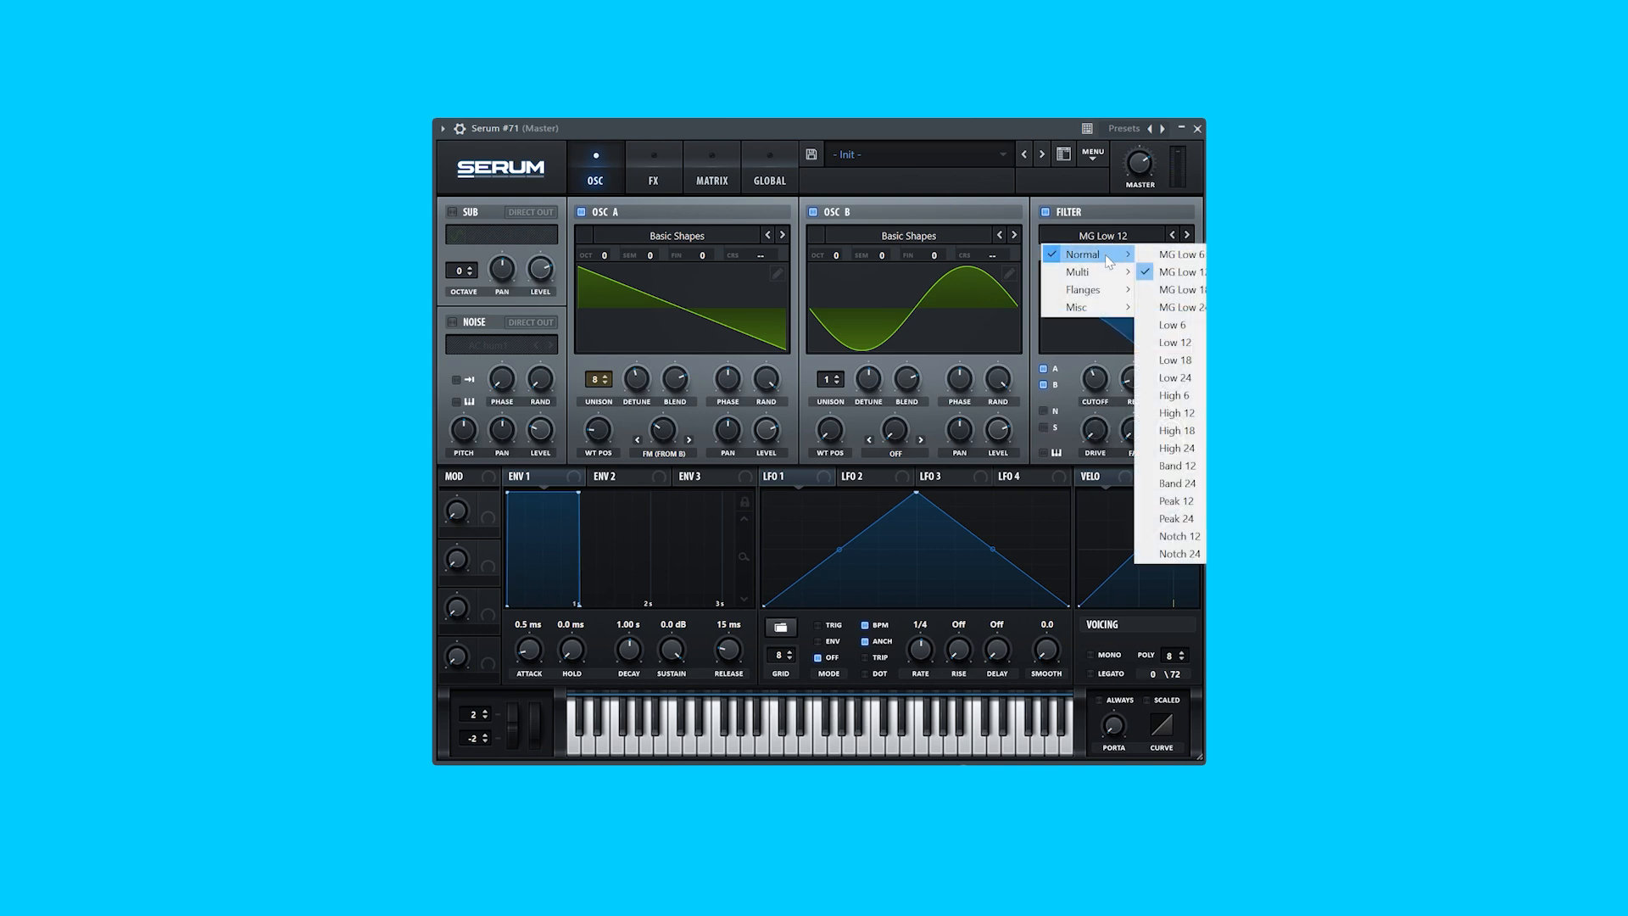
click(1170, 397)
drag(1125, 383, 1124, 372)
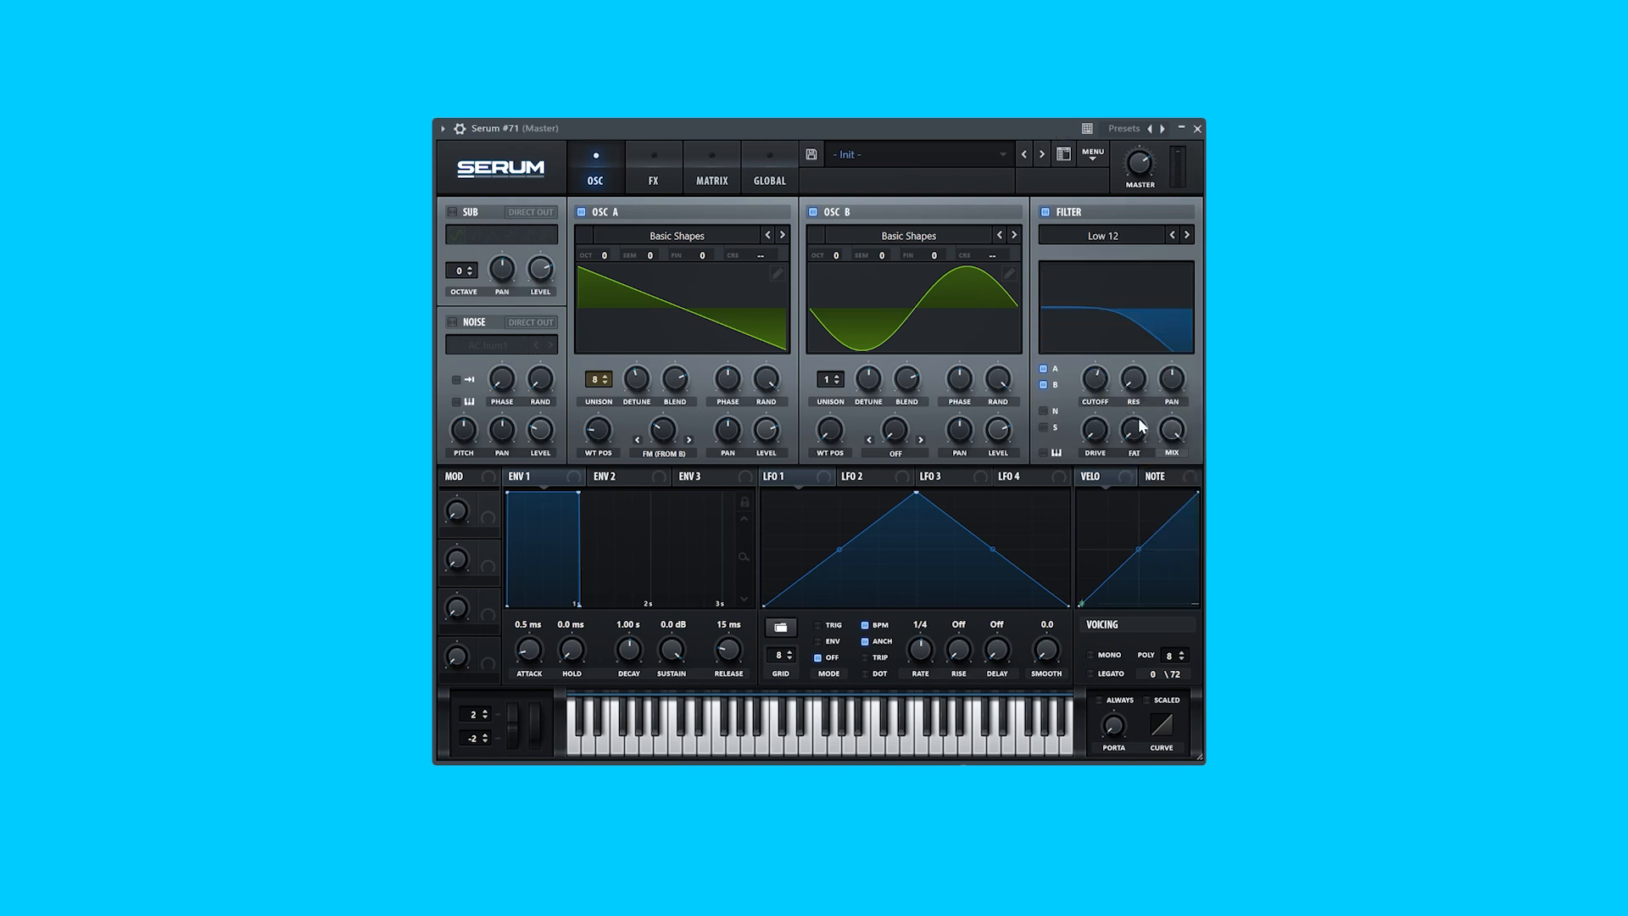
drag(1096, 440, 1106, 417)
drag(1141, 417, 1147, 348)
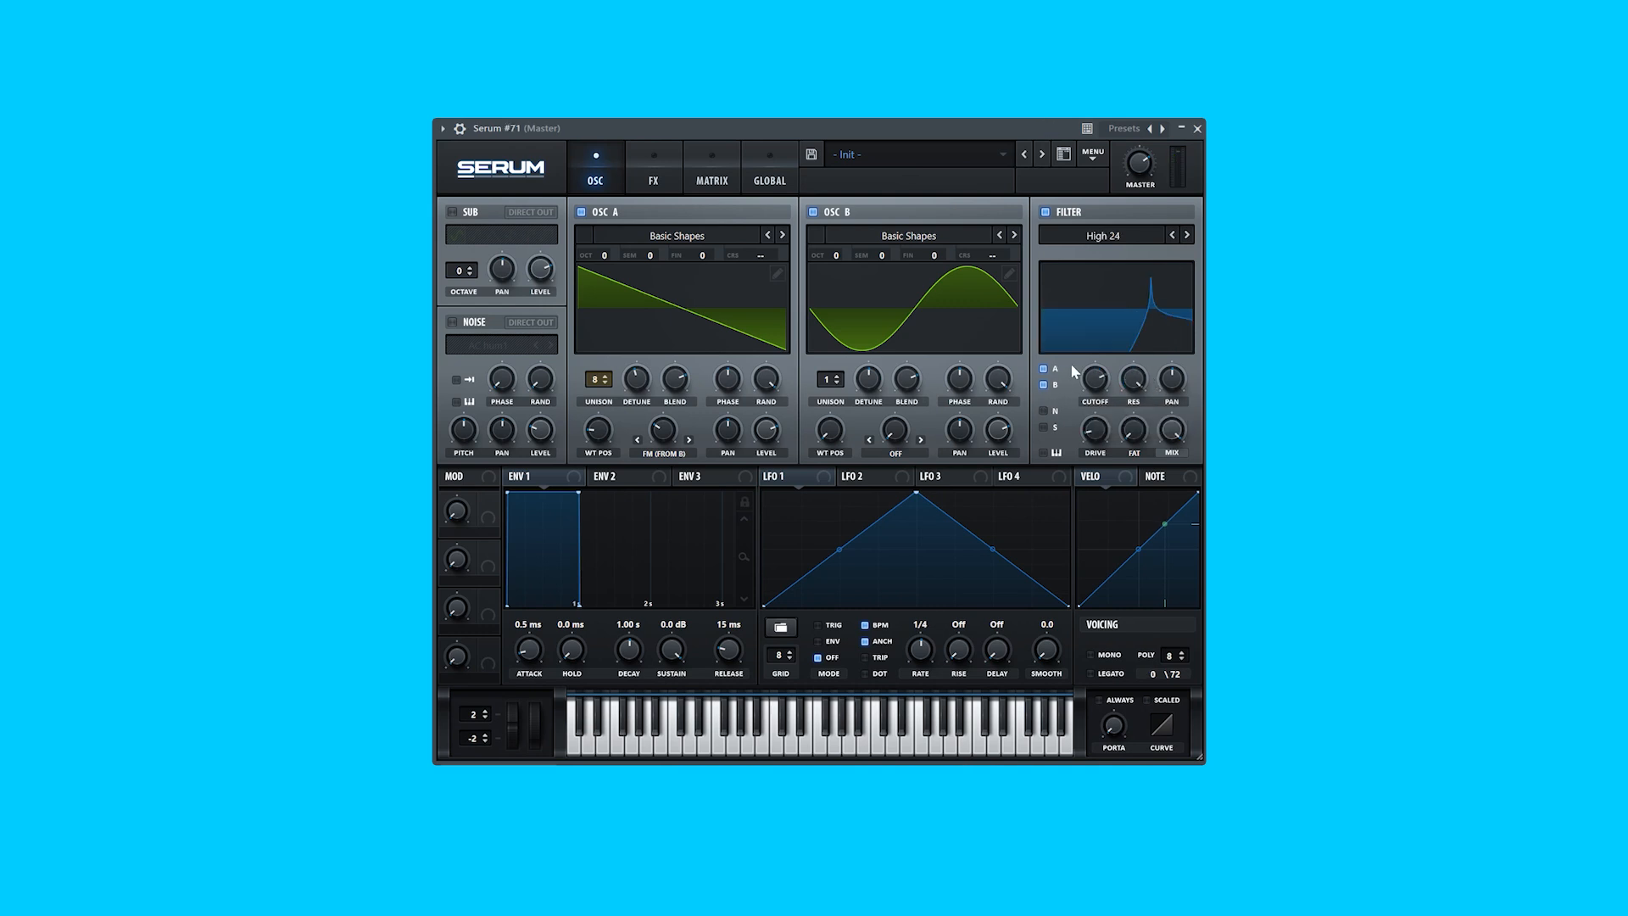
- Turn the filter's routing of oscillators A and B off and back on
click(1043, 384)
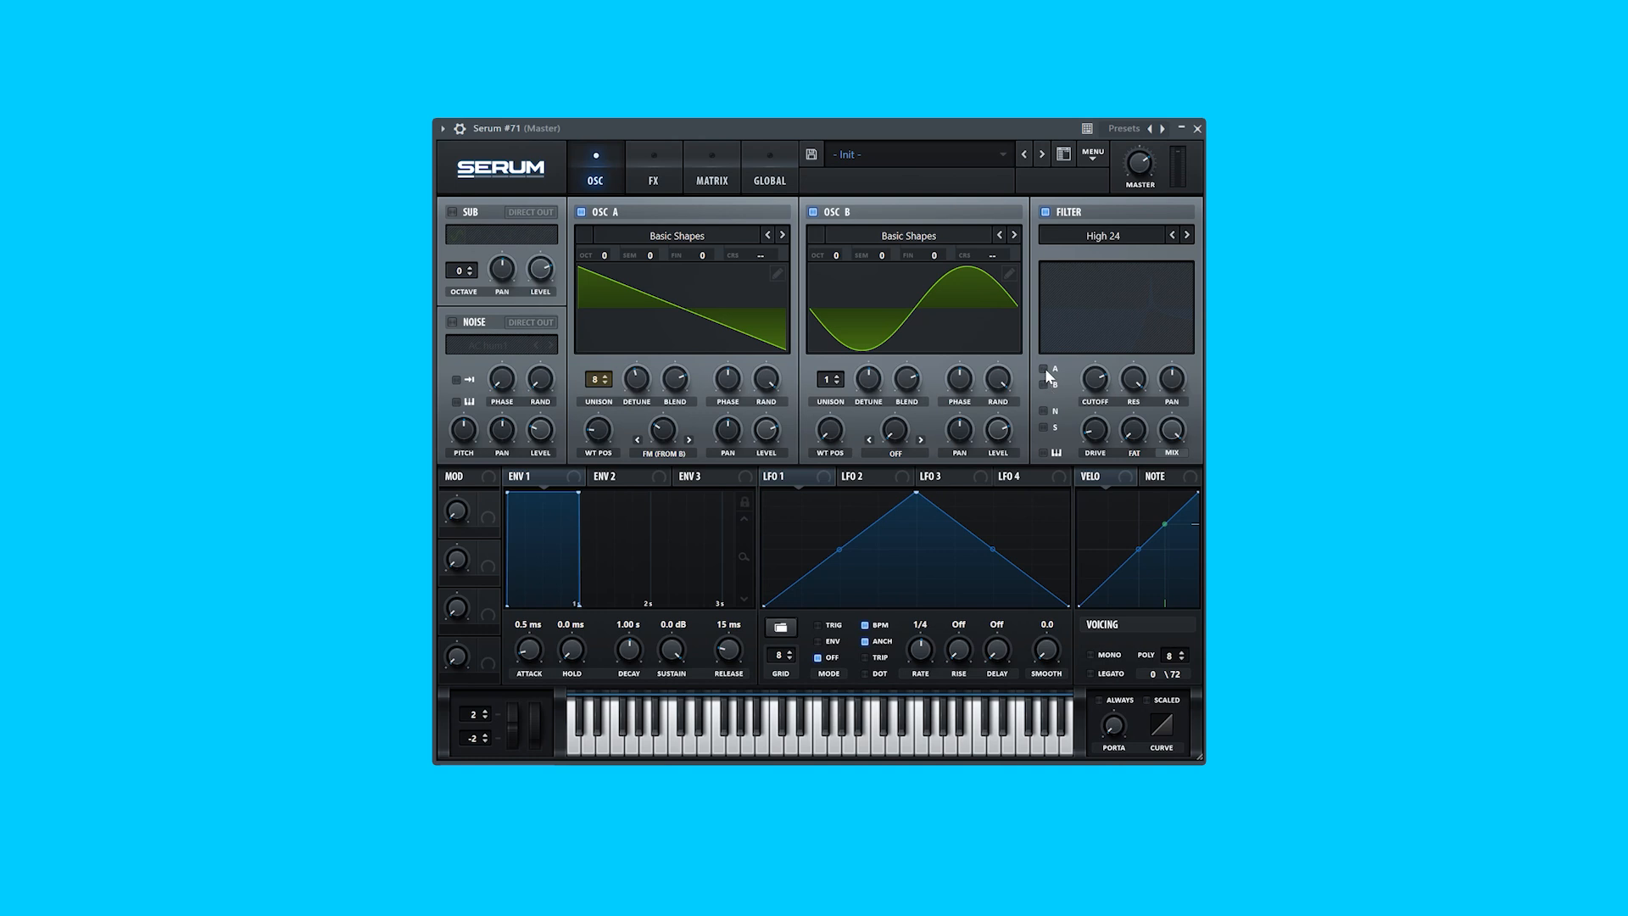
click(1045, 370)
click(1045, 384)
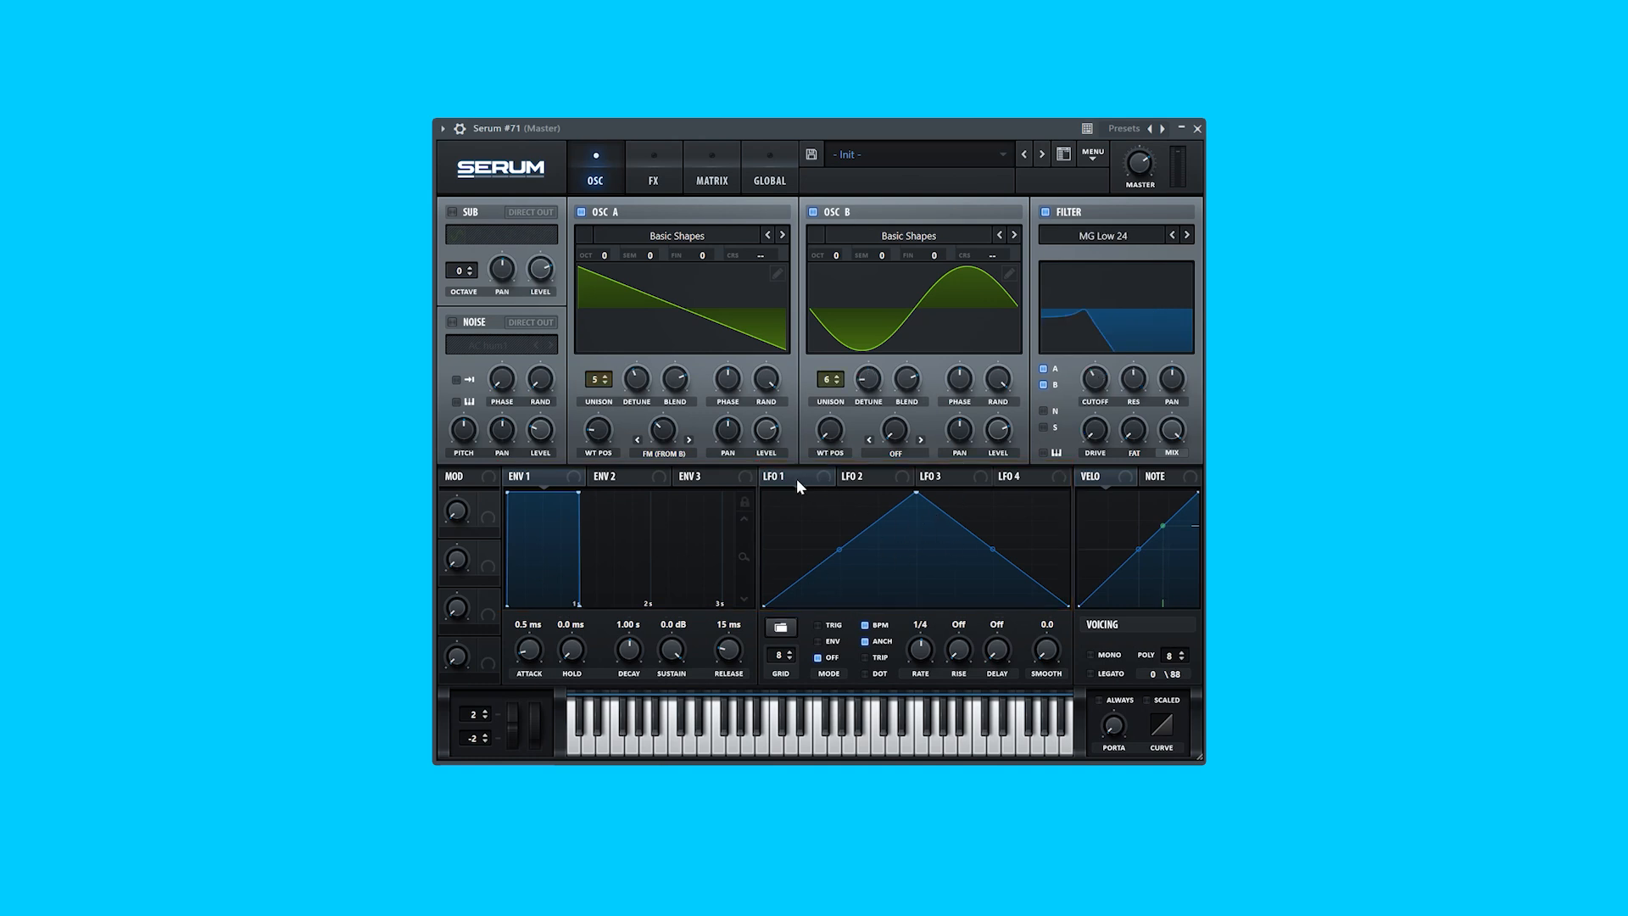
- Modulate the filter cutoff with LFO 1 and reshape the LFO curve to hold high for the first half and drop at the midpoint
mouse_move(1096, 396)
mouse_down()
mouse_move(1082, 377)
mouse_move(1085, 396)
mouse_up()
drag(882, 549, 765, 488)
double_click(917, 492)
double_click(972, 563)
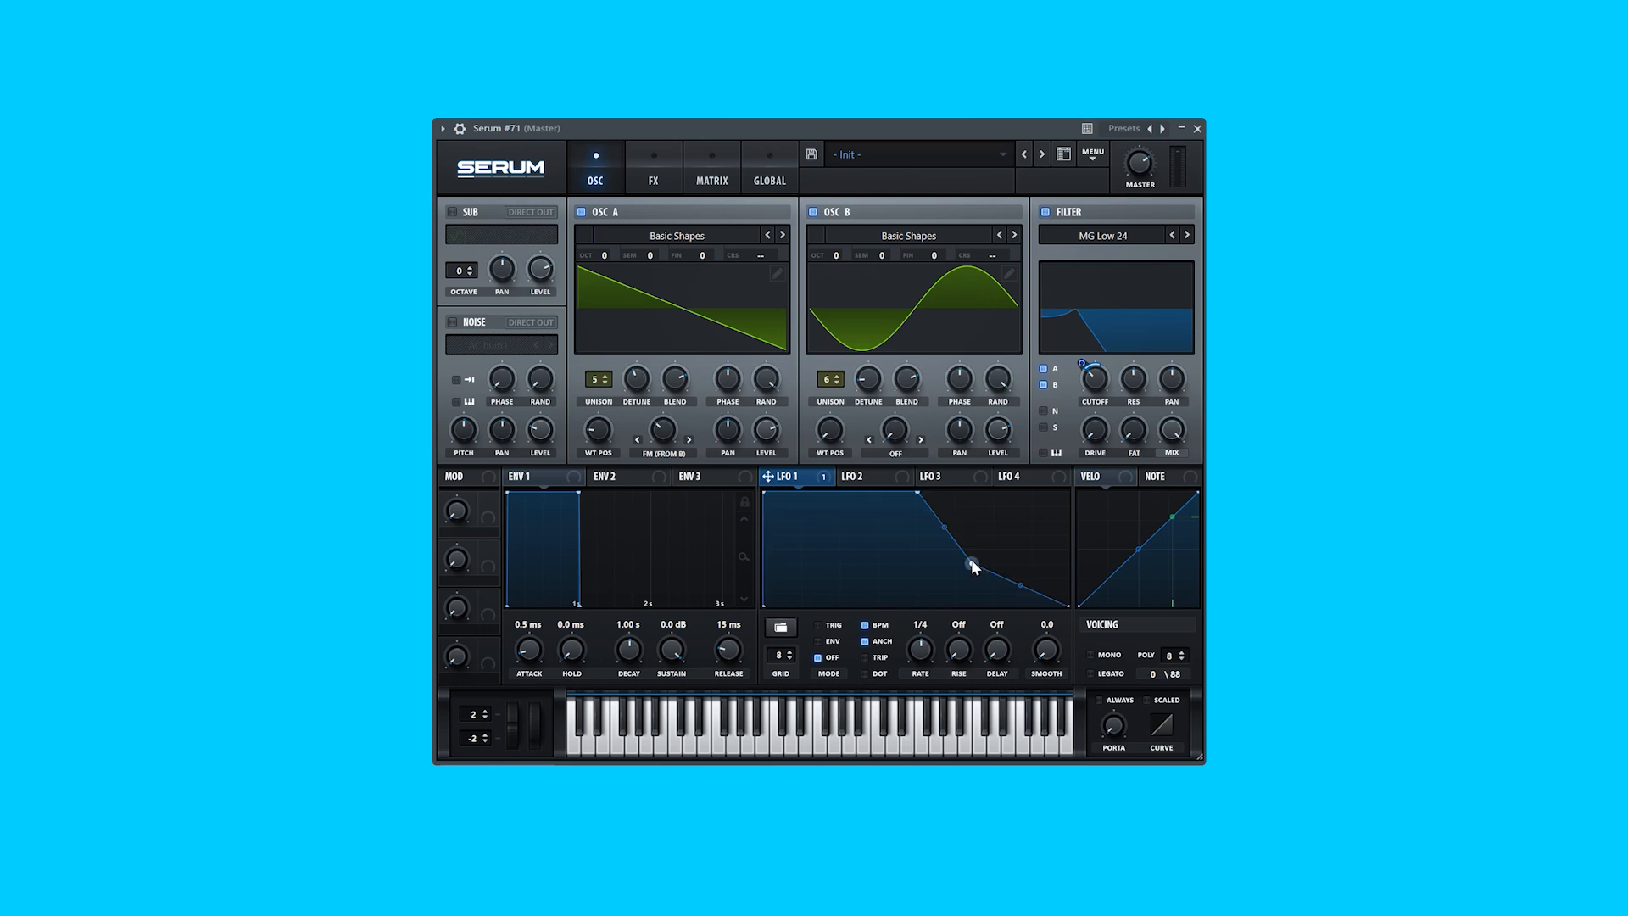
drag(969, 564, 917, 607)
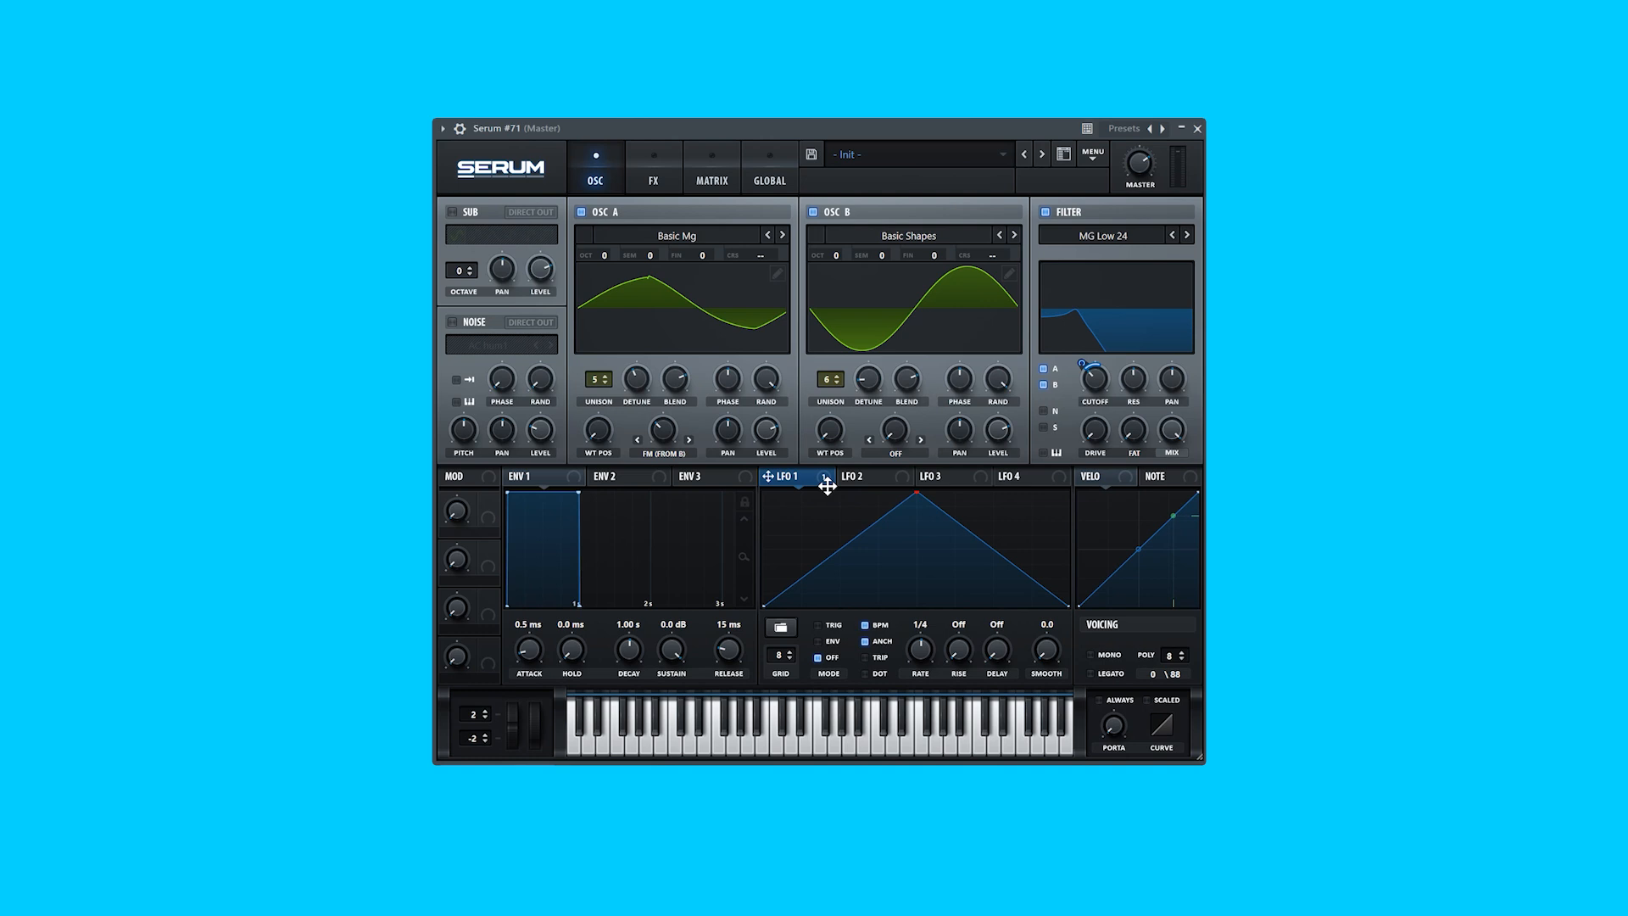
- Assign LFO 1 to oscillator A's wavetable position and set envelope 1's decay to 446 ms
drag(767, 475, 597, 434)
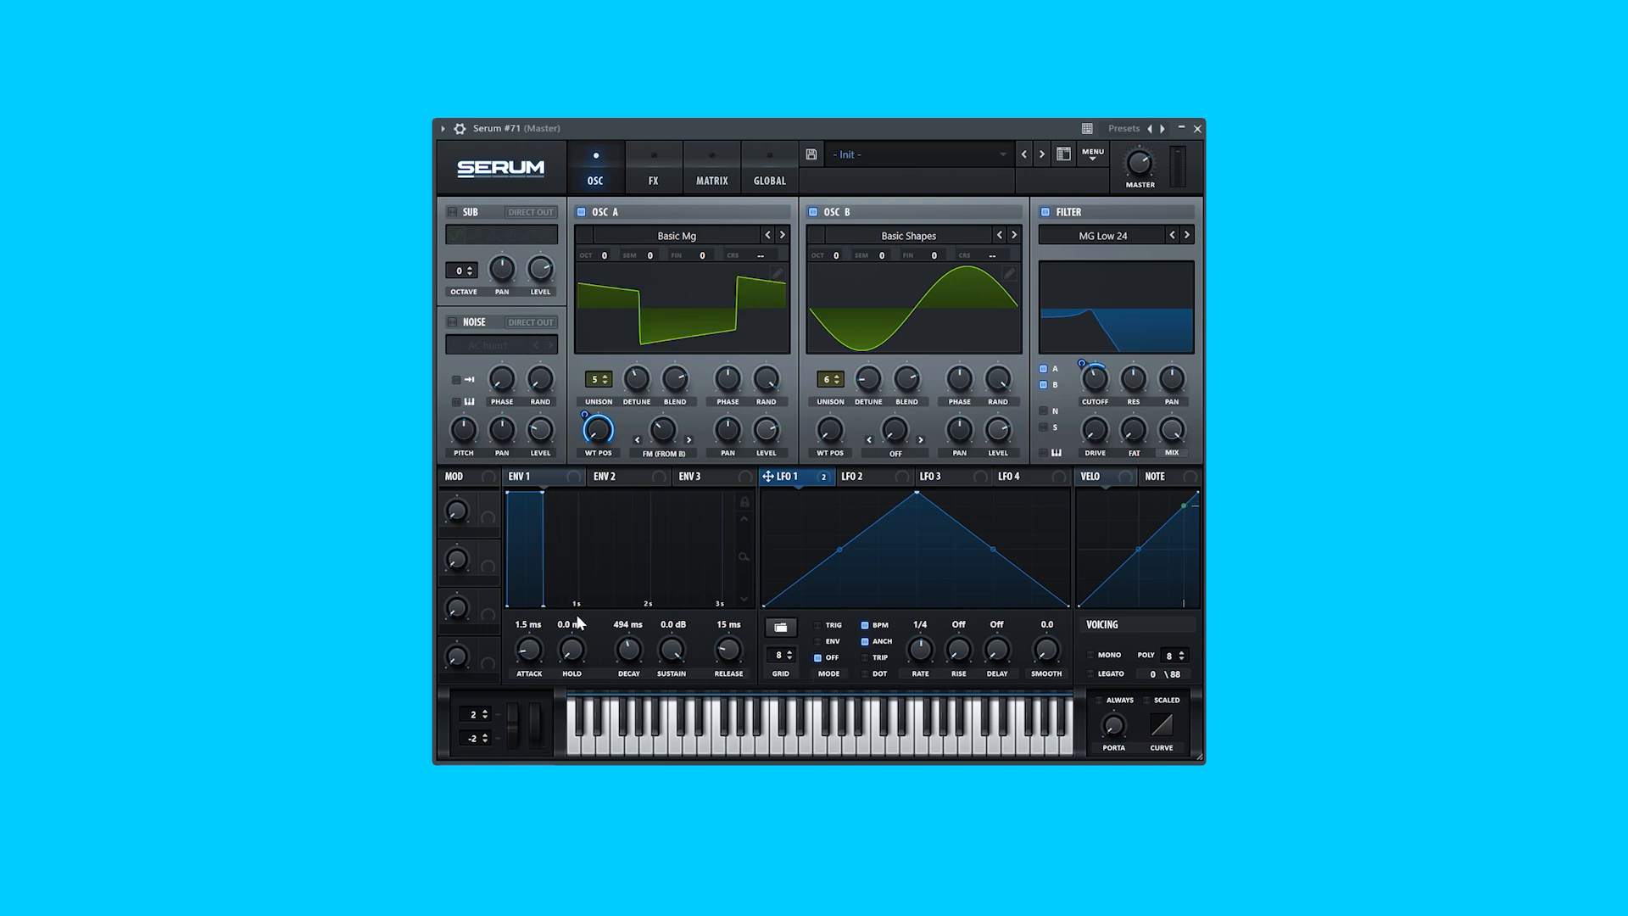
mouse_move(632, 658)
mouse_down()
mouse_move(673, 687)
mouse_move(633, 643)
mouse_up()
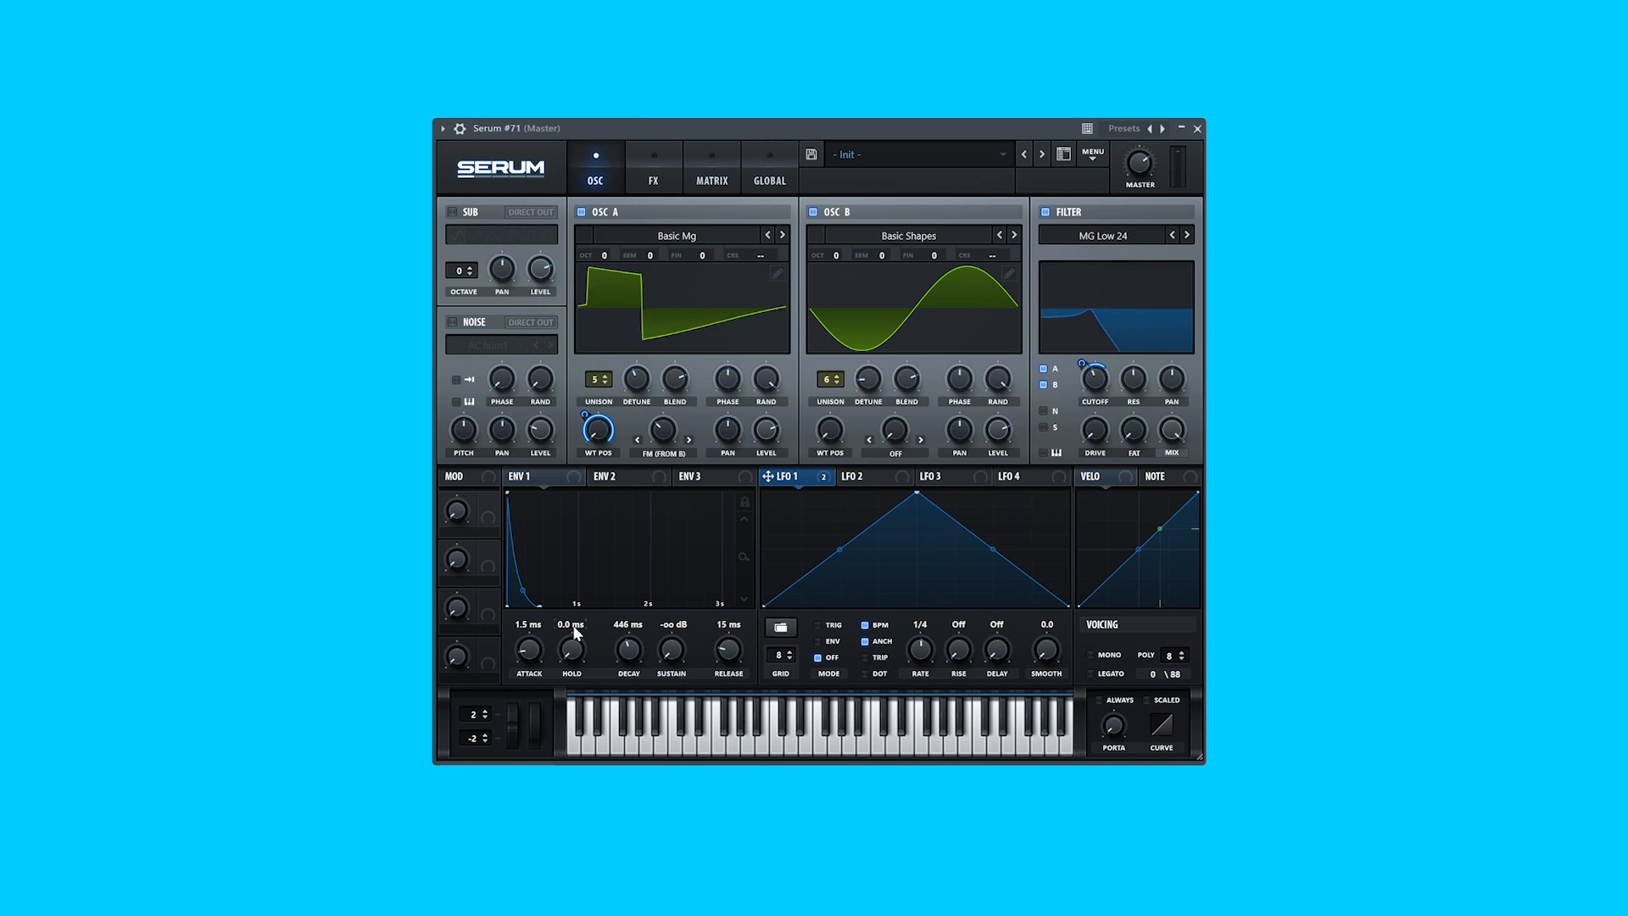
- Set envelope 1's attack to 423 ms, sustain to 0.0 dB and release to 764 ms
drag(530, 663, 534, 626)
drag(659, 654, 696, 558)
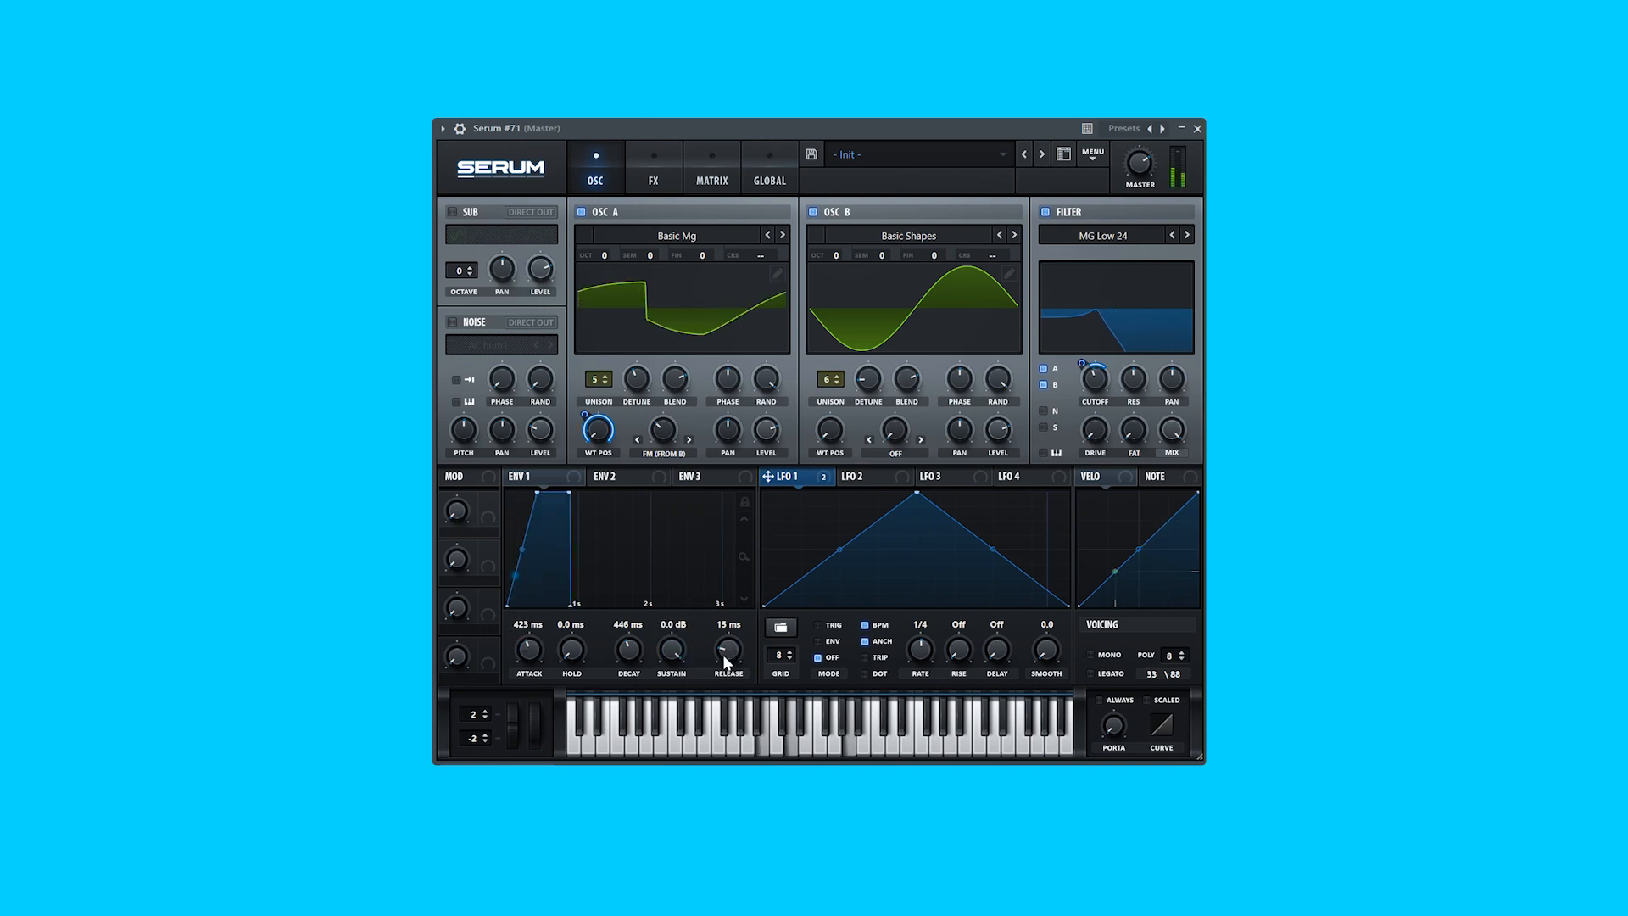
drag(728, 663, 734, 629)
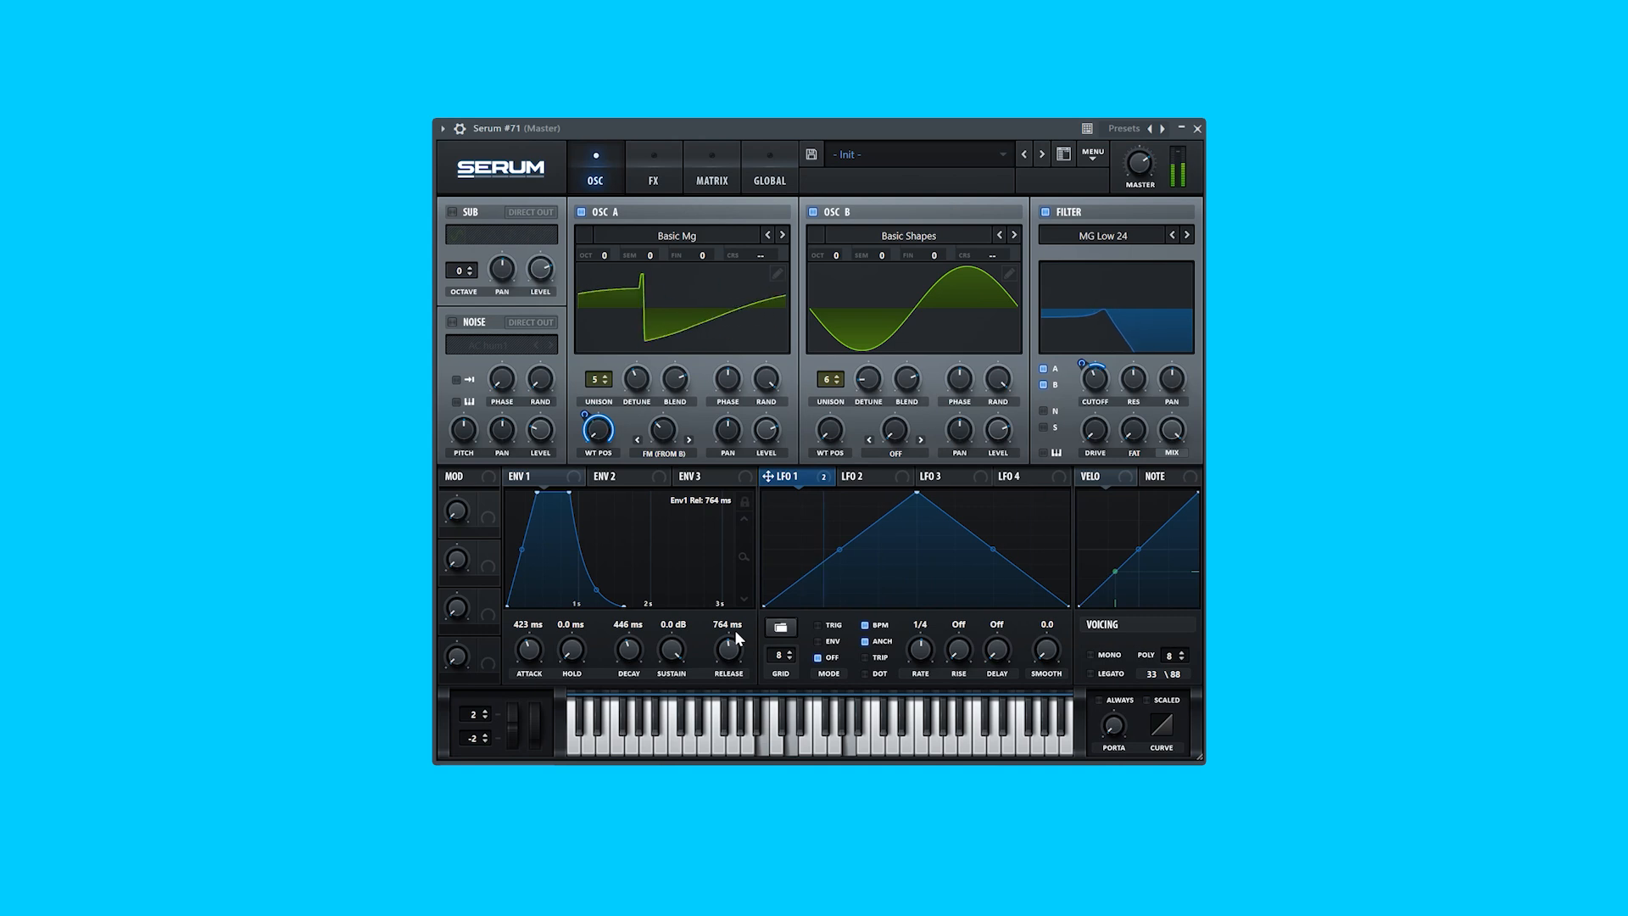
- Fine-tune the amount of LFO 1's modulation on the filter cutoff in the modulation matrix
click(716, 156)
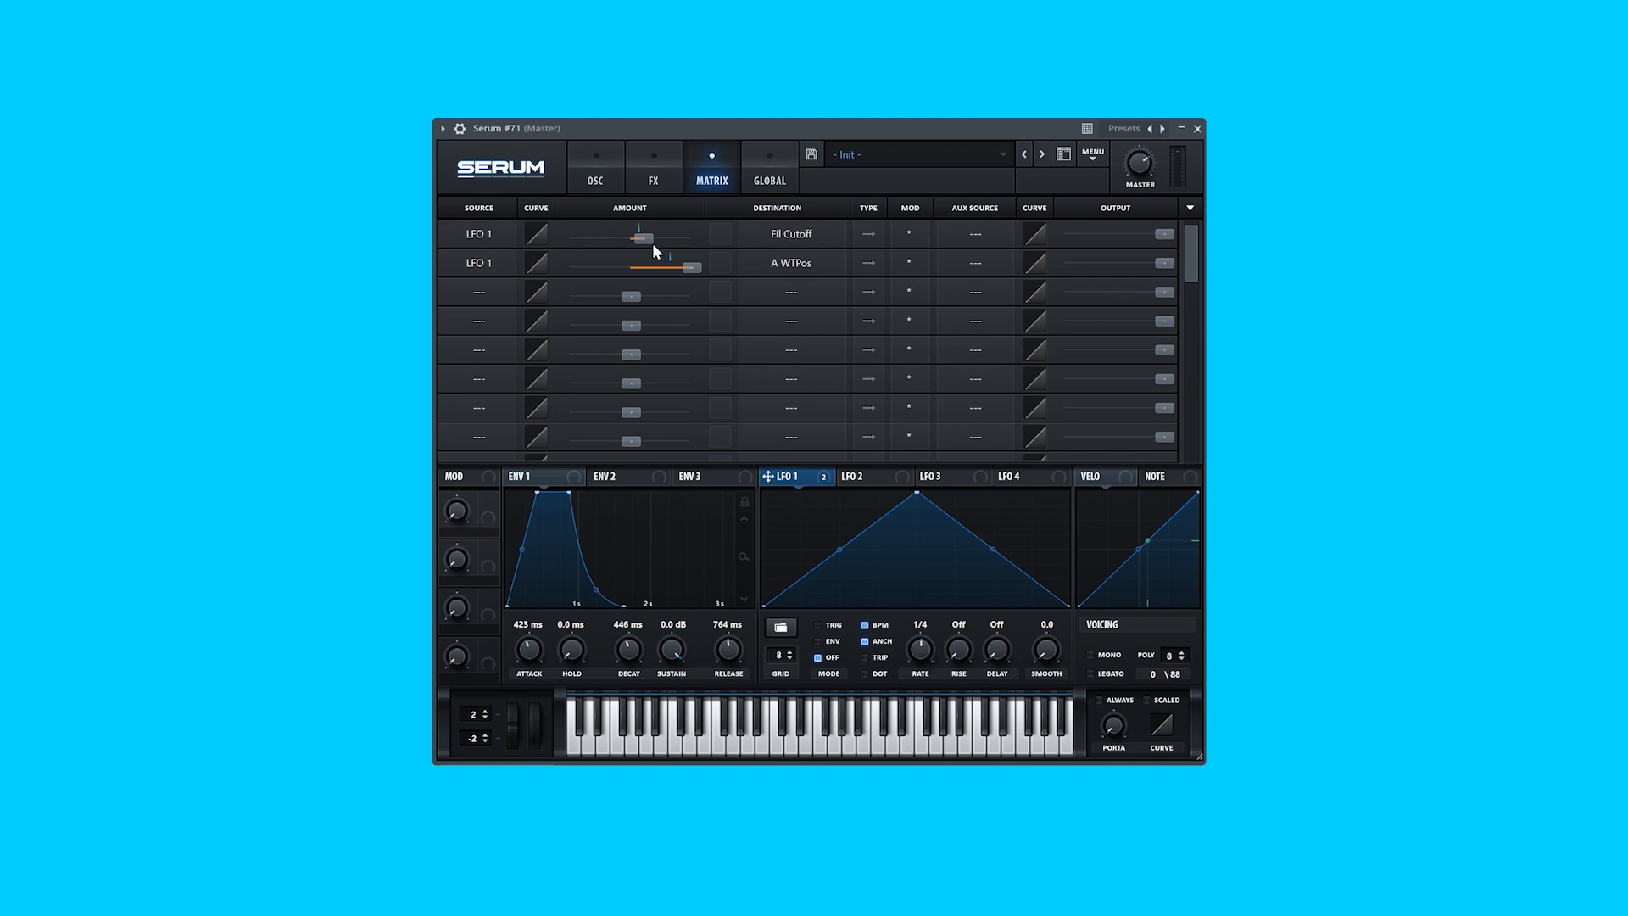
mouse_move(648, 242)
mouse_down()
mouse_move(672, 236)
mouse_move(594, 231)
mouse_move(679, 230)
mouse_move(575, 234)
mouse_move(648, 229)
mouse_up()
- Add a reverb to the effects rack and raise its mix
click(658, 180)
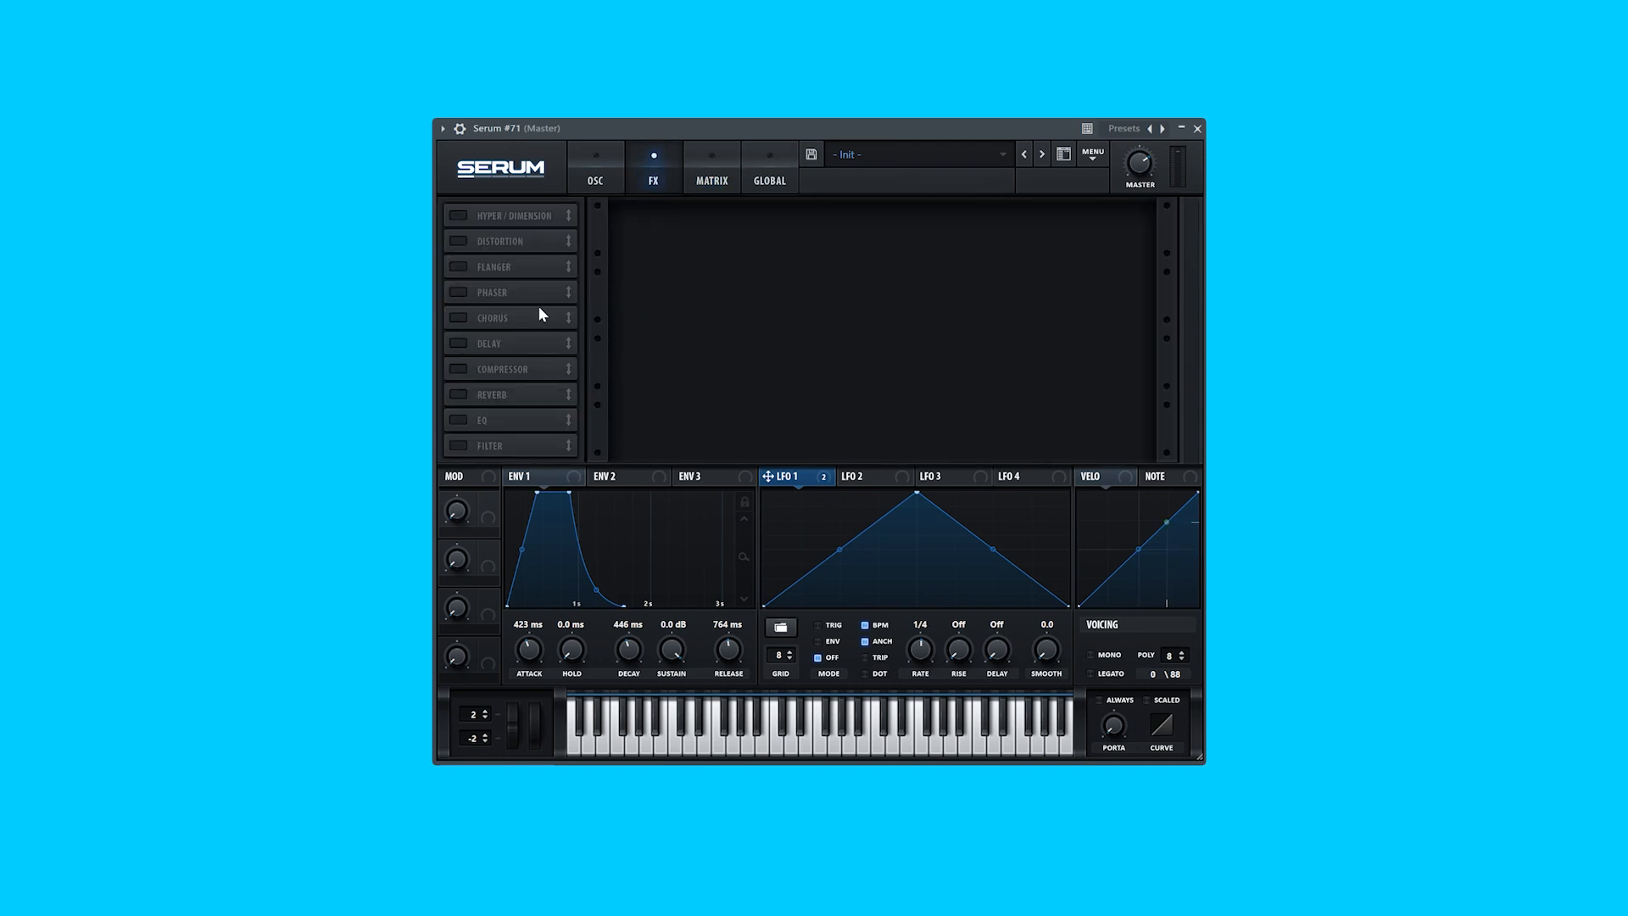
click(468, 397)
drag(1119, 224, 1132, 185)
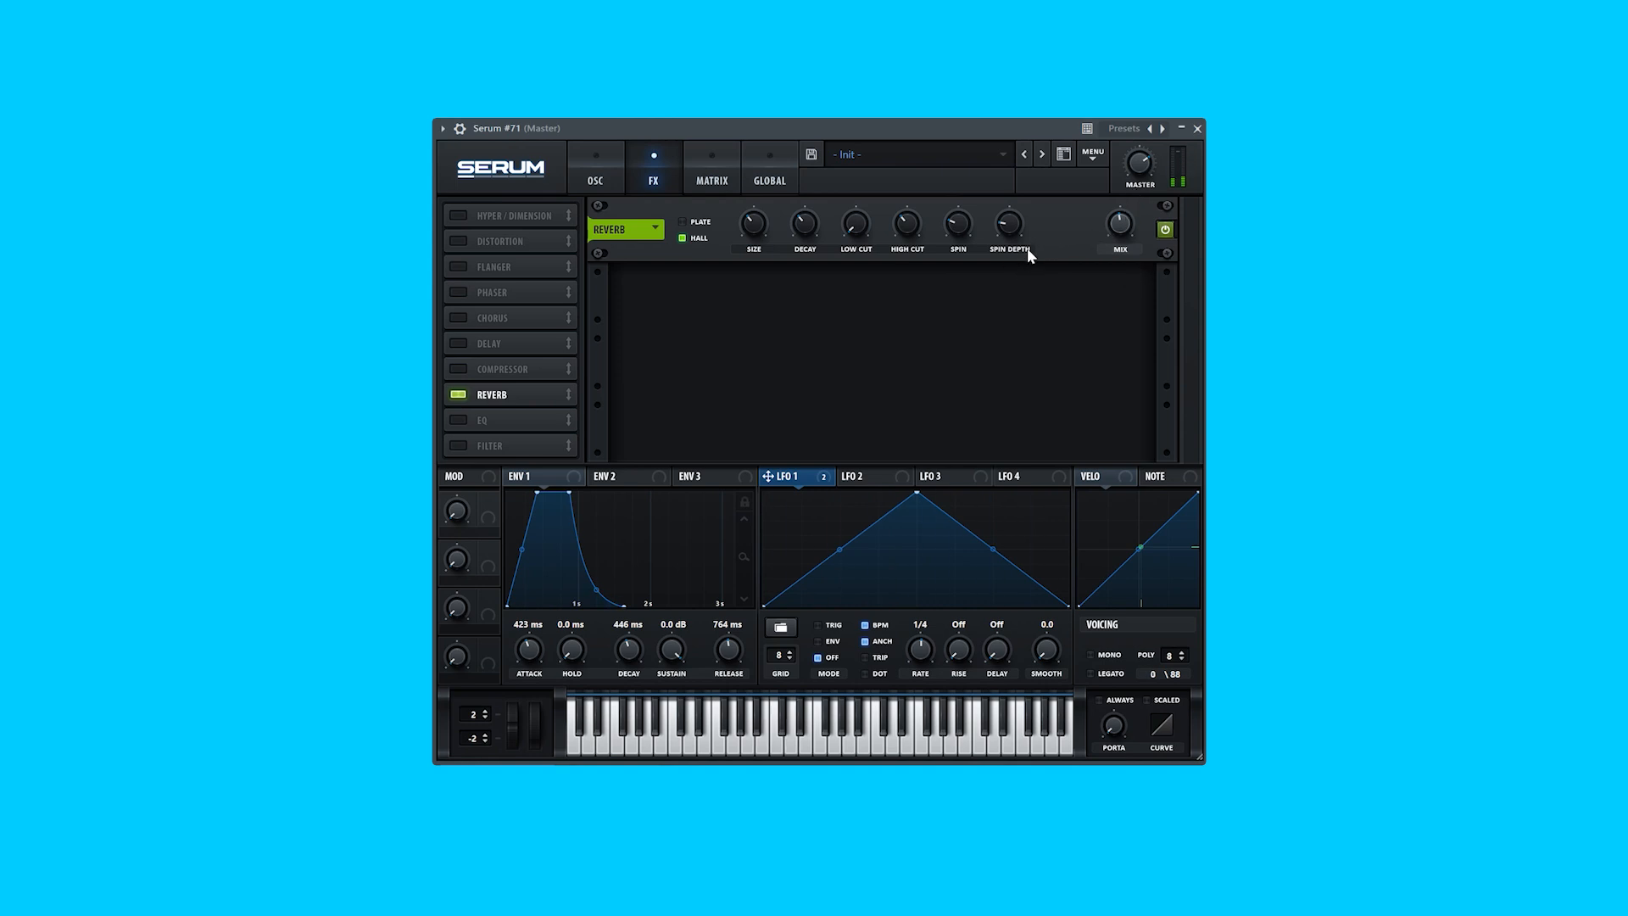
- Add a delay effect, switch it to ping-pong mode and set its mix to 54%
click(462, 344)
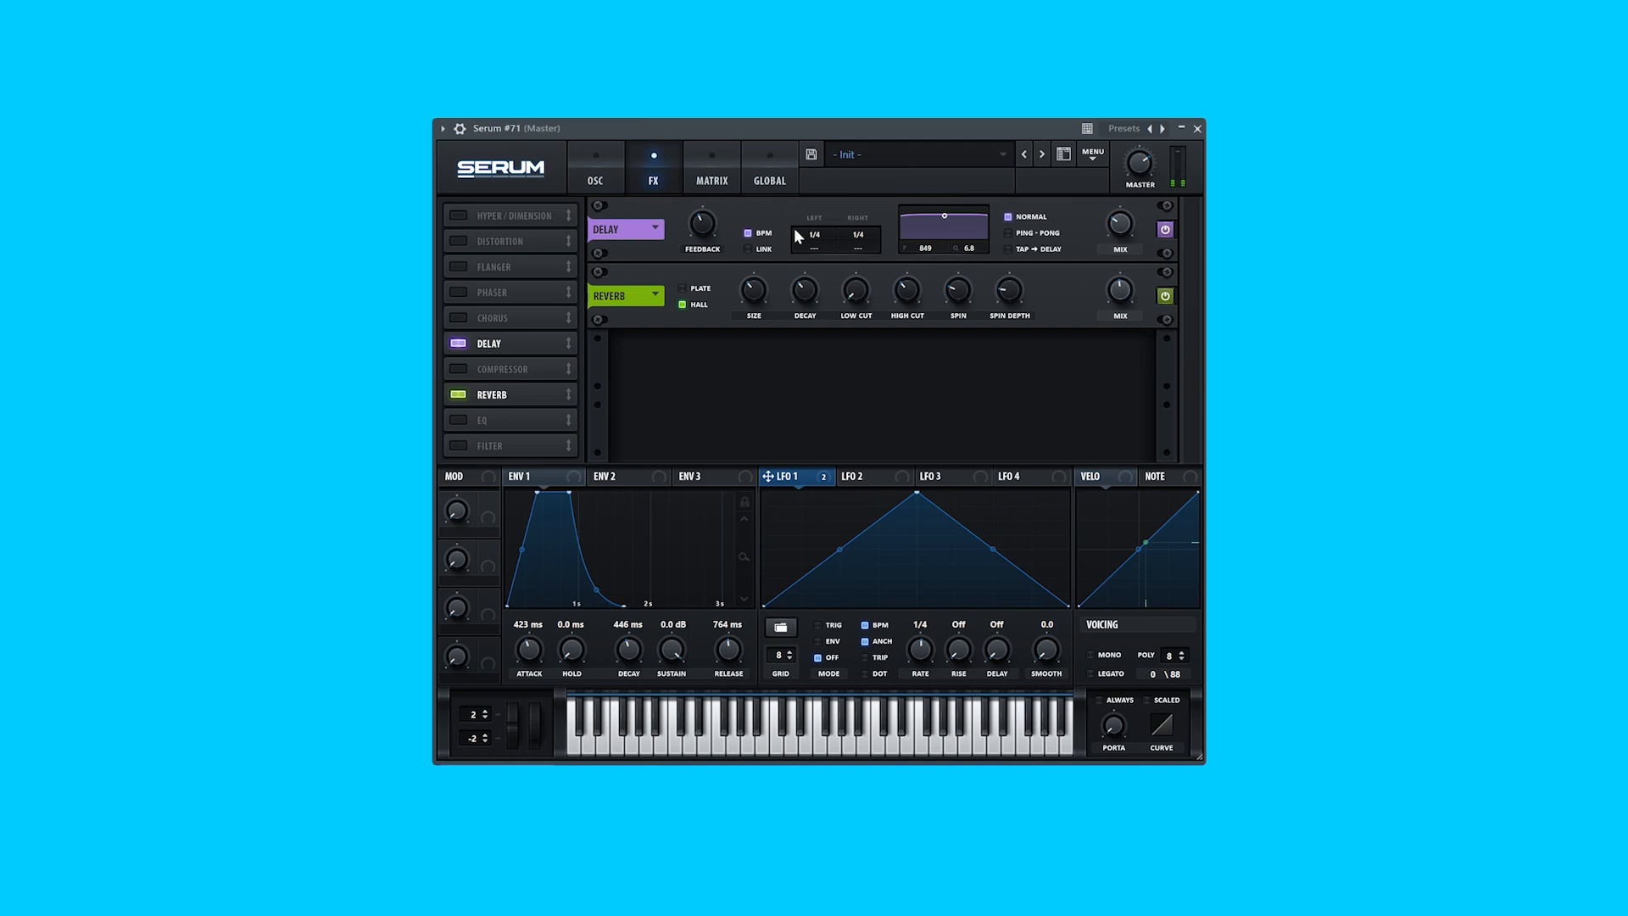
click(1009, 233)
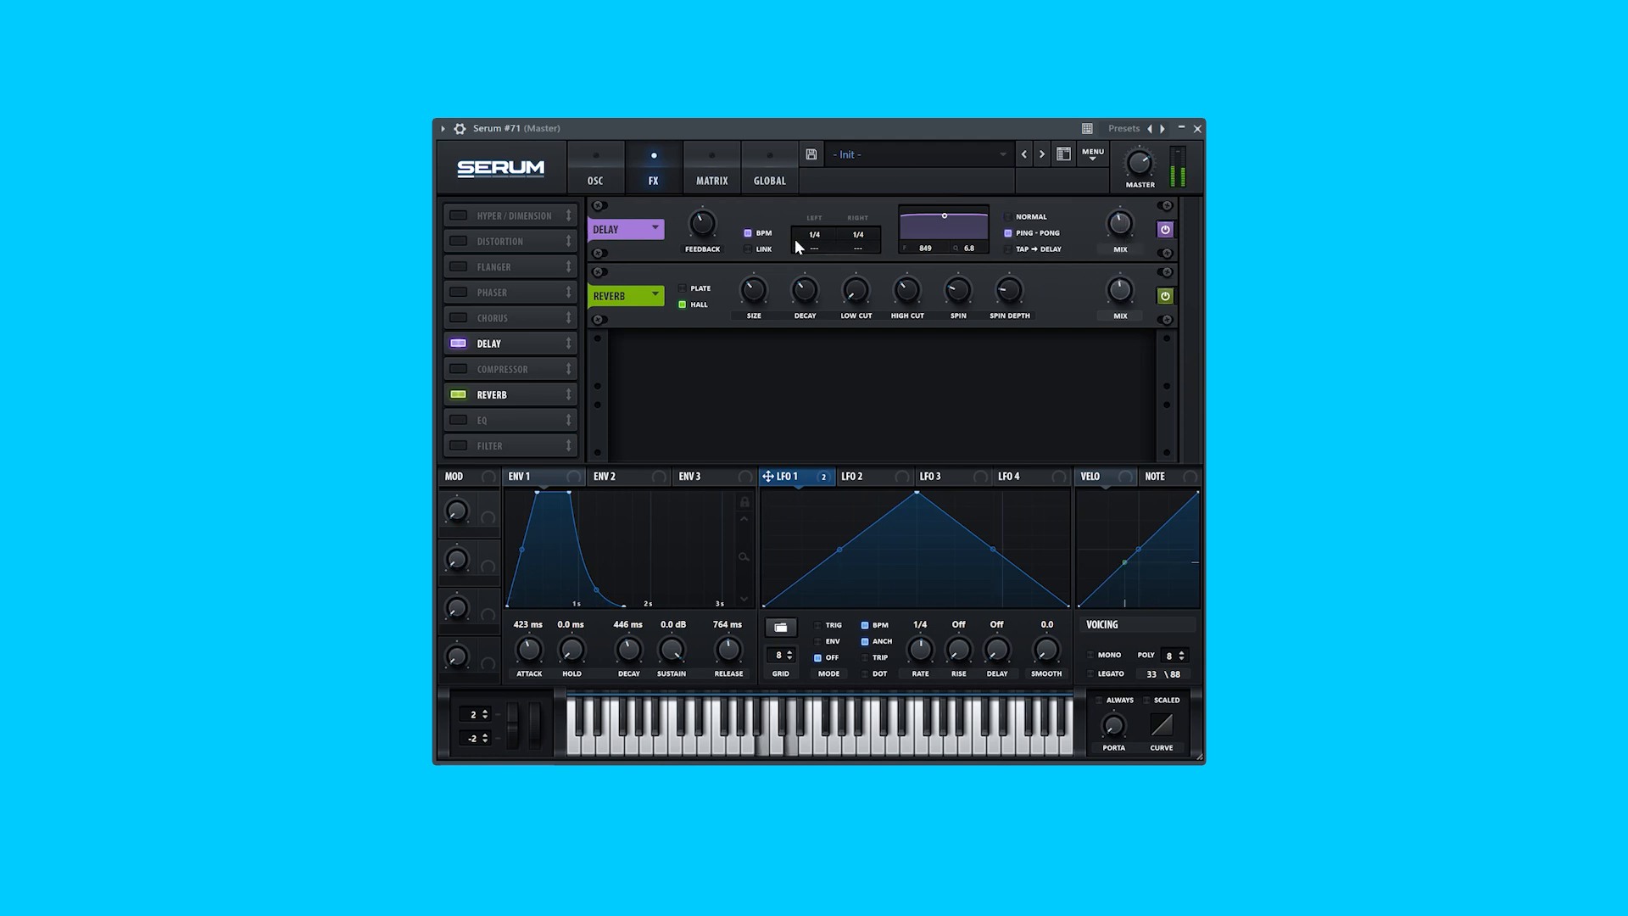
drag(1128, 235, 1130, 224)
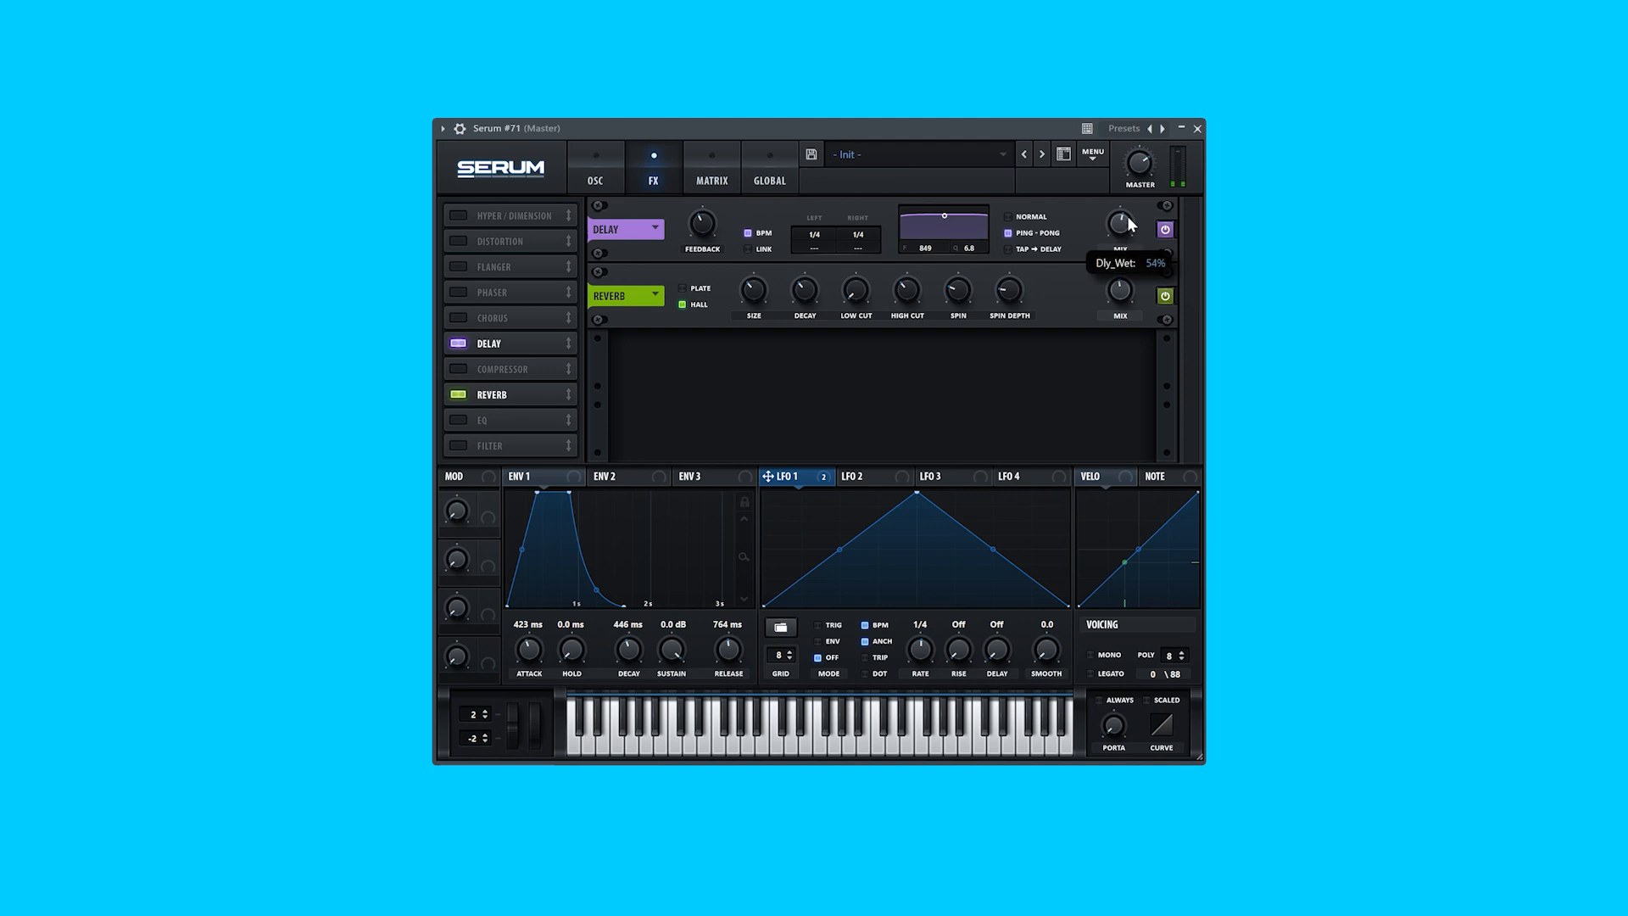
- Add a distortion effect and try several distortion types including Diode 1, finishing on Tube
click(460, 241)
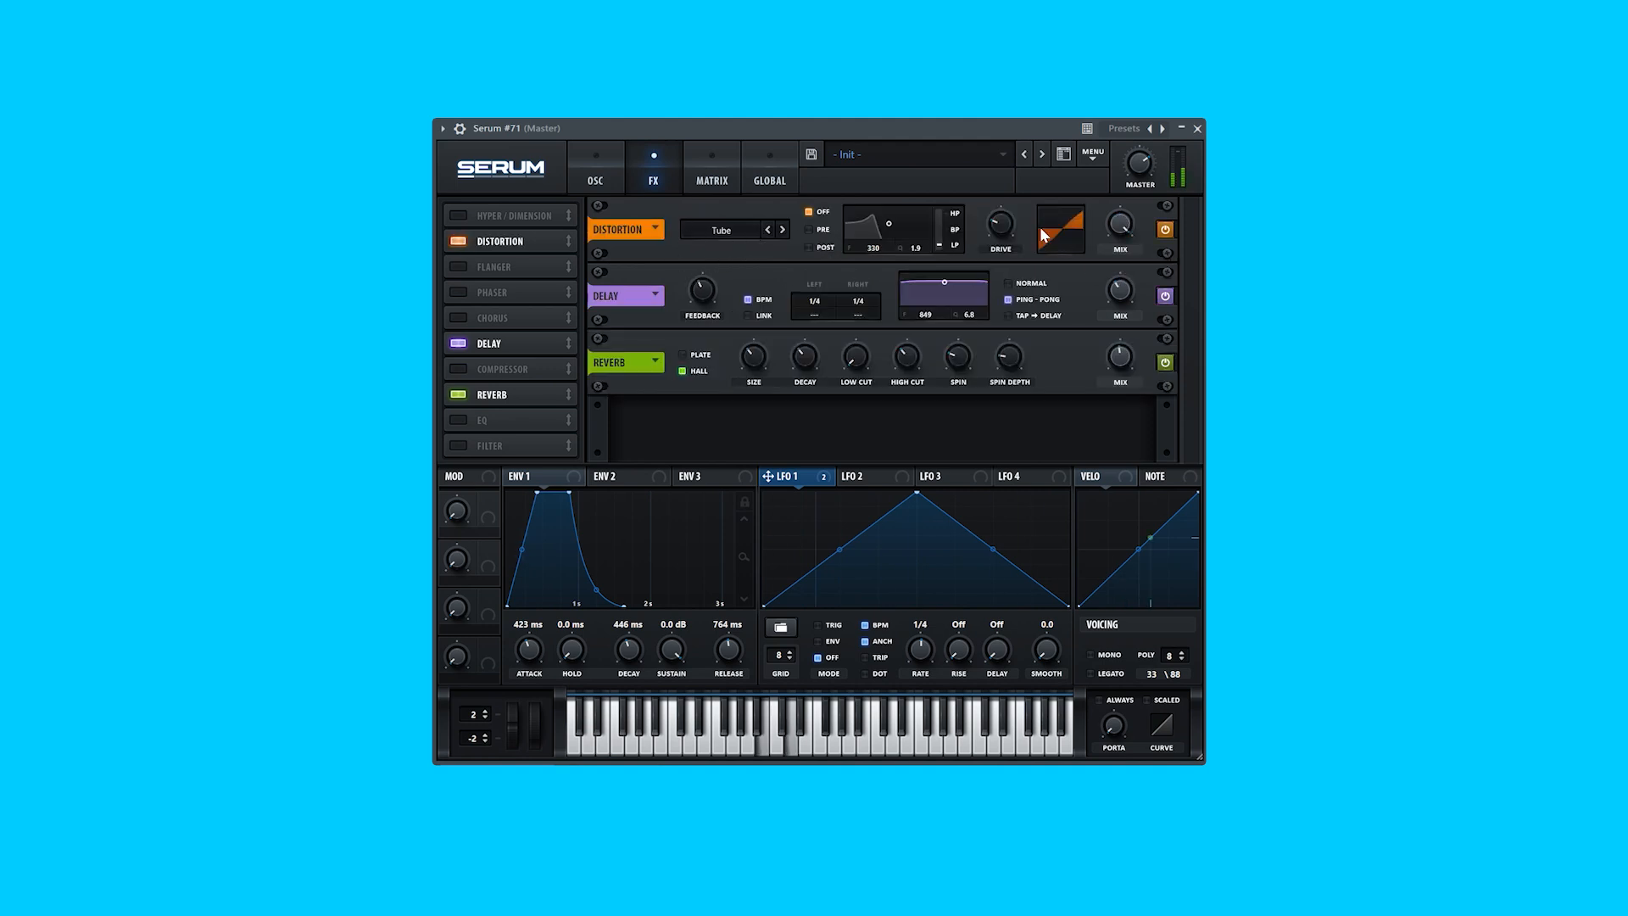
click(783, 229)
click(783, 229)
click(782, 229)
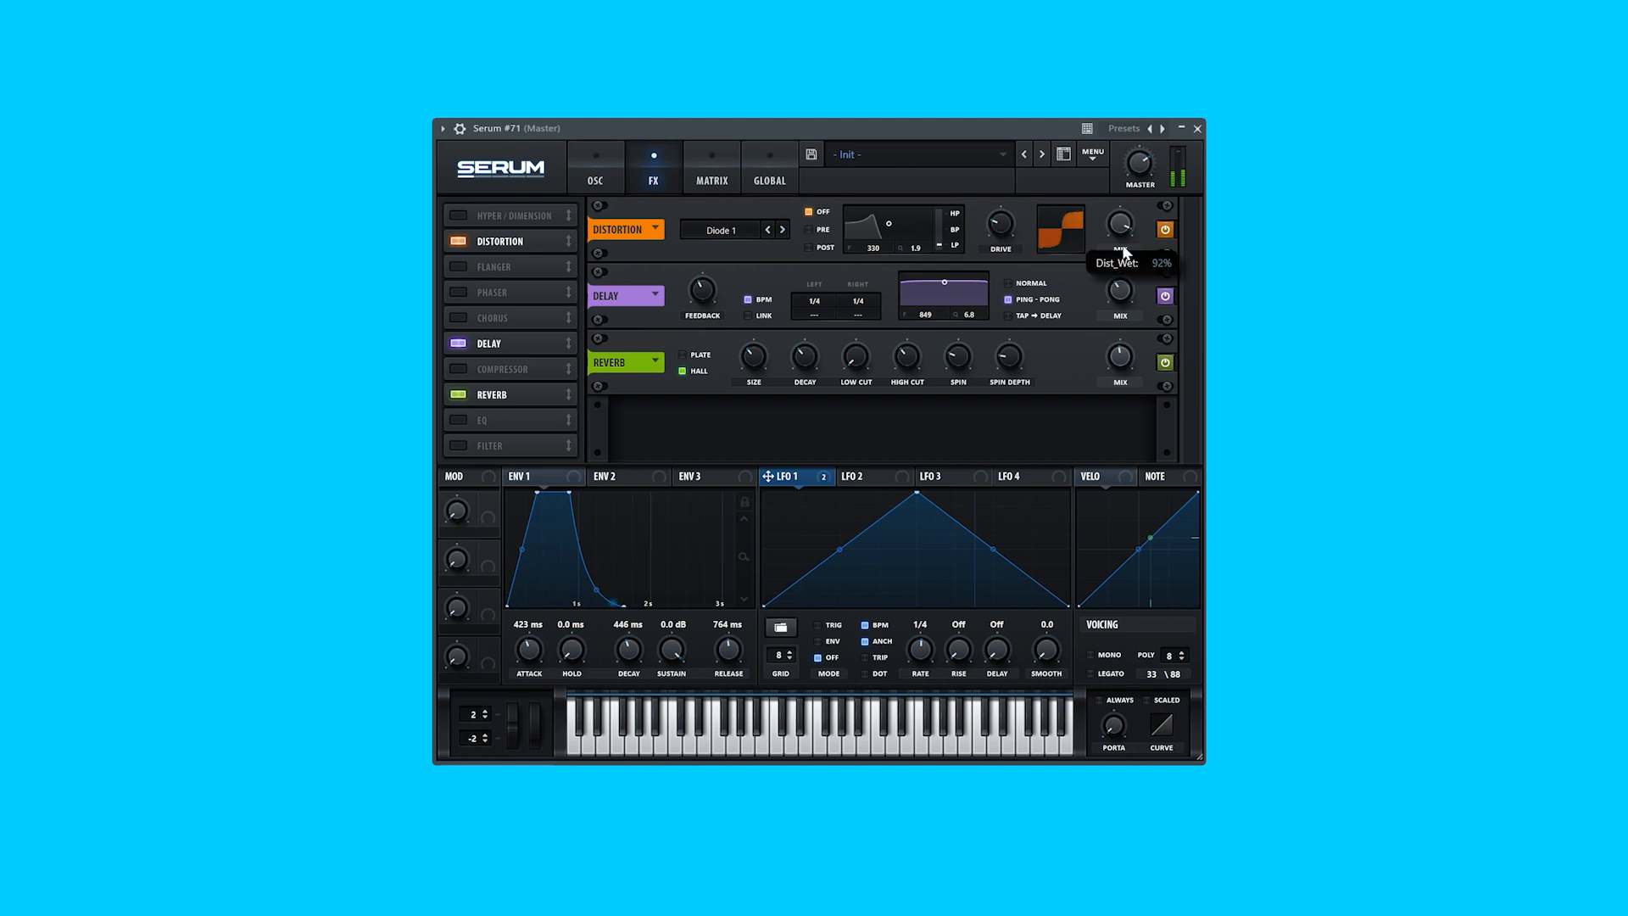
click(783, 228)
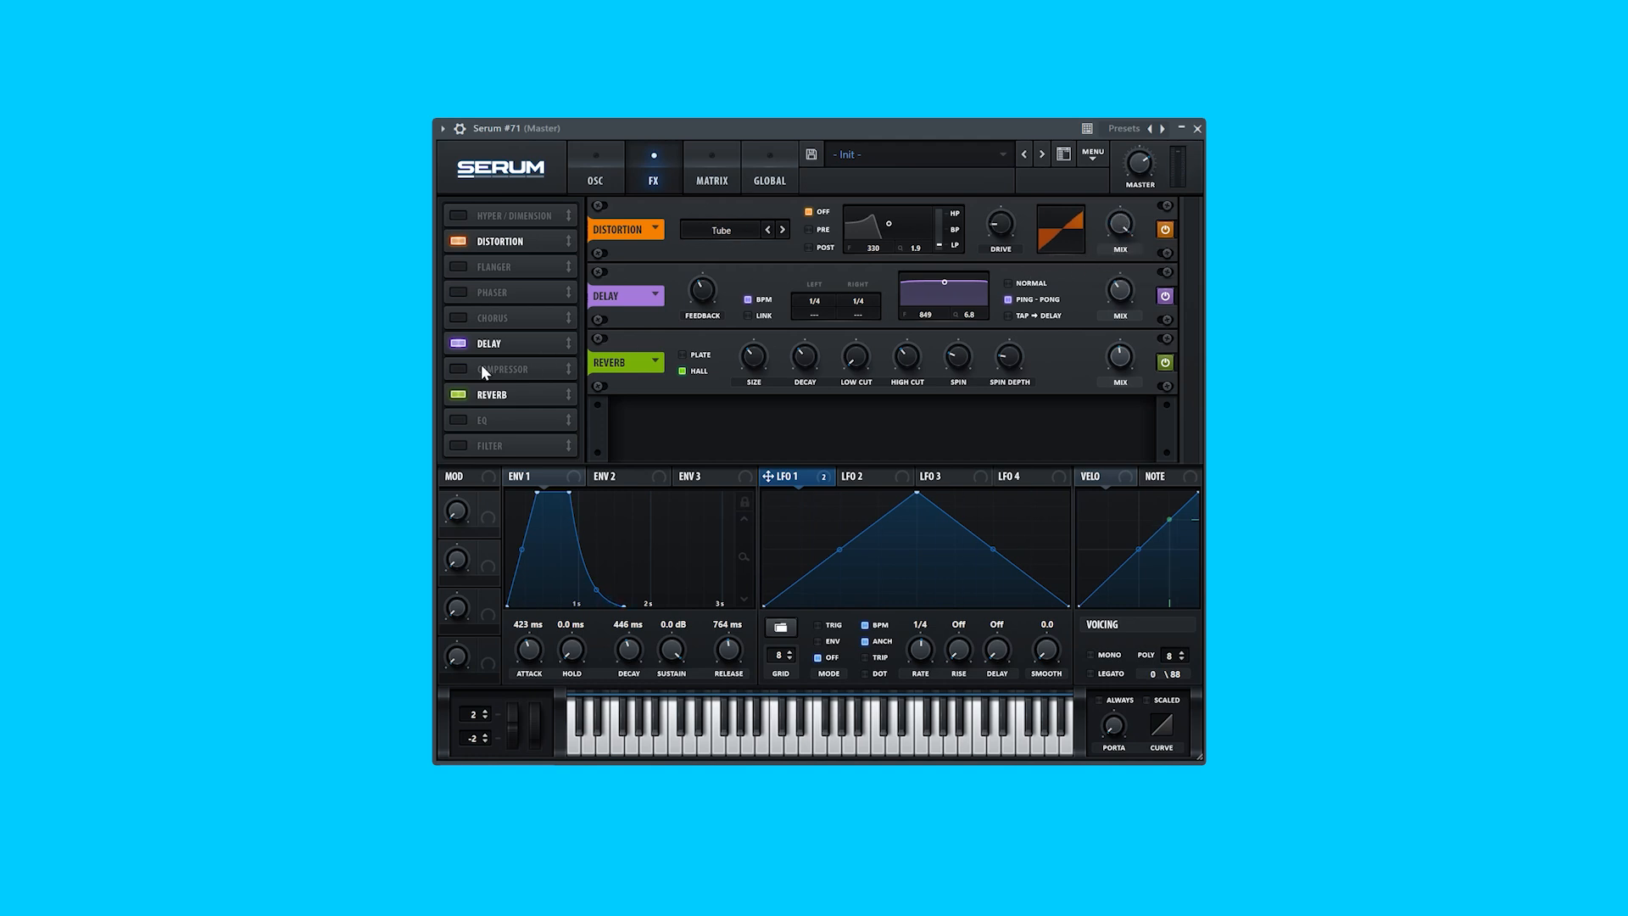
- Add a compressor effect, enable its multiband mode and lower its mix
click(482, 367)
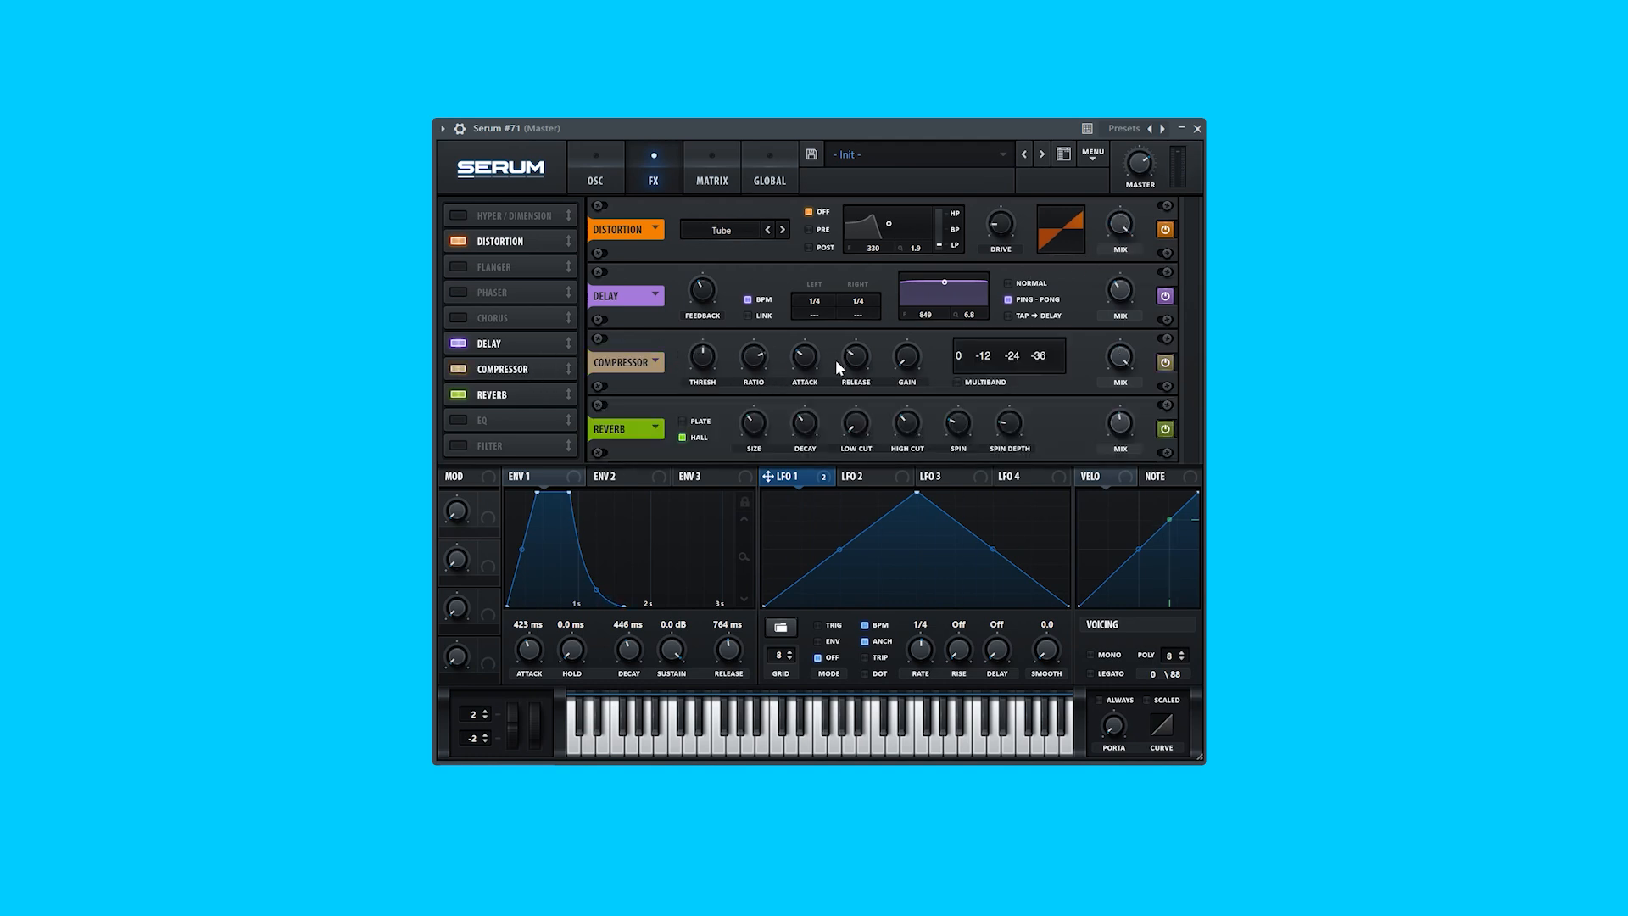
click(957, 382)
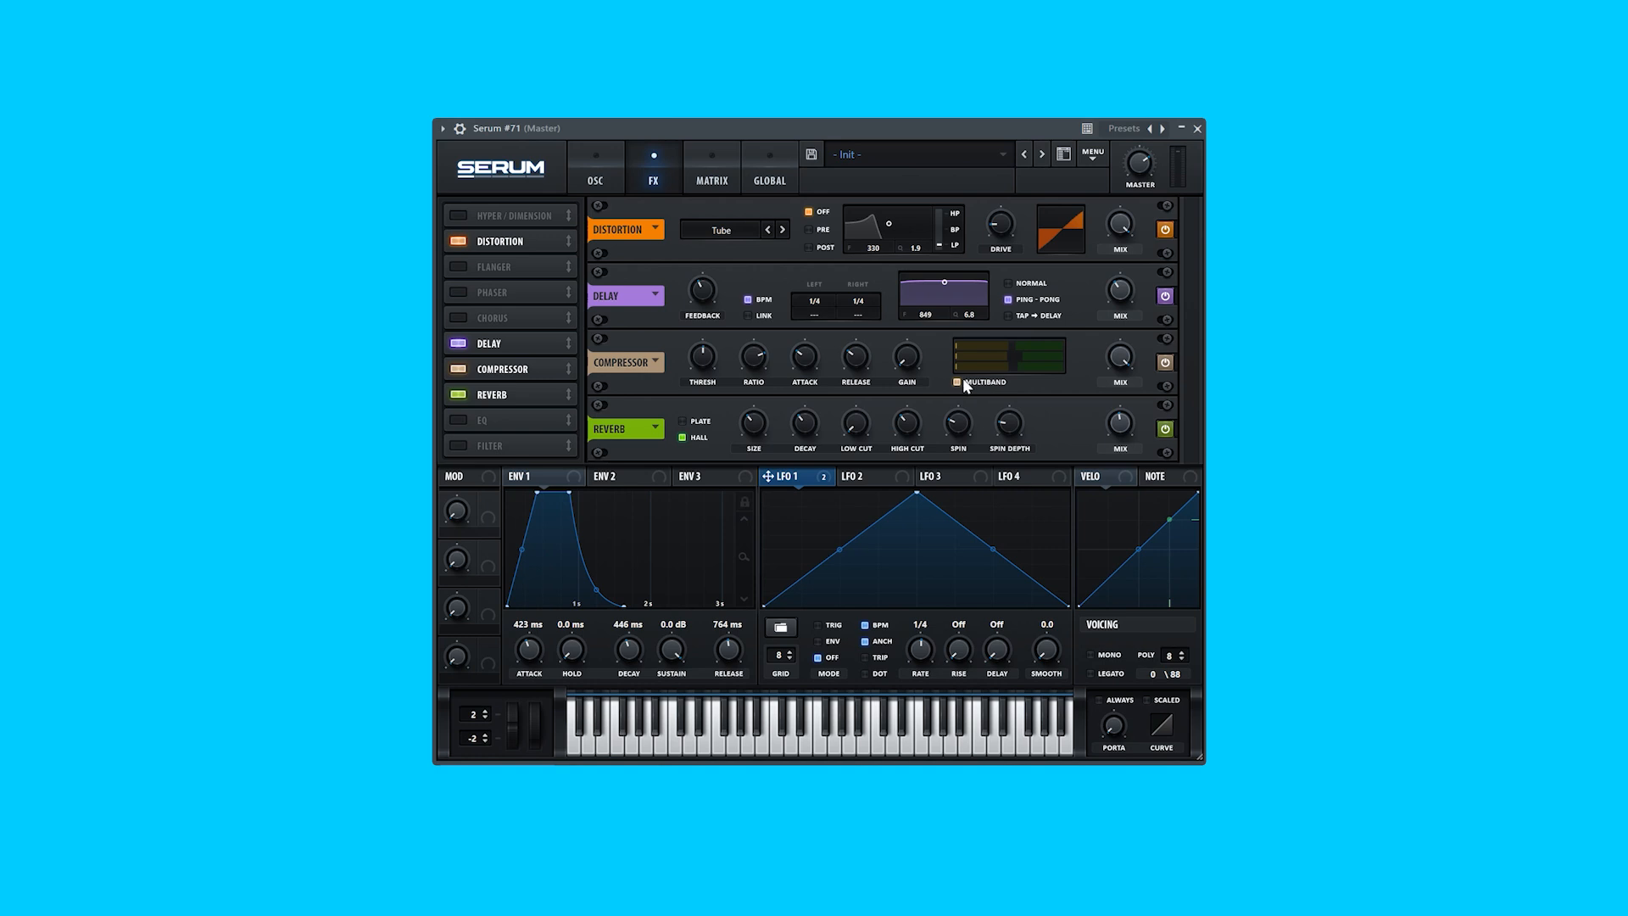
drag(1121, 359, 1126, 437)
- Add the Hyper/Dimension, flanger, phaser and chorus effects, and adjust the phaser and chorus mix during playback
click(464, 217)
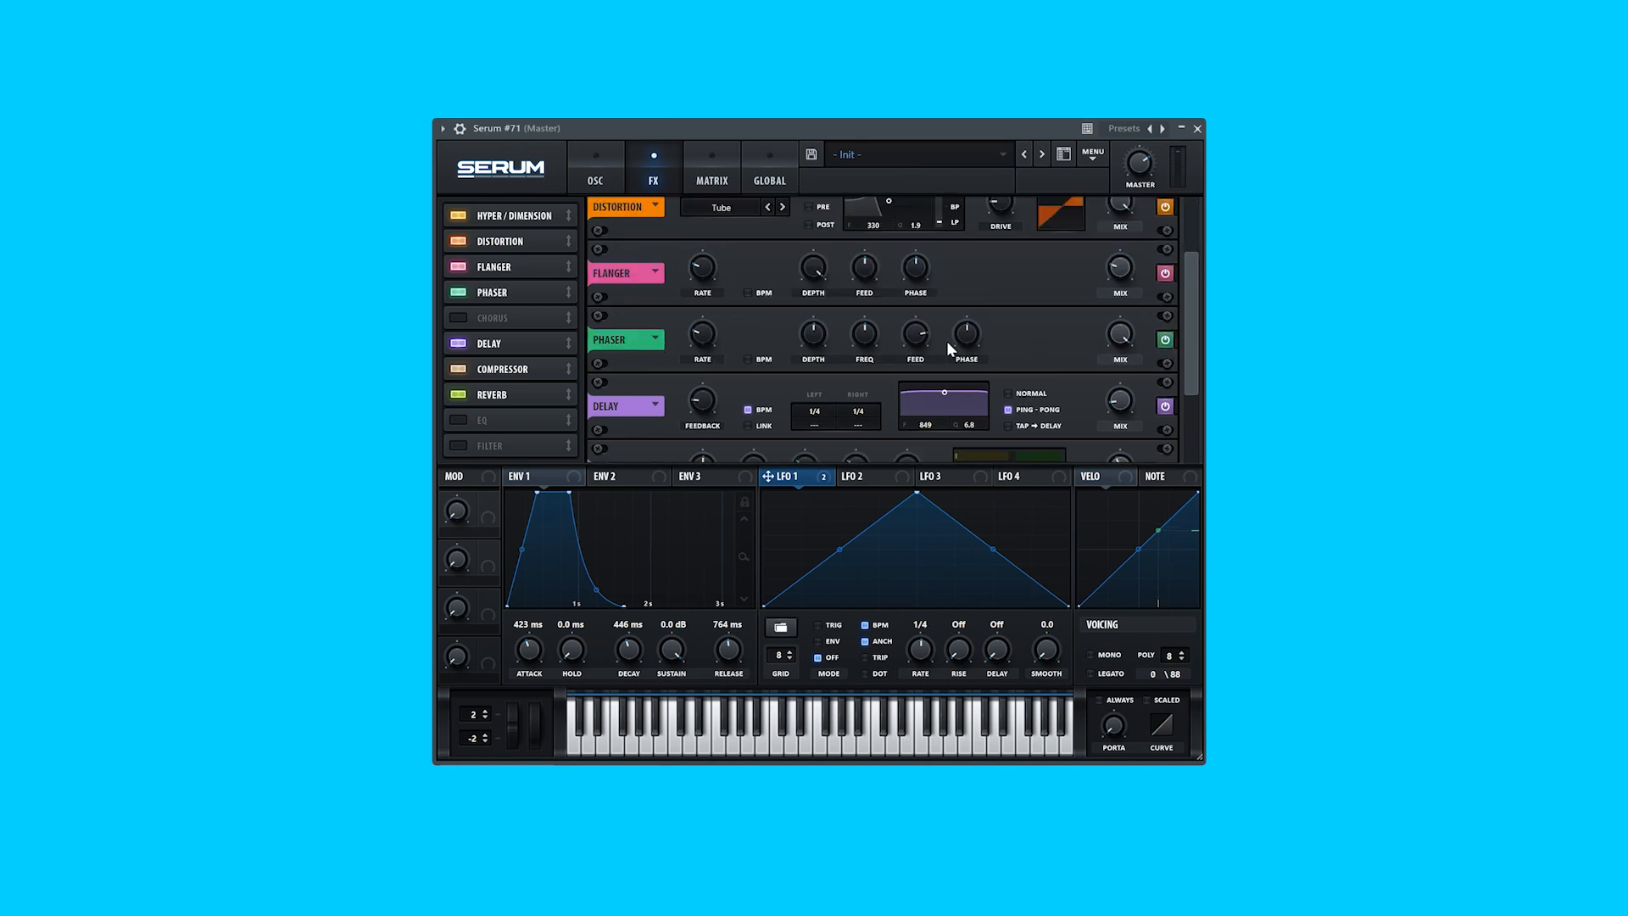
key(space)
drag(1122, 335, 1127, 426)
drag(1126, 351, 1130, 305)
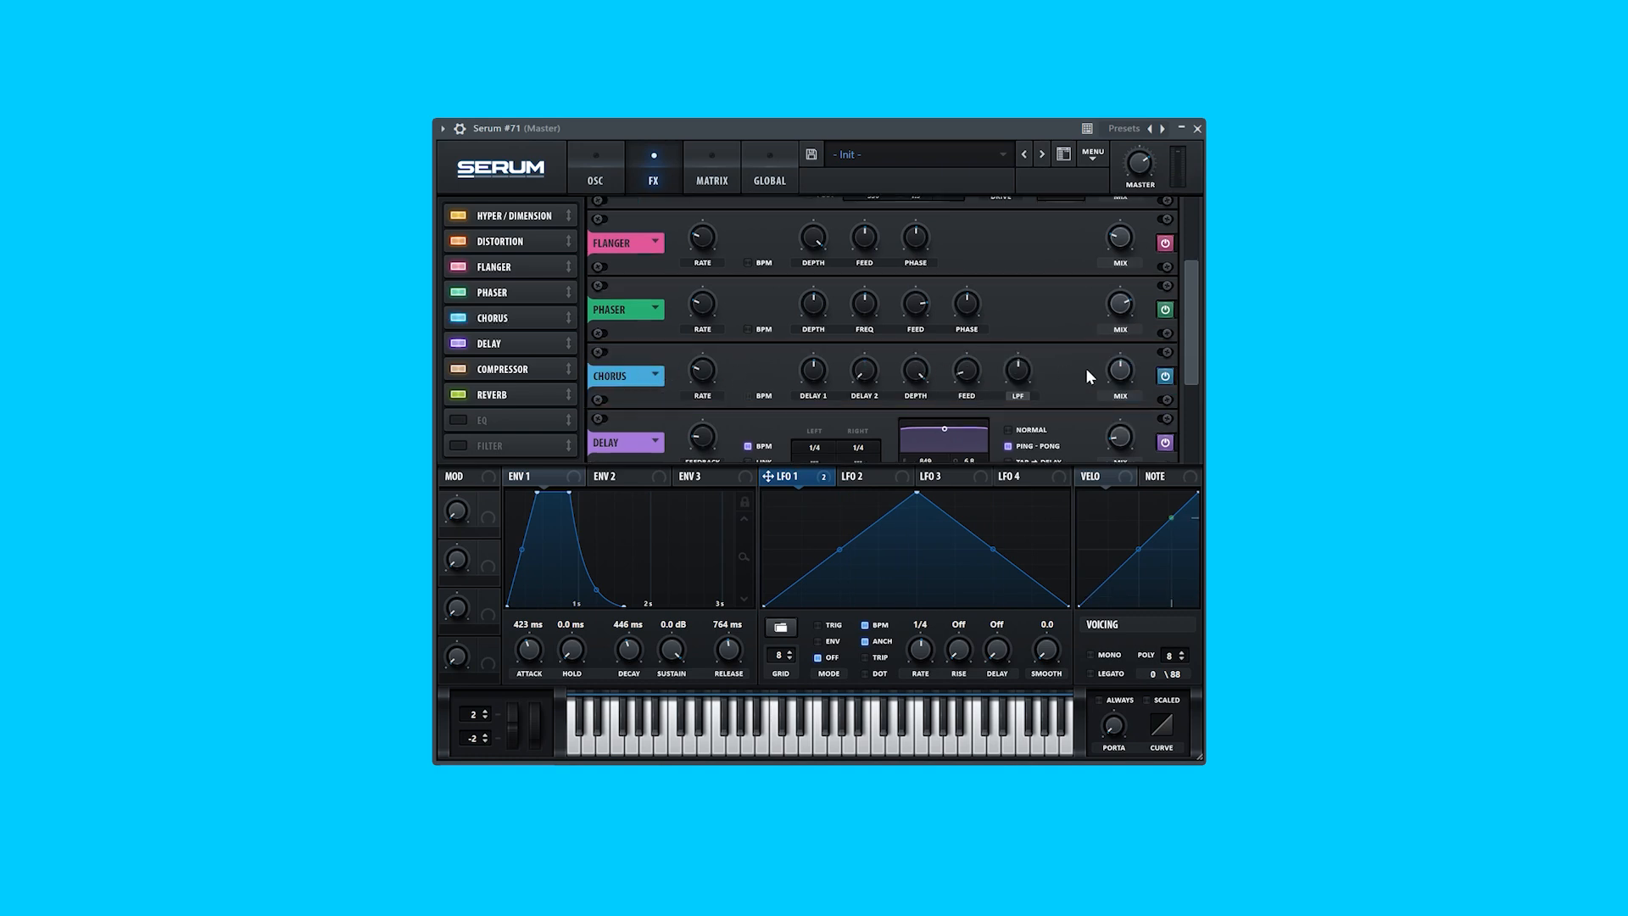
drag(1126, 371, 1125, 366)
- Switch the EQ effect's upper band to a low-pass shape and lower its frequency
scroll(713, 363, down, 3)
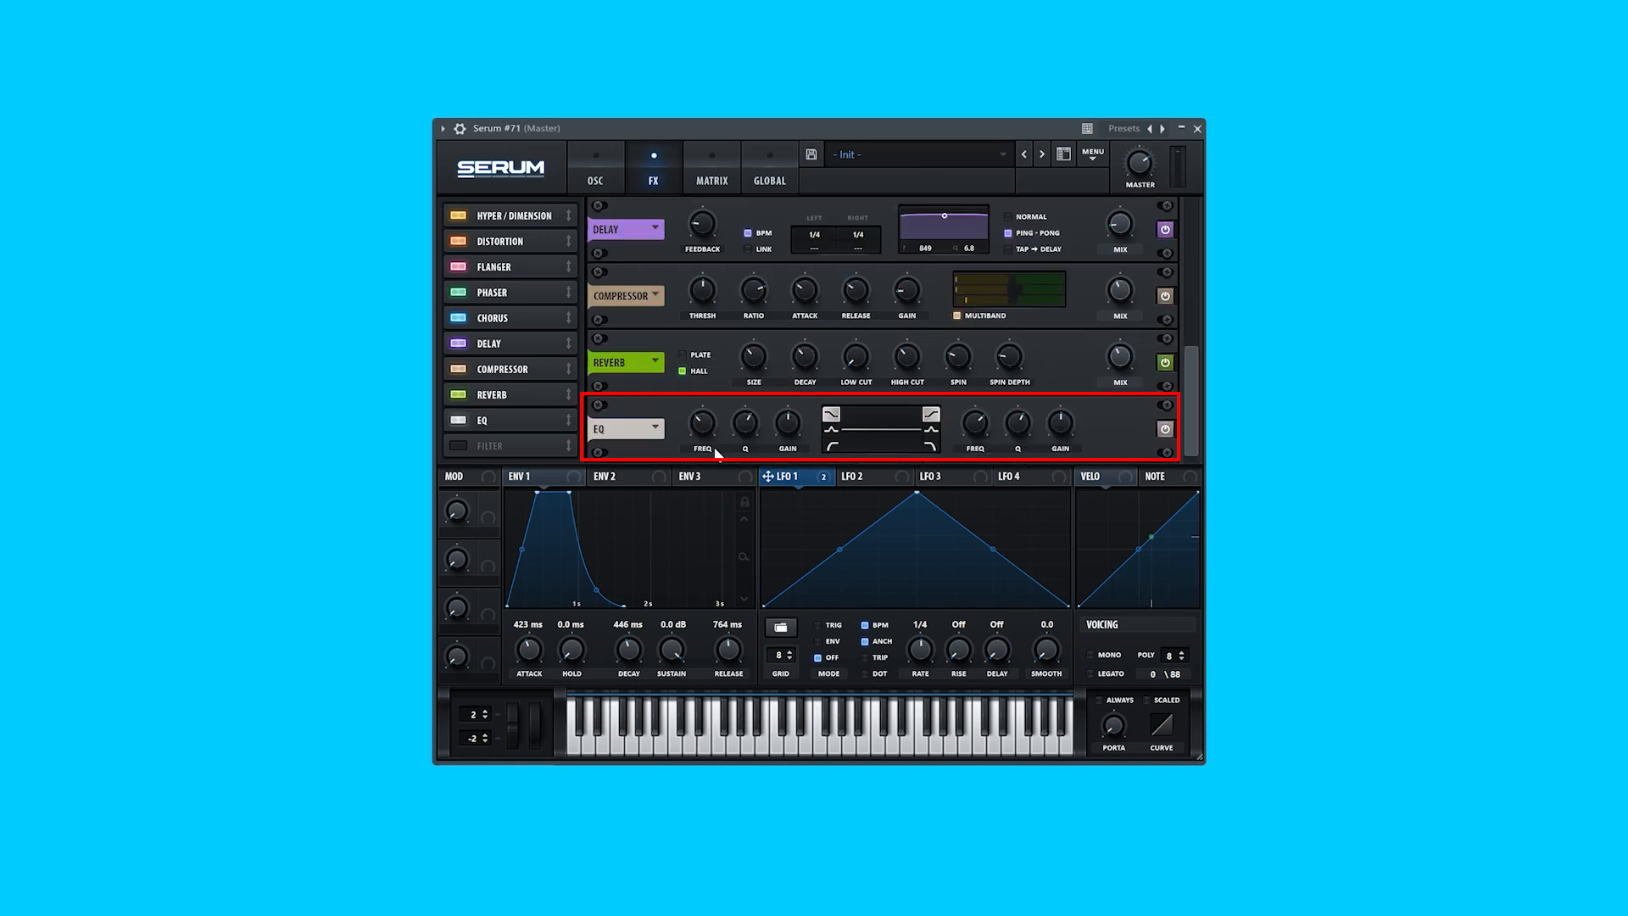
click(930, 446)
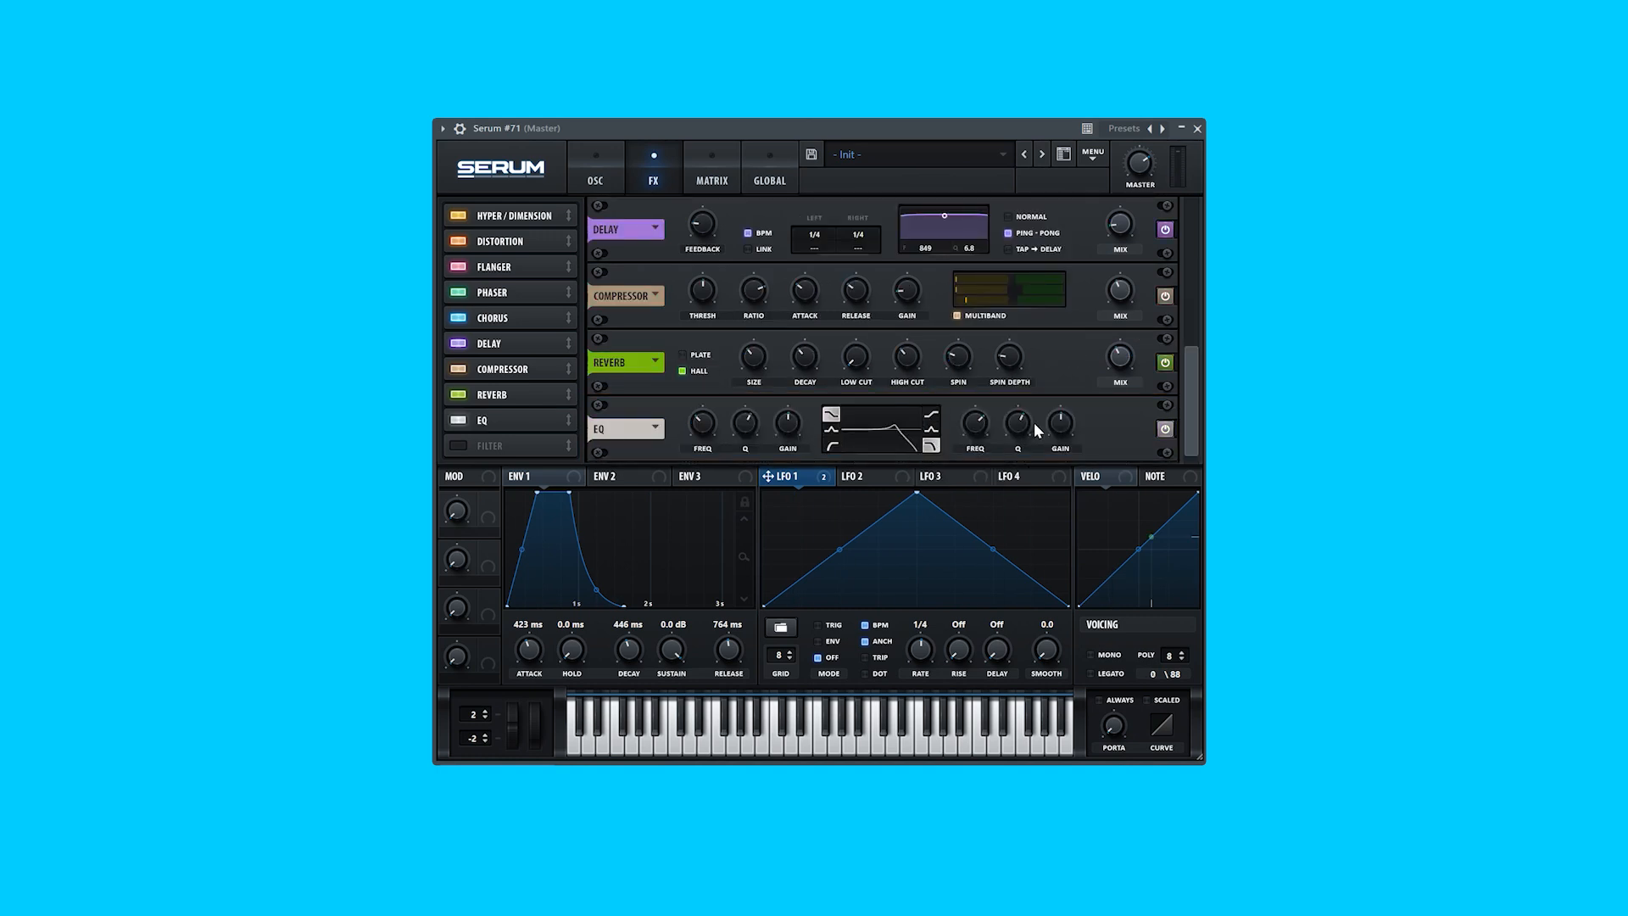
drag(977, 441, 979, 454)
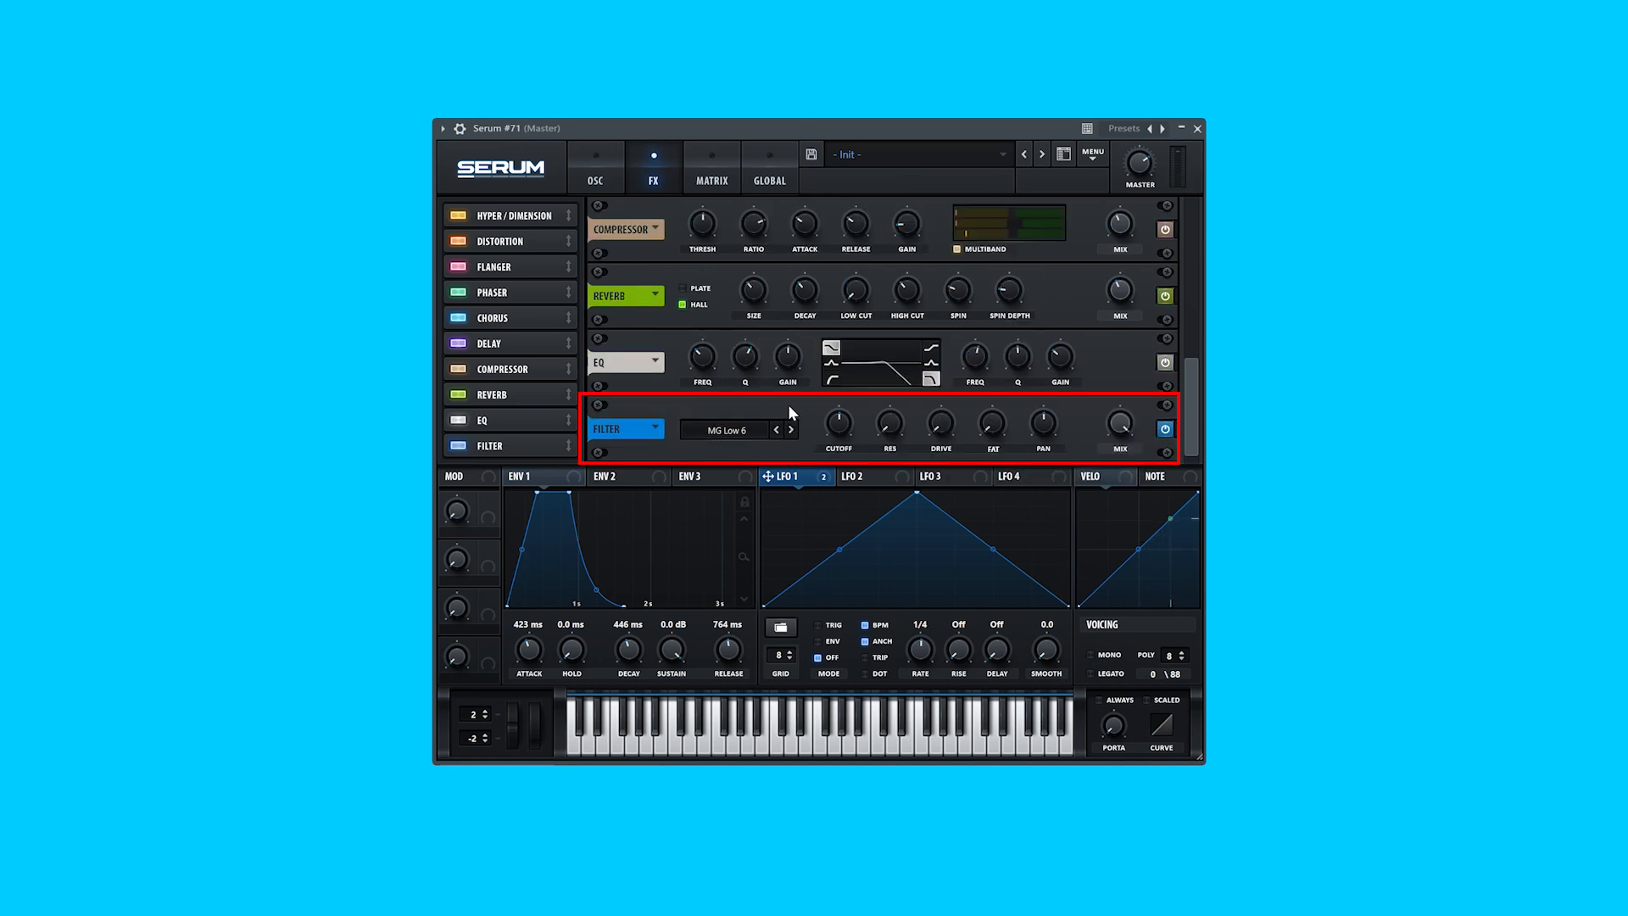
- Browse the filter types available for the filter effect, including the Multi and Misc categories
click(728, 428)
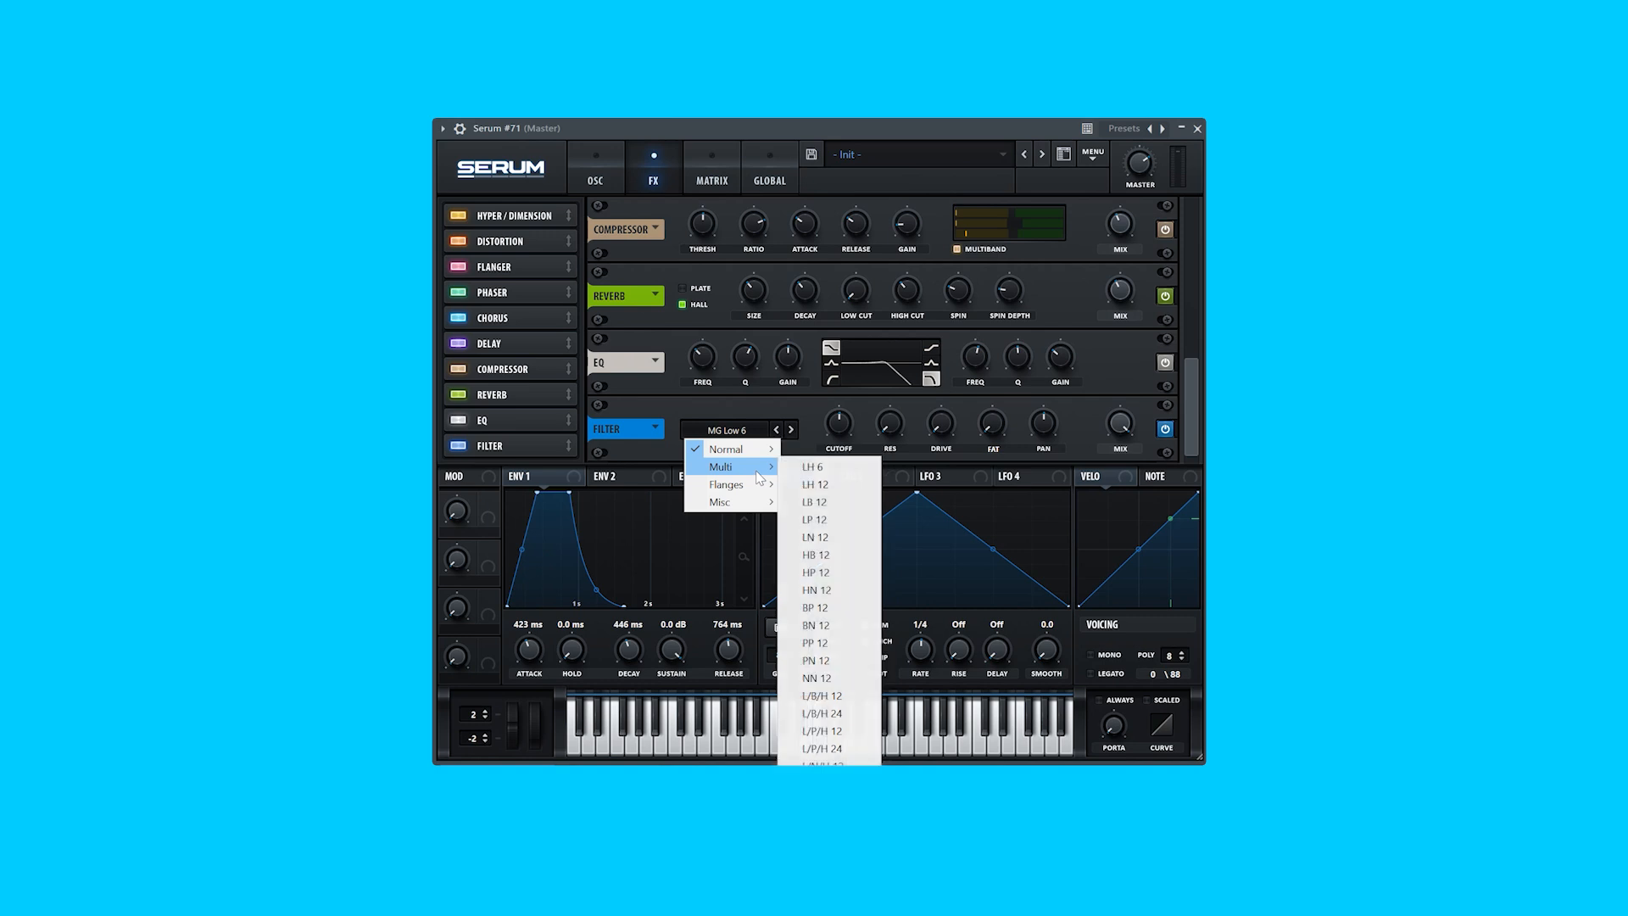
mouse_move(762, 507)
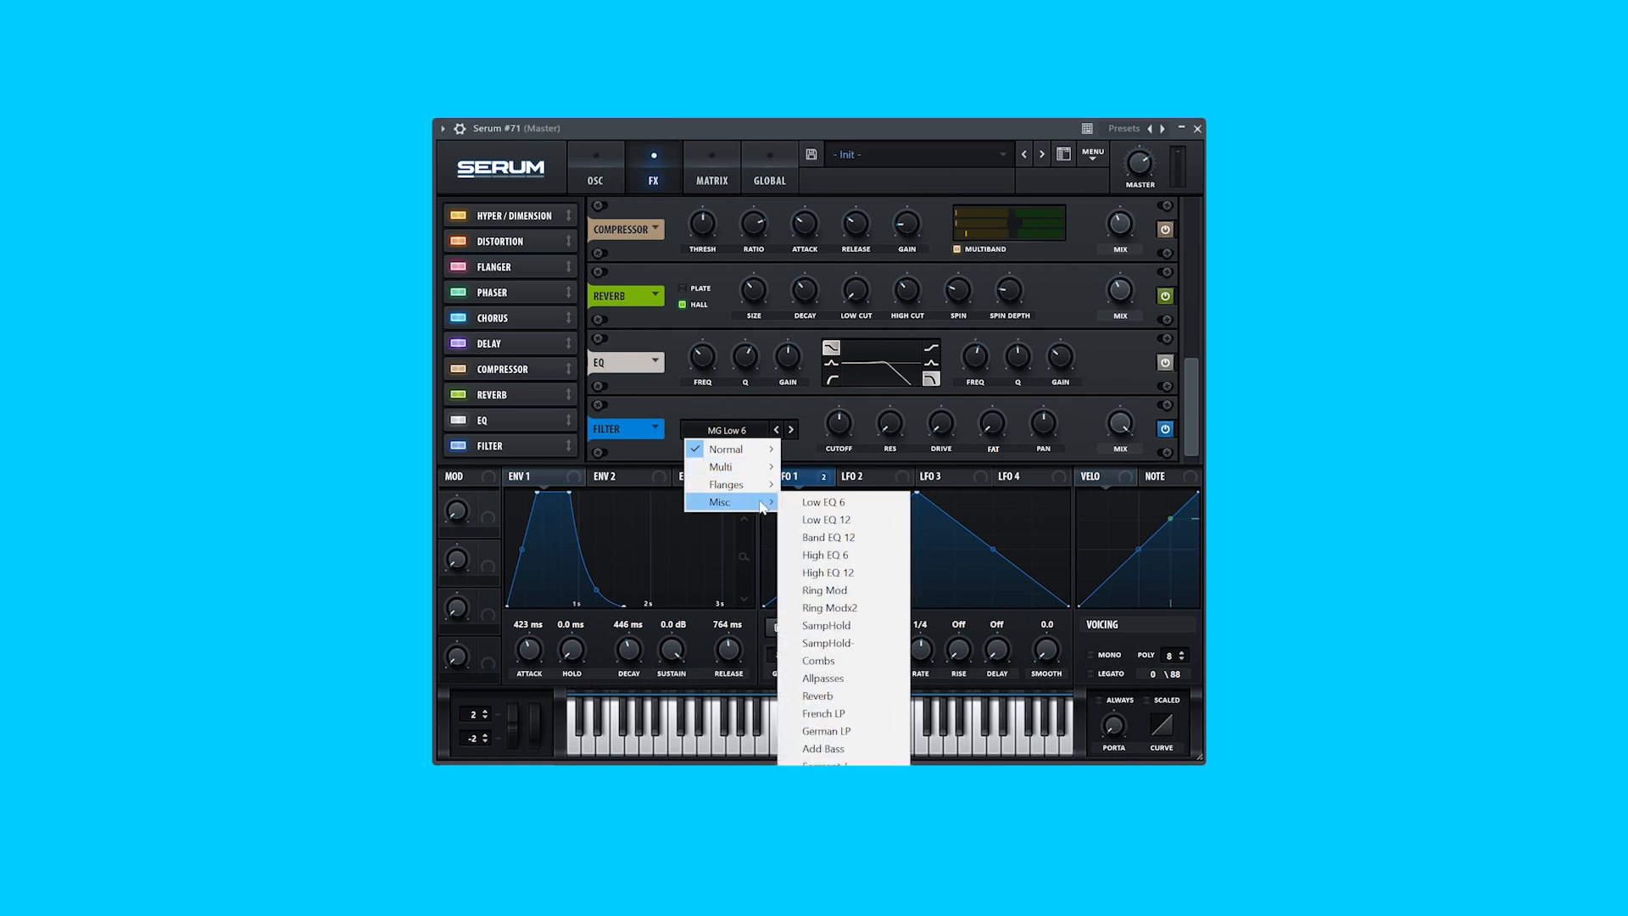
click(717, 409)
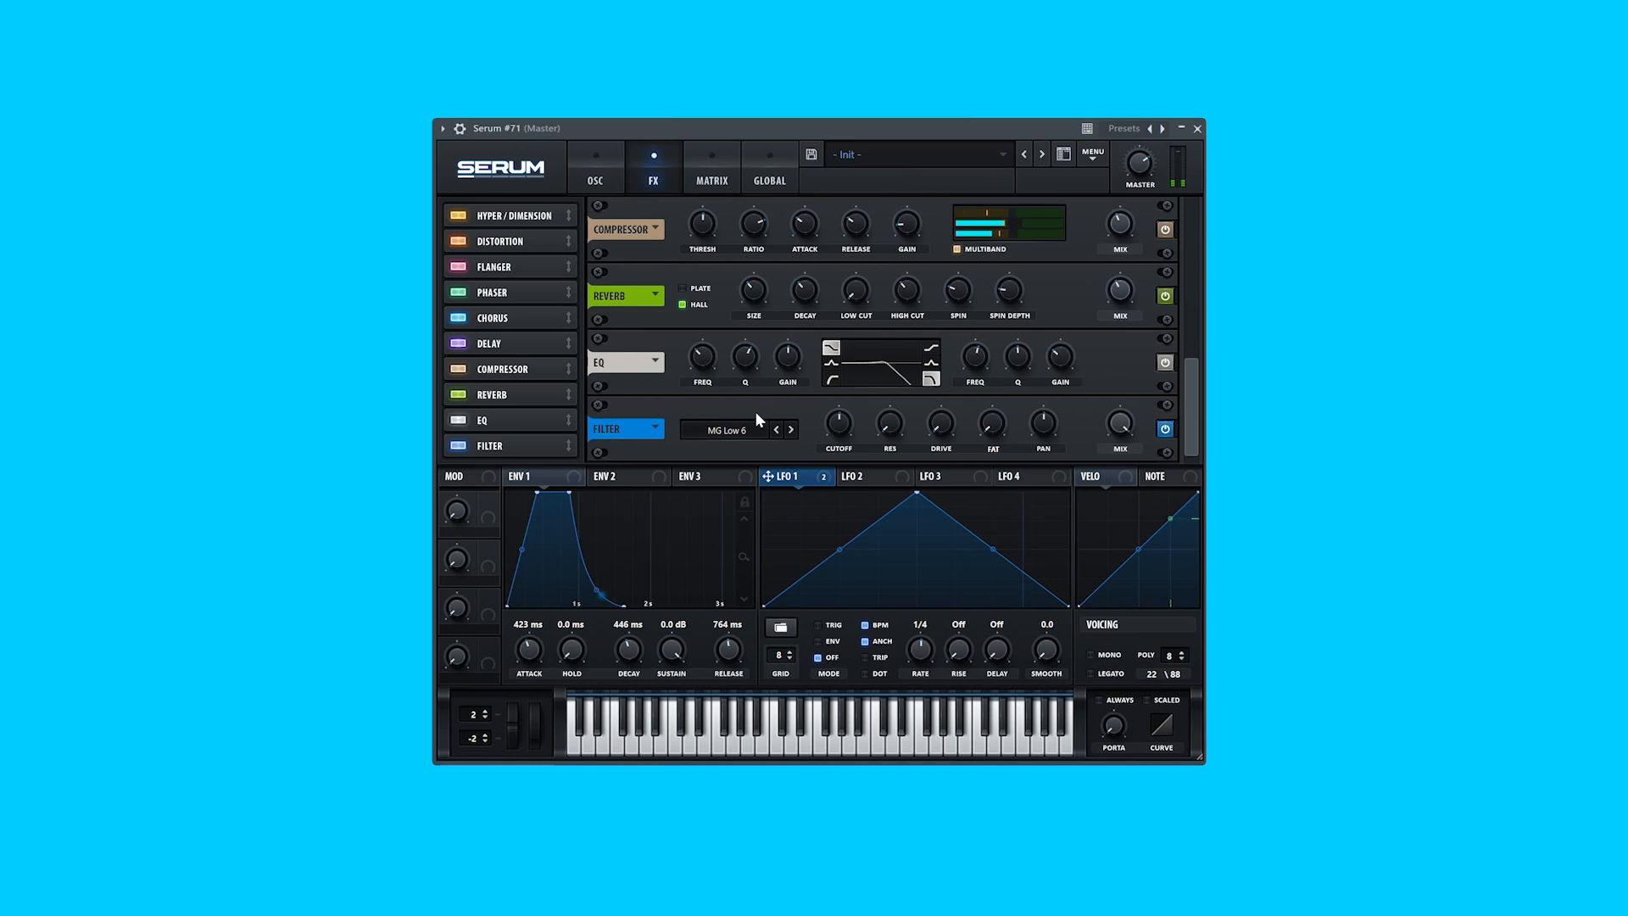
- Reorder the effects chain by moving the reverb back below the compressor and the third effect further down
mouse_move(507, 394)
mouse_down()
mouse_move(507, 240)
mouse_move(507, 404)
mouse_up()
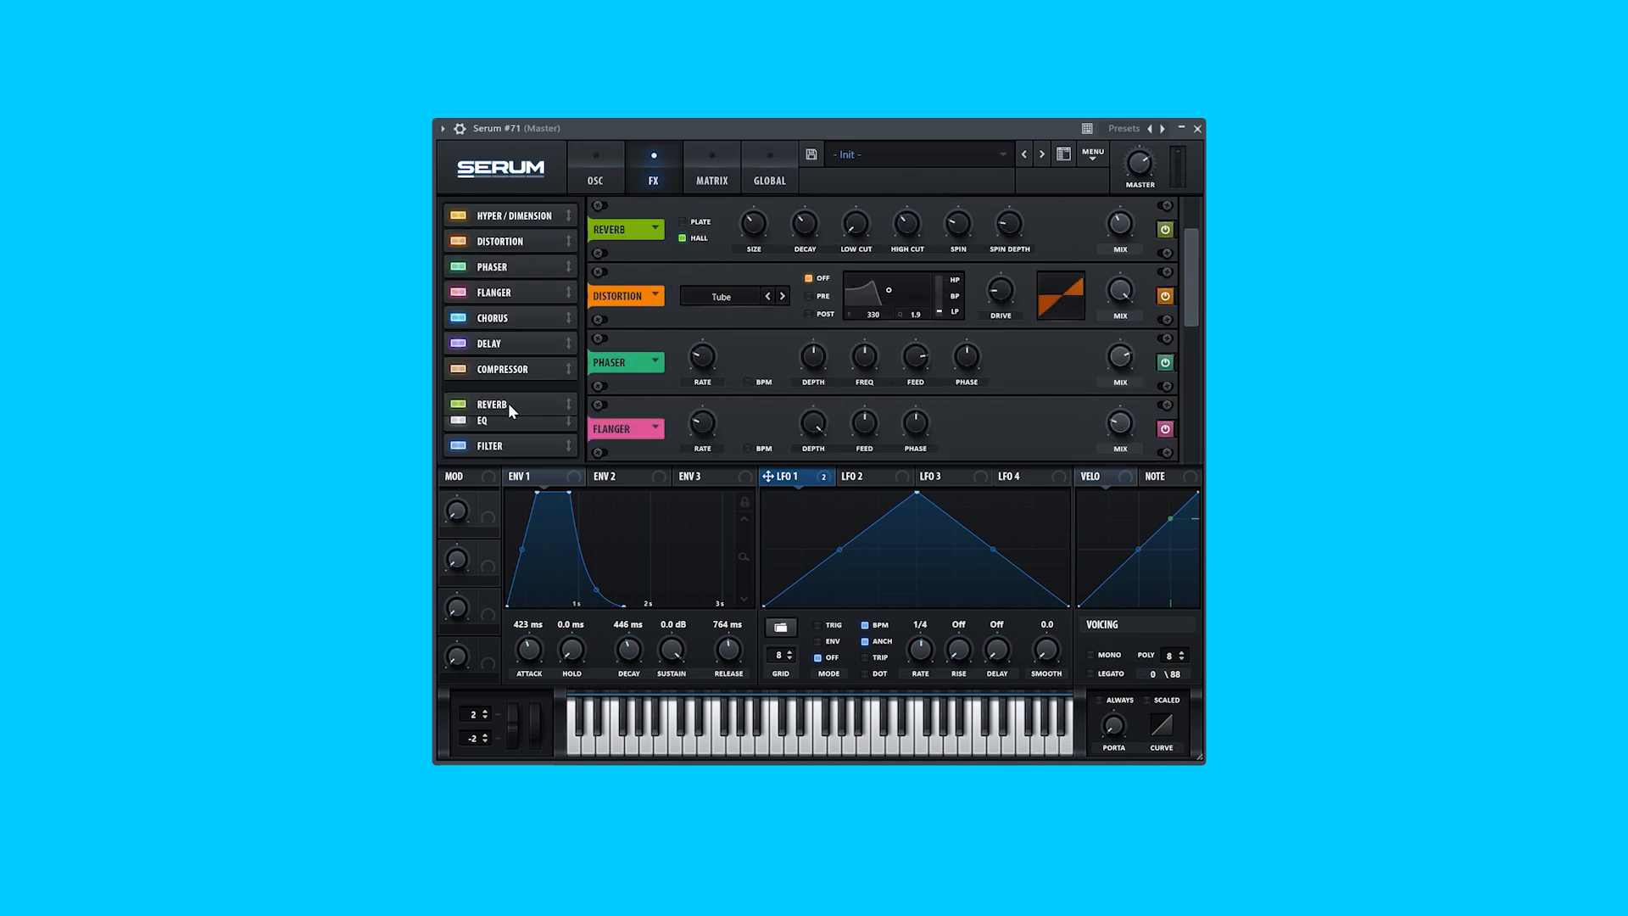
drag(518, 265, 510, 366)
- Try legato voicing in place of mono on the oscillator page, return to mono and raise the portamento time
click(599, 175)
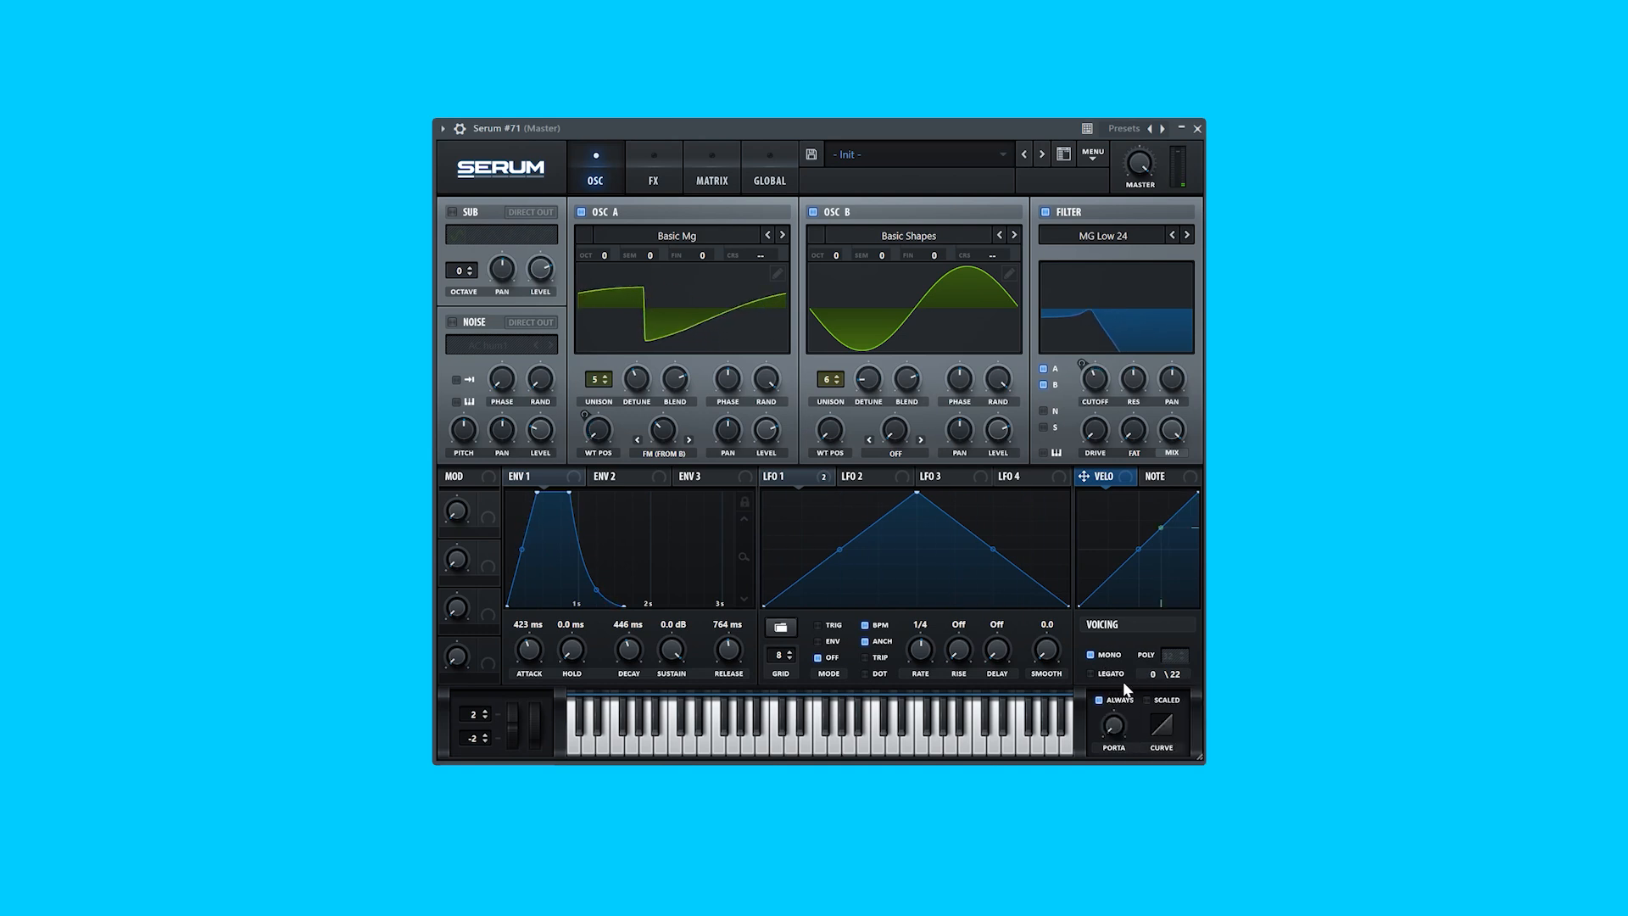
click(1091, 657)
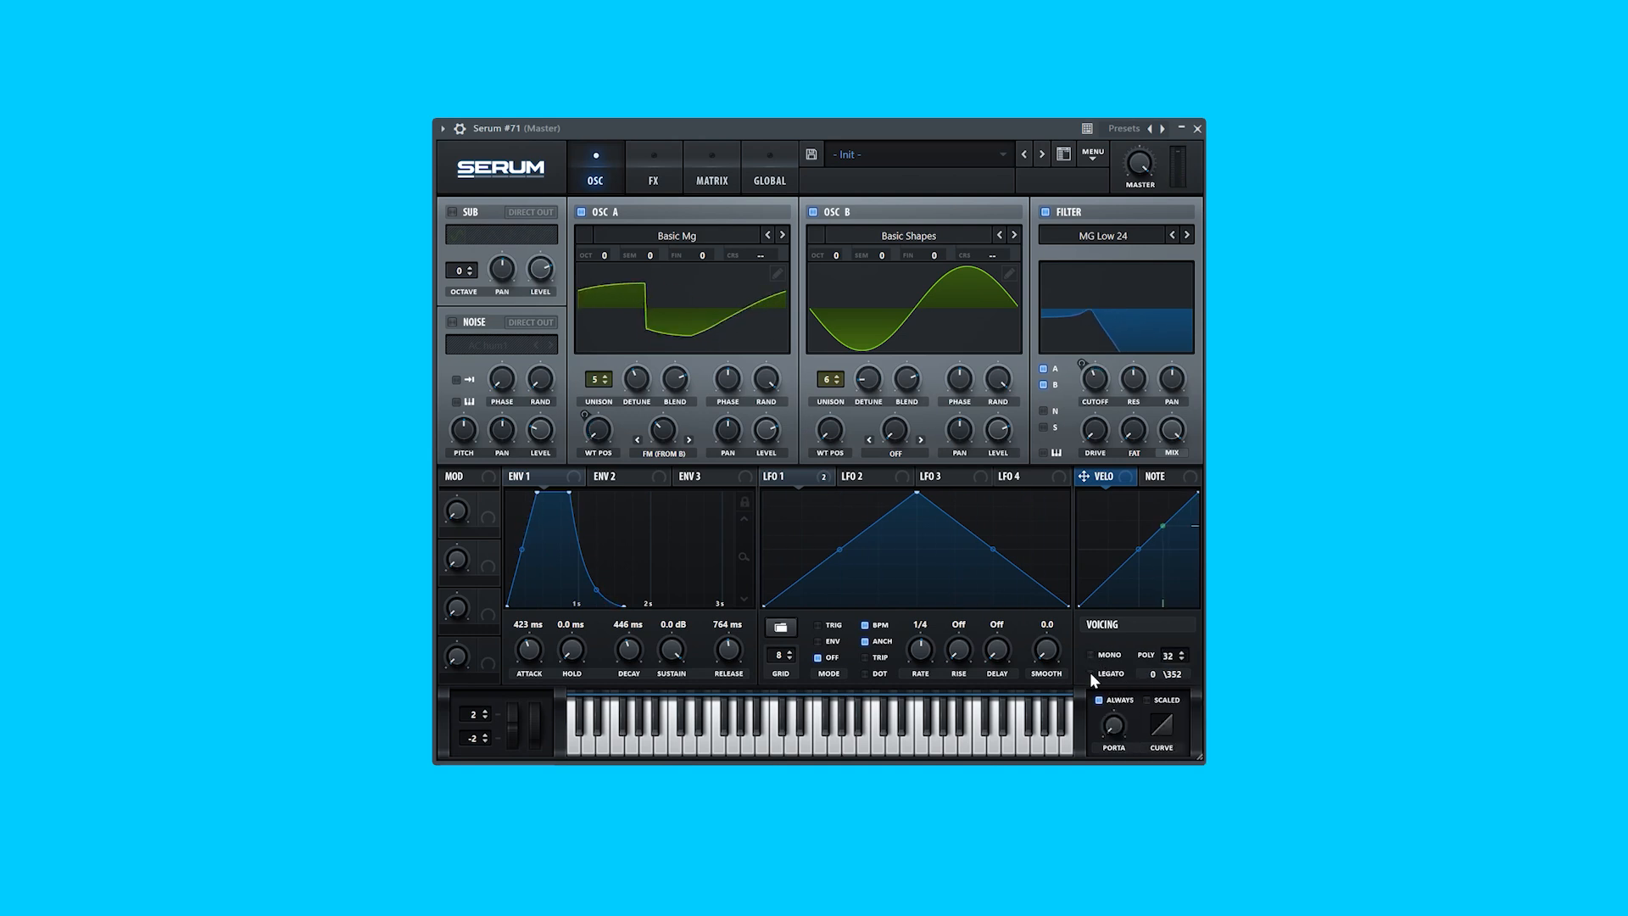
click(1091, 675)
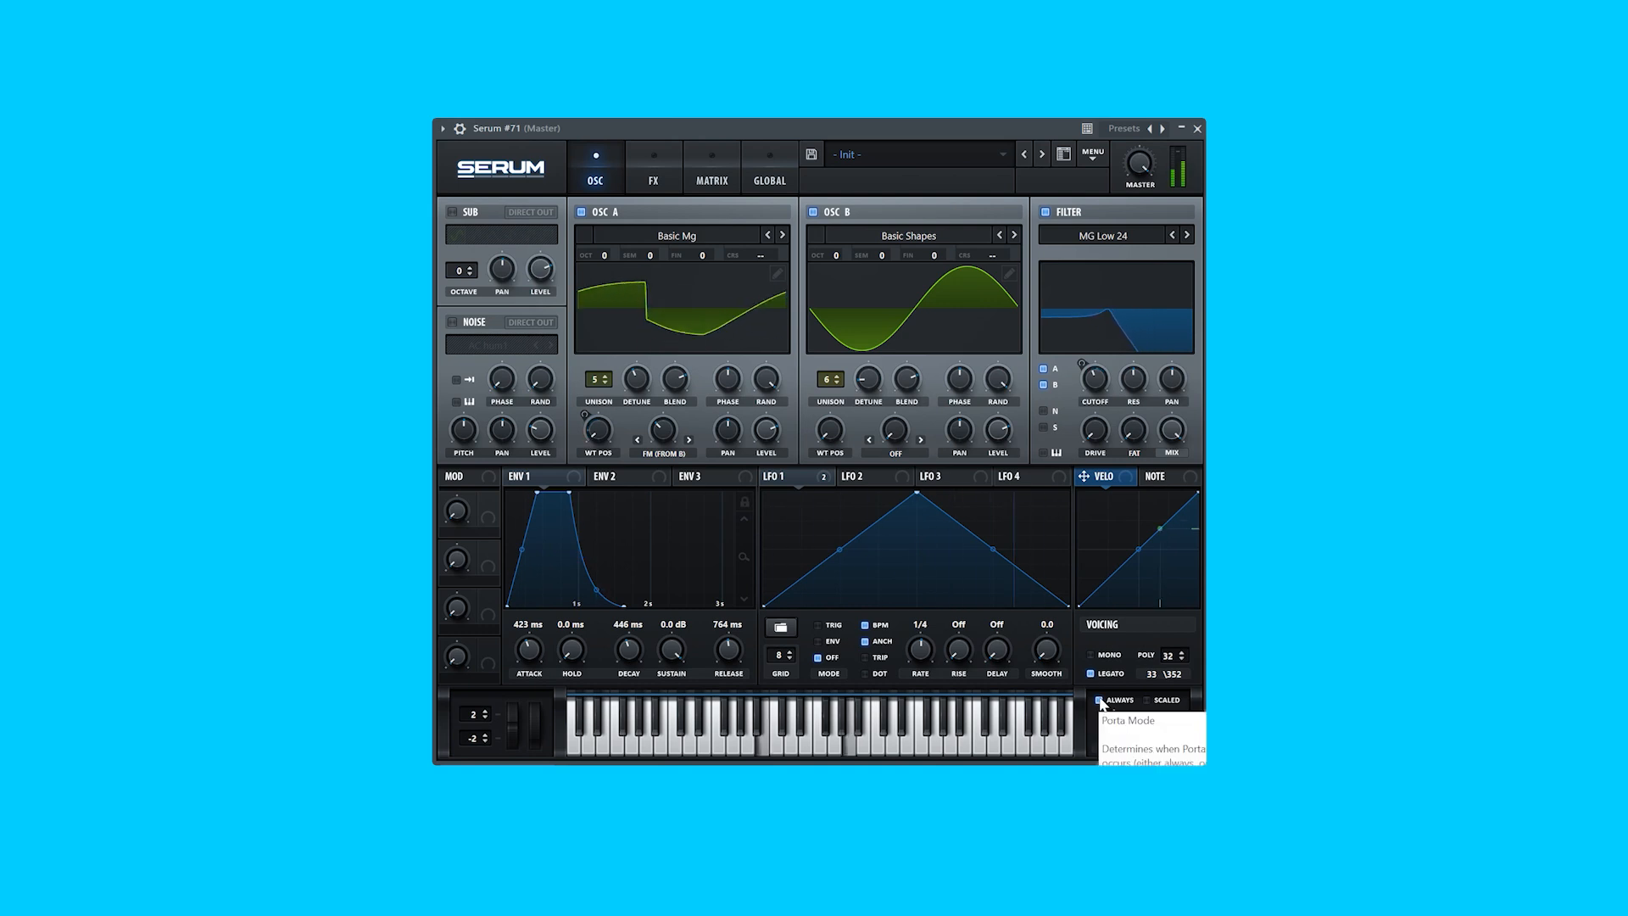
click(1092, 657)
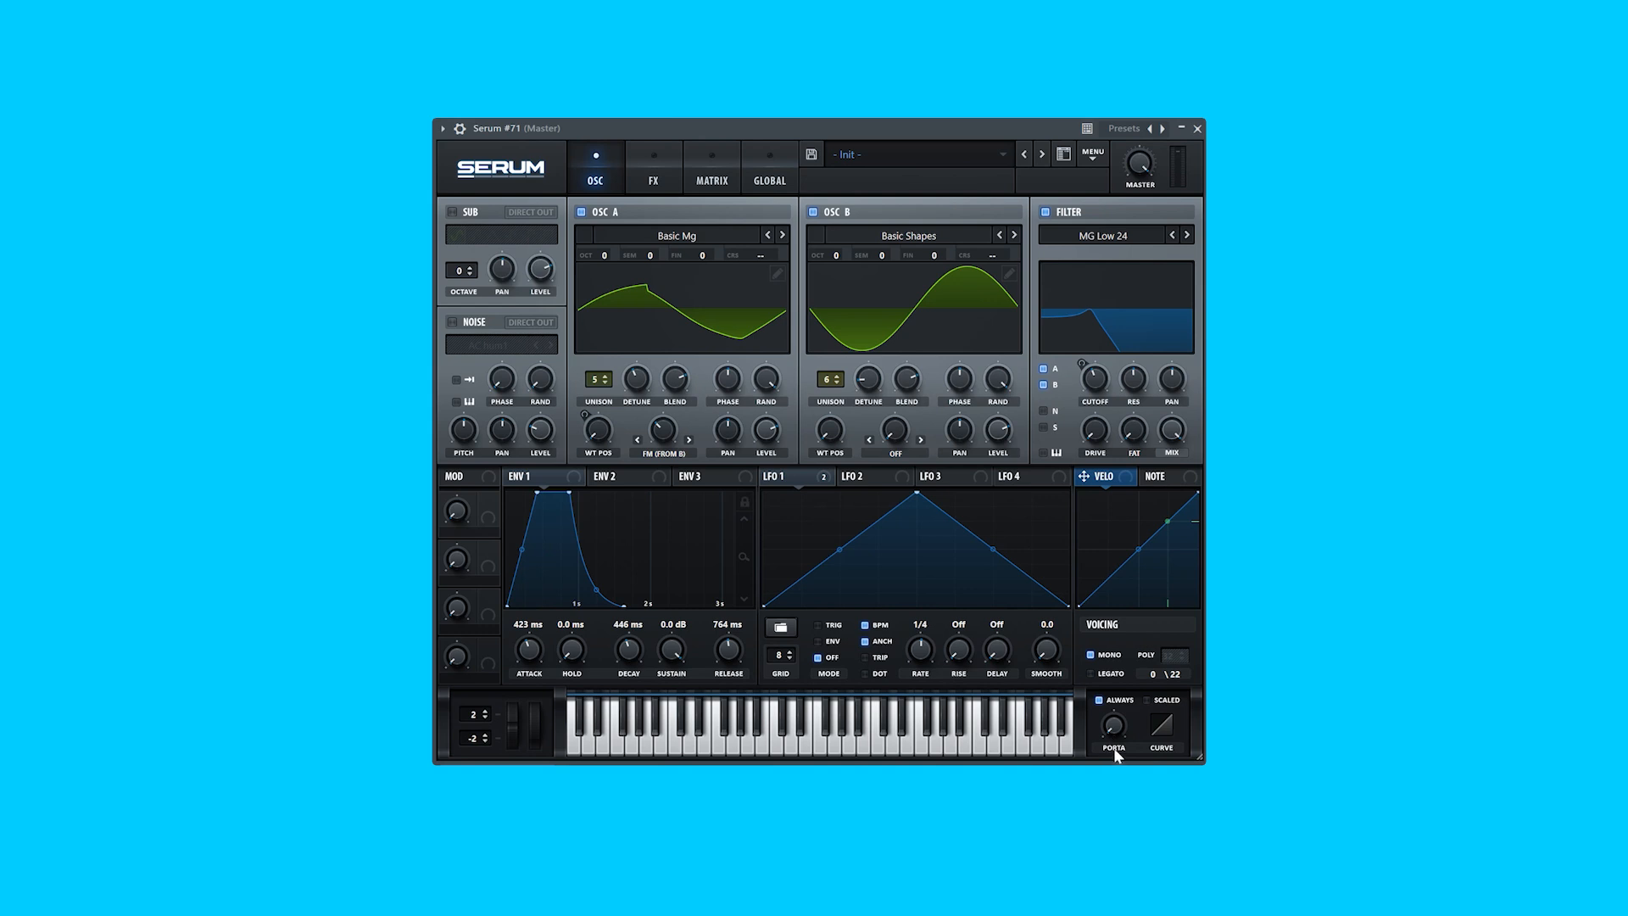
drag(1115, 732, 1157, 711)
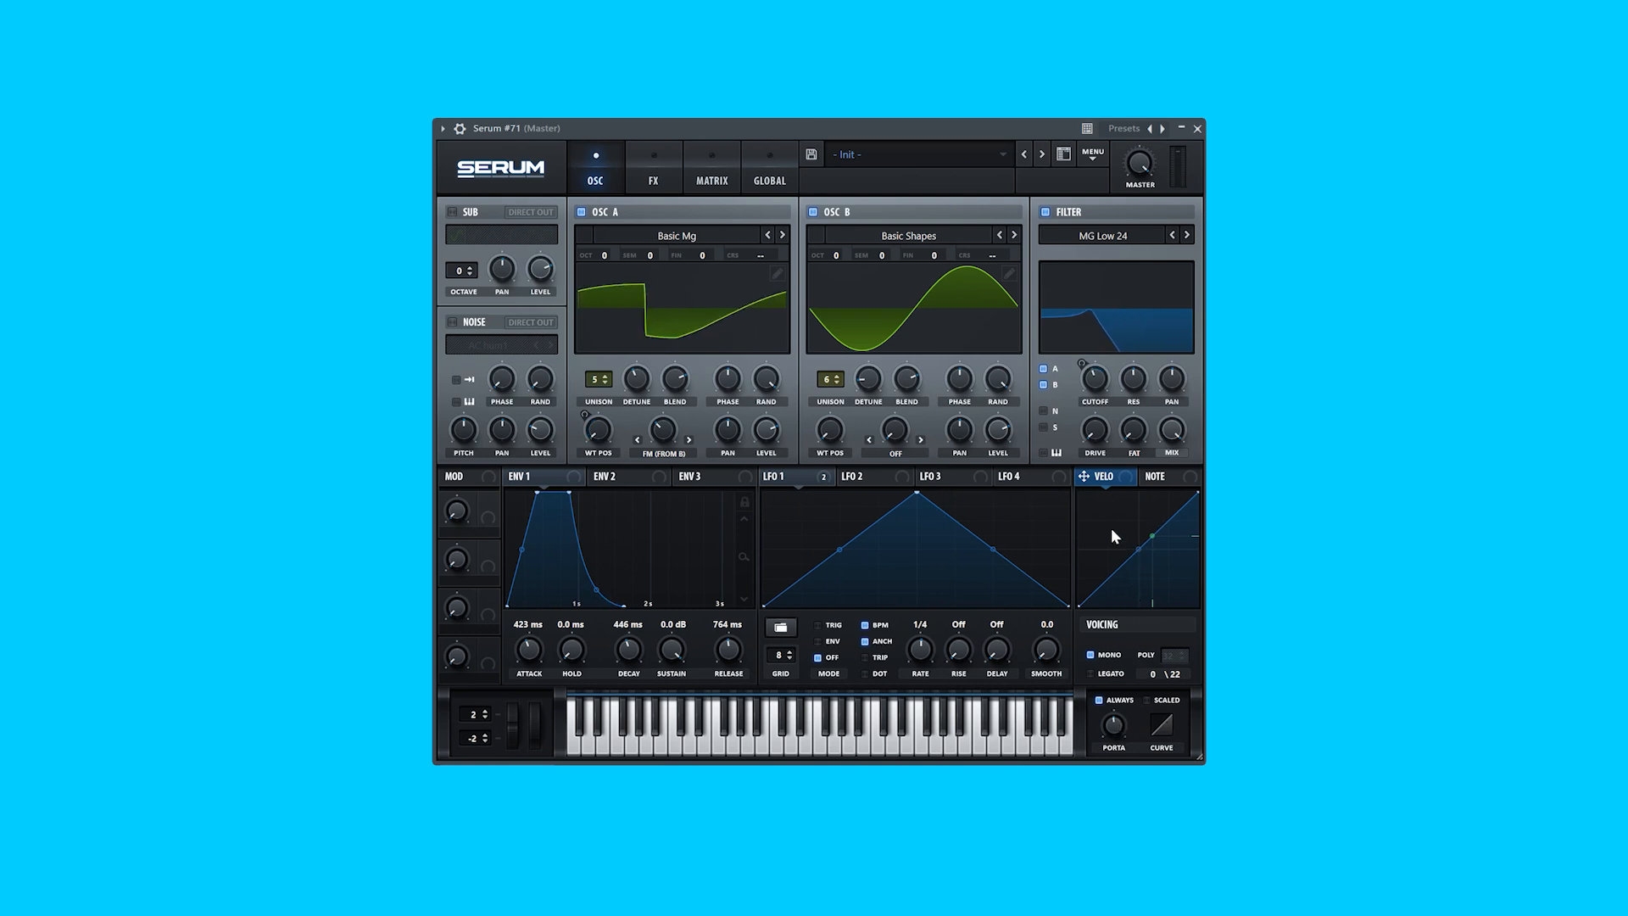
- Assign velocity as a modulator of the oscillator A and B levels and show the assignments in the matrix
drag(1105, 488, 772, 383)
drag(1092, 479, 996, 431)
click(711, 180)
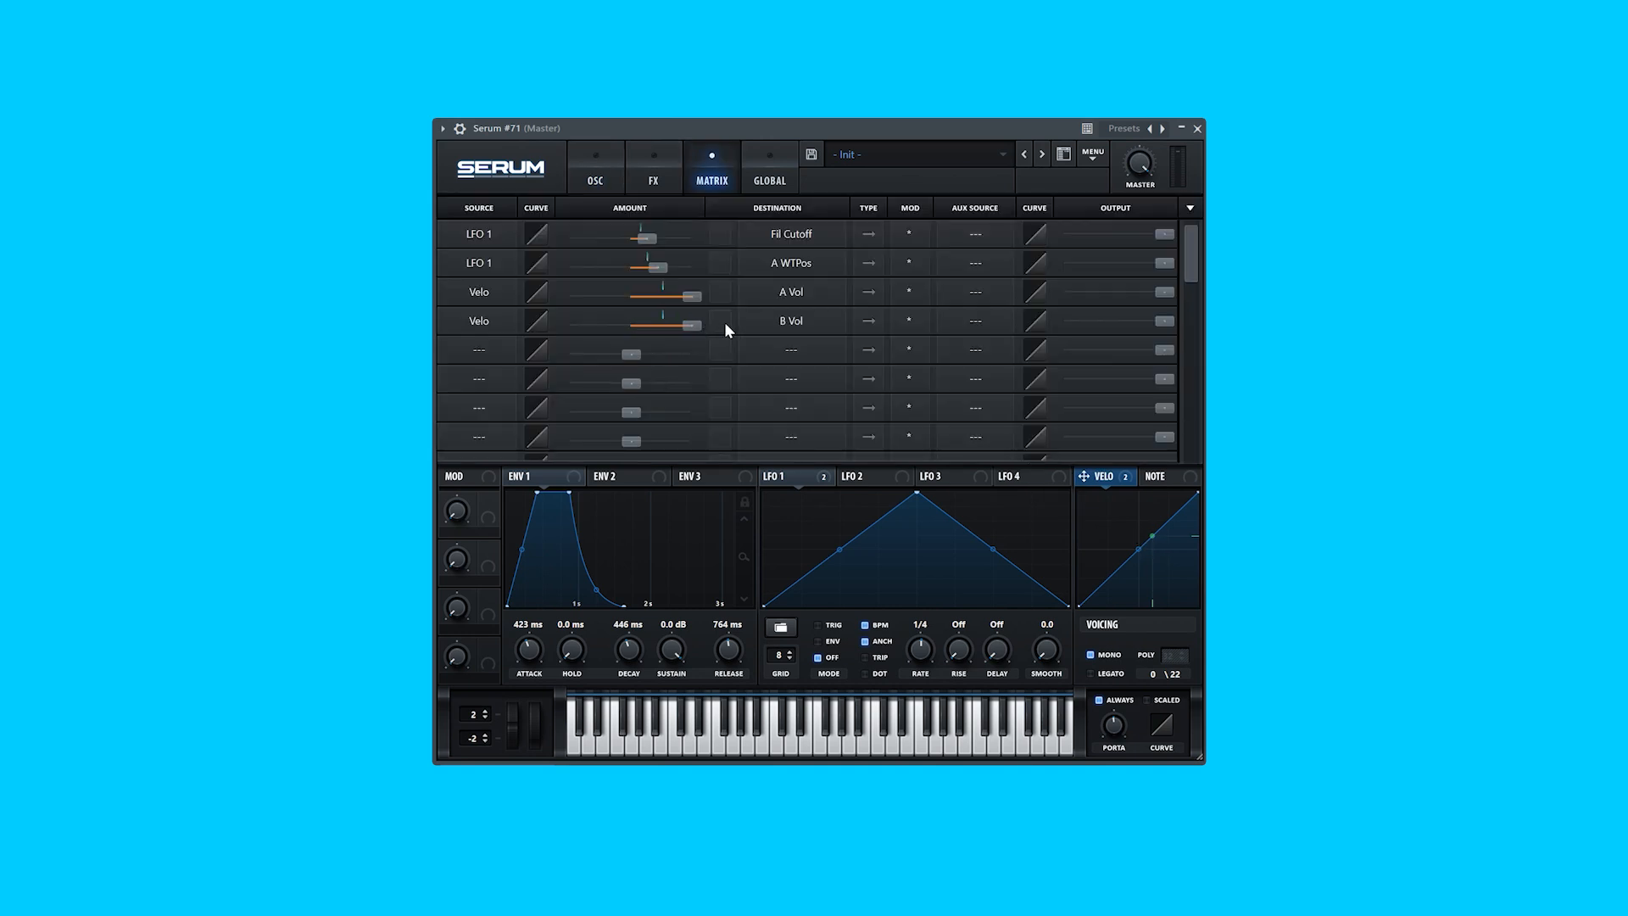
- Switch to FL Studio's piano roll and redraw the B4 notes' velocities during playback, raising the louder ones to maximum
key(space)
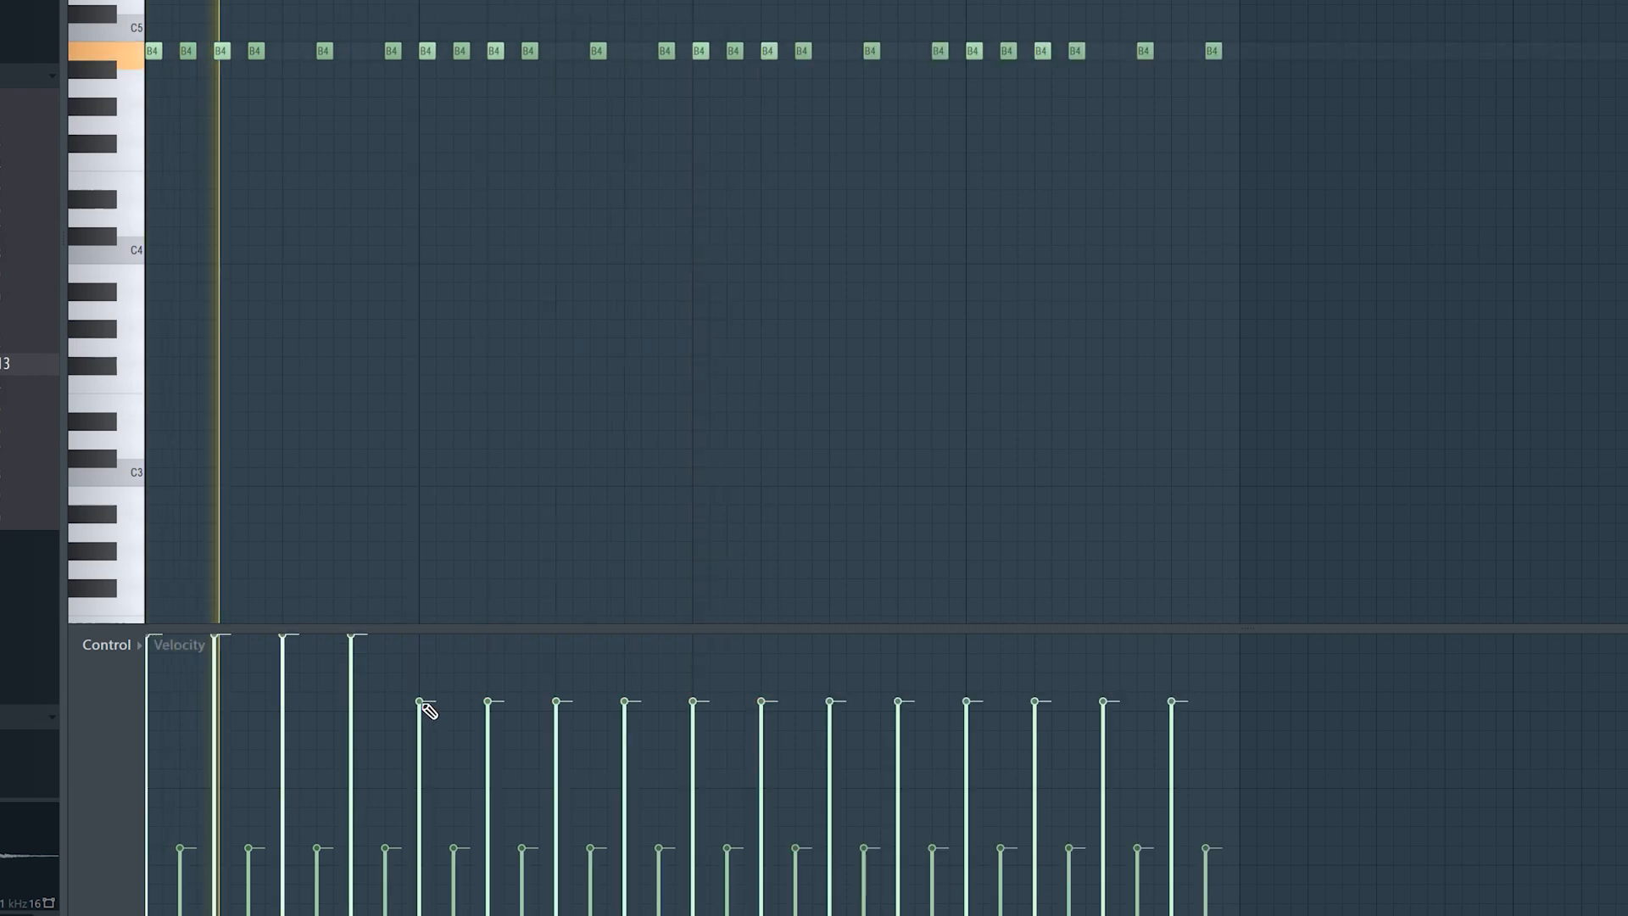
mouse_move(428, 710)
mouse_down()
mouse_move(592, 687)
mouse_move(575, 607)
mouse_up()
drag(636, 690, 702, 701)
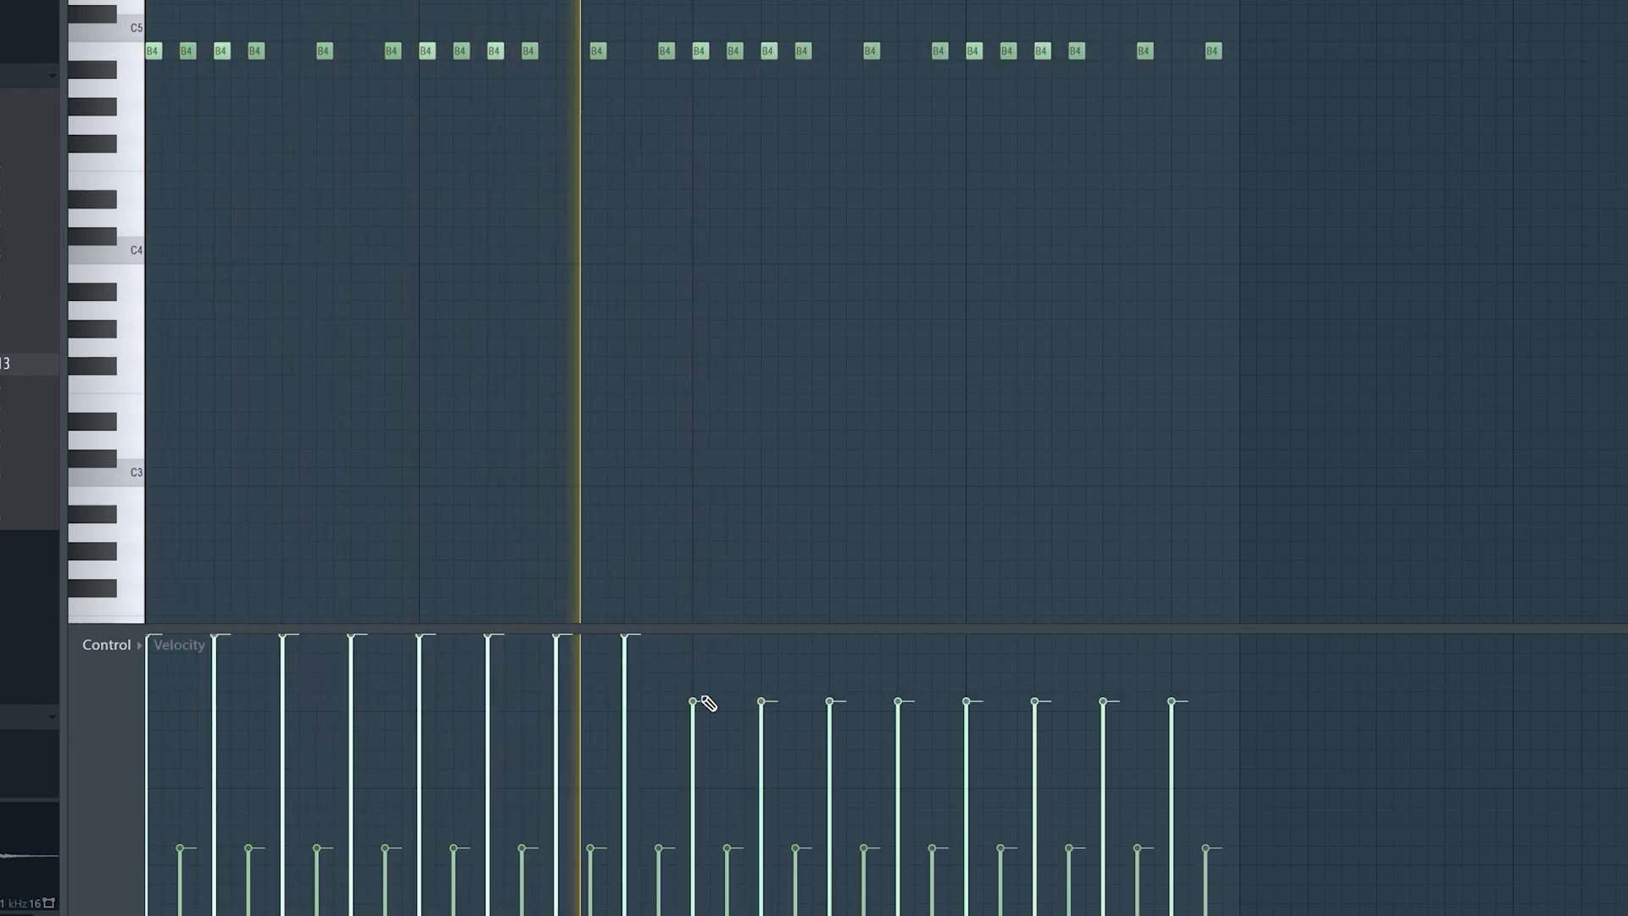
mouse_move(182, 907)
mouse_down()
mouse_move(374, 908)
mouse_move(480, 882)
mouse_move(592, 906)
mouse_move(709, 893)
mouse_move(767, 607)
mouse_move(800, 898)
mouse_move(882, 887)
mouse_move(910, 676)
mouse_up()
drag(970, 806, 975, 632)
drag(1106, 710, 1117, 626)
key(space)
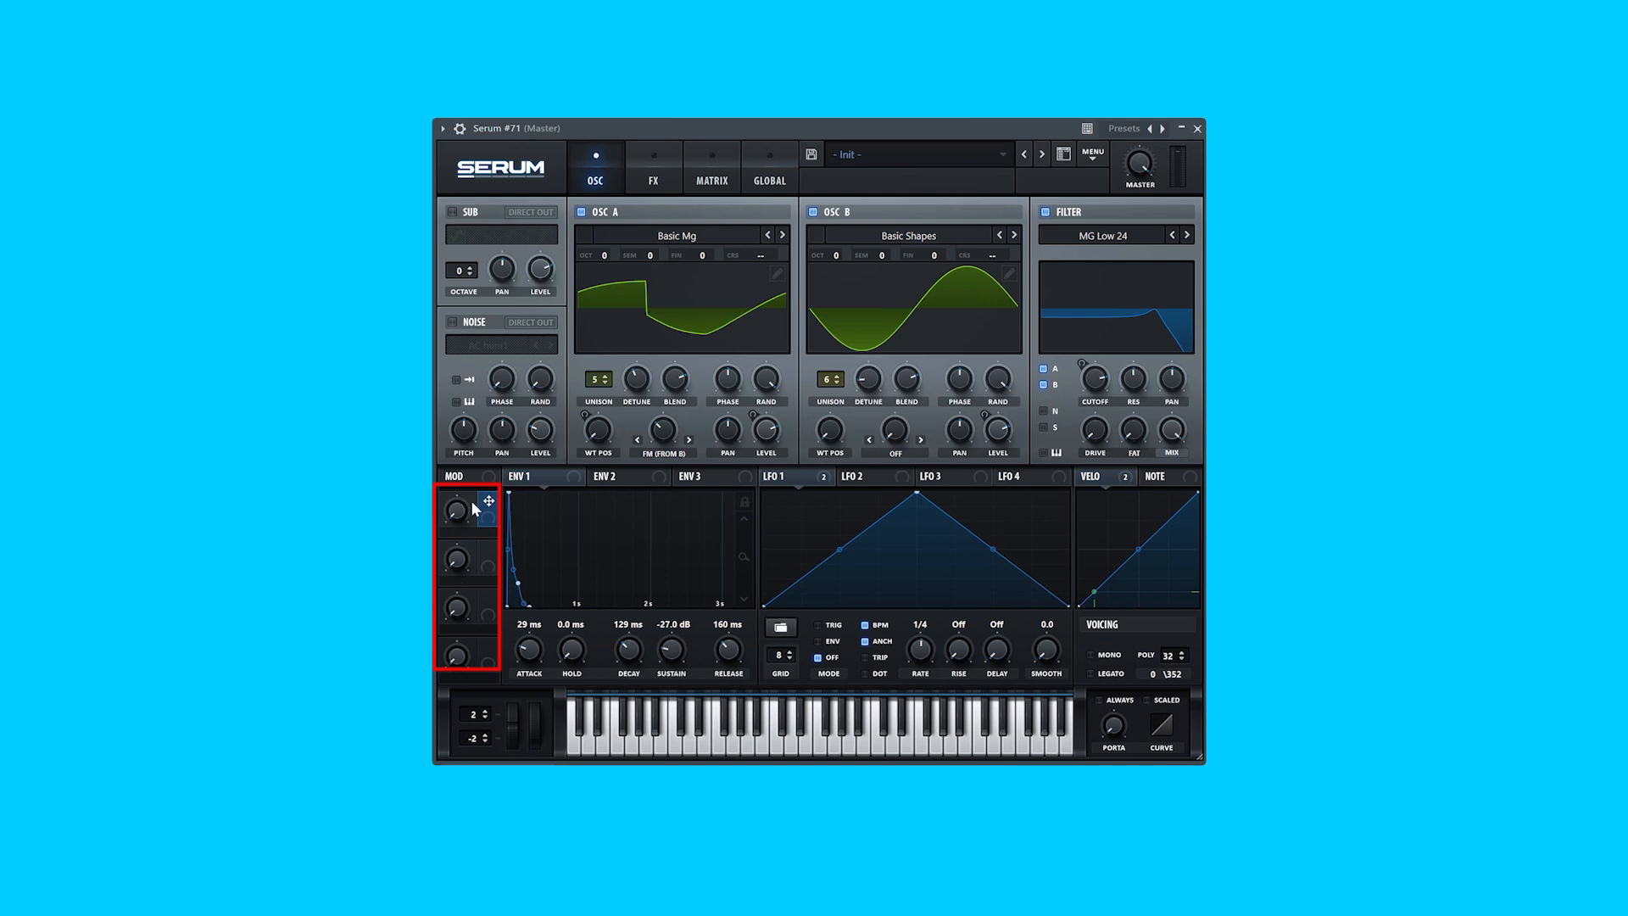
- Assign macro 1 to the filter cutoff and oscillator A's FM warp amount, and turn the macro to test it
drag(488, 507, 1099, 386)
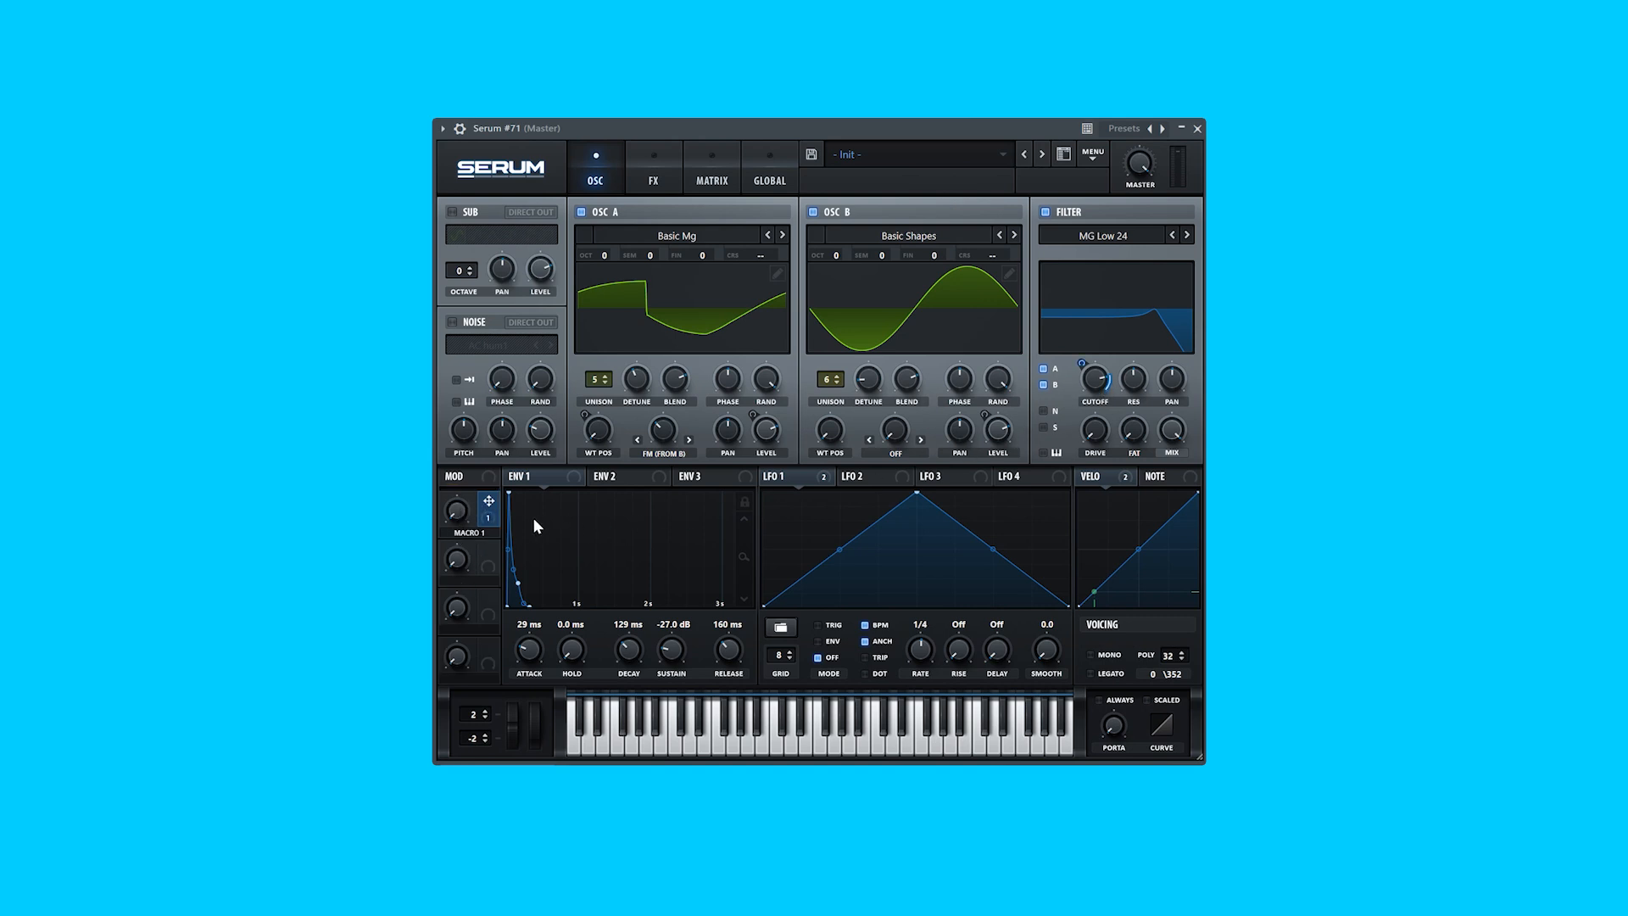
drag(488, 526, 1119, 287)
drag(702, 463, 663, 432)
mouse_move(458, 512)
mouse_move(456, 510)
mouse_down()
mouse_move(485, 412)
mouse_move(502, 607)
mouse_up()
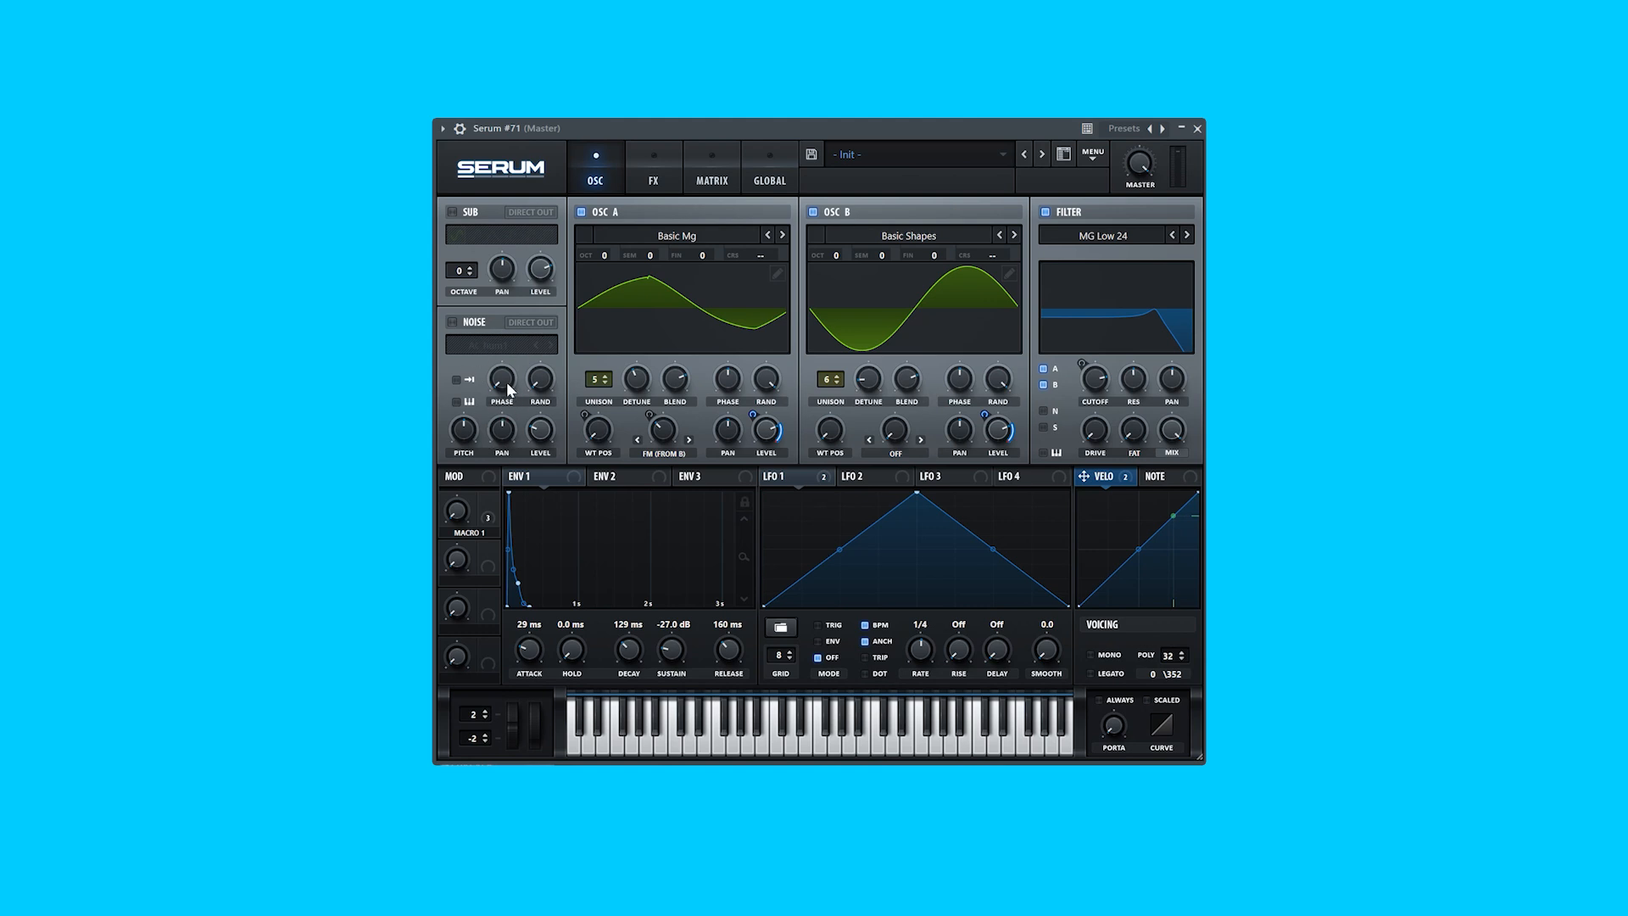
- Enable the noise oscillator, load the AC hum1 sample from the Organics category and raise the noise level to 100%
click(452, 323)
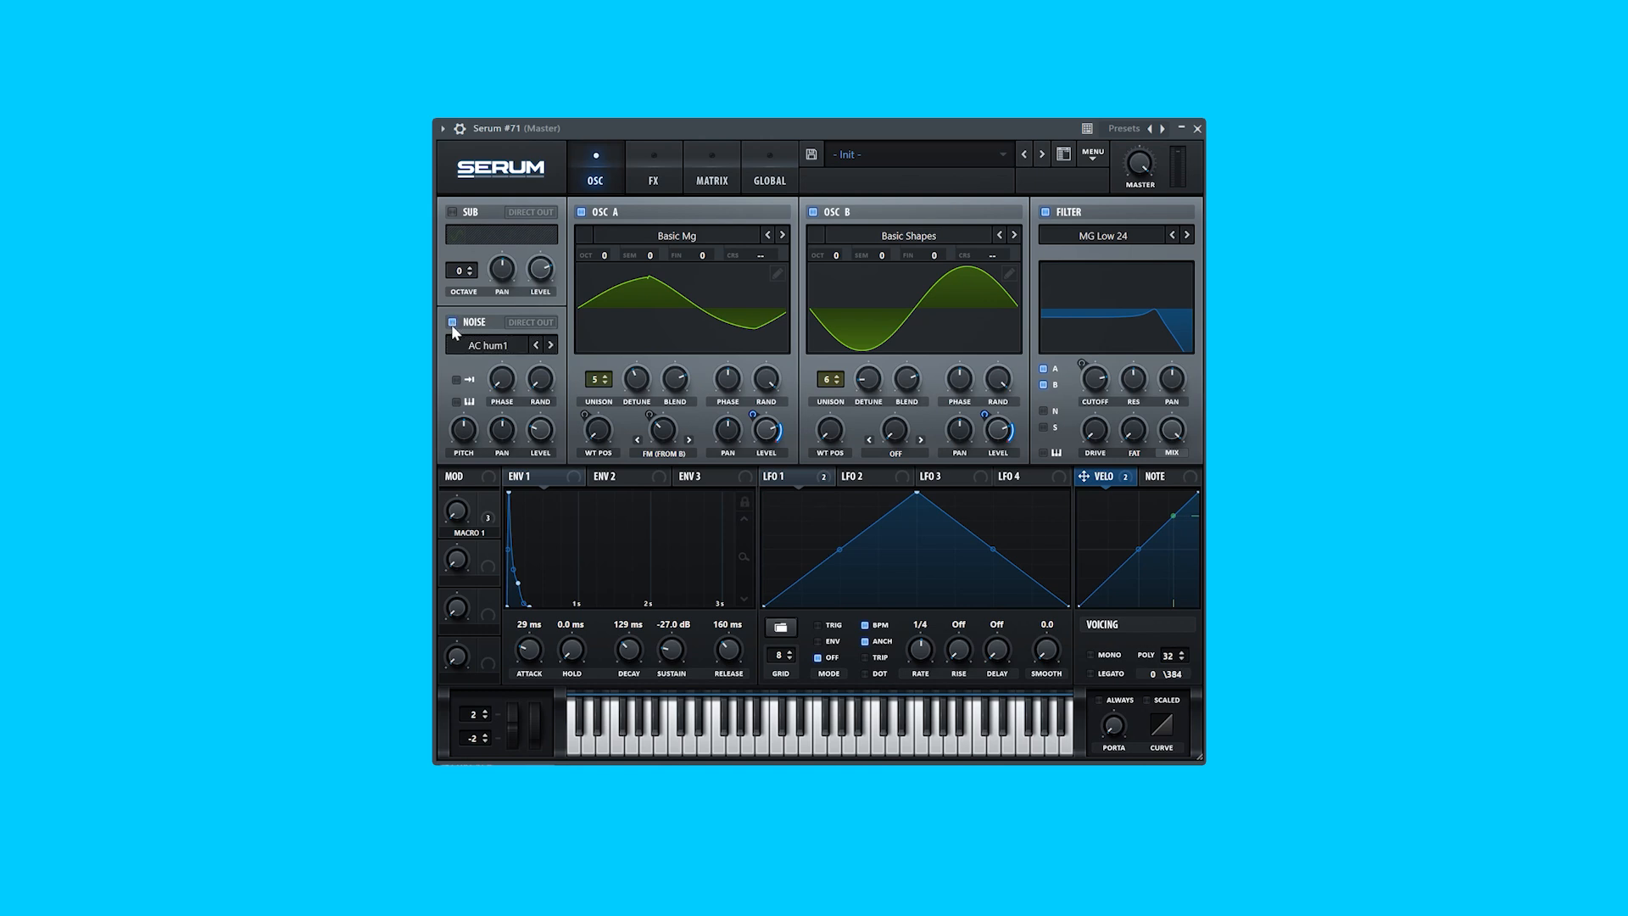
click(496, 349)
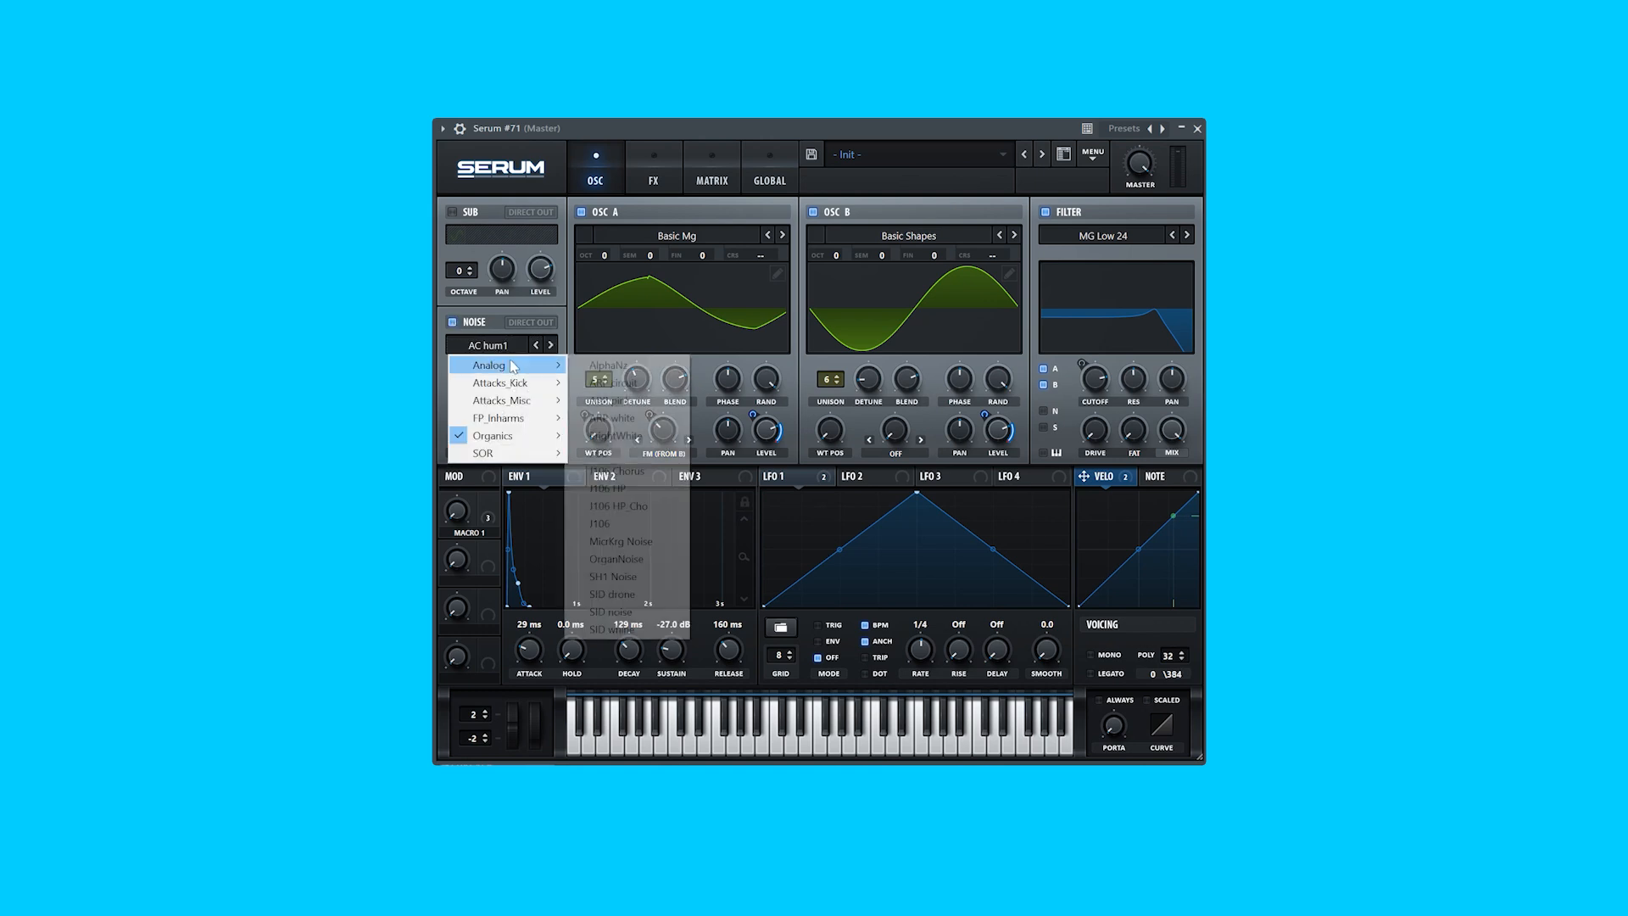
mouse_move(513, 387)
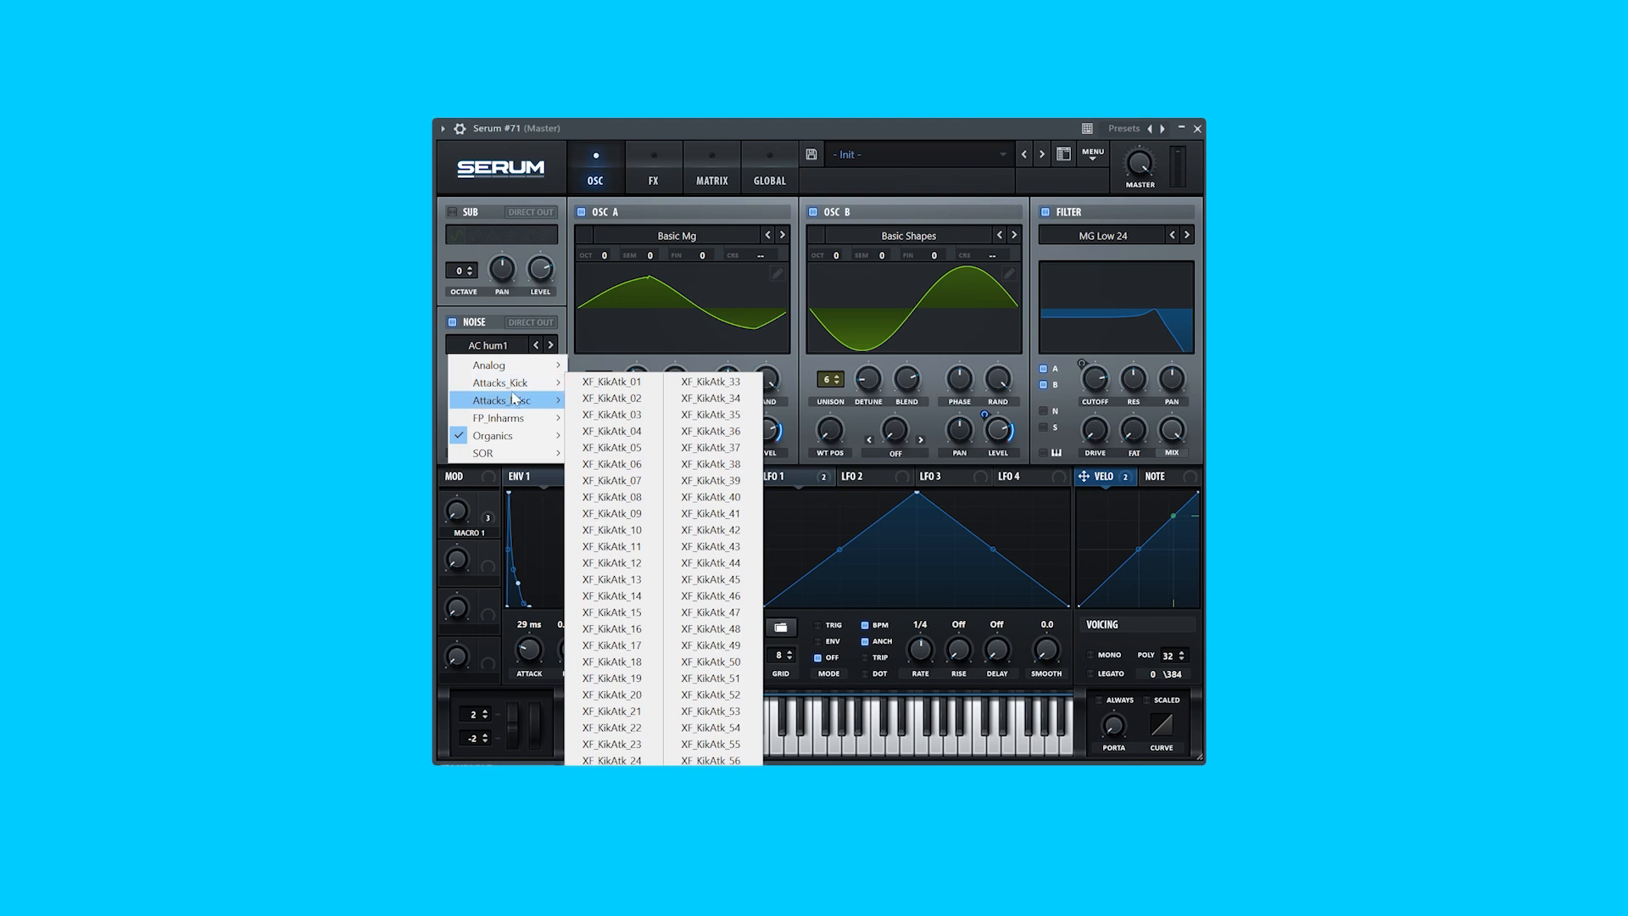
mouse_move(517, 423)
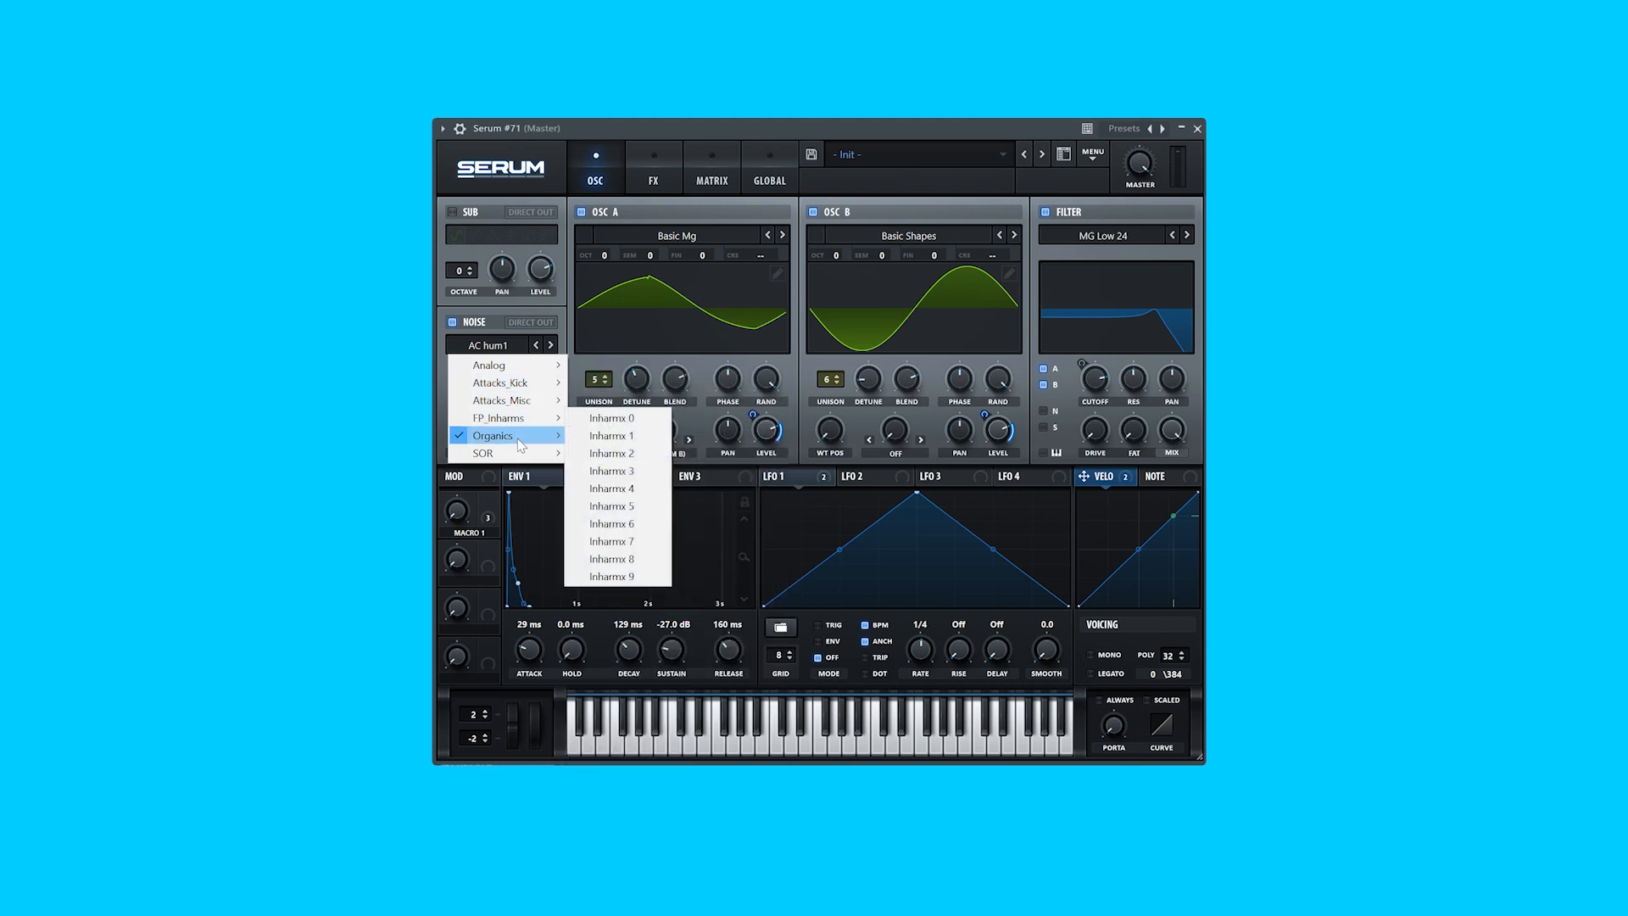
click(598, 439)
drag(543, 428, 561, 354)
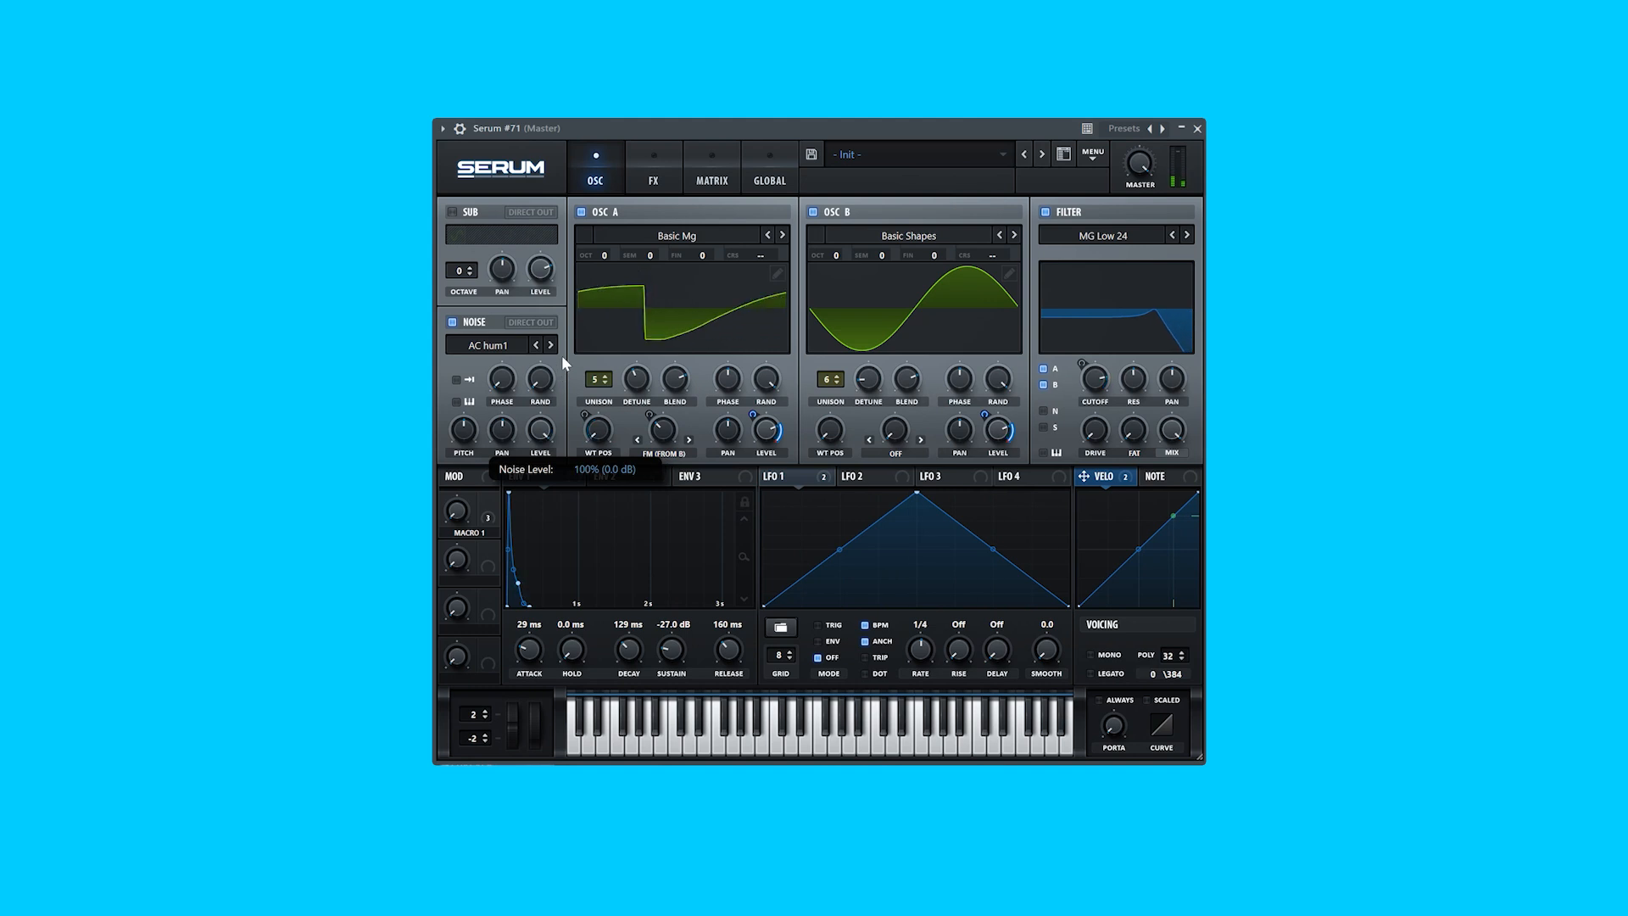
mouse_move(547, 447)
mouse_down()
mouse_move(548, 483)
mouse_move(552, 432)
mouse_up()
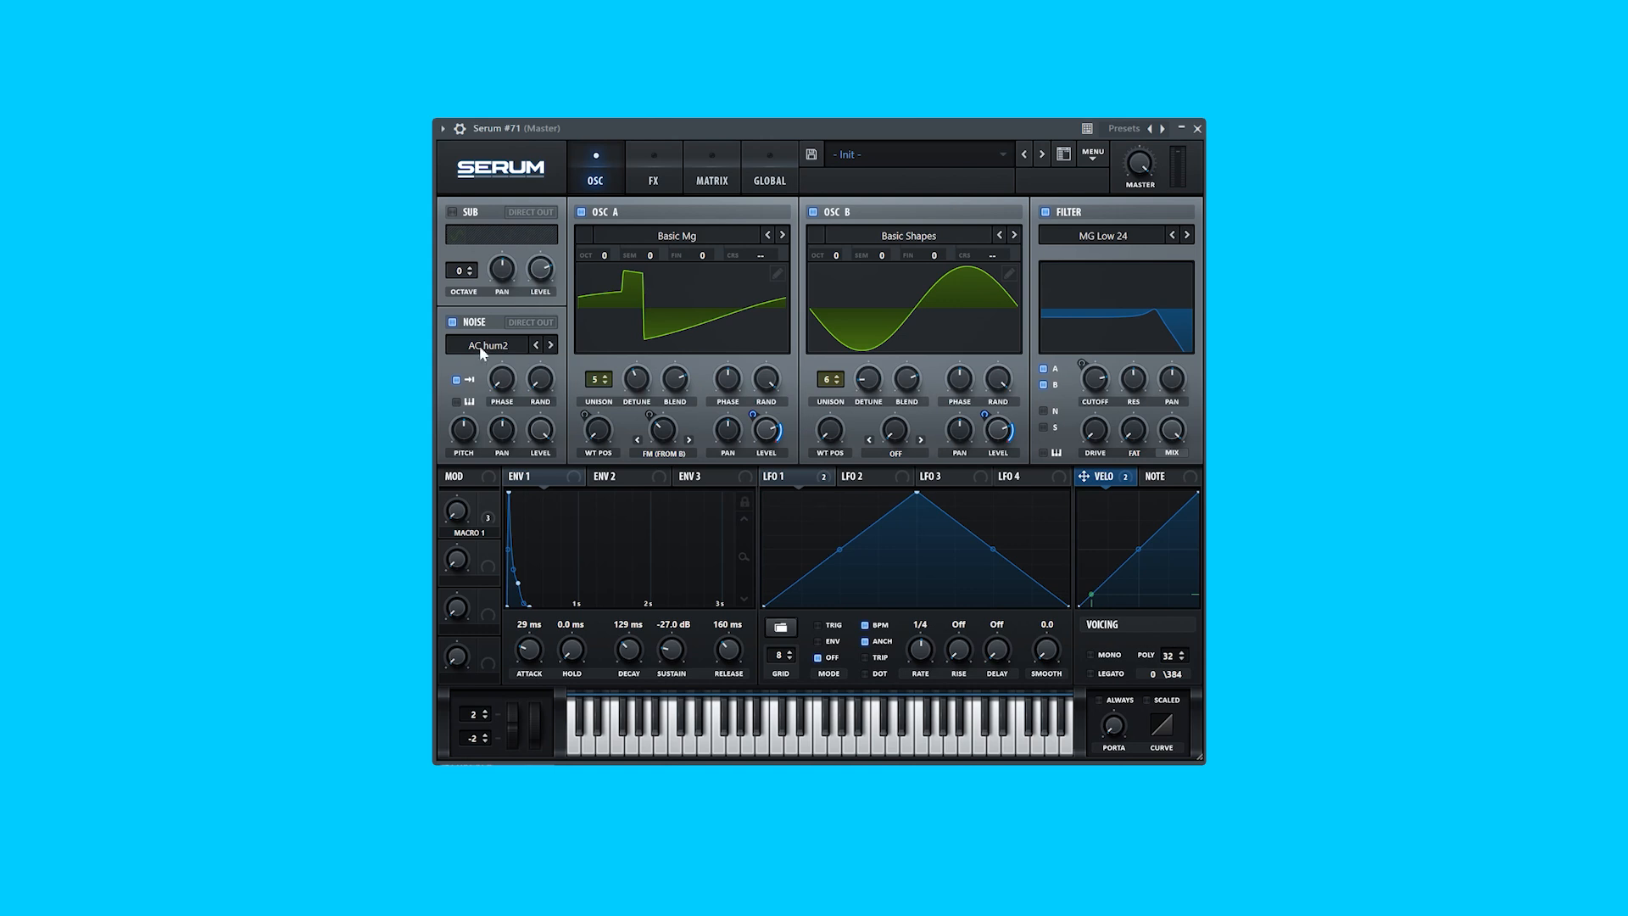
- Raise the noise pitch, then assign envelope 2 to the noise level with about 31 ms attack, 246 ms decay and 79% sustain
drag(466, 435, 476, 401)
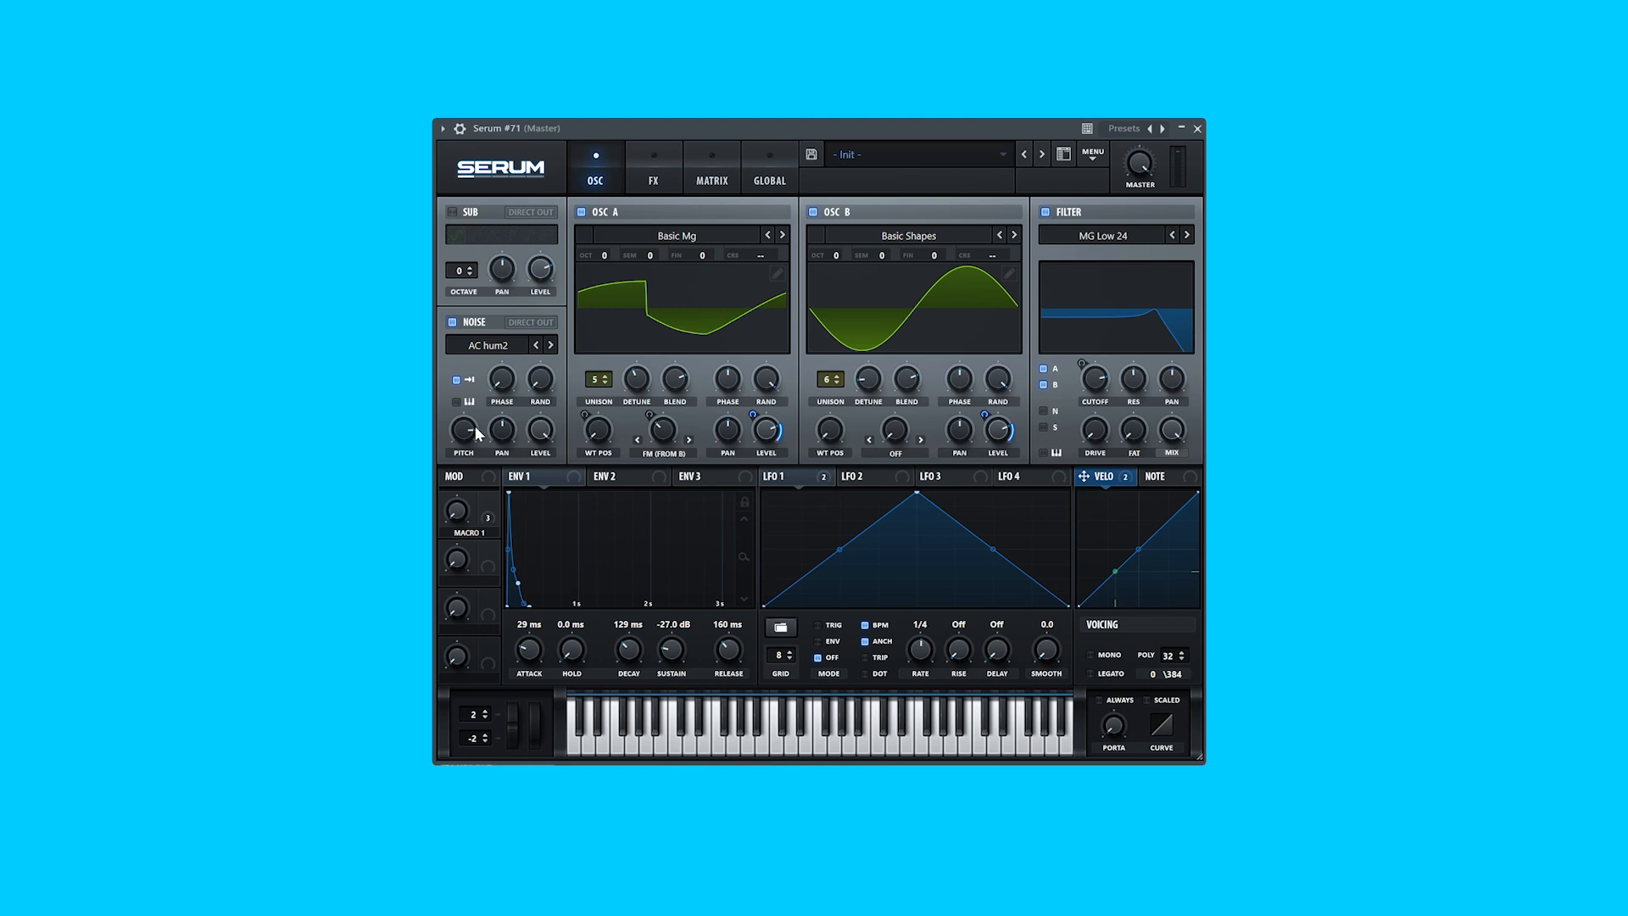
click(628, 474)
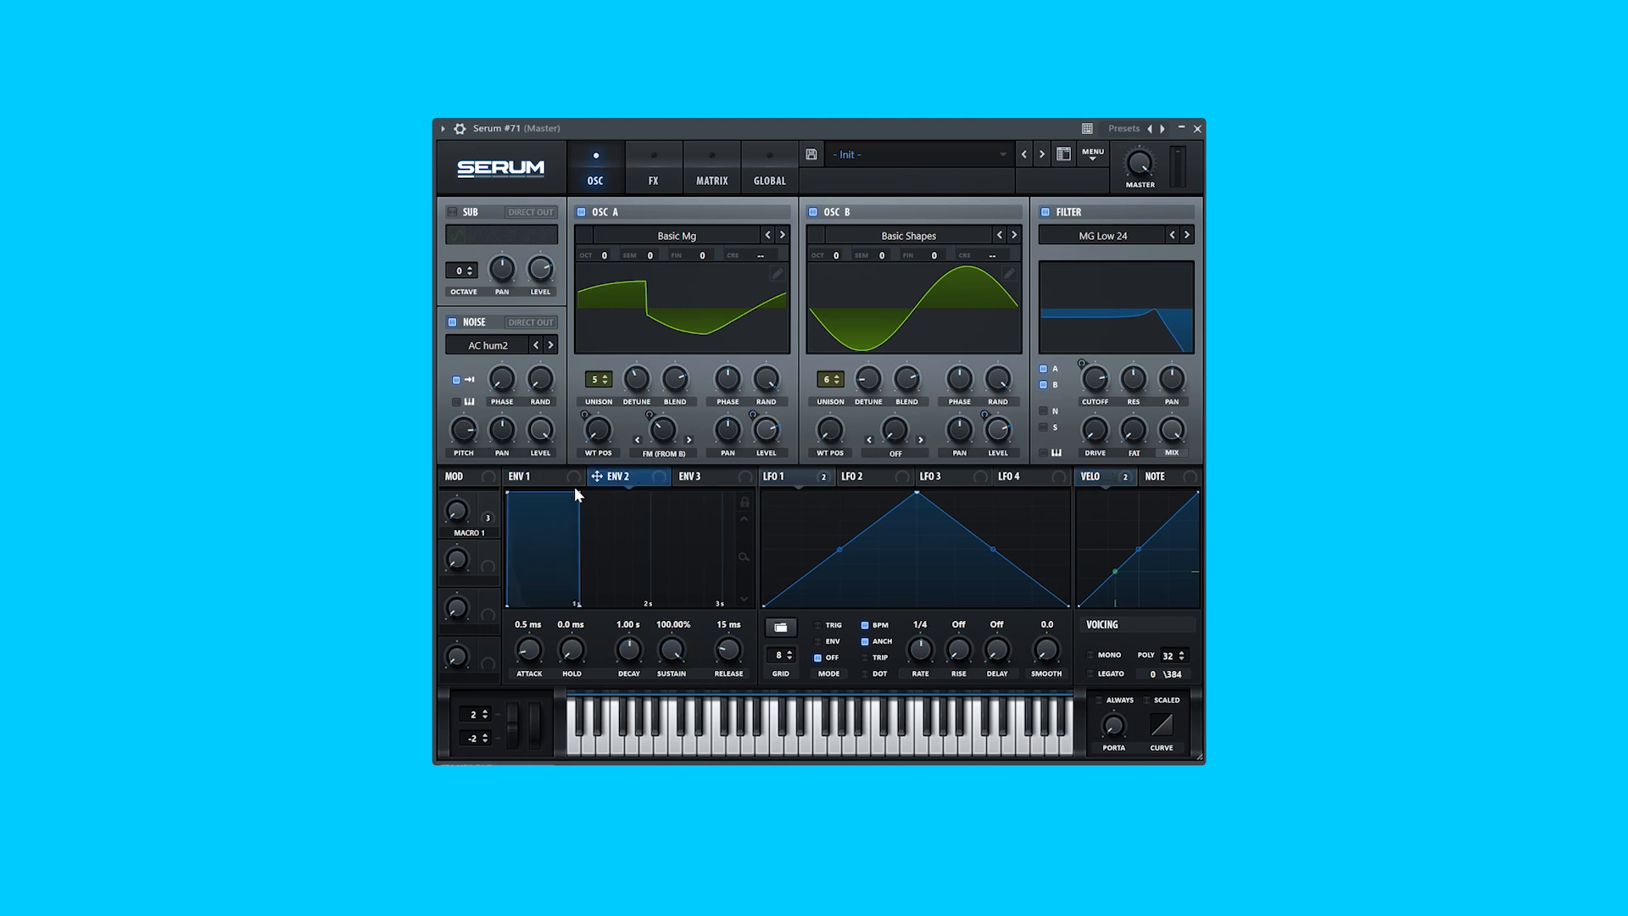
drag(619, 480, 532, 522)
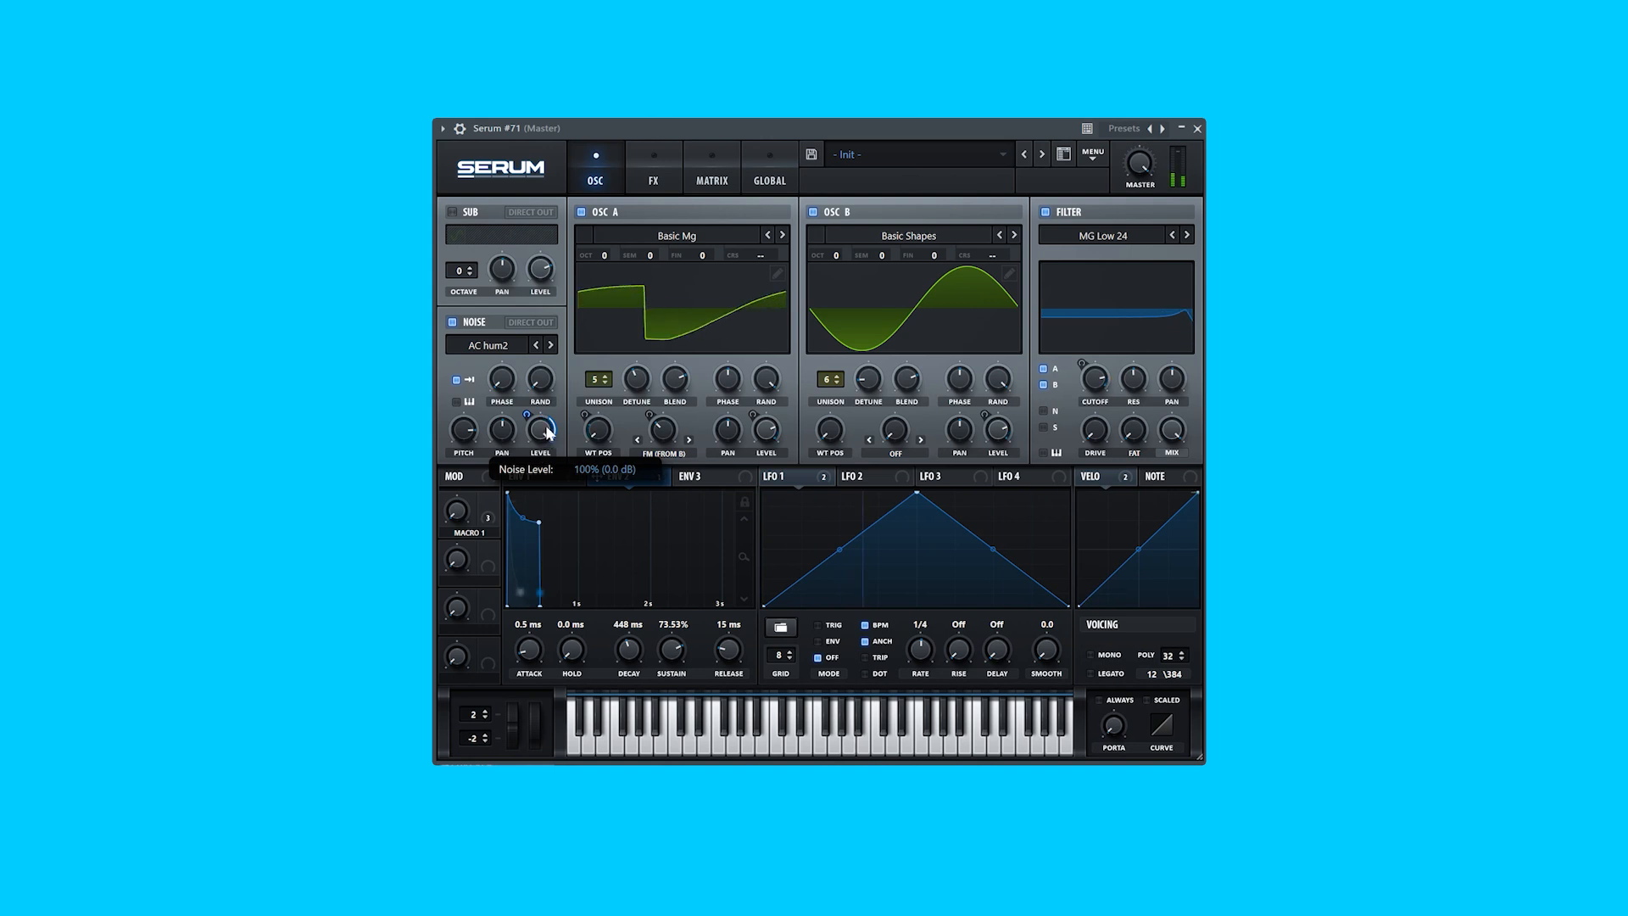
drag(538, 520, 529, 557)
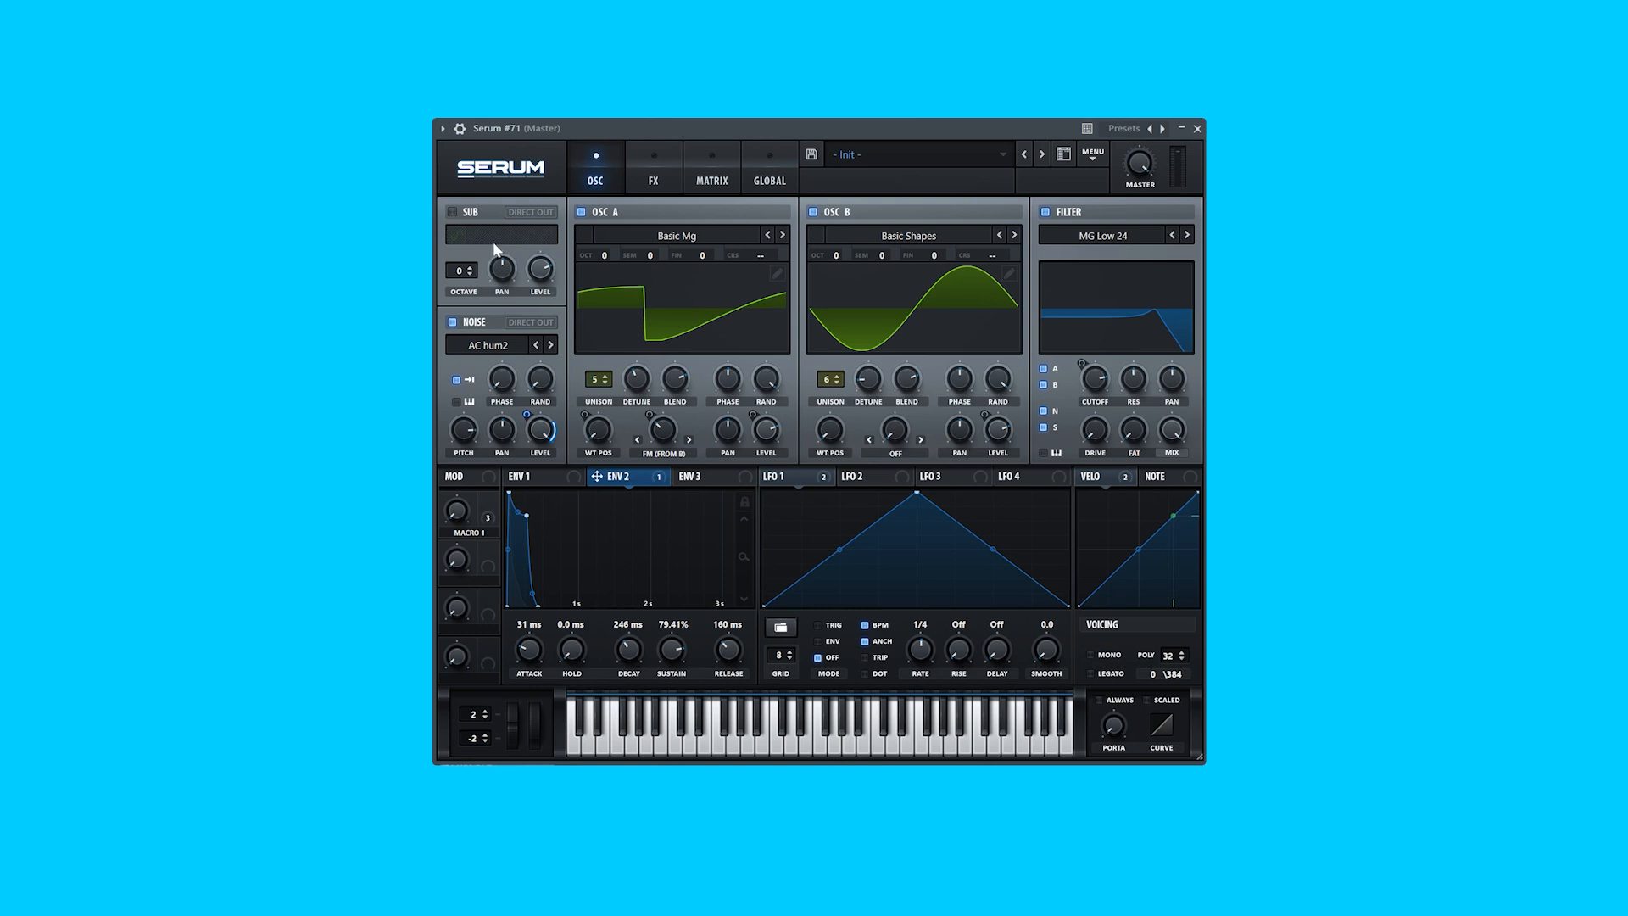
- Enable the sub oscillator, try the square waveform, return to the sine and set the octave to -2
click(452, 213)
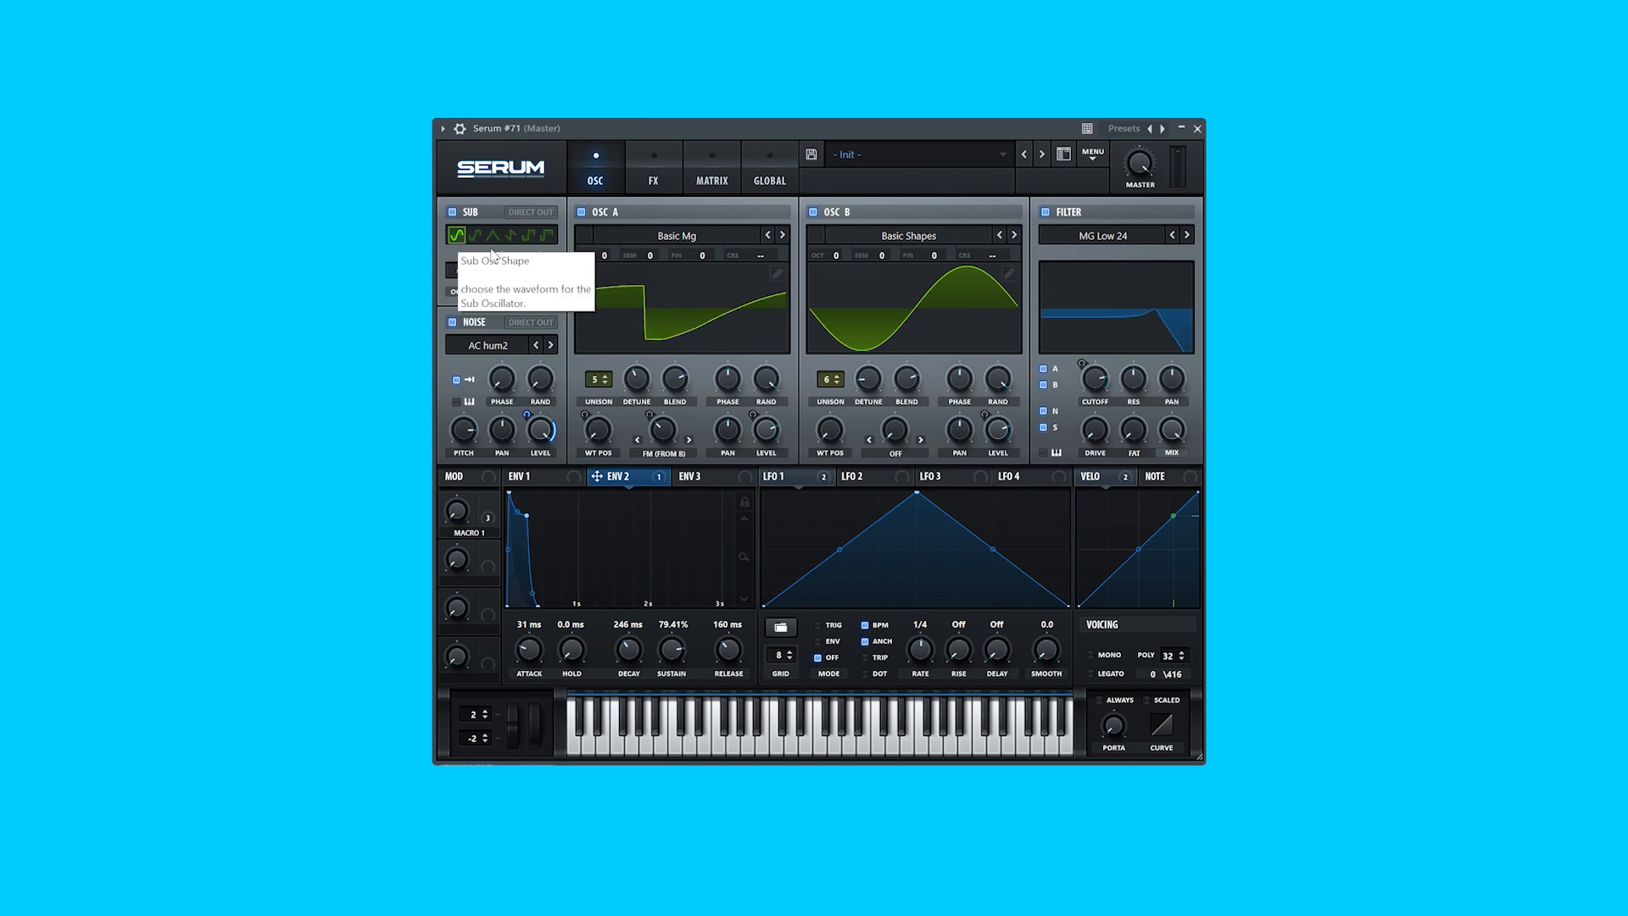
click(527, 234)
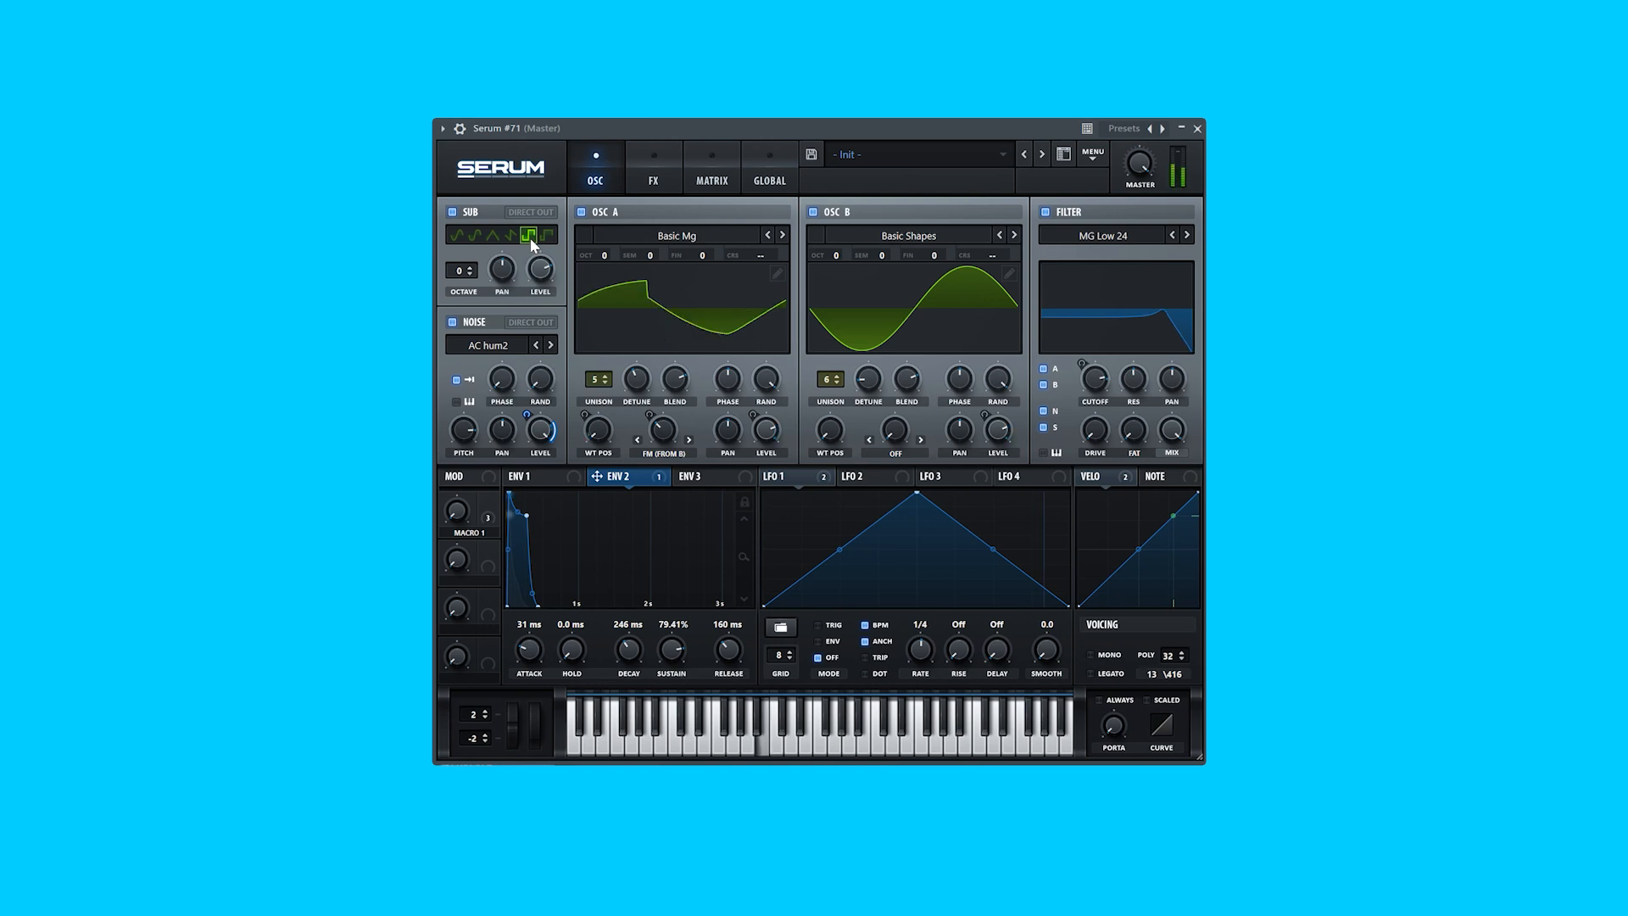
click(456, 235)
click(472, 273)
click(471, 273)
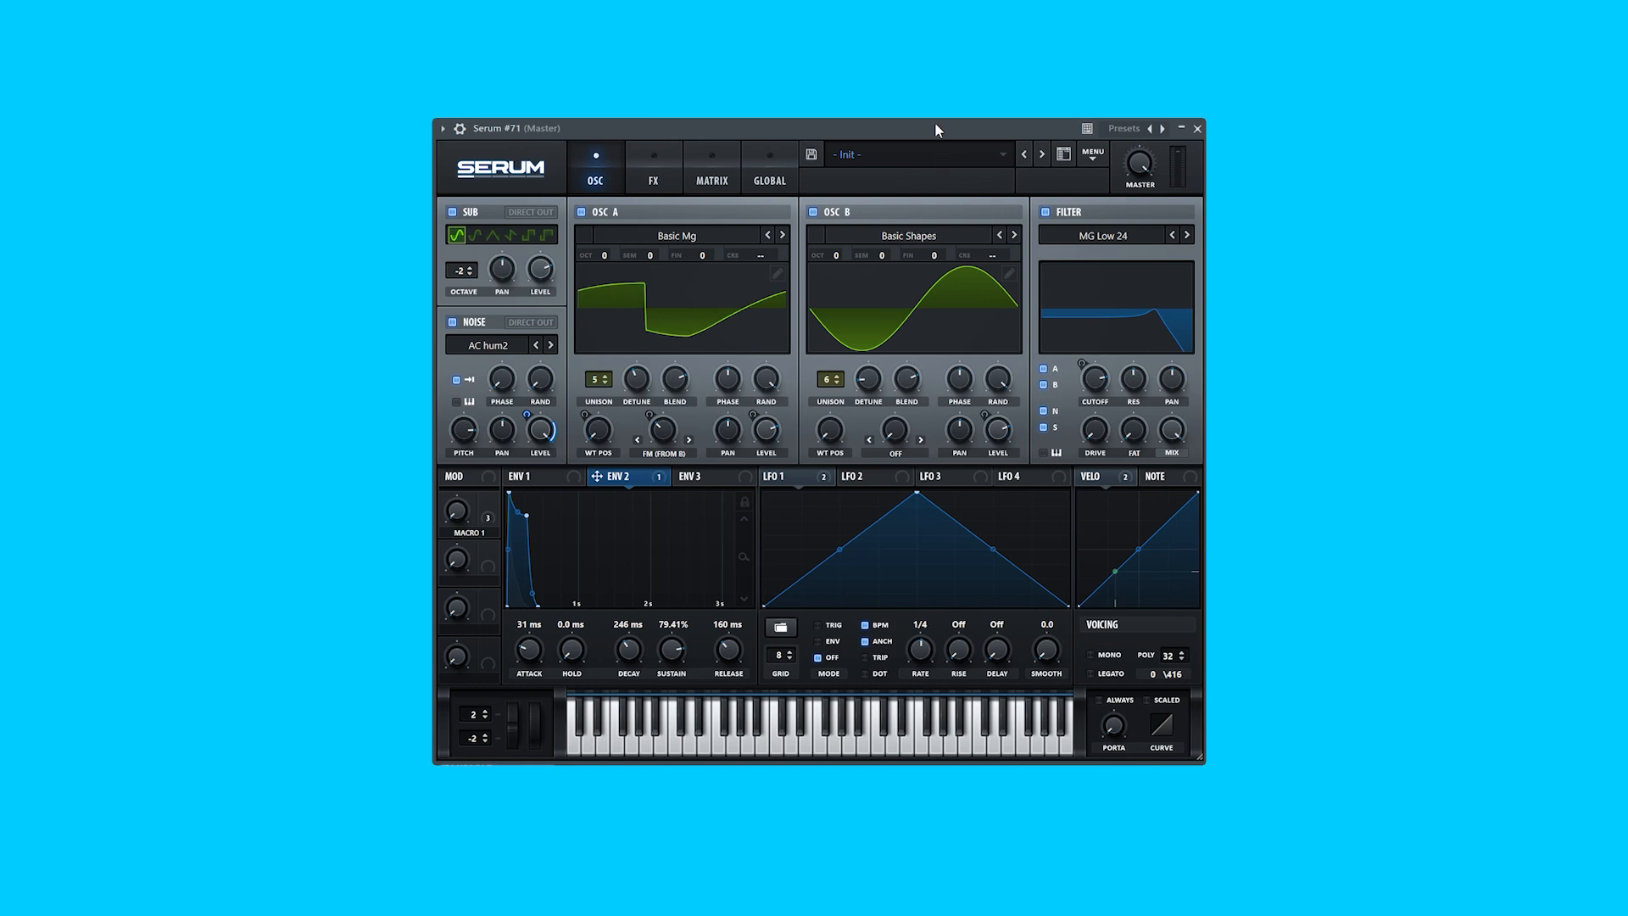
- Raise the sub oscillator's octave to 2, enable its direct output and adjust its level
click(472, 267)
click(471, 267)
click(471, 267)
click(471, 267)
mouse_move(545, 287)
drag(545, 287, 556, 353)
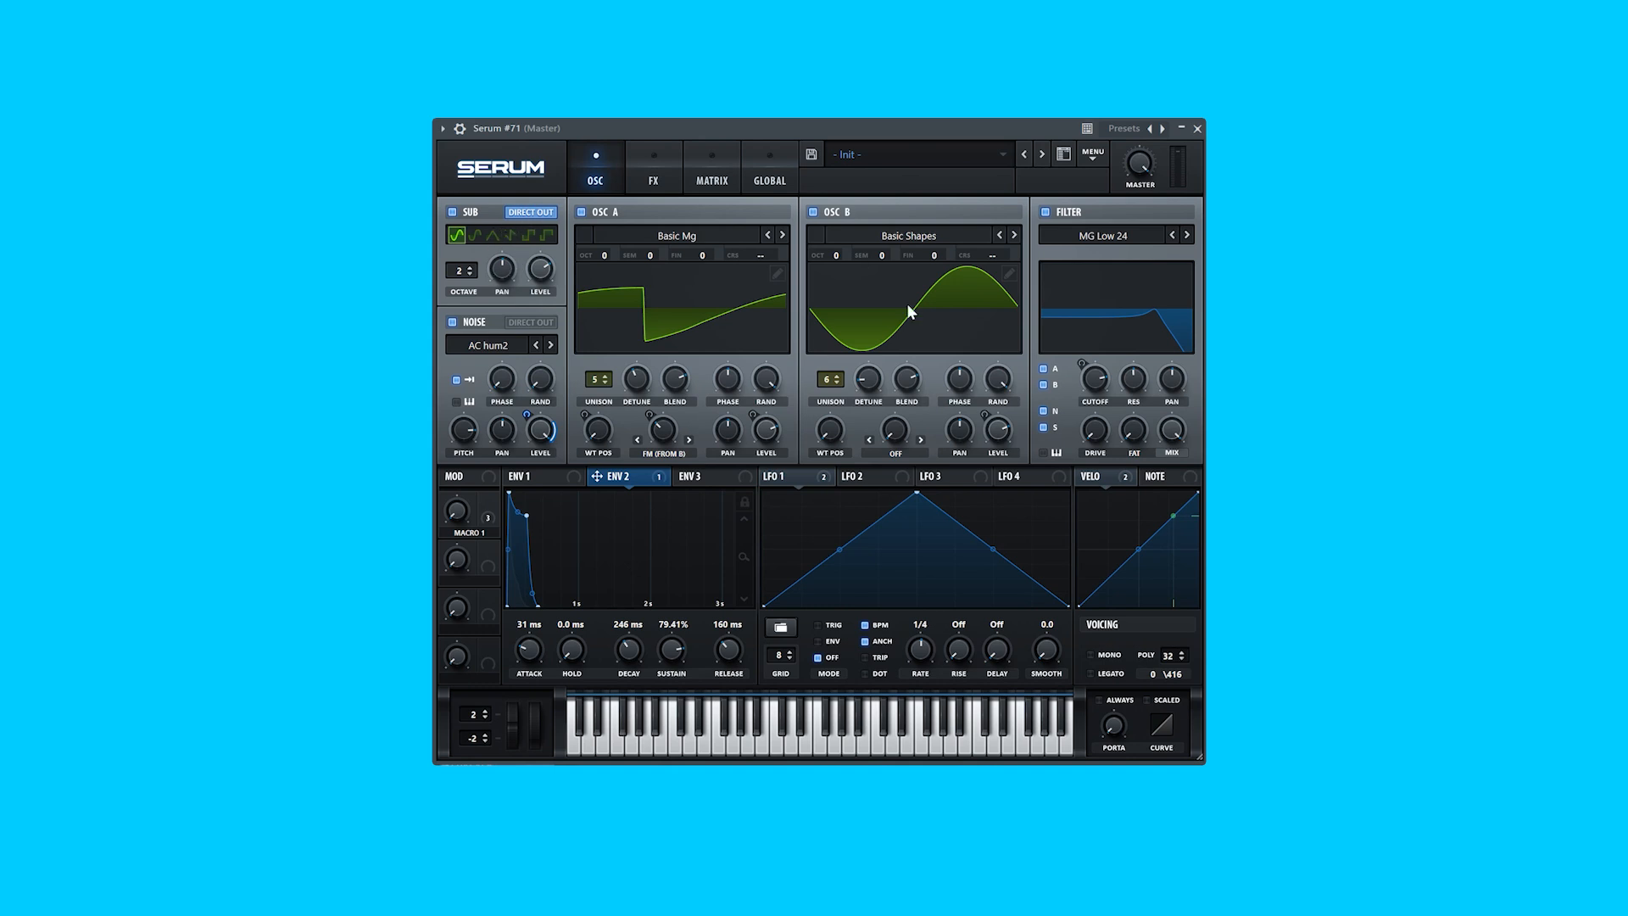
- Set the sub oscillator's octave back to -2 and try out other sub waveforms
click(471, 272)
click(471, 272)
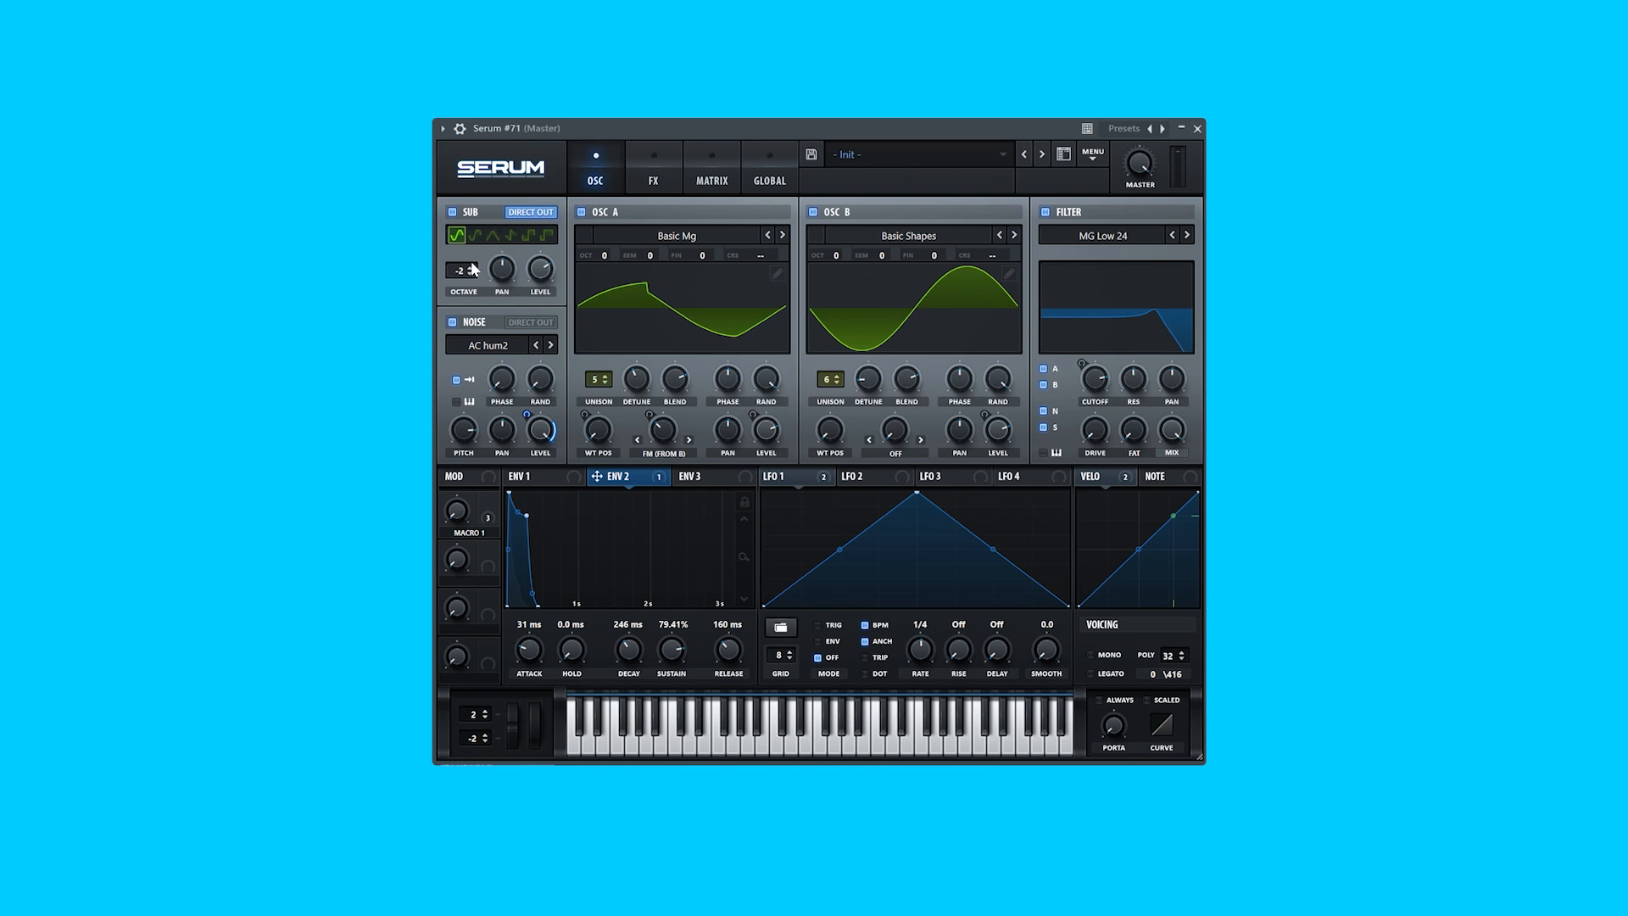
click(508, 238)
click(546, 236)
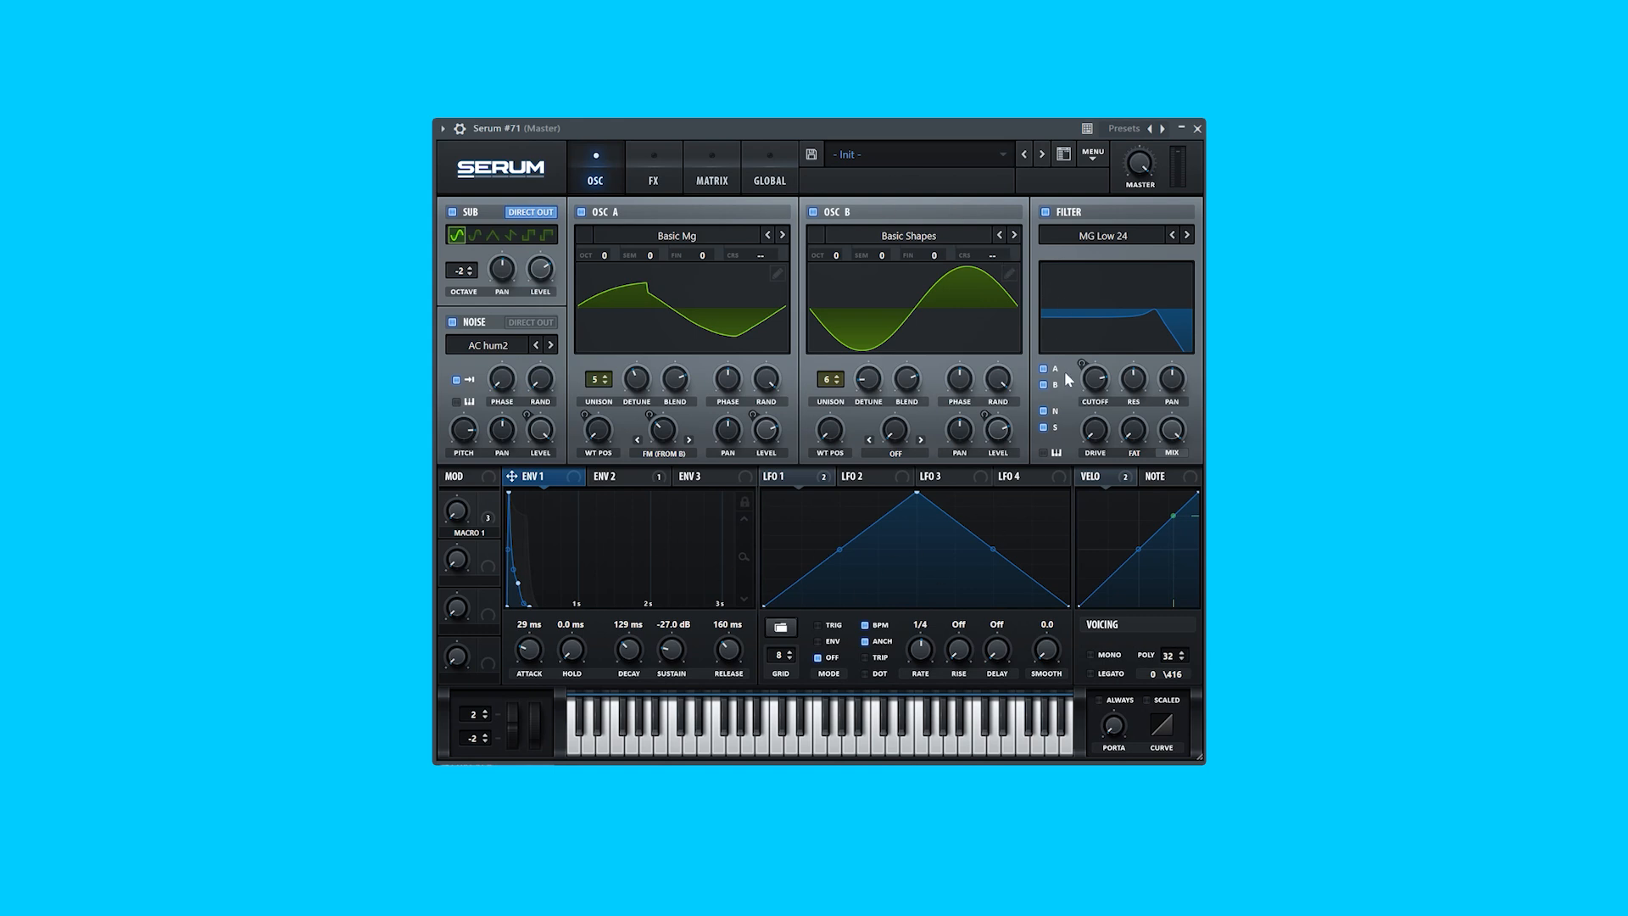
- Review envelope 2, the effects rack and the modulation matrix of the finished sound
click(606, 476)
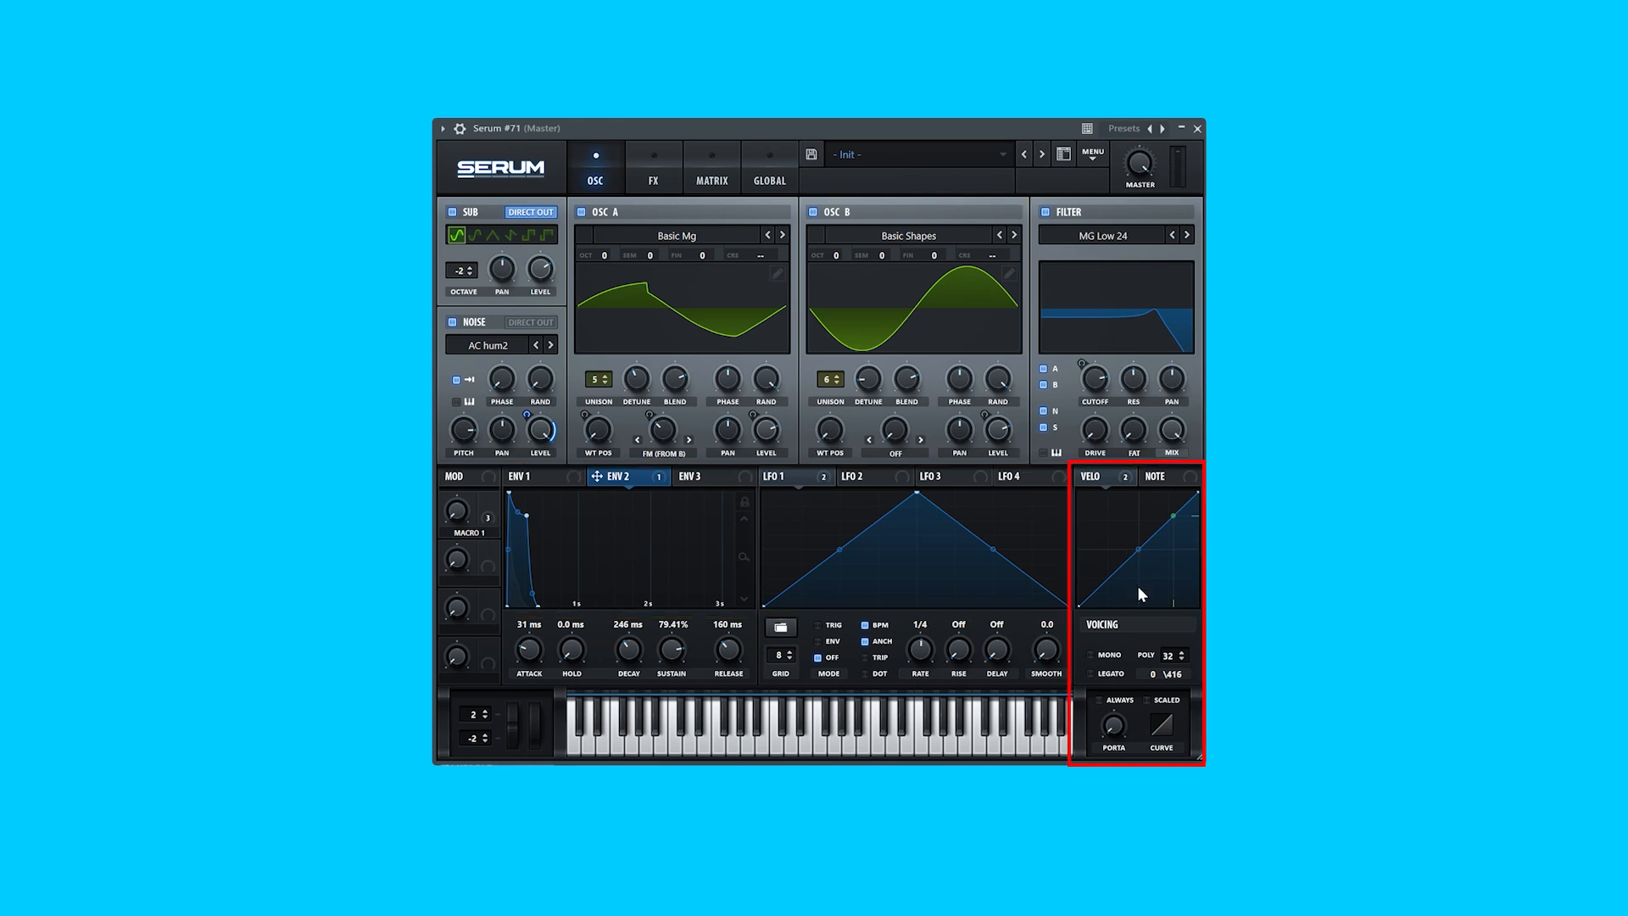
click(653, 174)
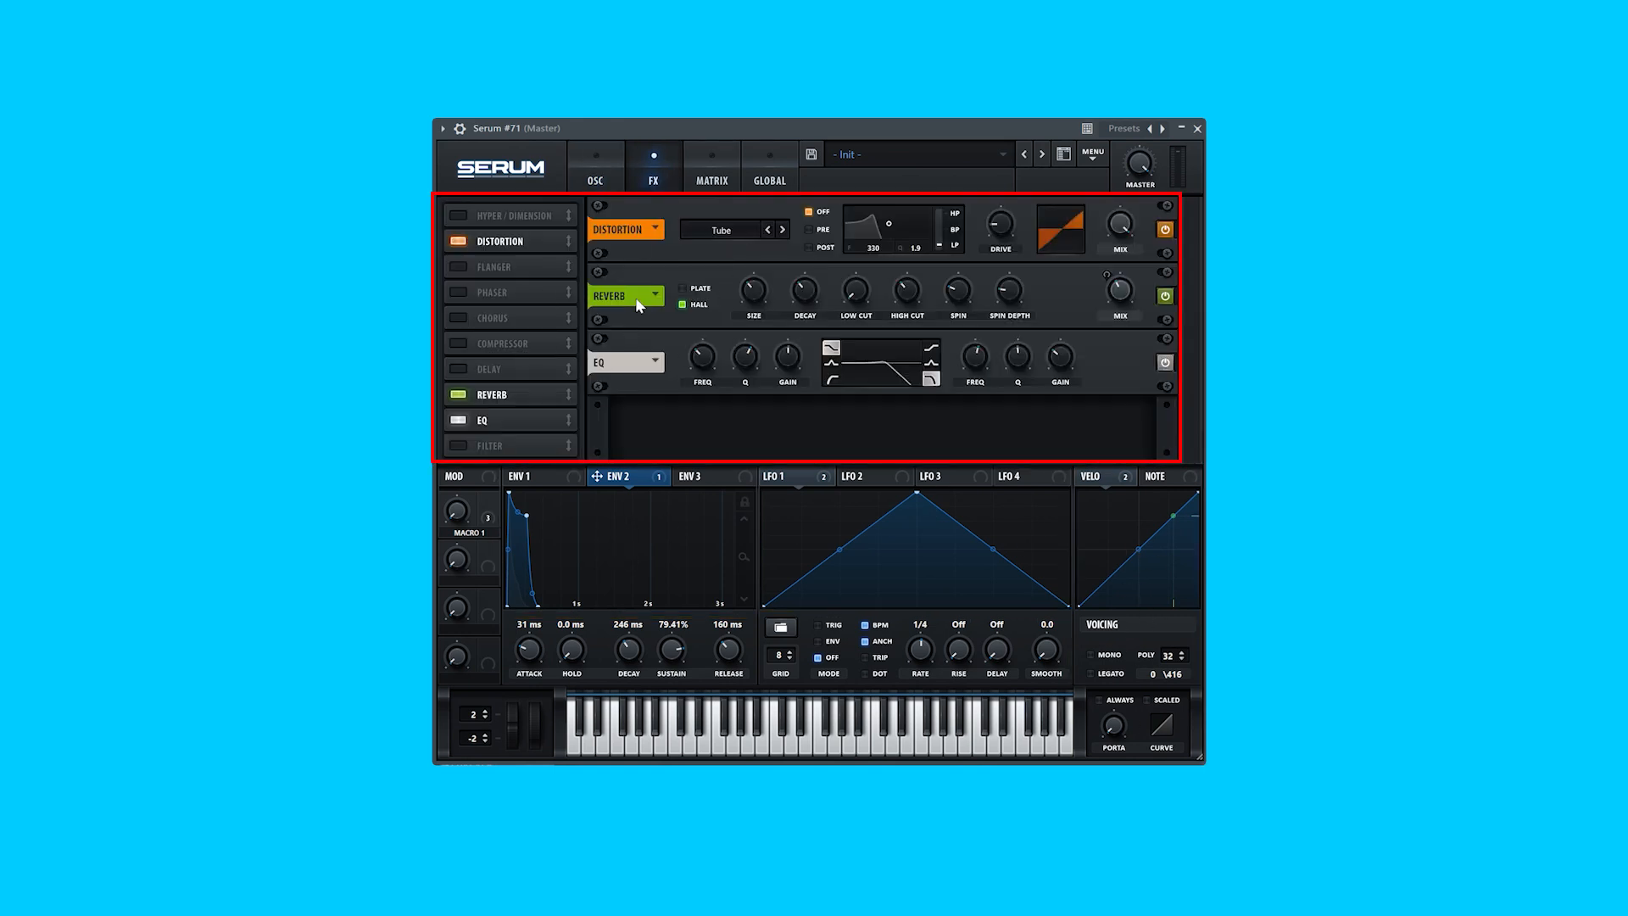
click(715, 180)
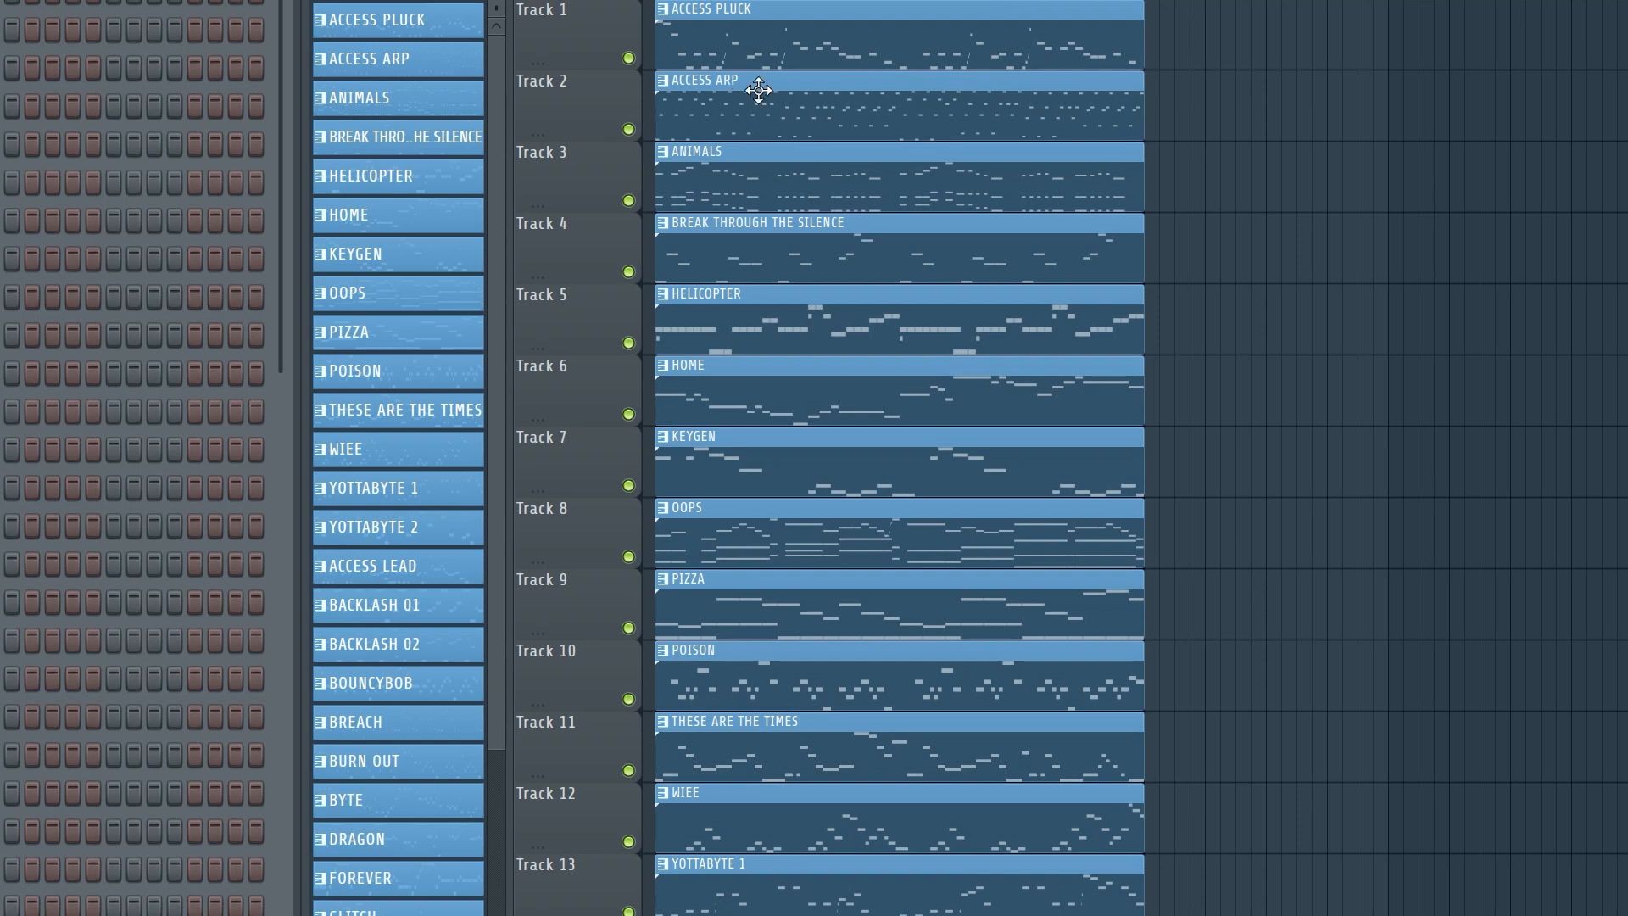
- Switch to FL Studio's playlist and look through the MIDI melody patterns on its tracks
scroll(792, 134, down, 10)
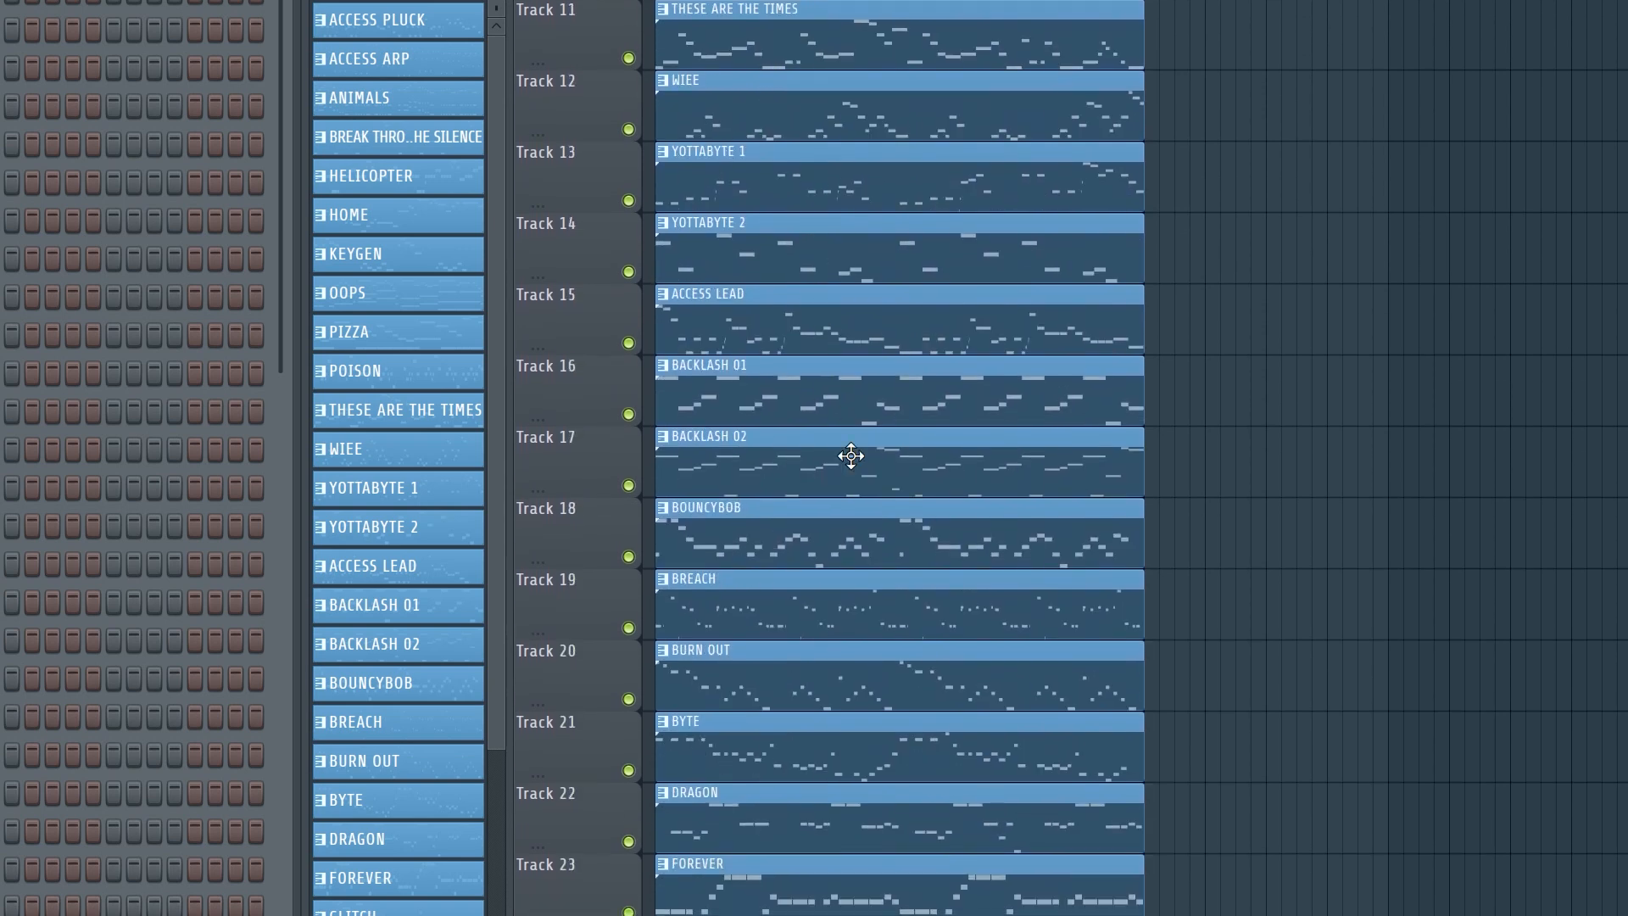
scroll(864, 558, down, 4)
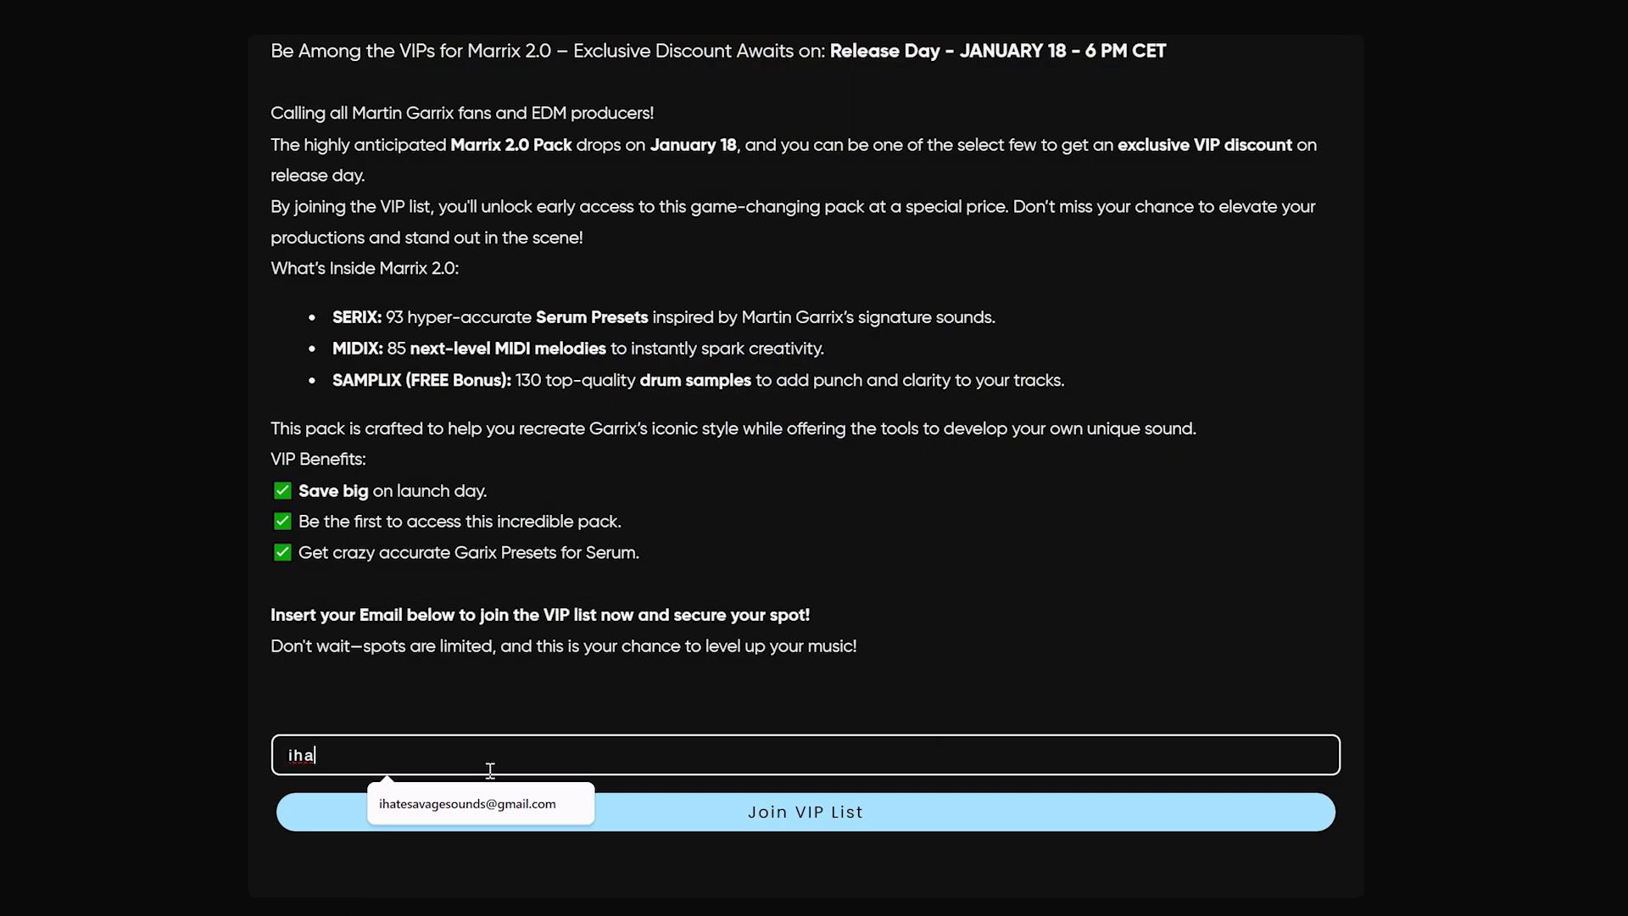
- Switch to the Marrix 2.0 web page, fill in the contact's e-mail and join the VIP list
click(495, 810)
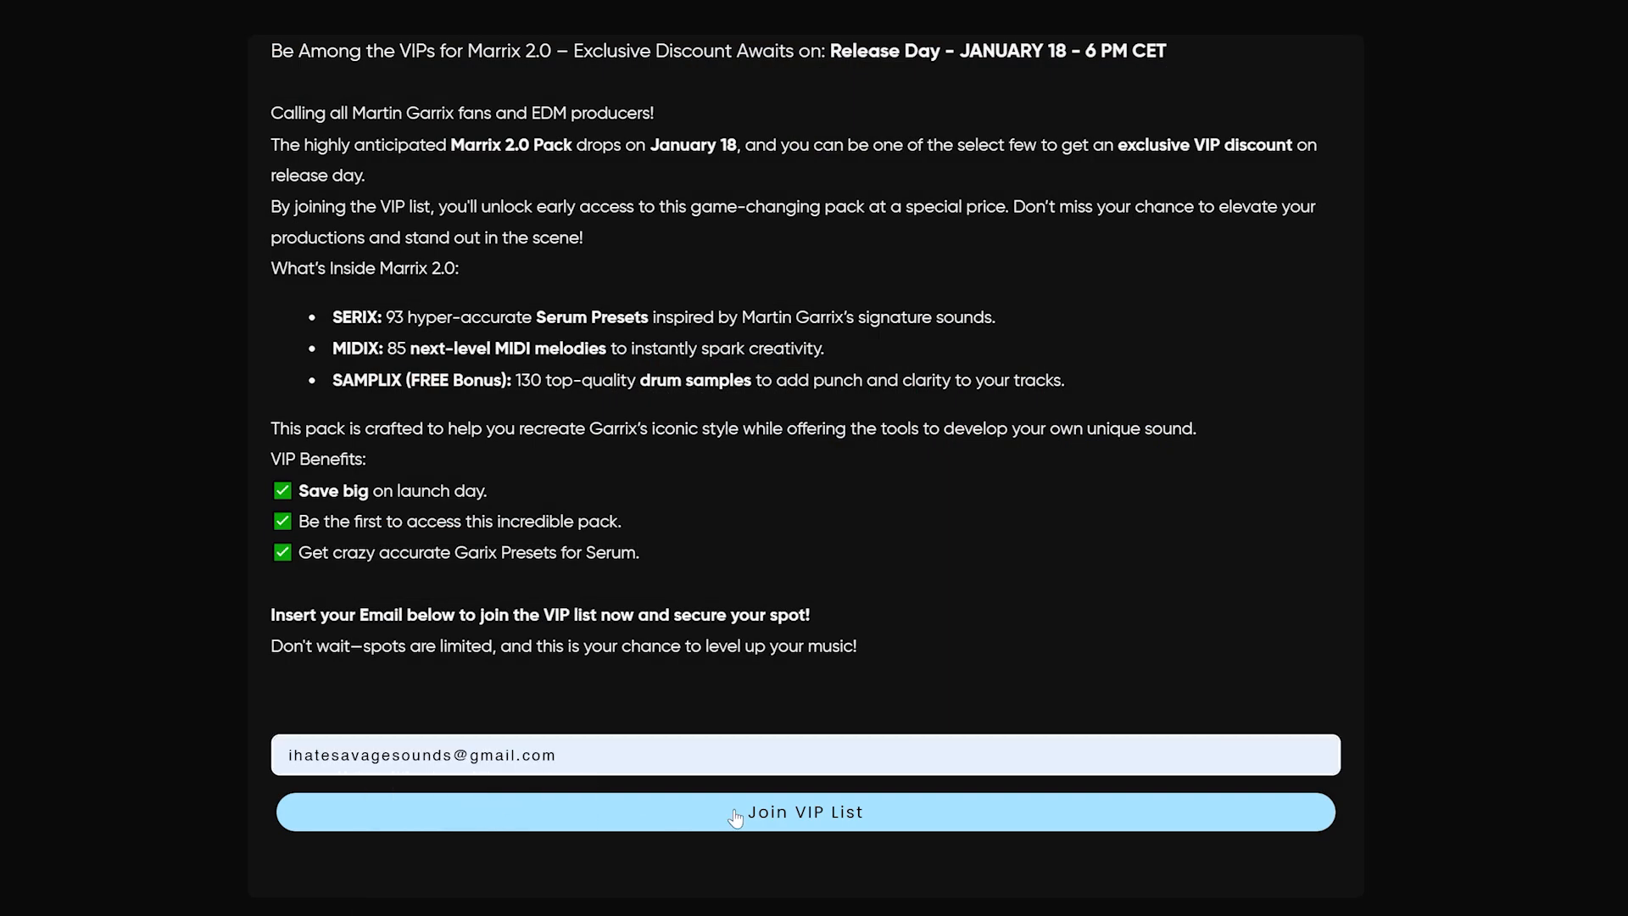
click(809, 817)
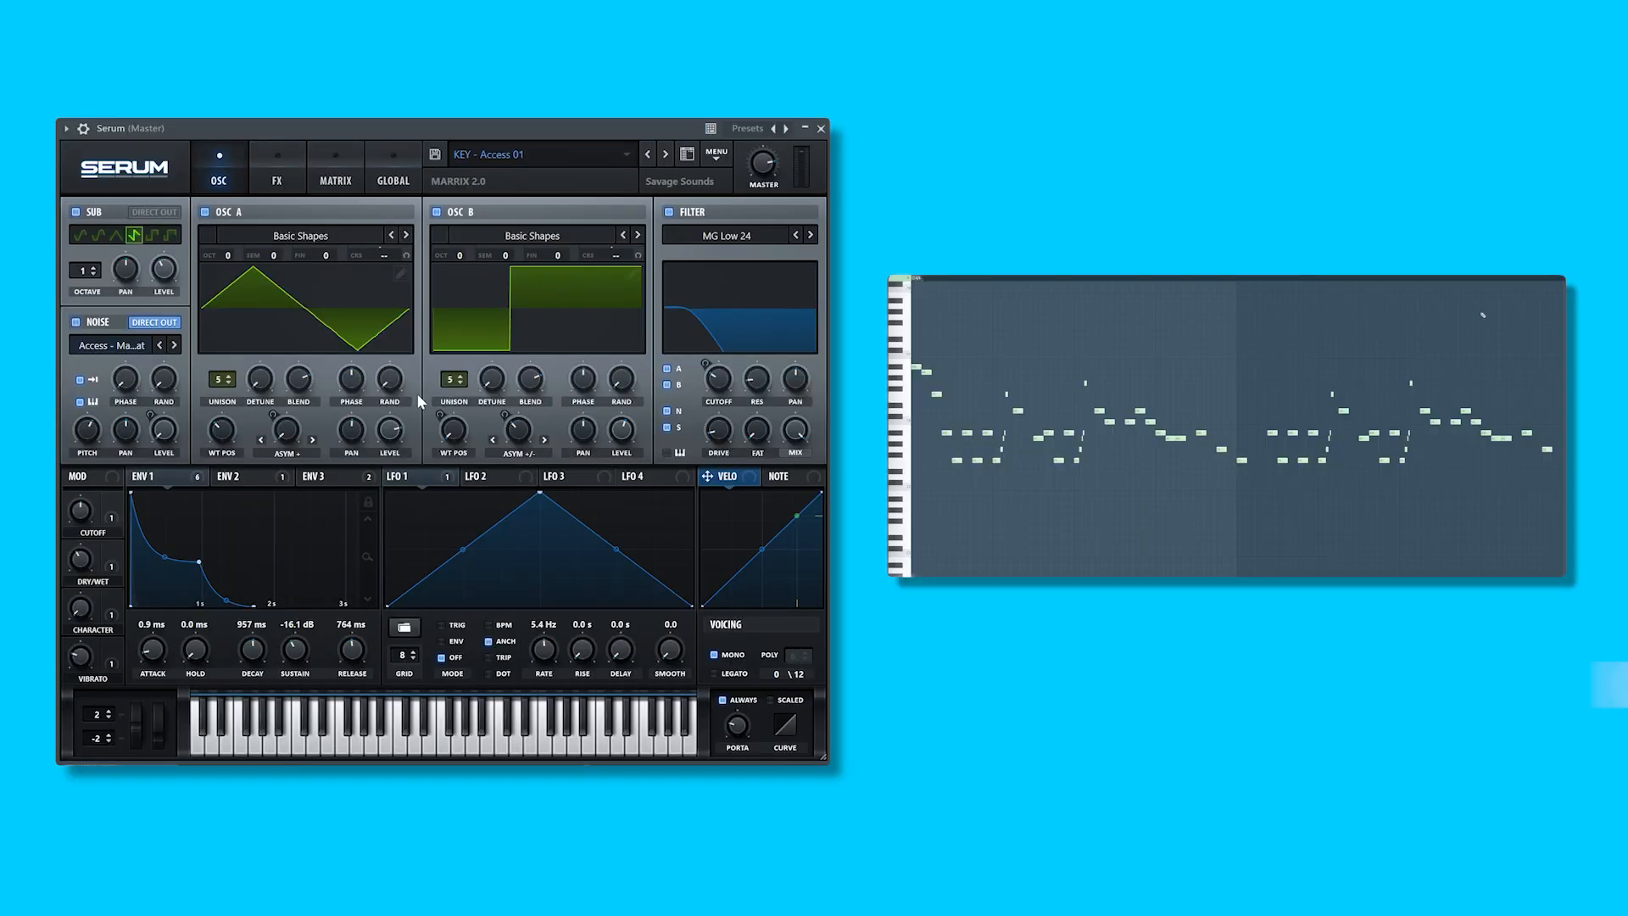
- Examine the effects, modulation matrix, oscillators and envelope 2 of the KEY - Access 01 preset in Serum
click(291, 192)
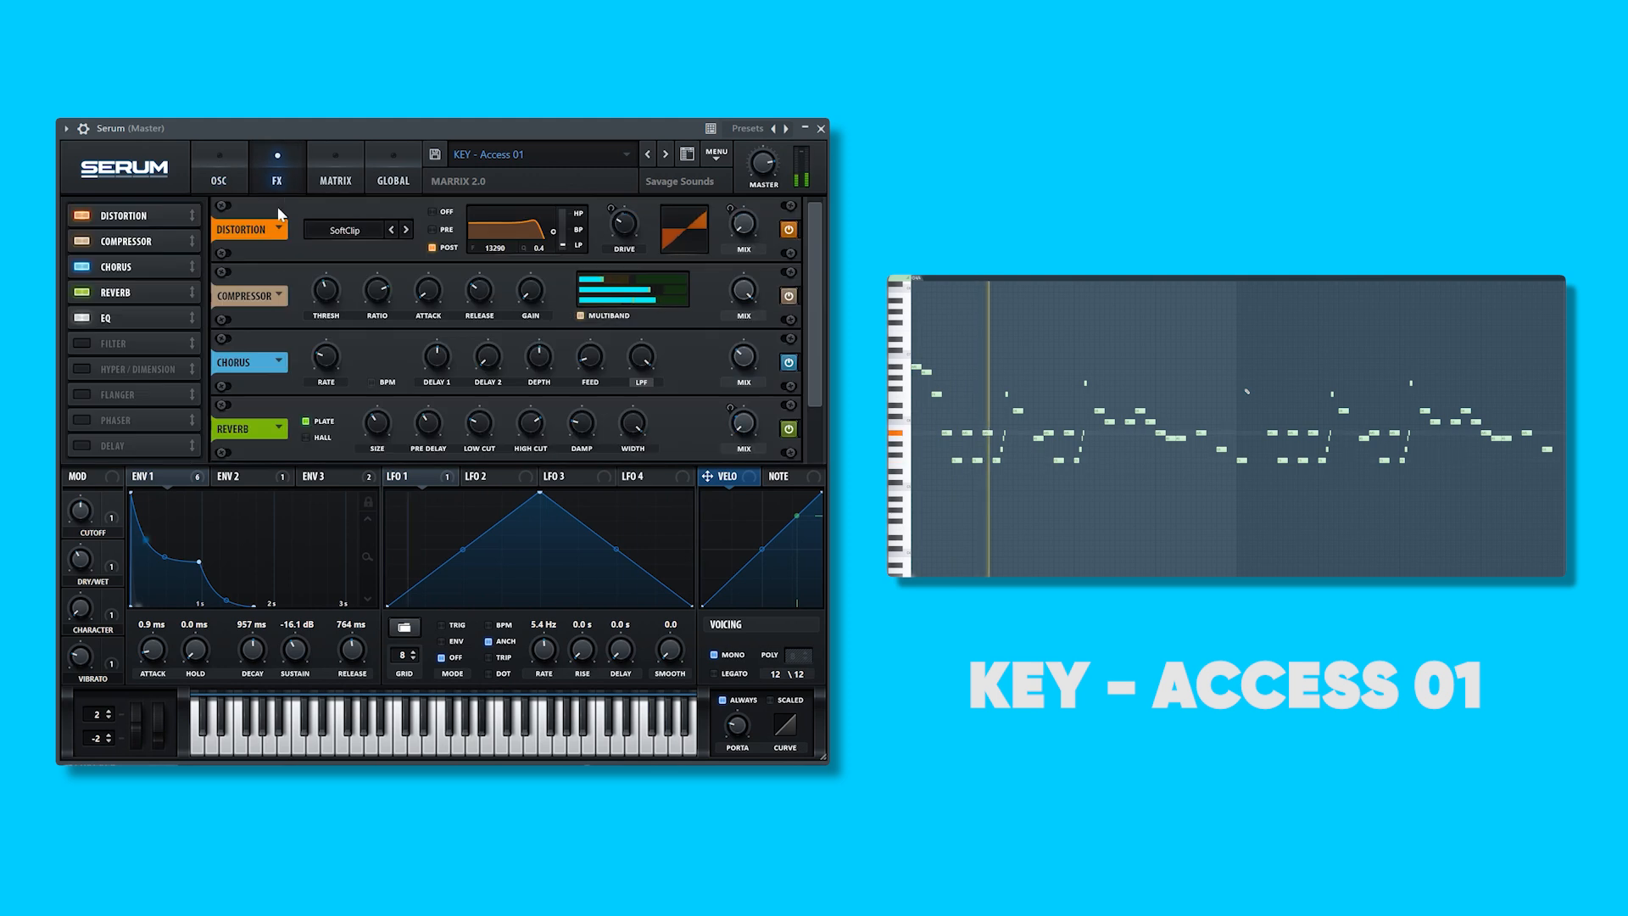
click(336, 174)
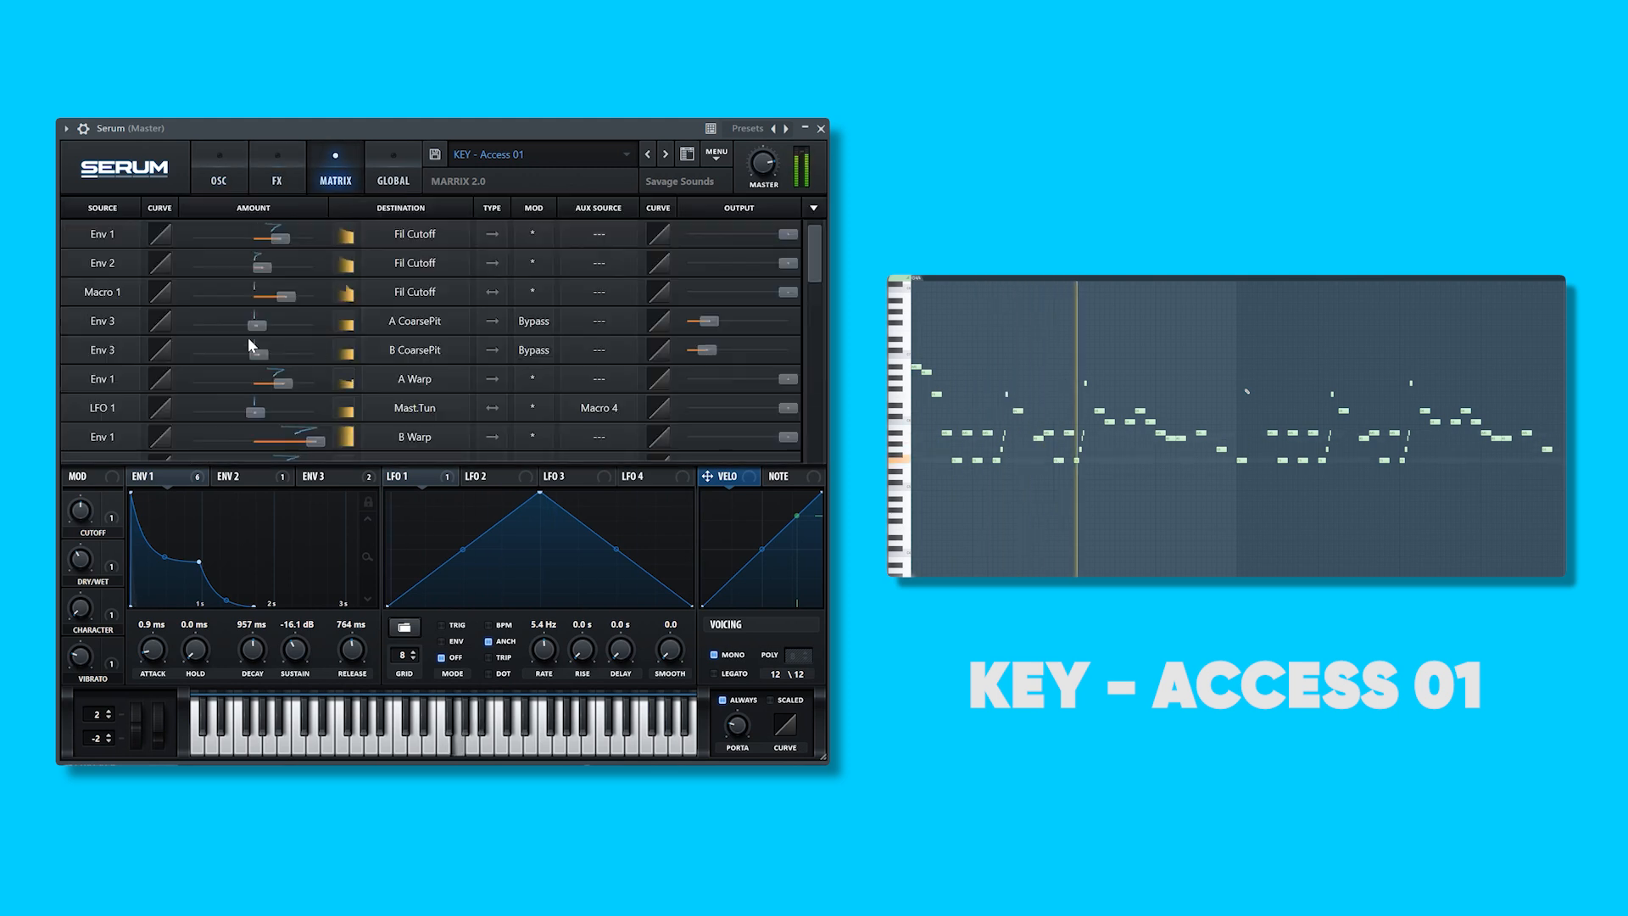
click(218, 174)
click(242, 476)
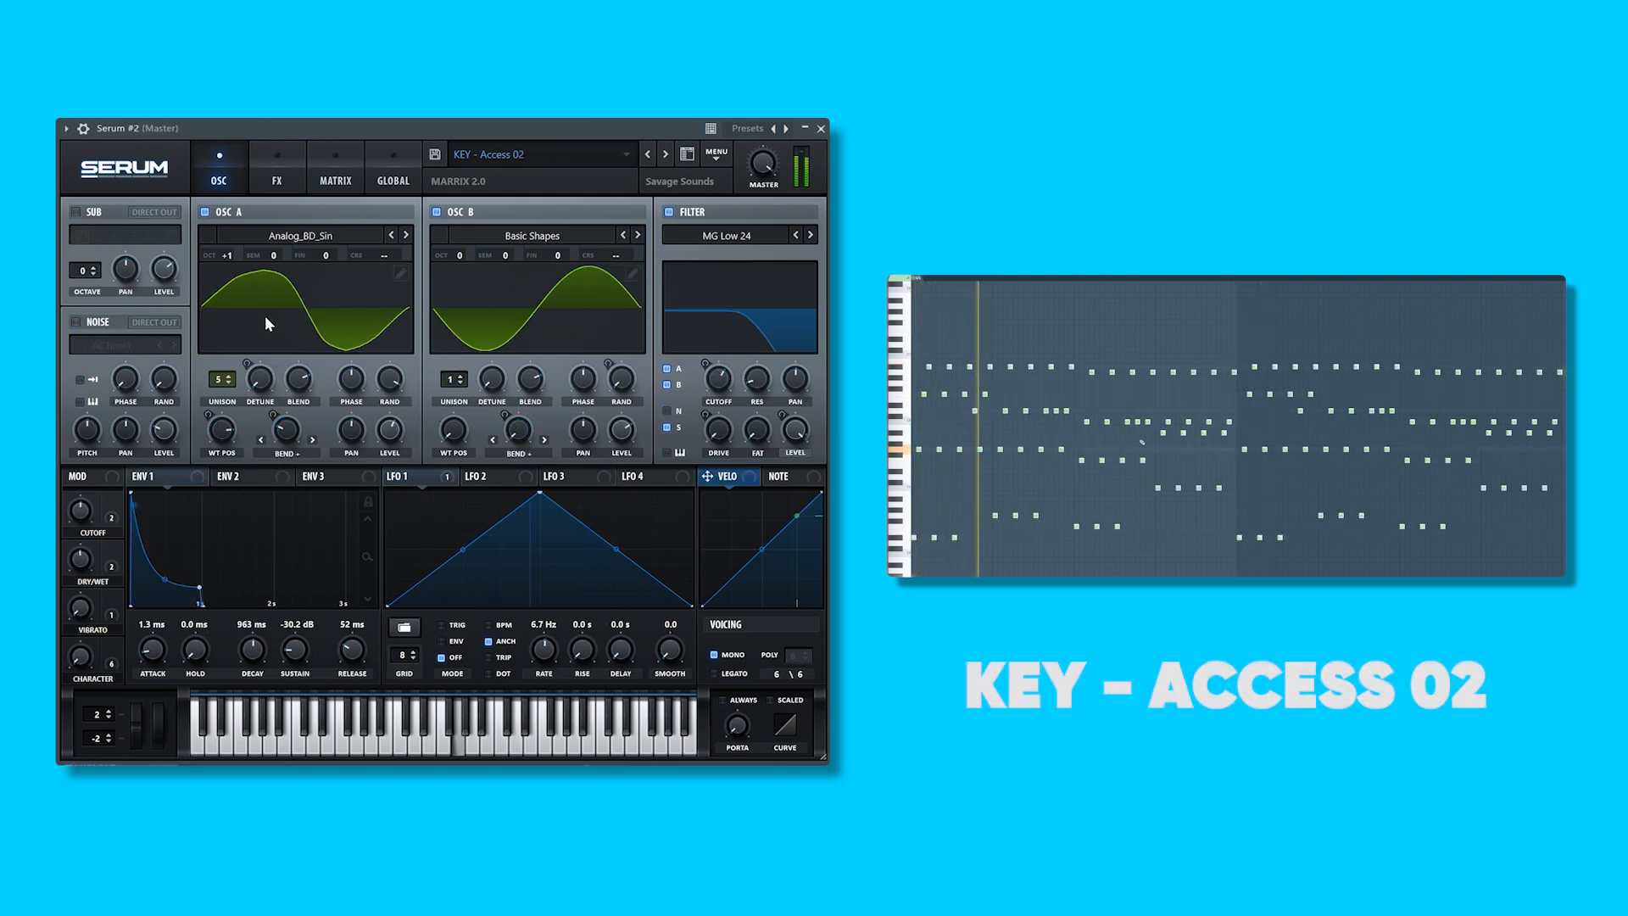
- Examine the effects and modulation matrix of the KEY - Access 02 preset, then return to its oscillators
click(280, 180)
click(336, 177)
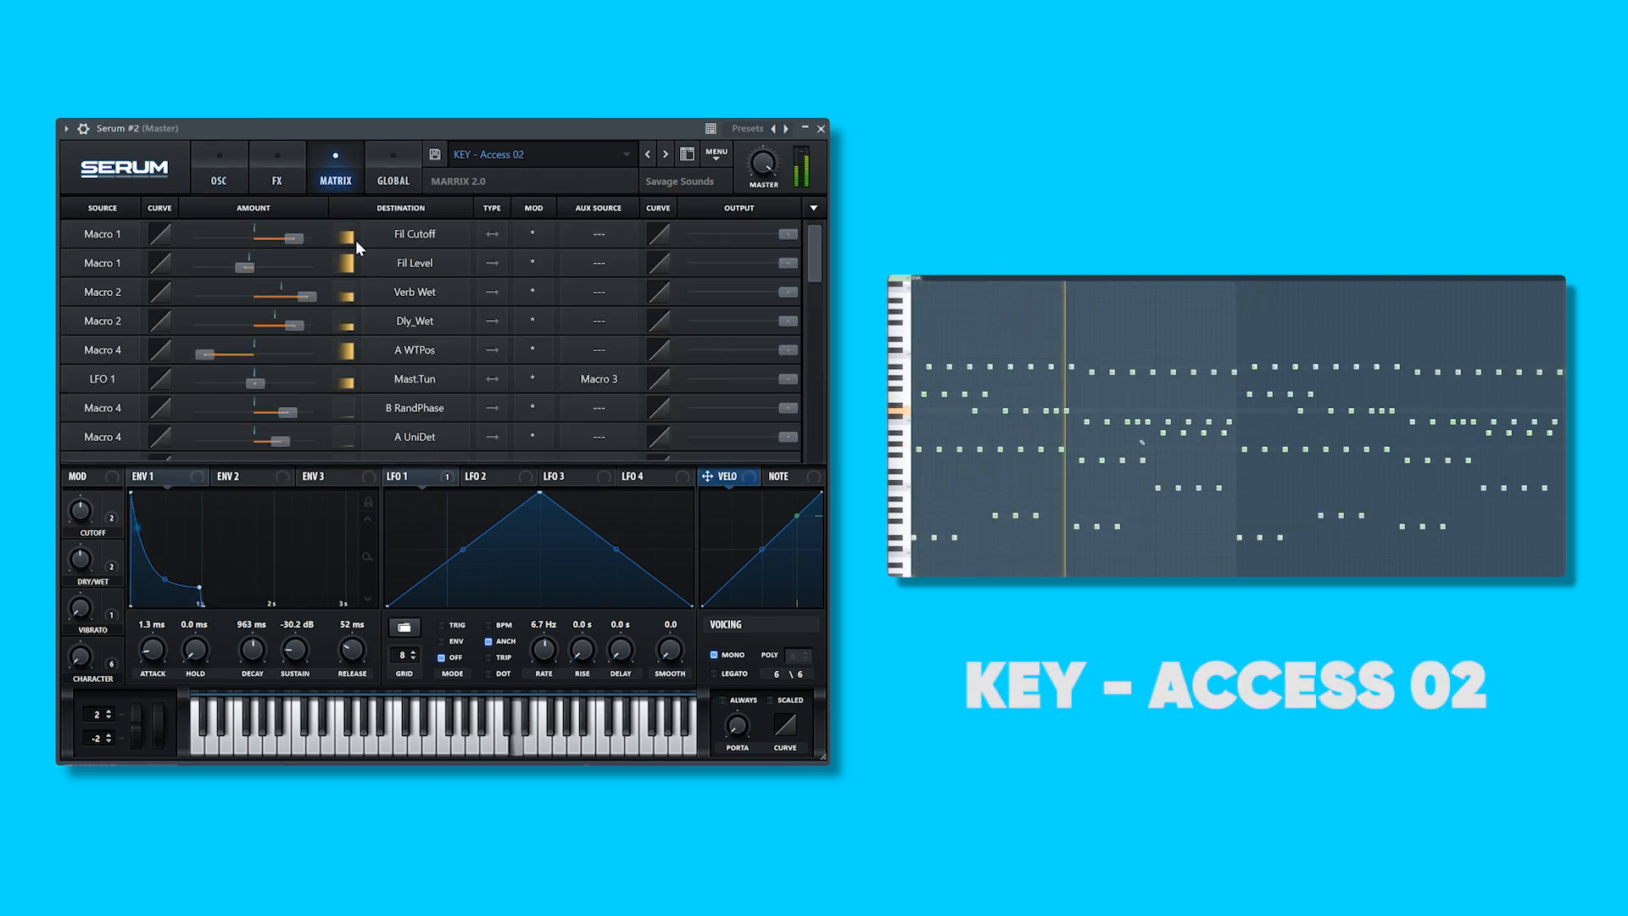
click(219, 178)
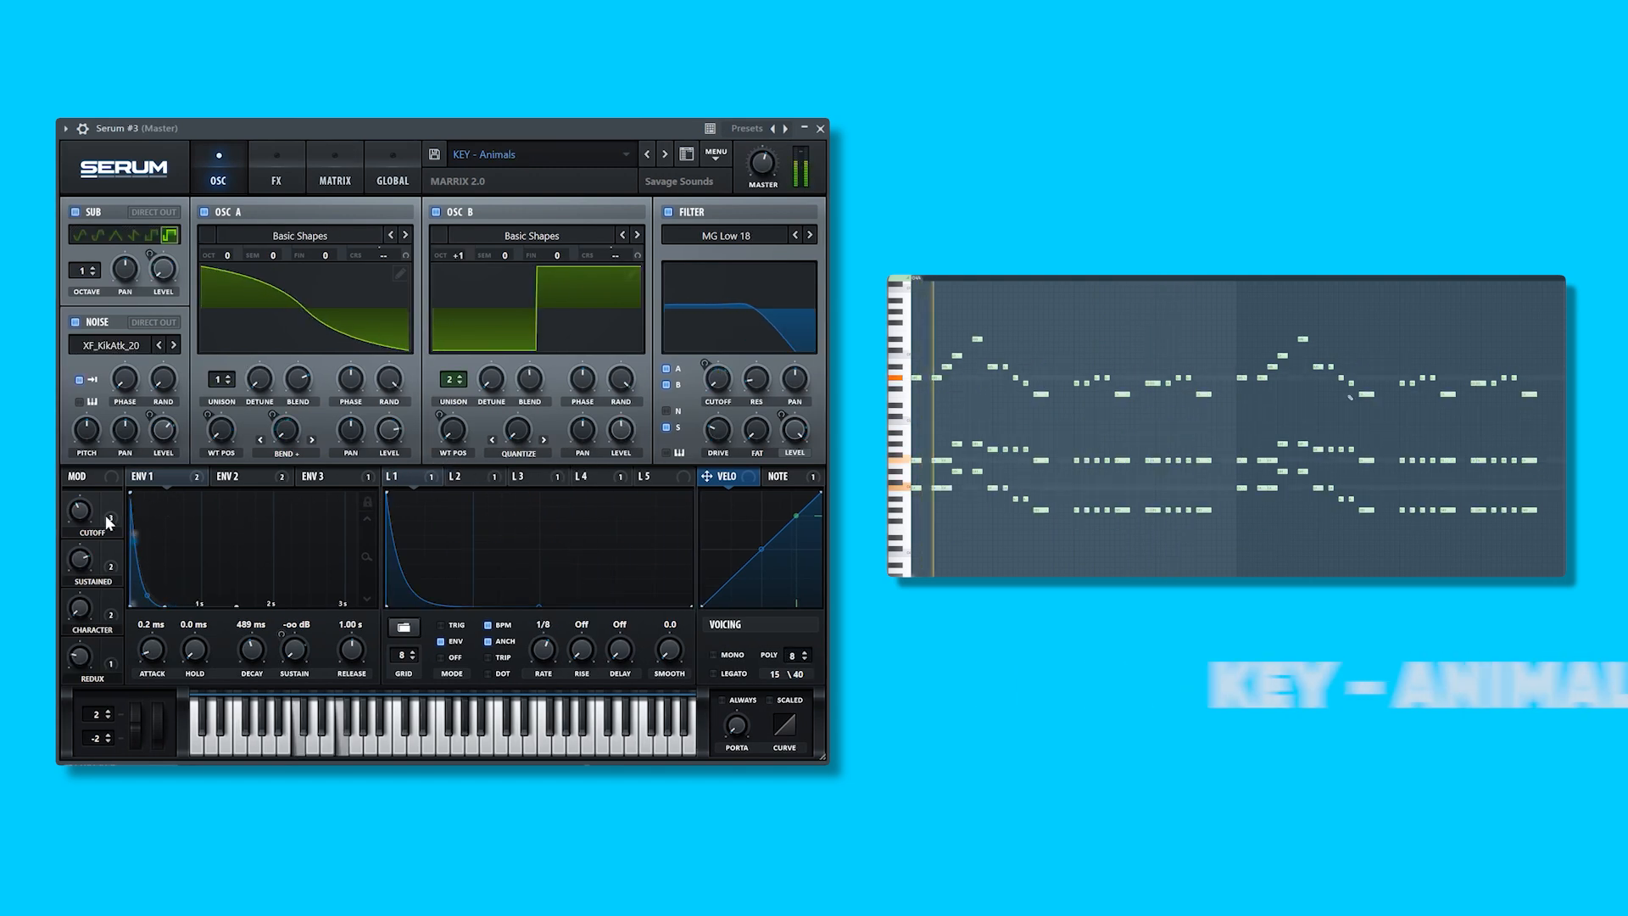
- Turn the CUTOFF macro of the KEY - Animals preset during playback to test it
mouse_move(91, 519)
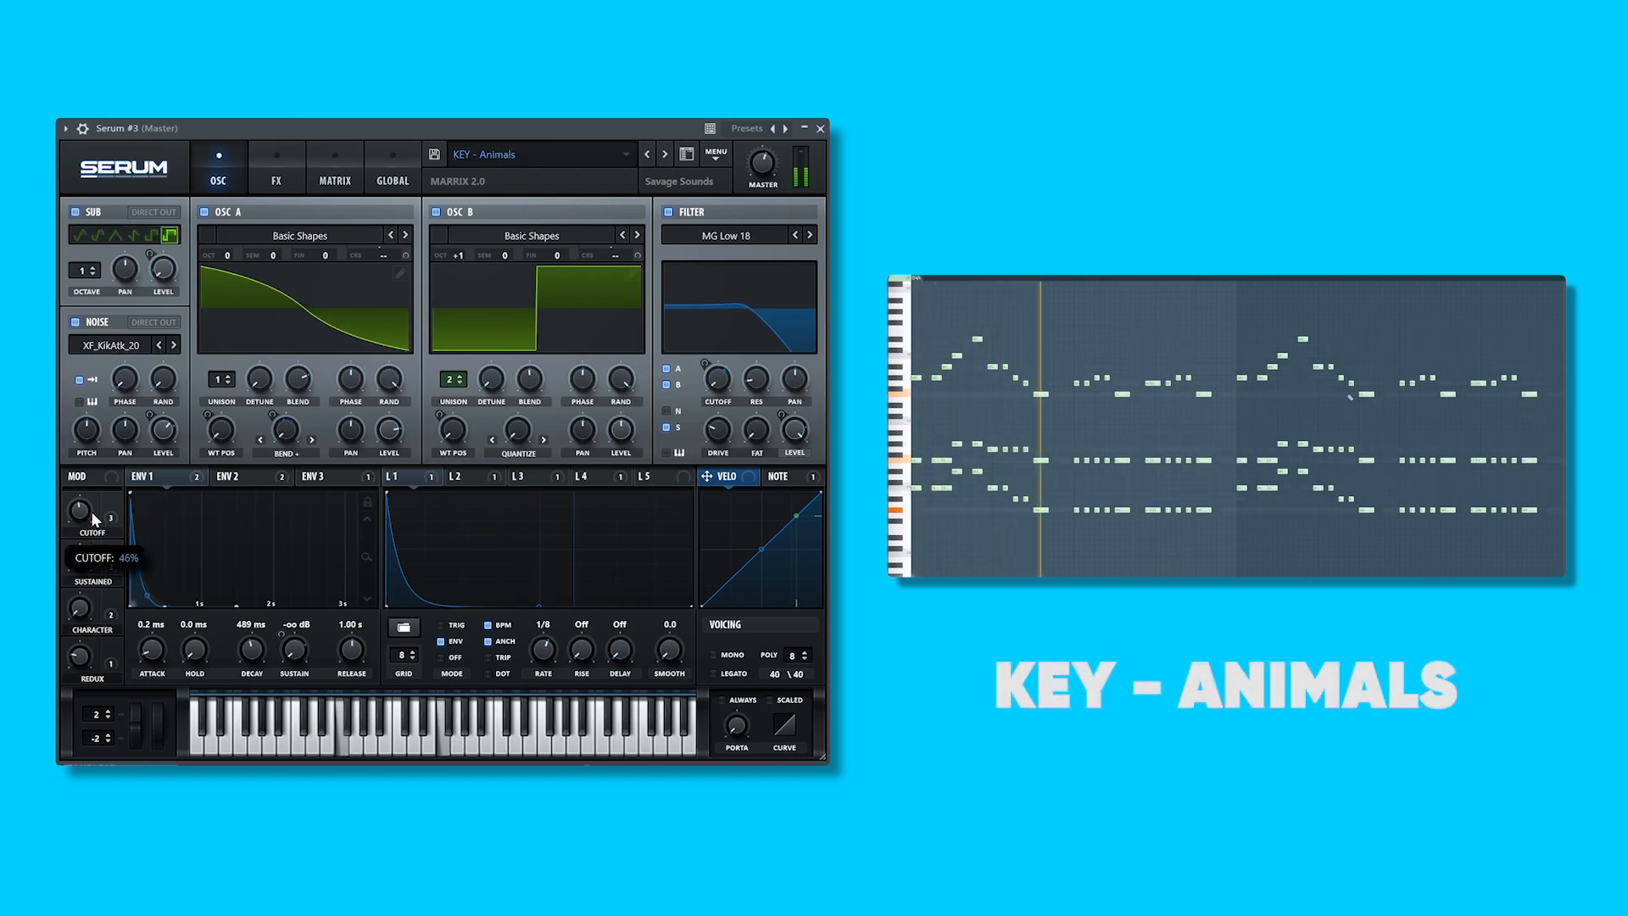
drag(95, 512, 108, 501)
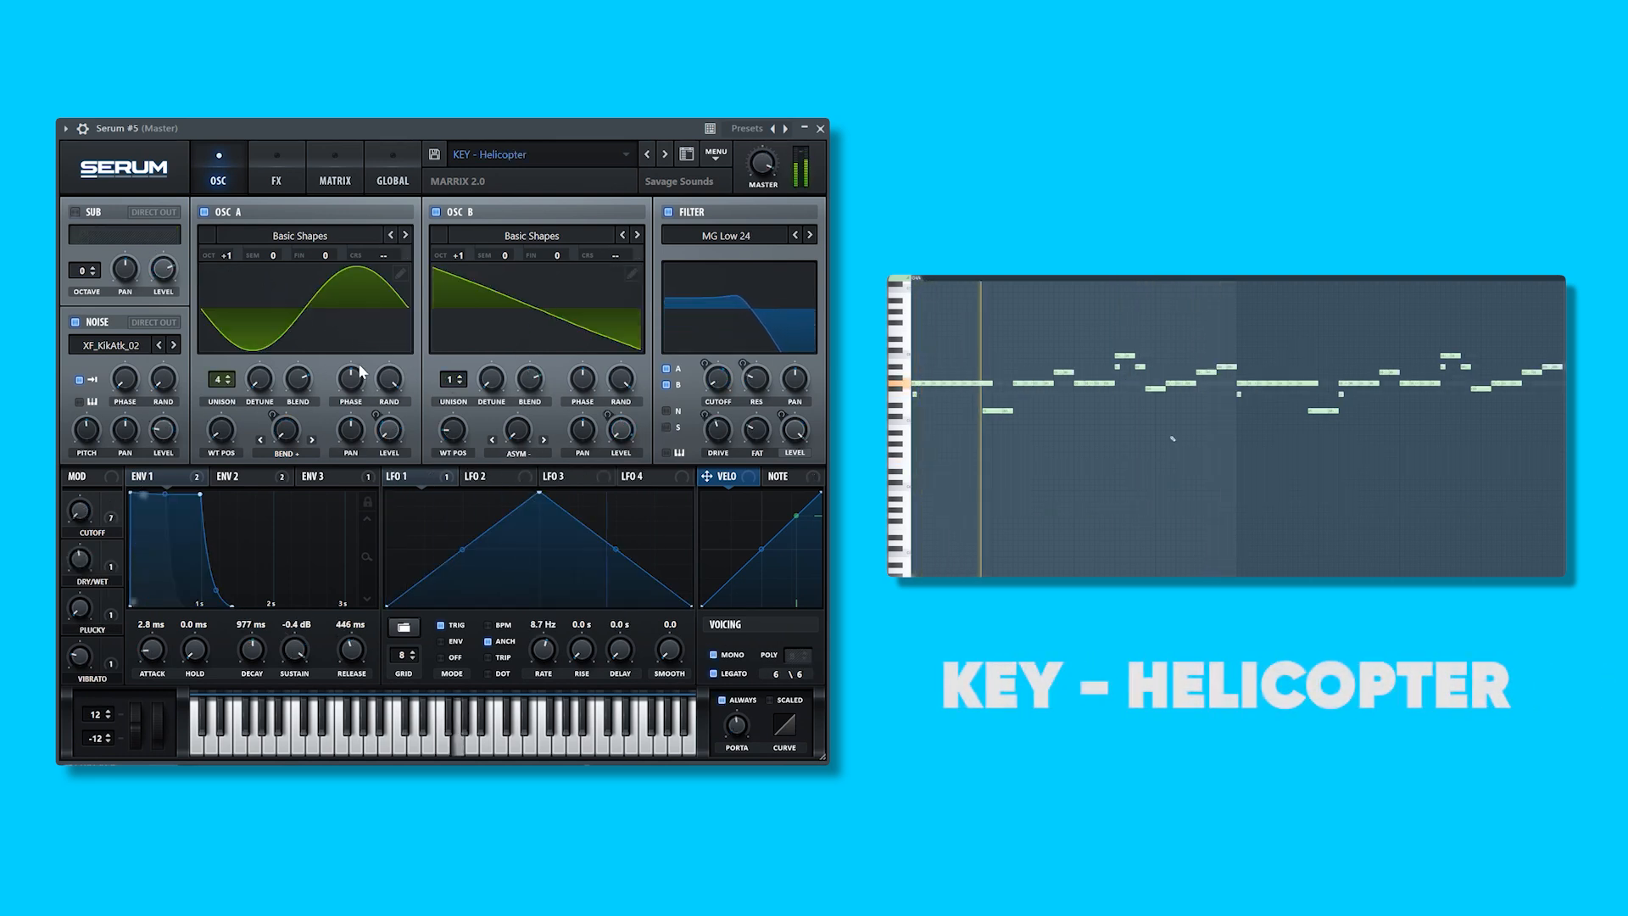
- Examine the effects and matrix of the KEY - Helicopter preset, return to its oscillators and turn up the CUTOFF macro
click(289, 187)
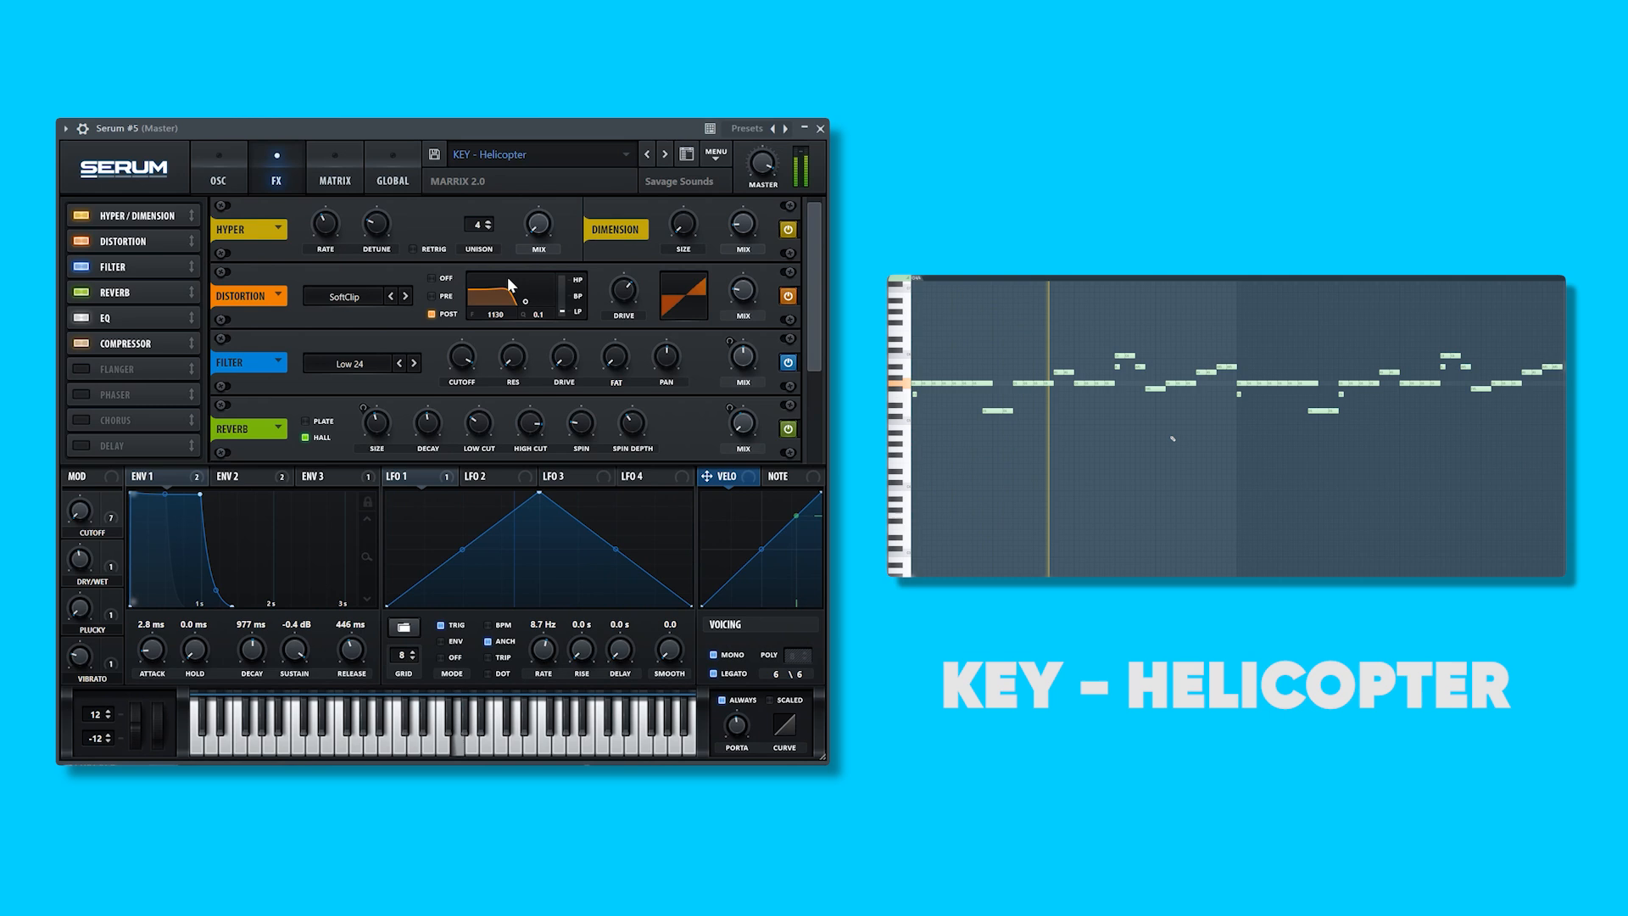
click(335, 173)
click(218, 174)
drag(89, 519, 124, 431)
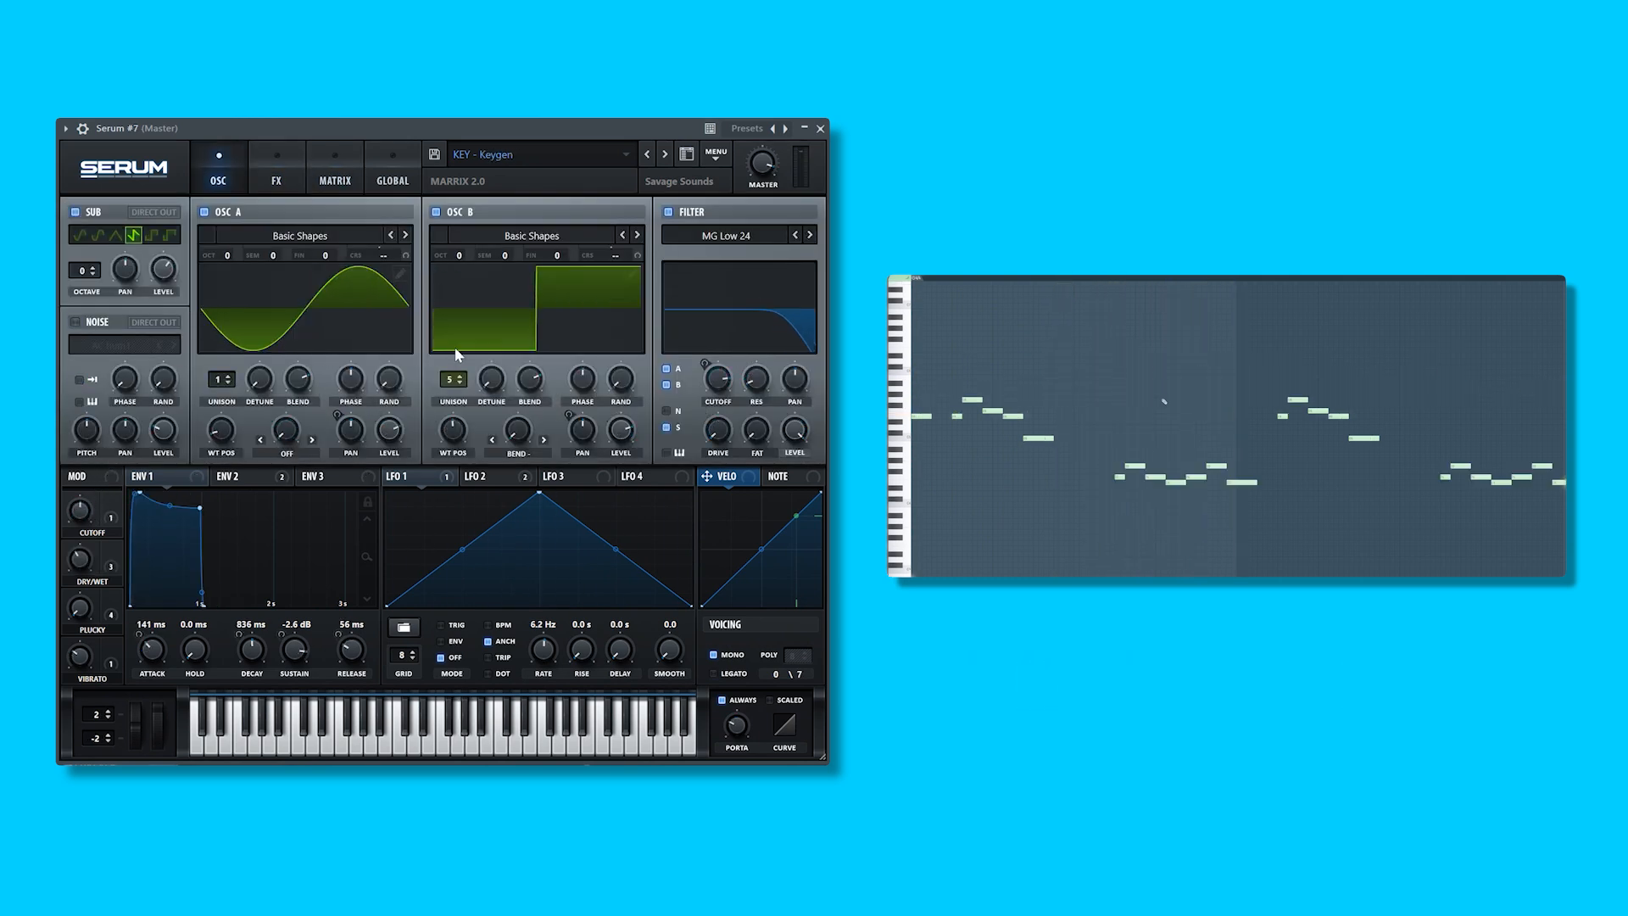
- Examine the effects and modulation matrix of the KEY - Keygen preset, then return to its oscillators
click(280, 178)
click(335, 180)
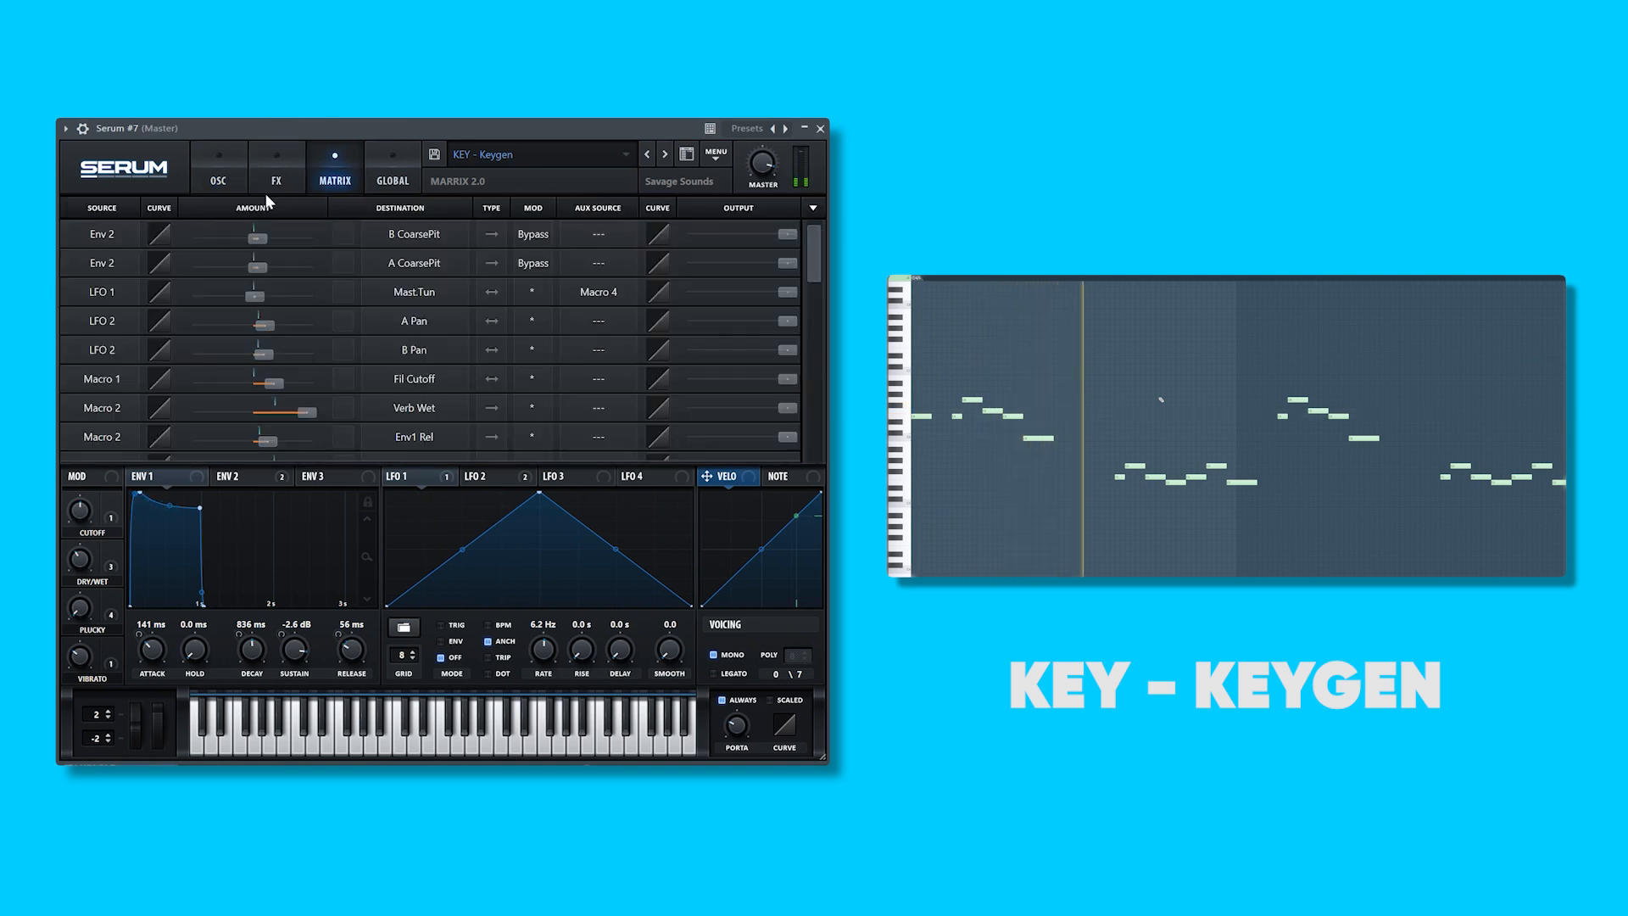
click(219, 175)
mouse_move(91, 509)
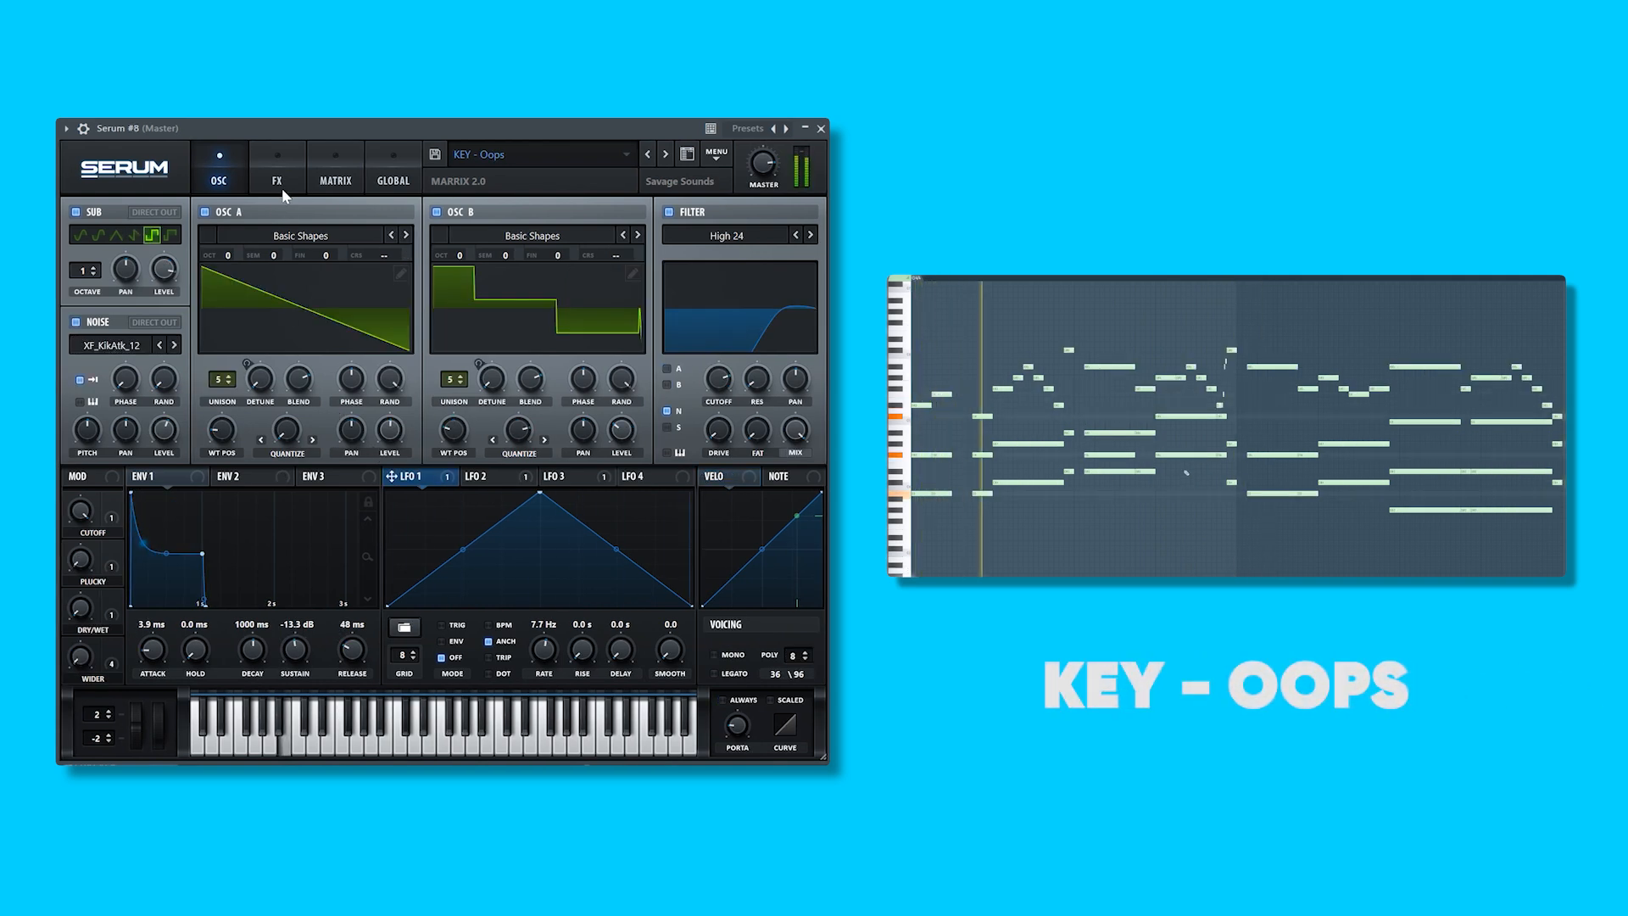
- Examine the effects and modulation matrix of the KEY - Oops preset, return to its oscillators and adjust the CUTOFF macro
click(277, 174)
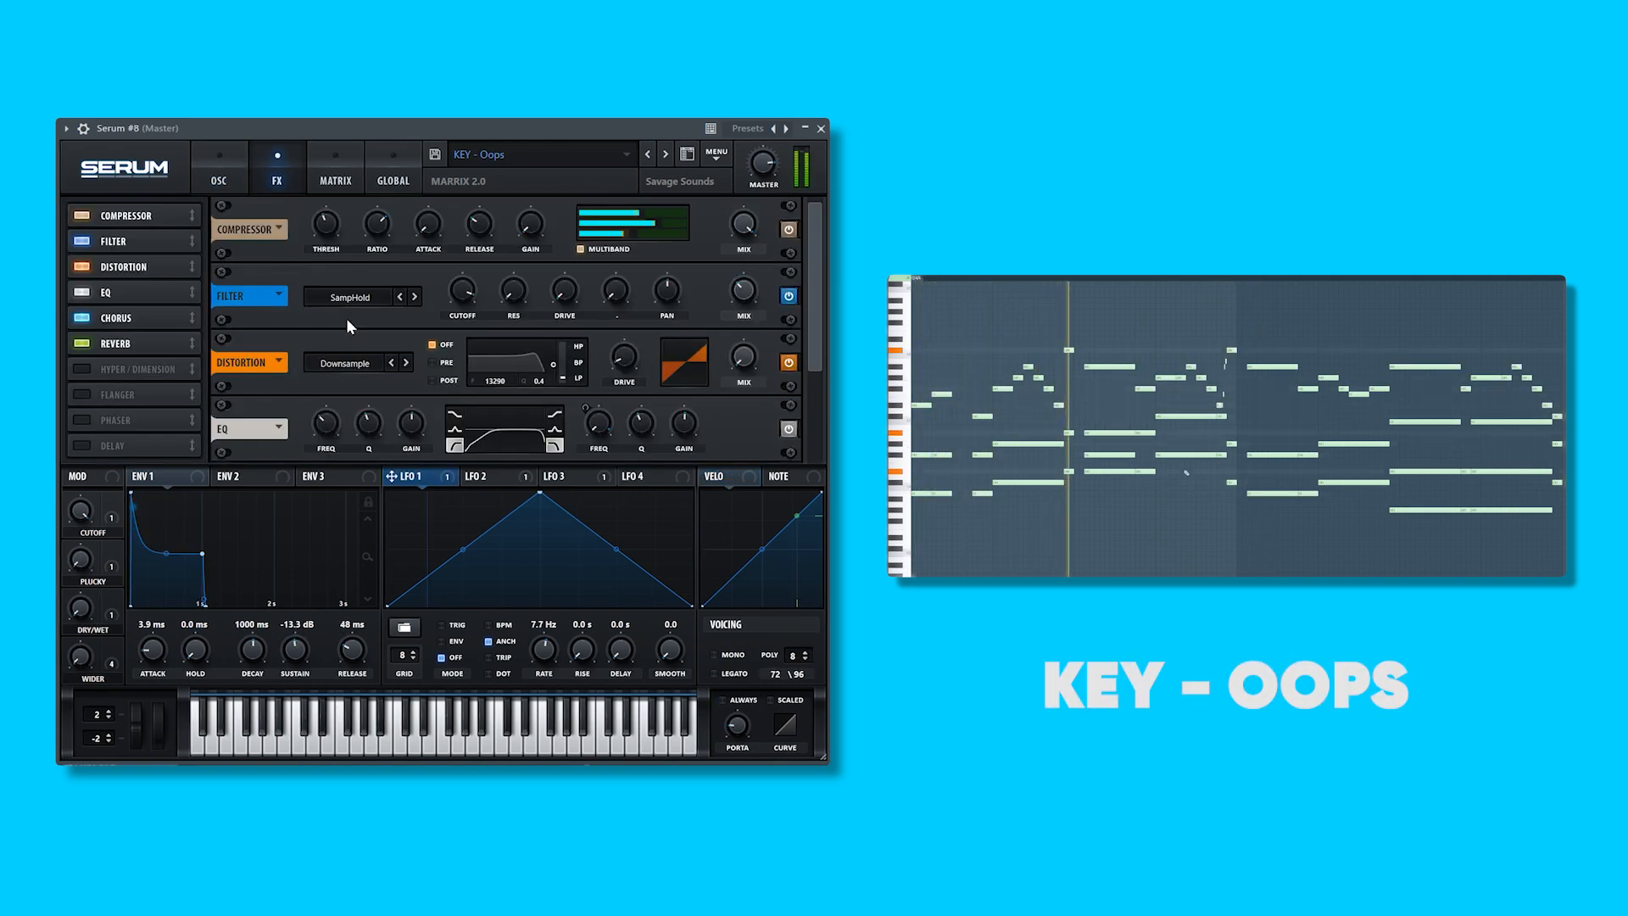
click(345, 179)
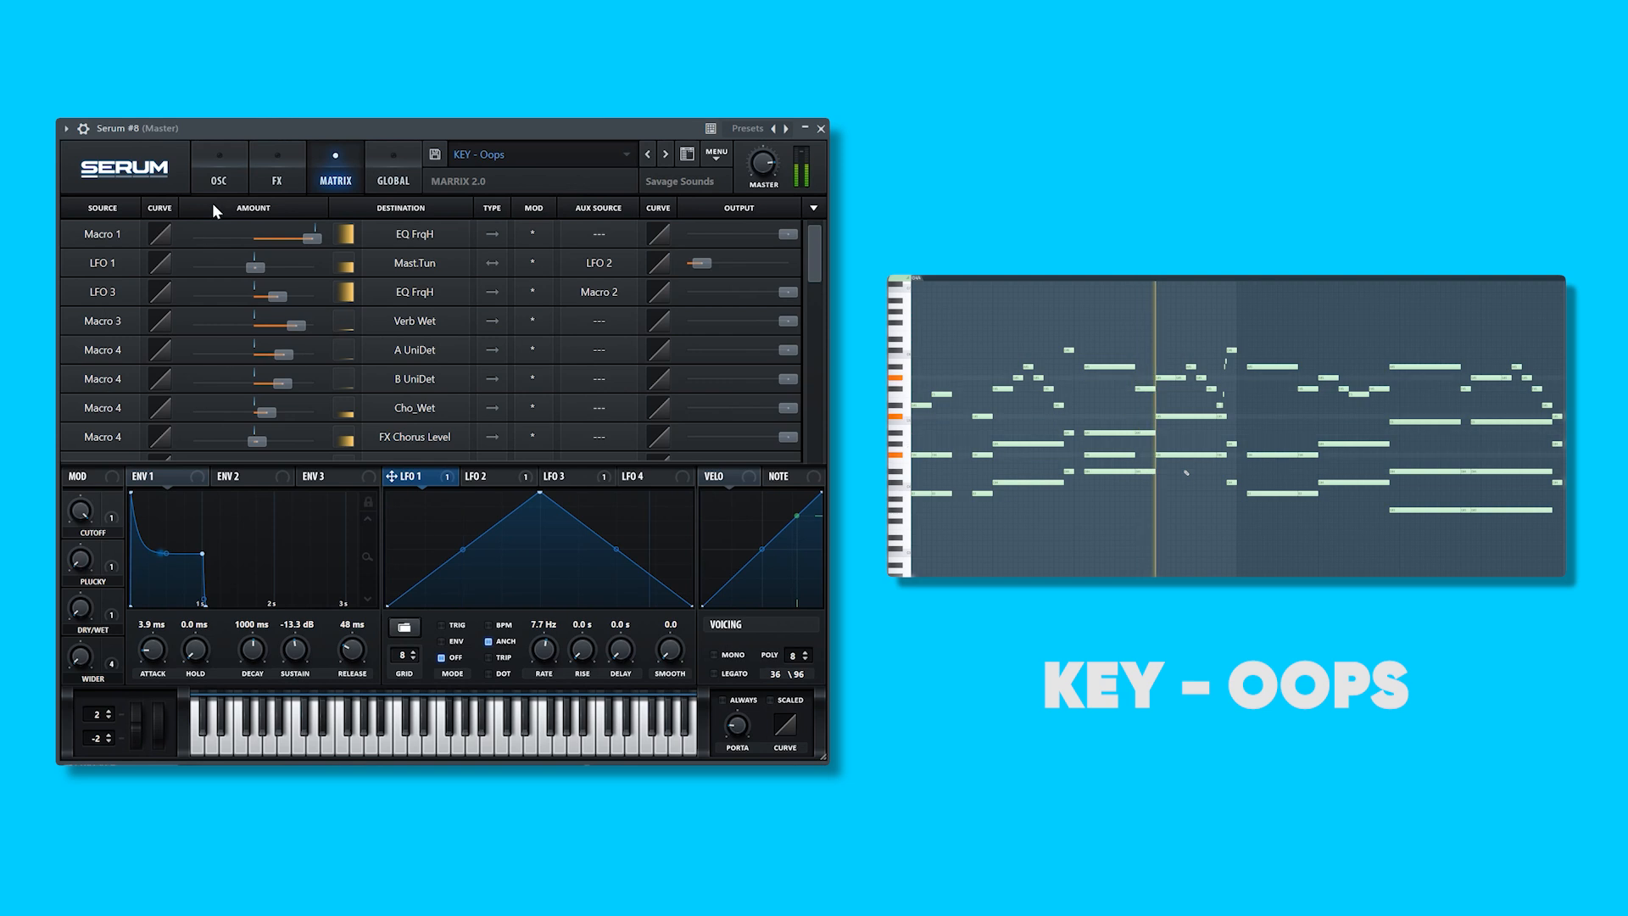
click(219, 175)
drag(88, 521, 93, 540)
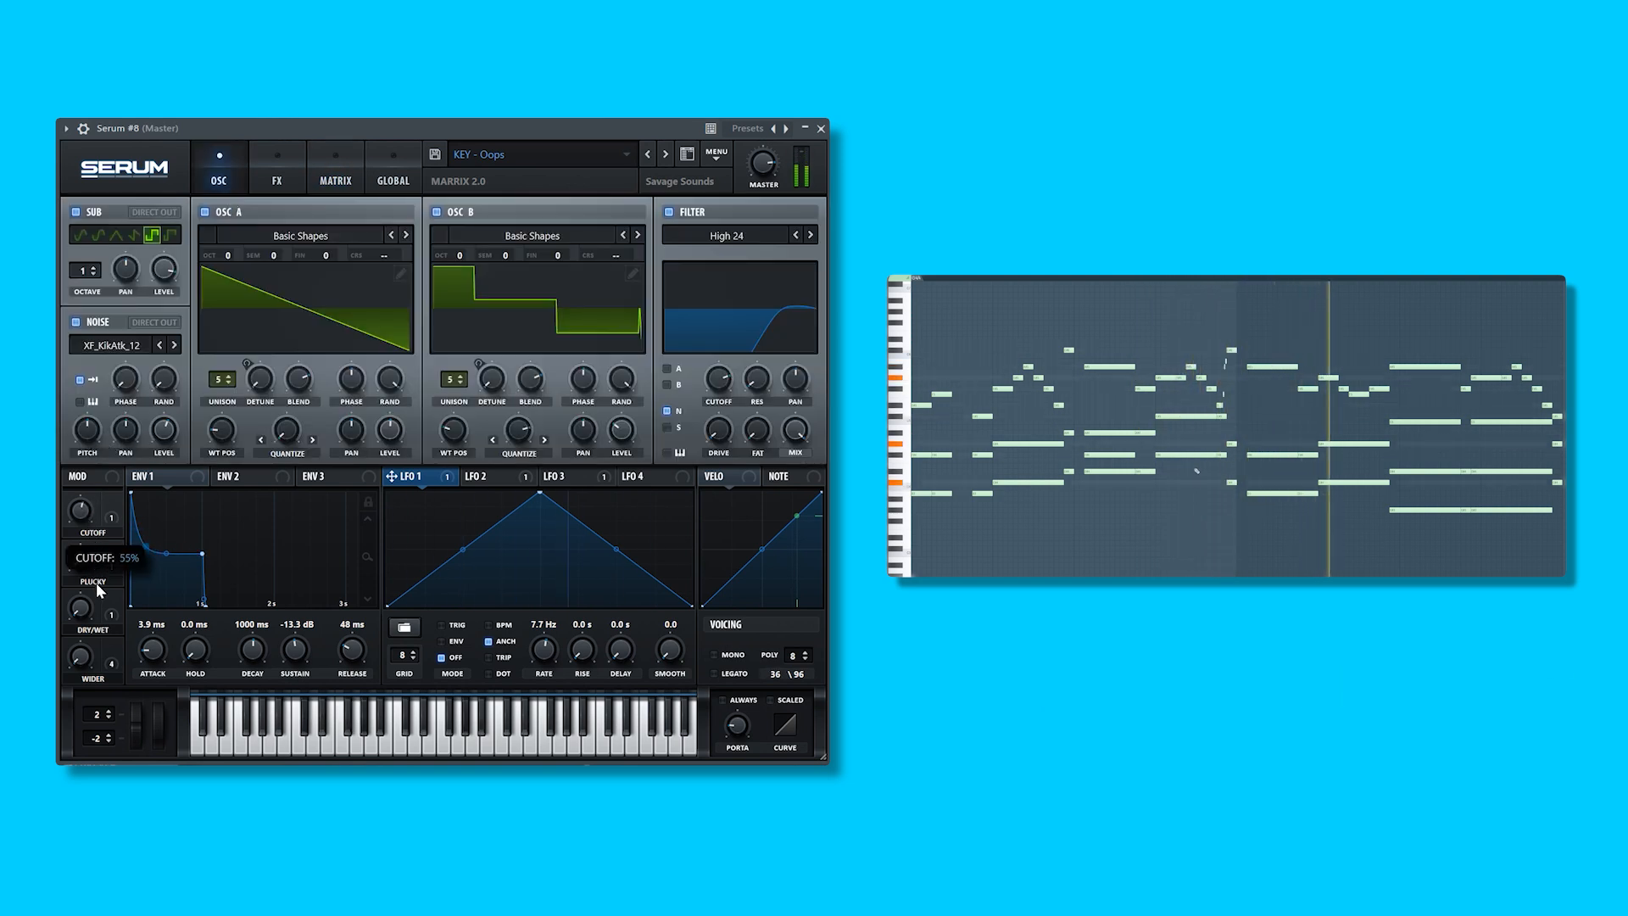
drag(100, 562, 119, 533)
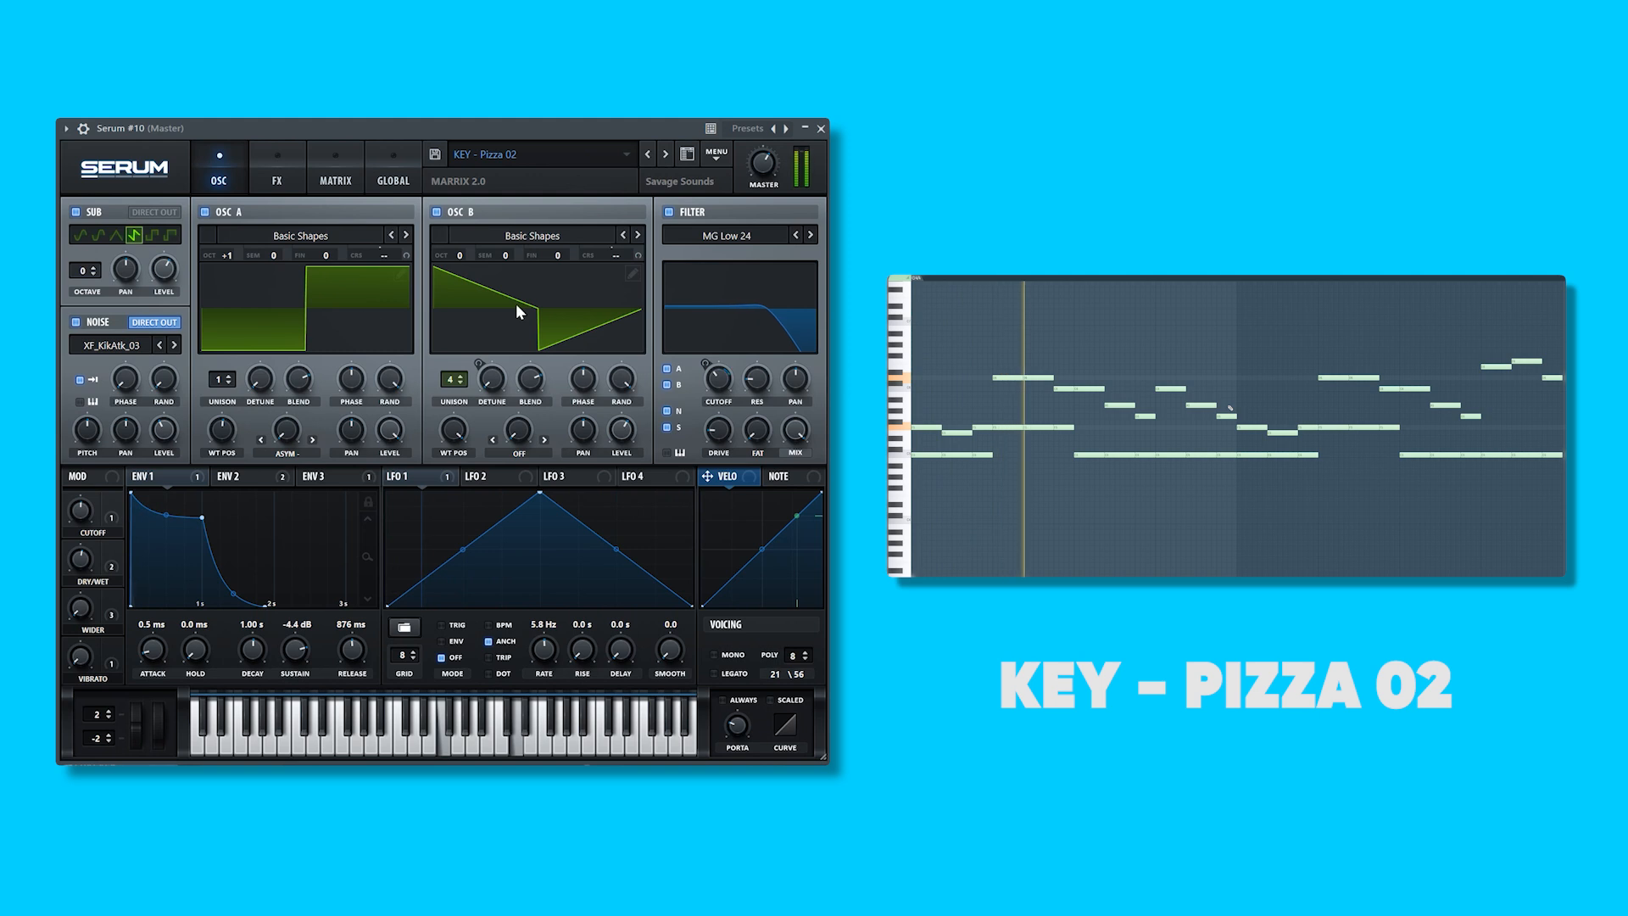
- Examine the effects and matrix of the KEY - Pizza 02 preset, return to its oscillators and turn up the CUTOFF macro
click(277, 179)
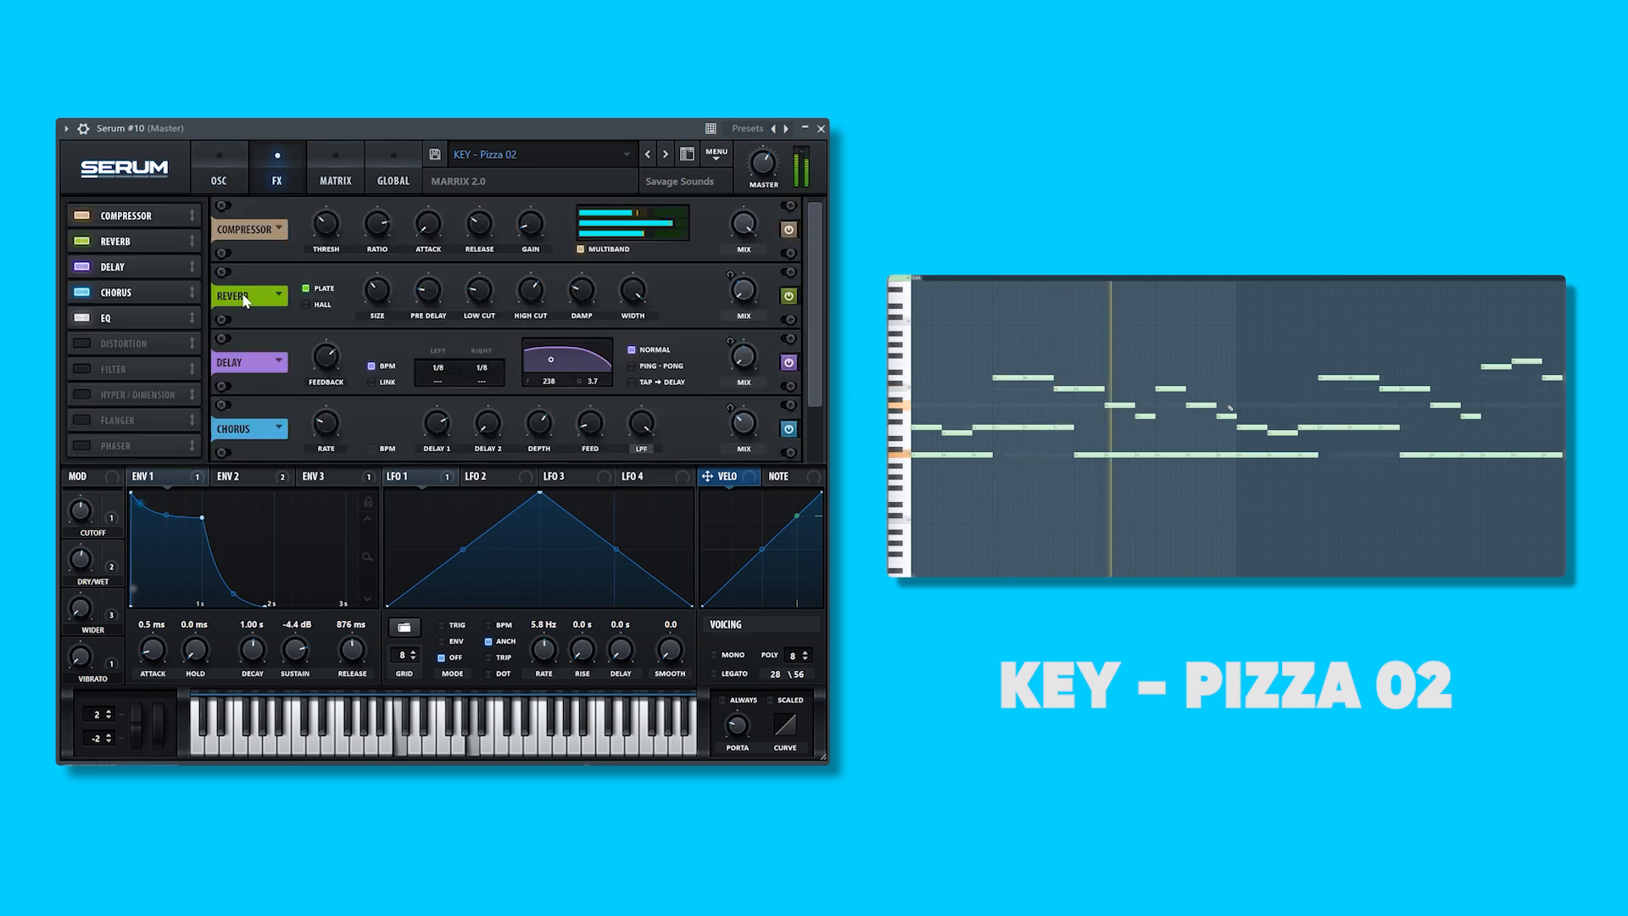
click(335, 180)
click(222, 180)
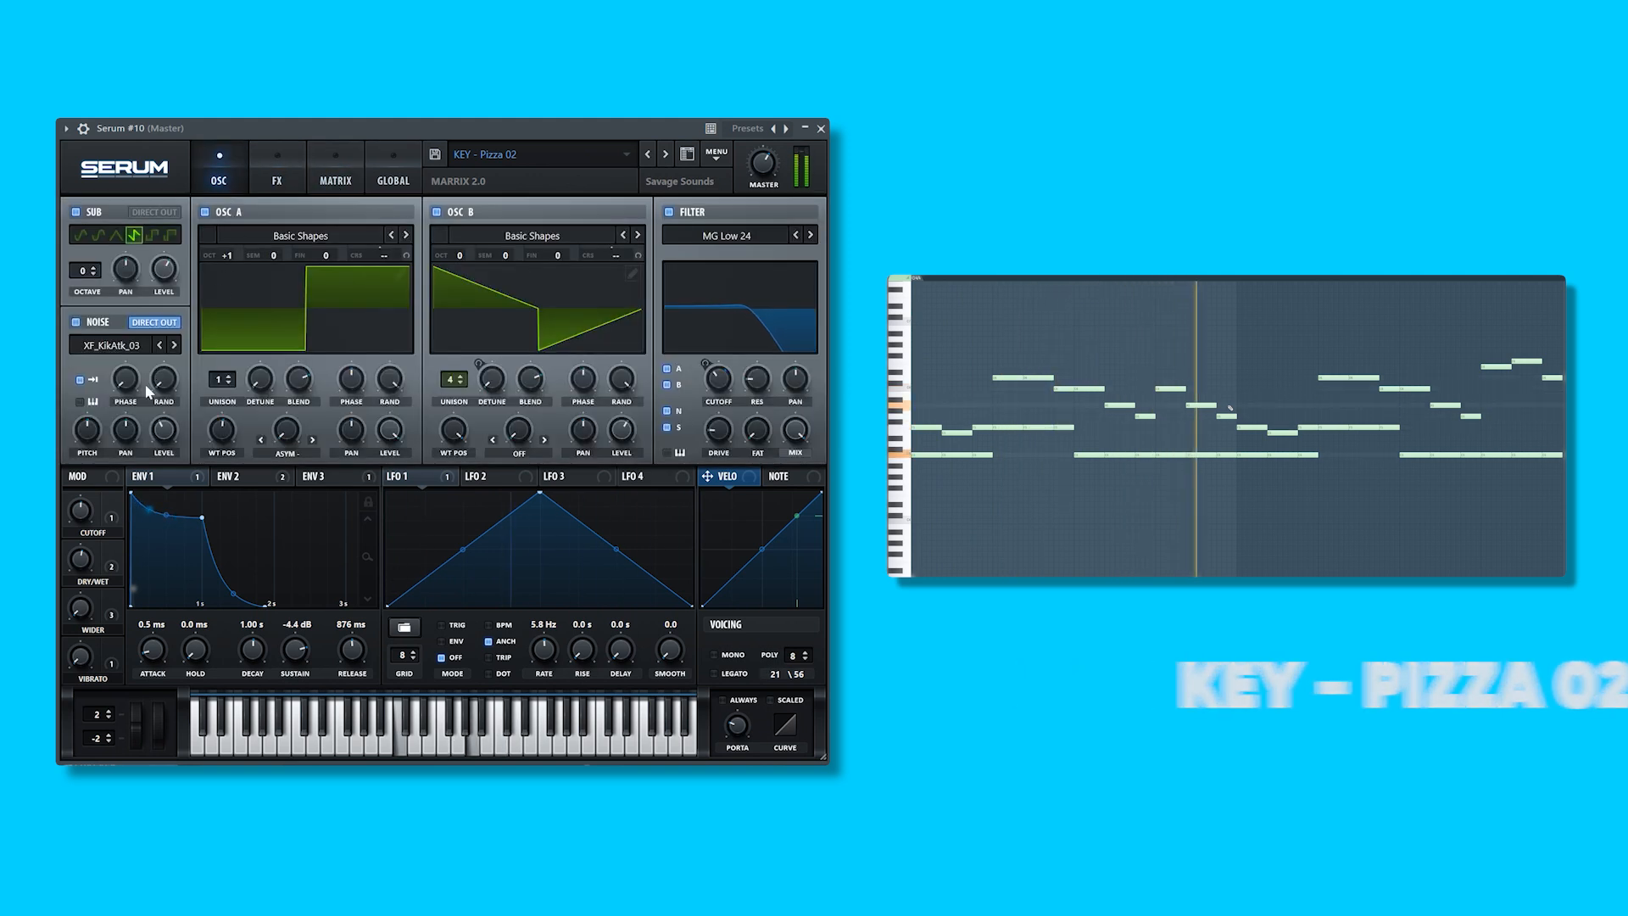
drag(83, 510, 107, 459)
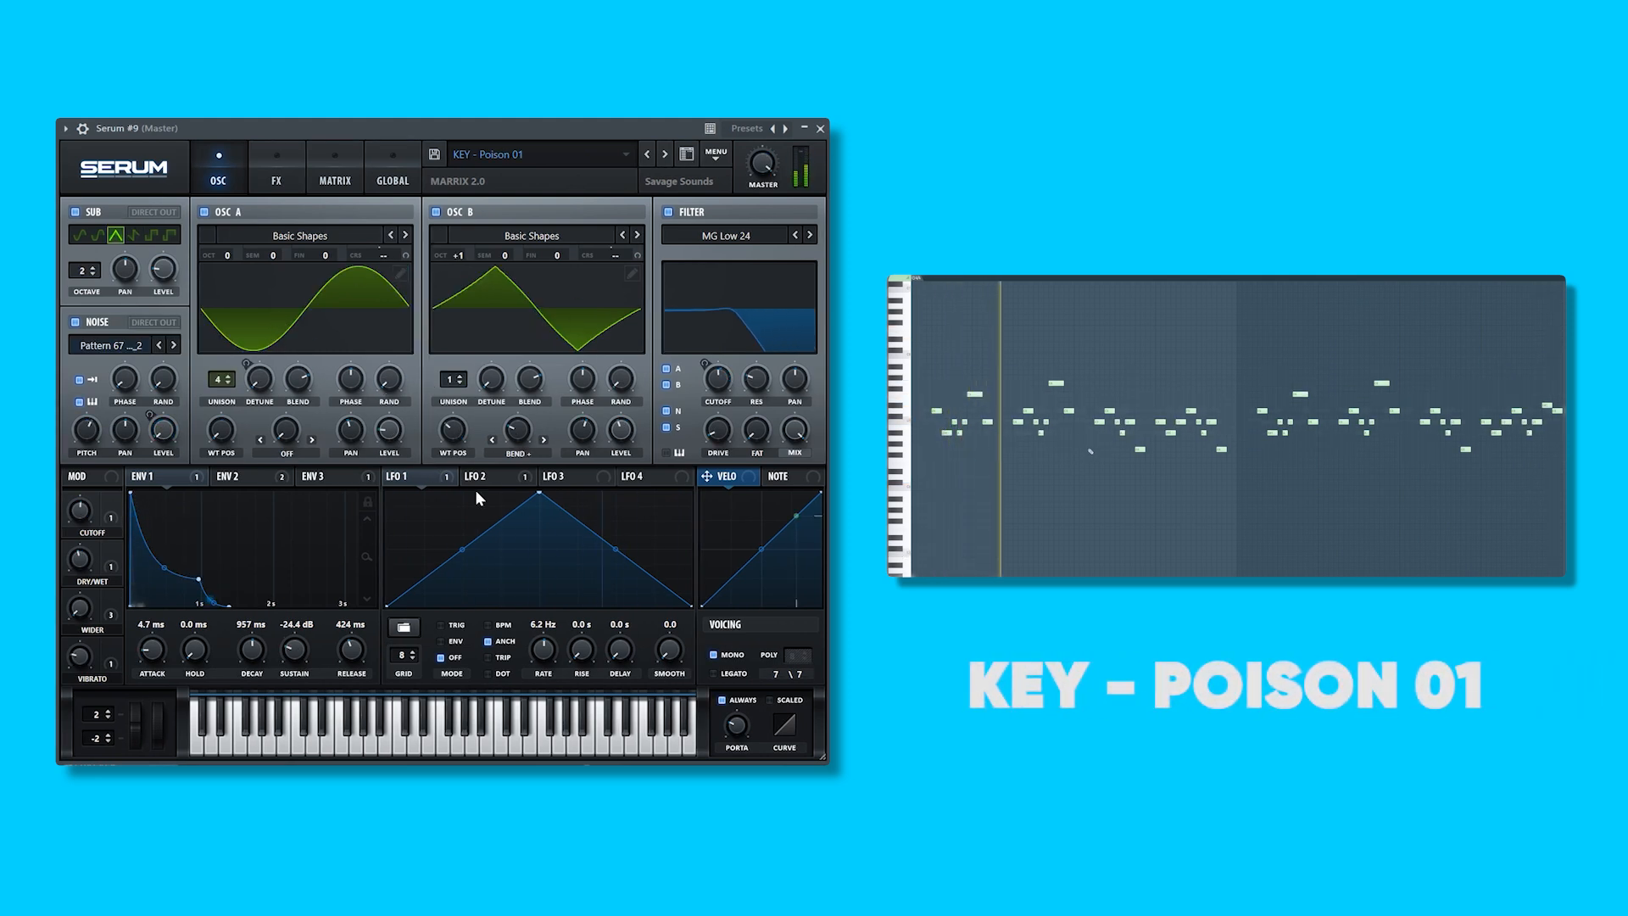
- Examine the effects and modulation matrix of the KEY - Poison 01 preset, then return to its oscillators
click(274, 191)
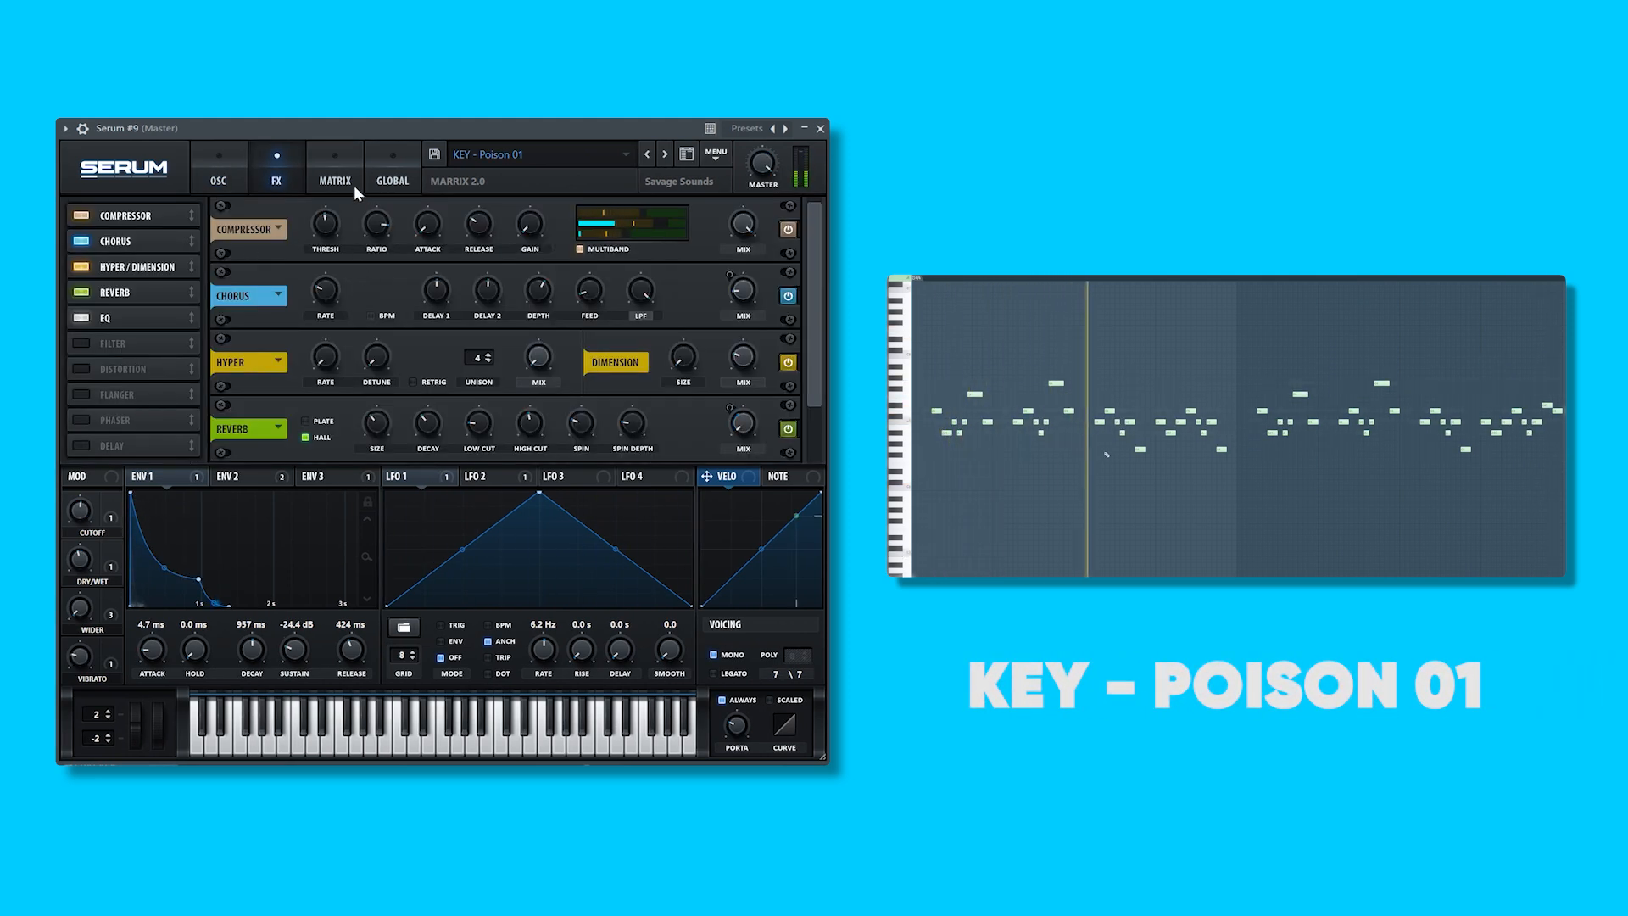
click(339, 187)
click(218, 174)
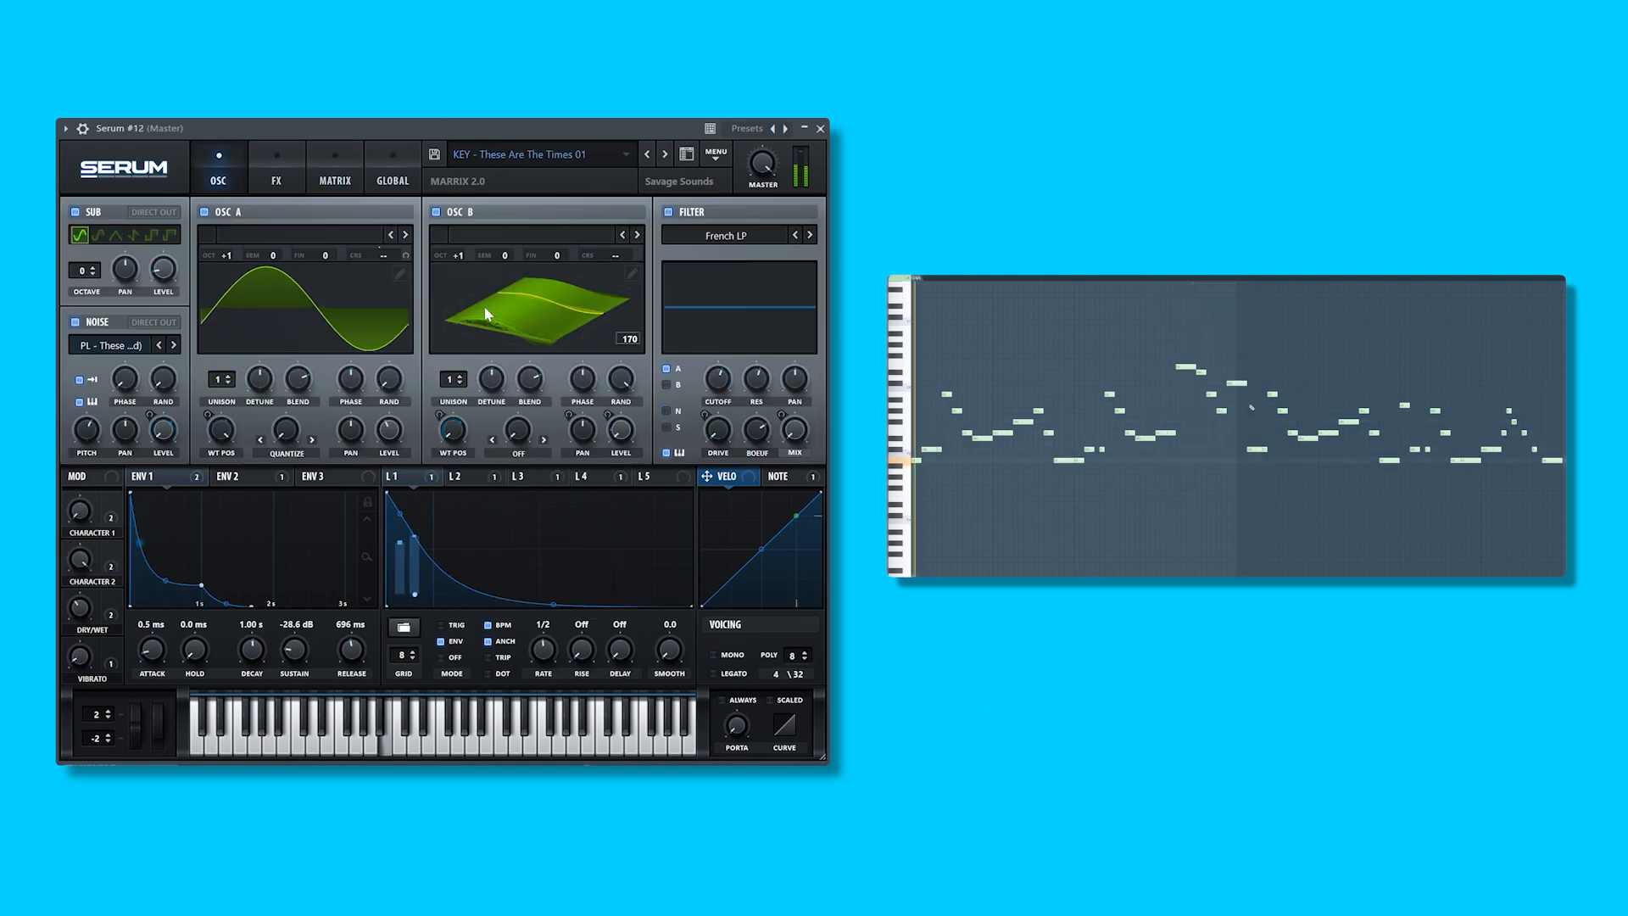
- Examine the effects and modulation matrix of the KEY - These Are The Times 01 preset, then return to its oscillators
click(297, 181)
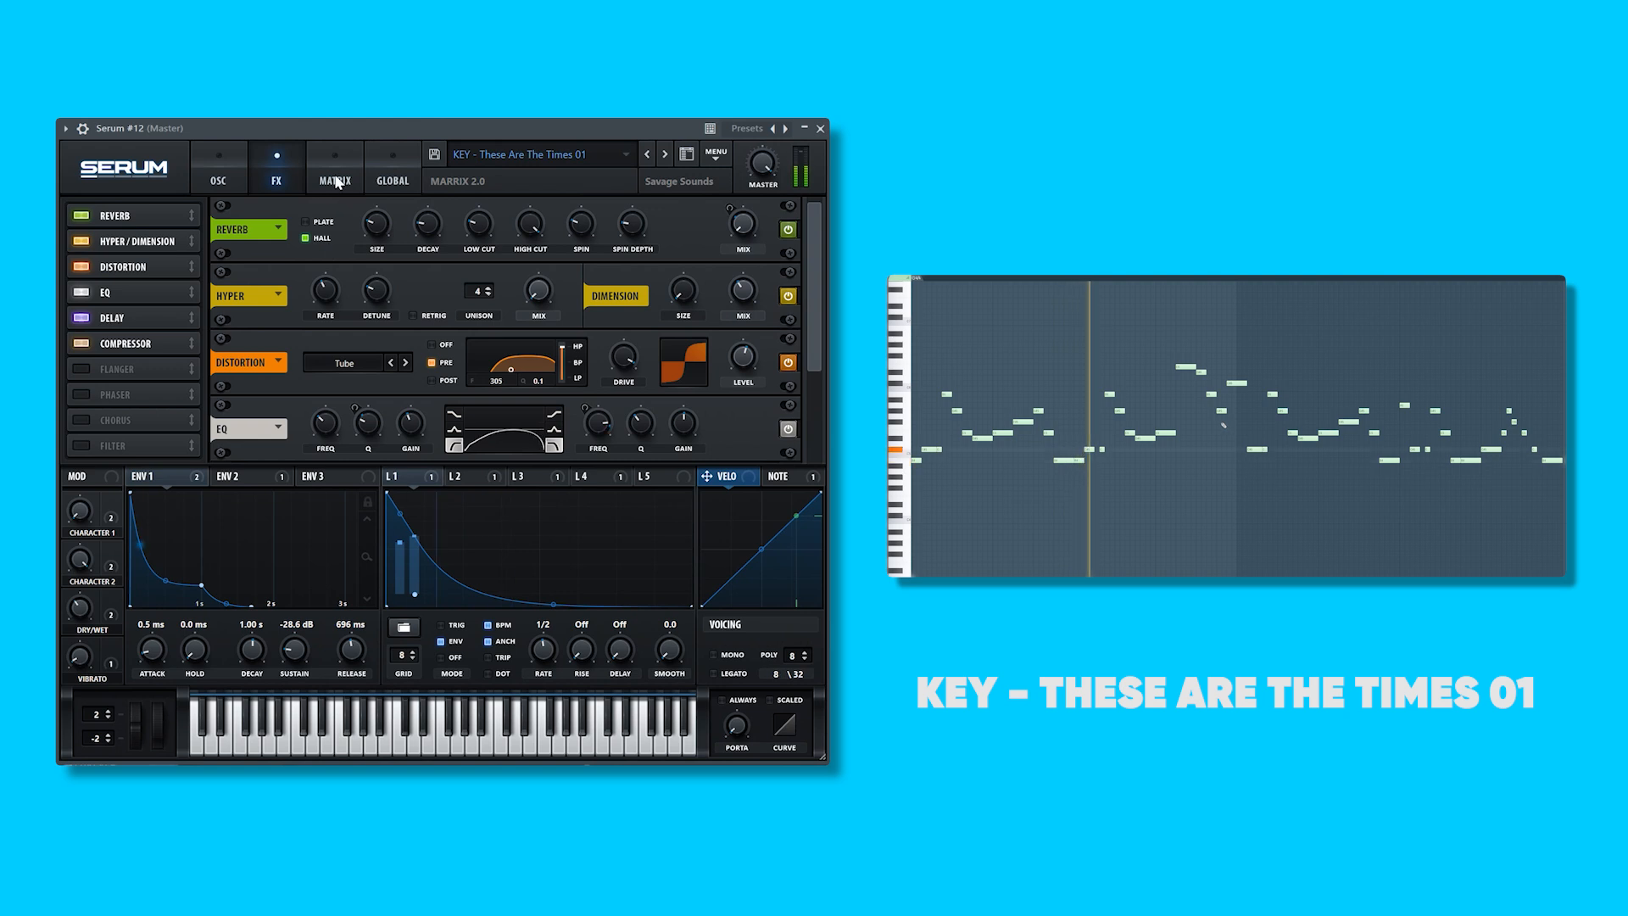
click(336, 180)
click(218, 180)
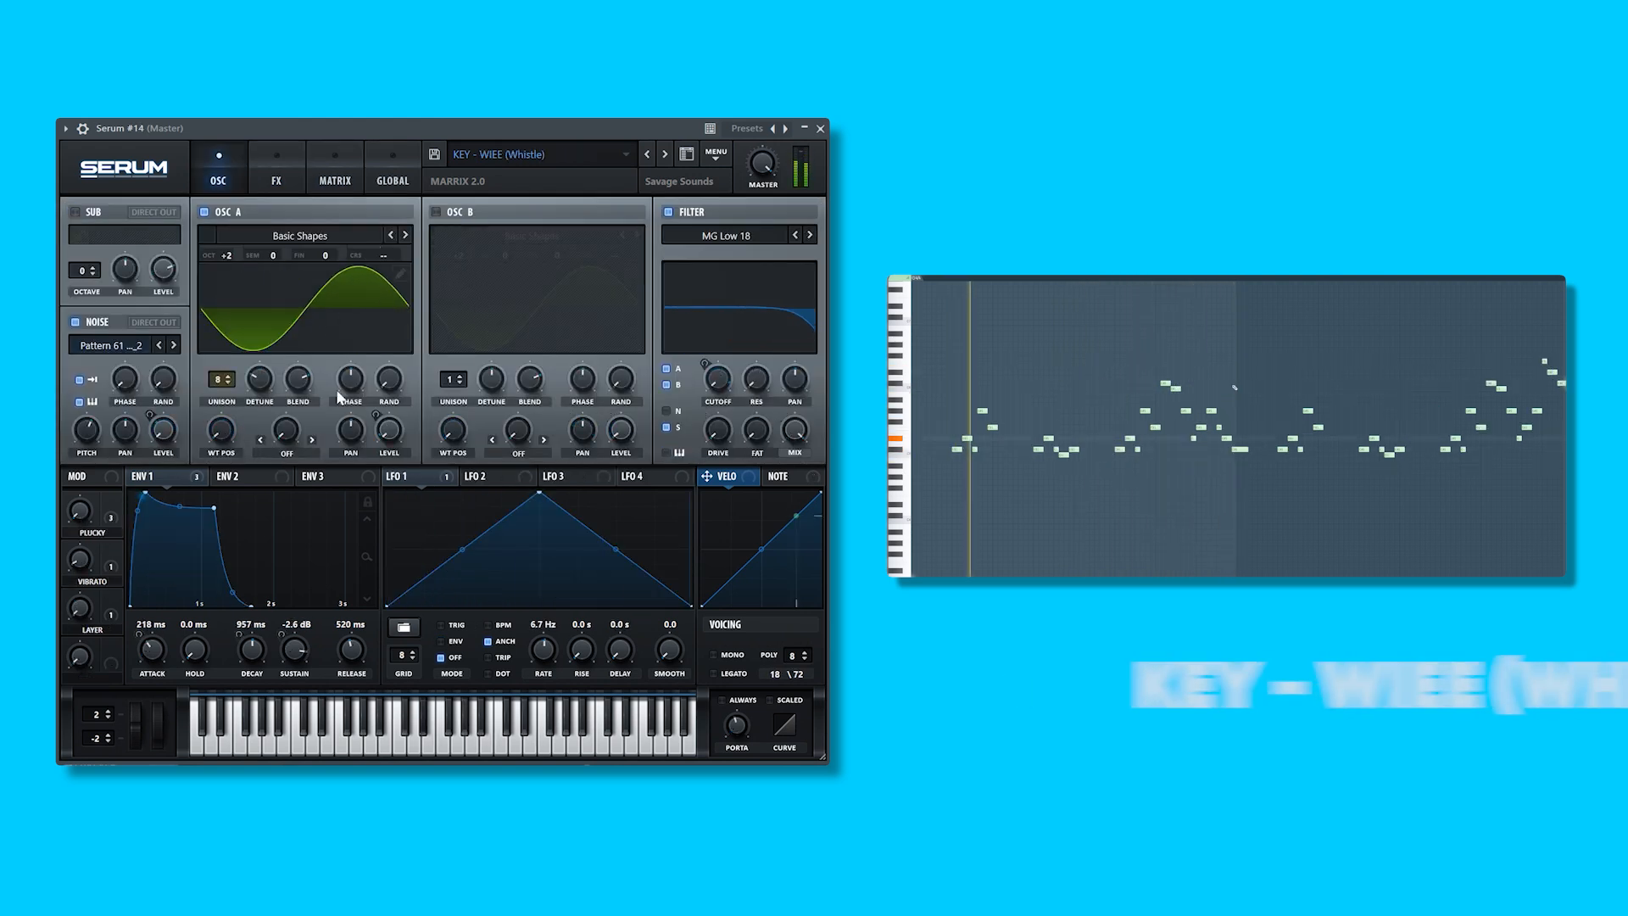
- Examine the effects and modulation matrix of the KEY - WIEE (Whistle) preset, then return to its oscillators
click(282, 185)
click(320, 182)
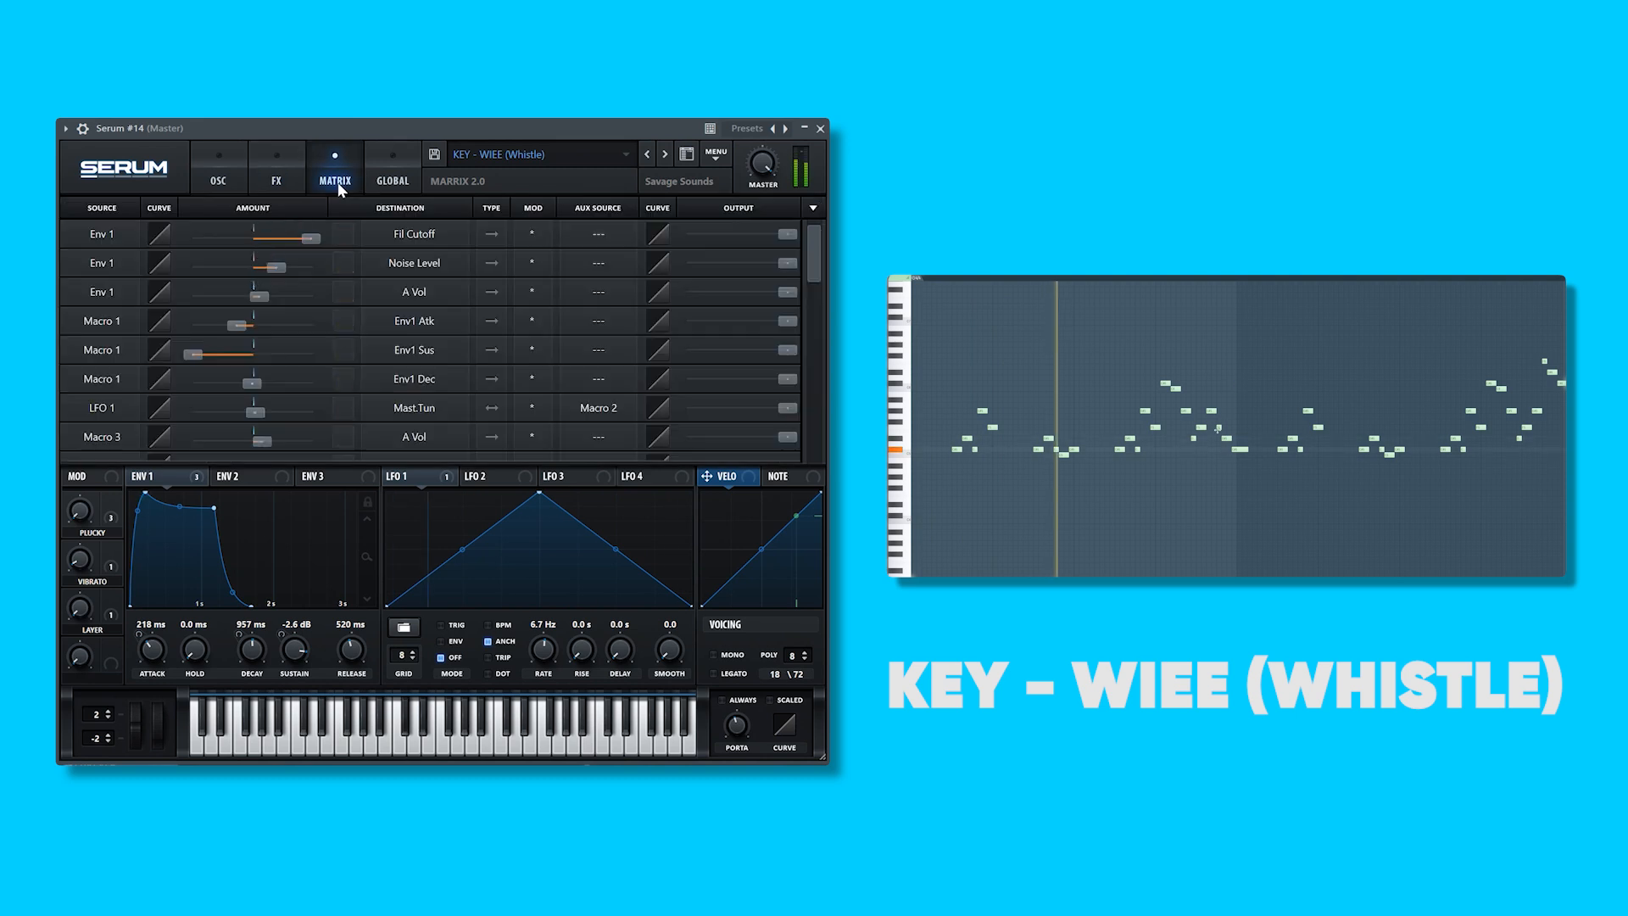
click(227, 187)
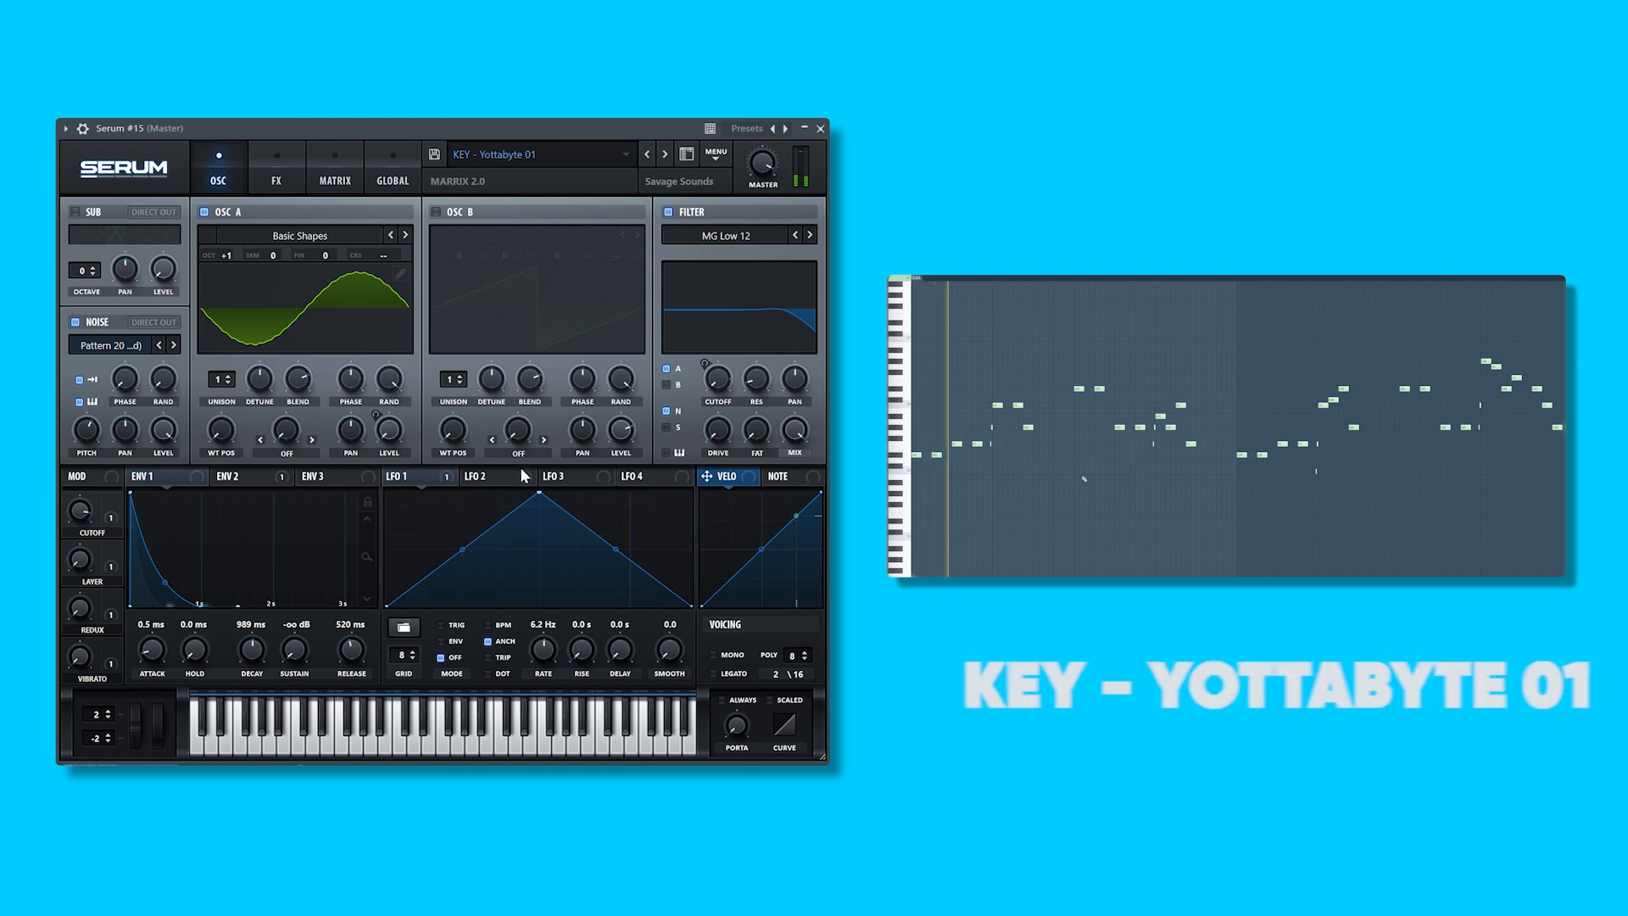
- Examine the effects and modulation matrix of the KEY - Yottabyte 01 preset, then return to its oscillators
click(278, 179)
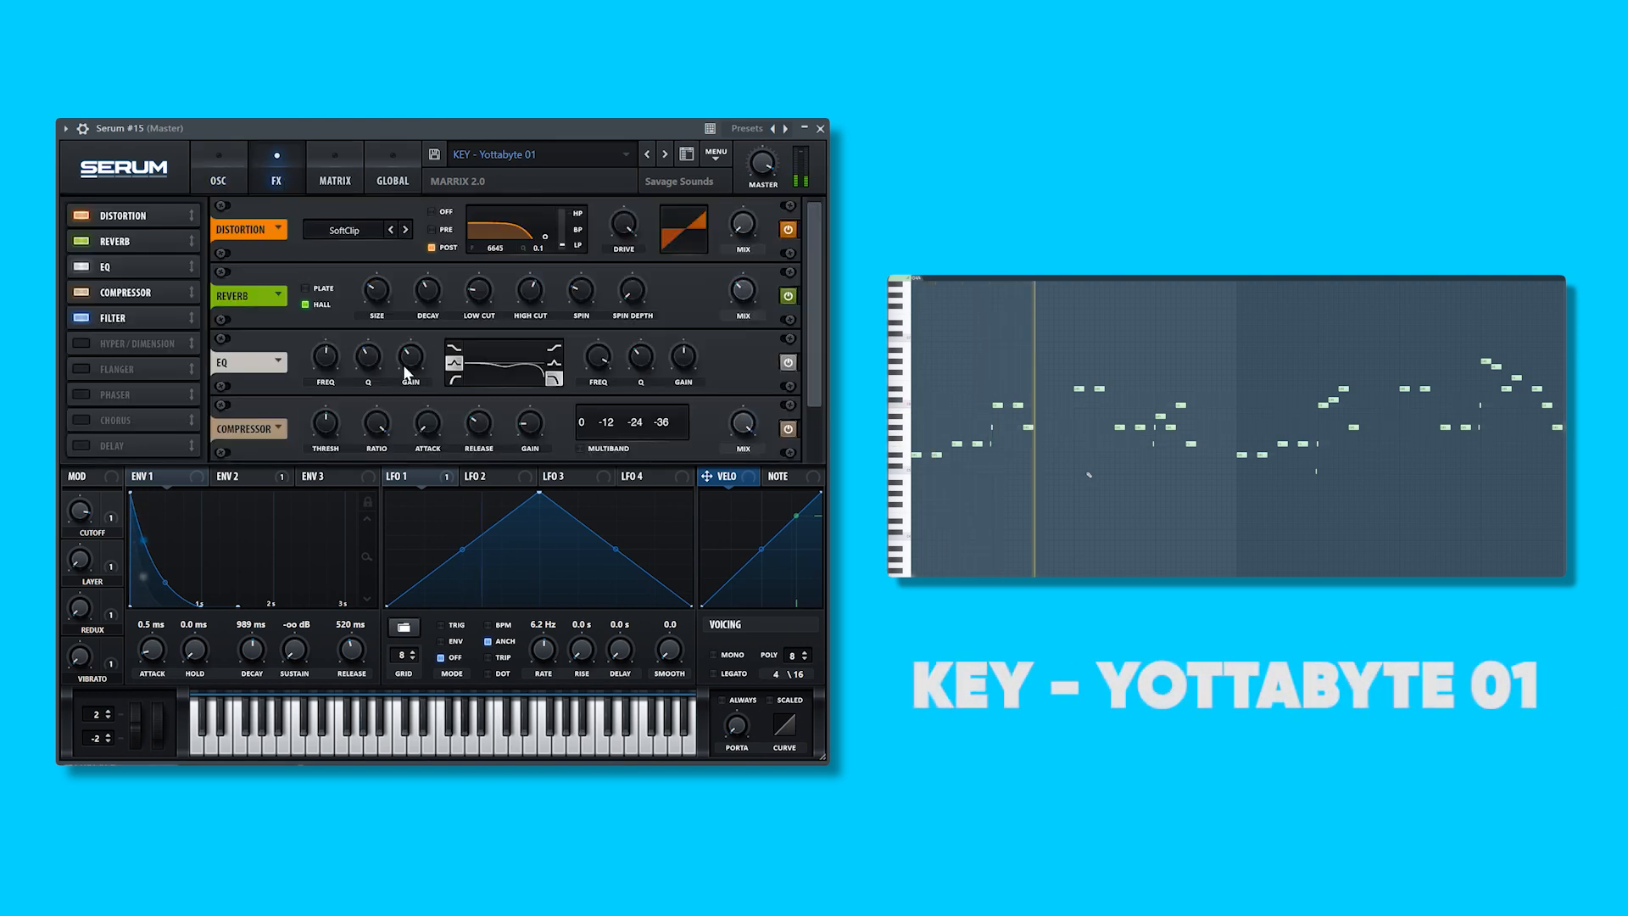
click(335, 185)
click(222, 178)
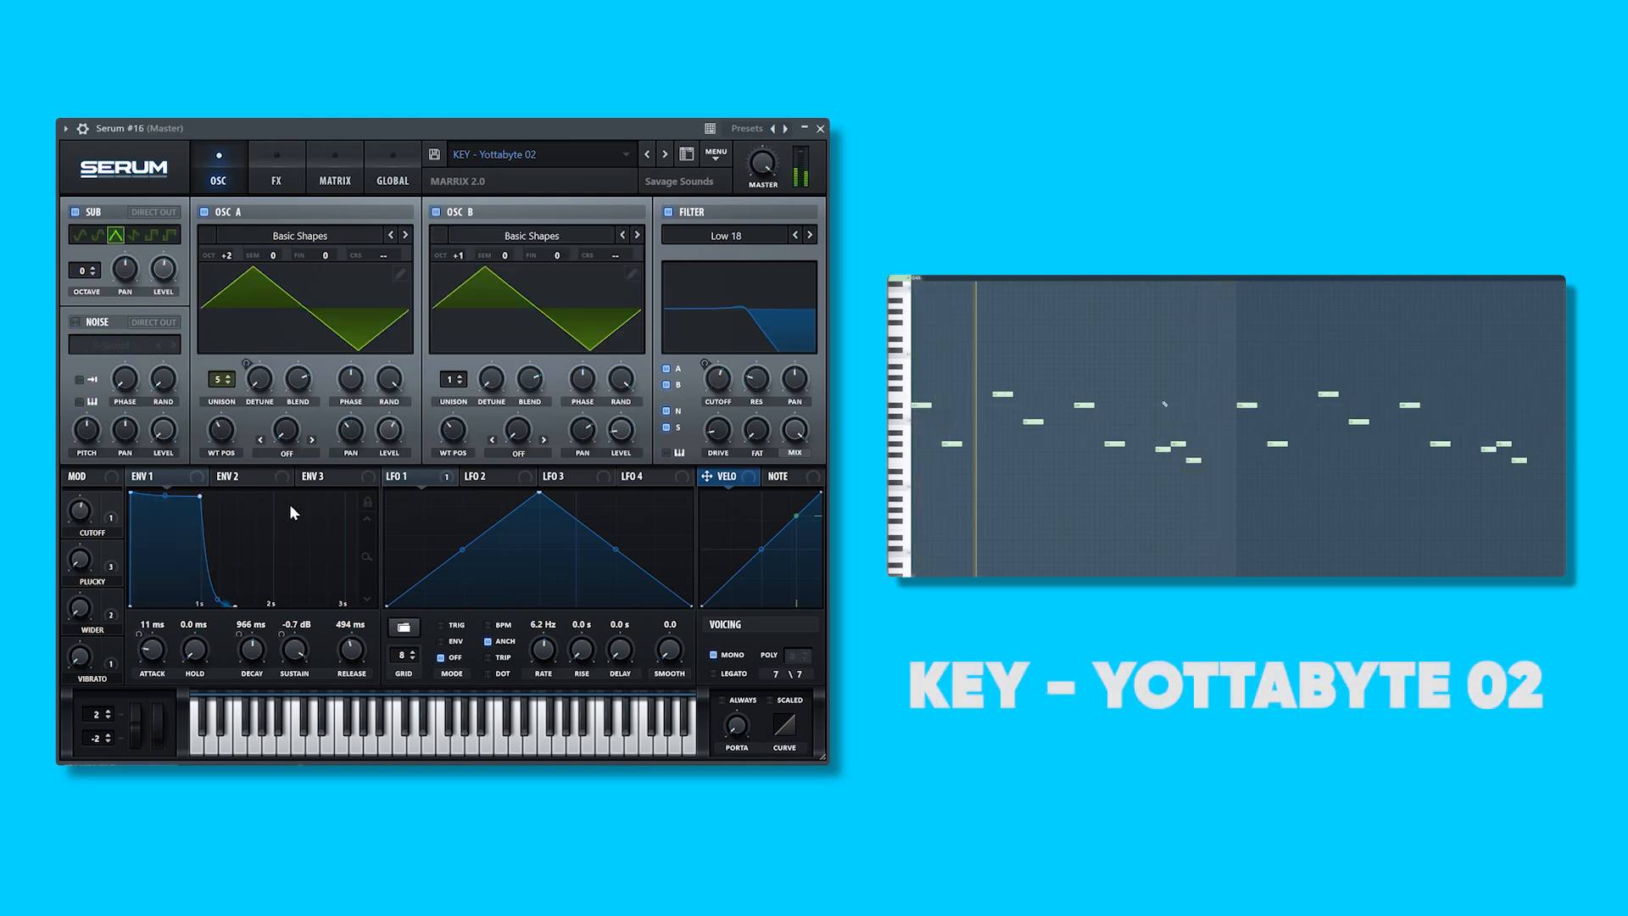
- Examine the effects and modulation matrix of the KEY - Yottabyte 02 preset, then return to its oscillators
click(274, 180)
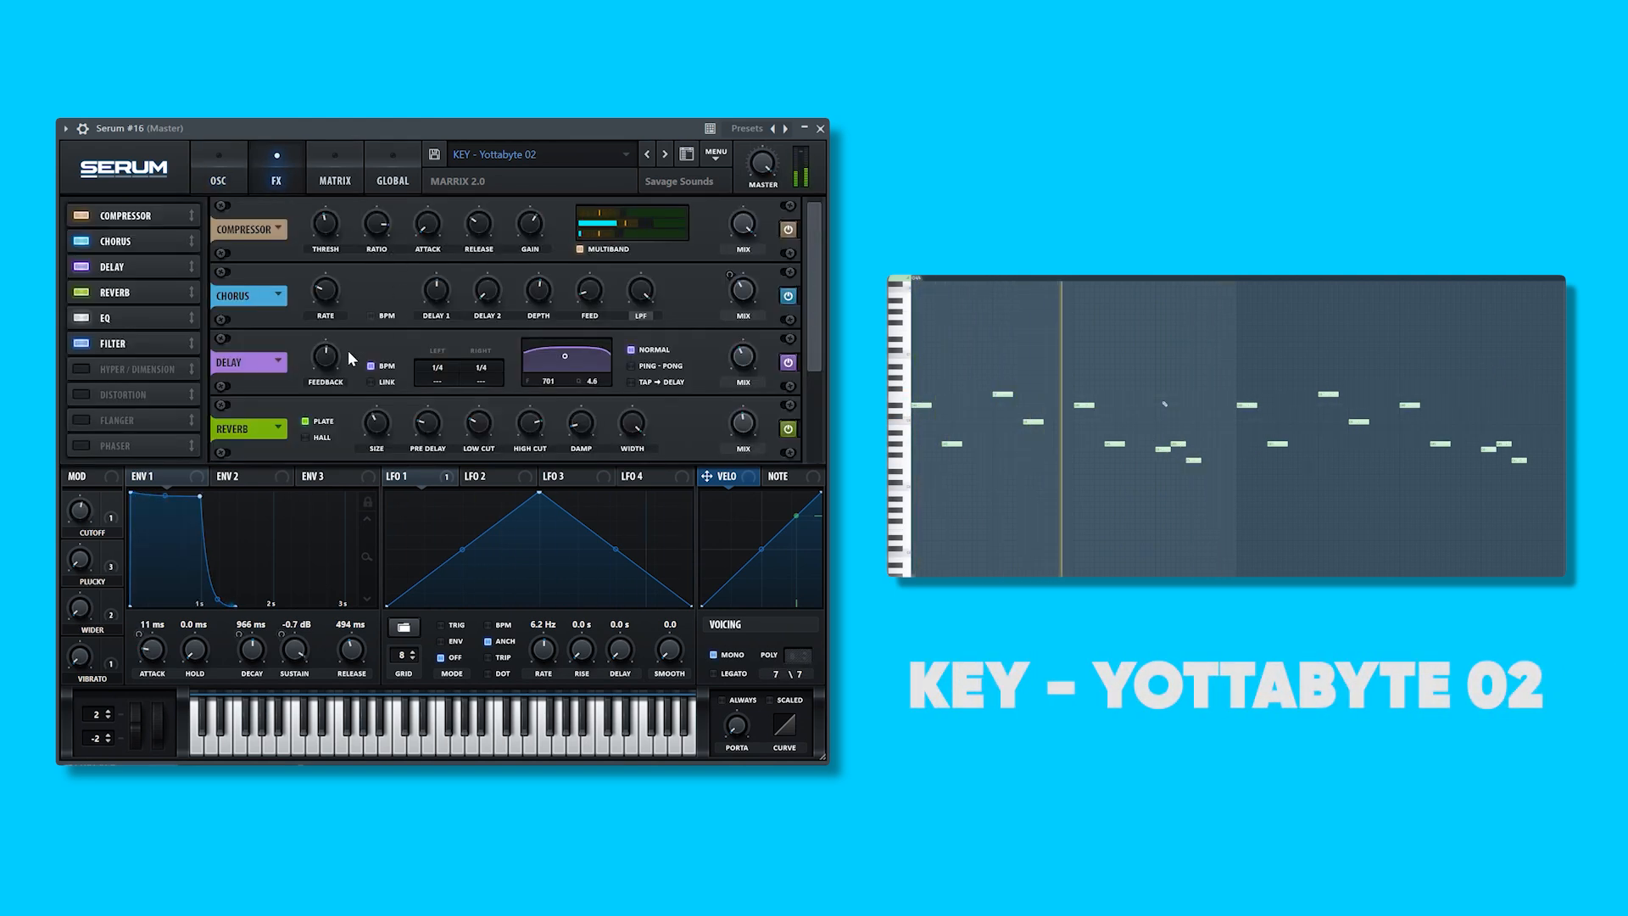
click(333, 180)
click(217, 175)
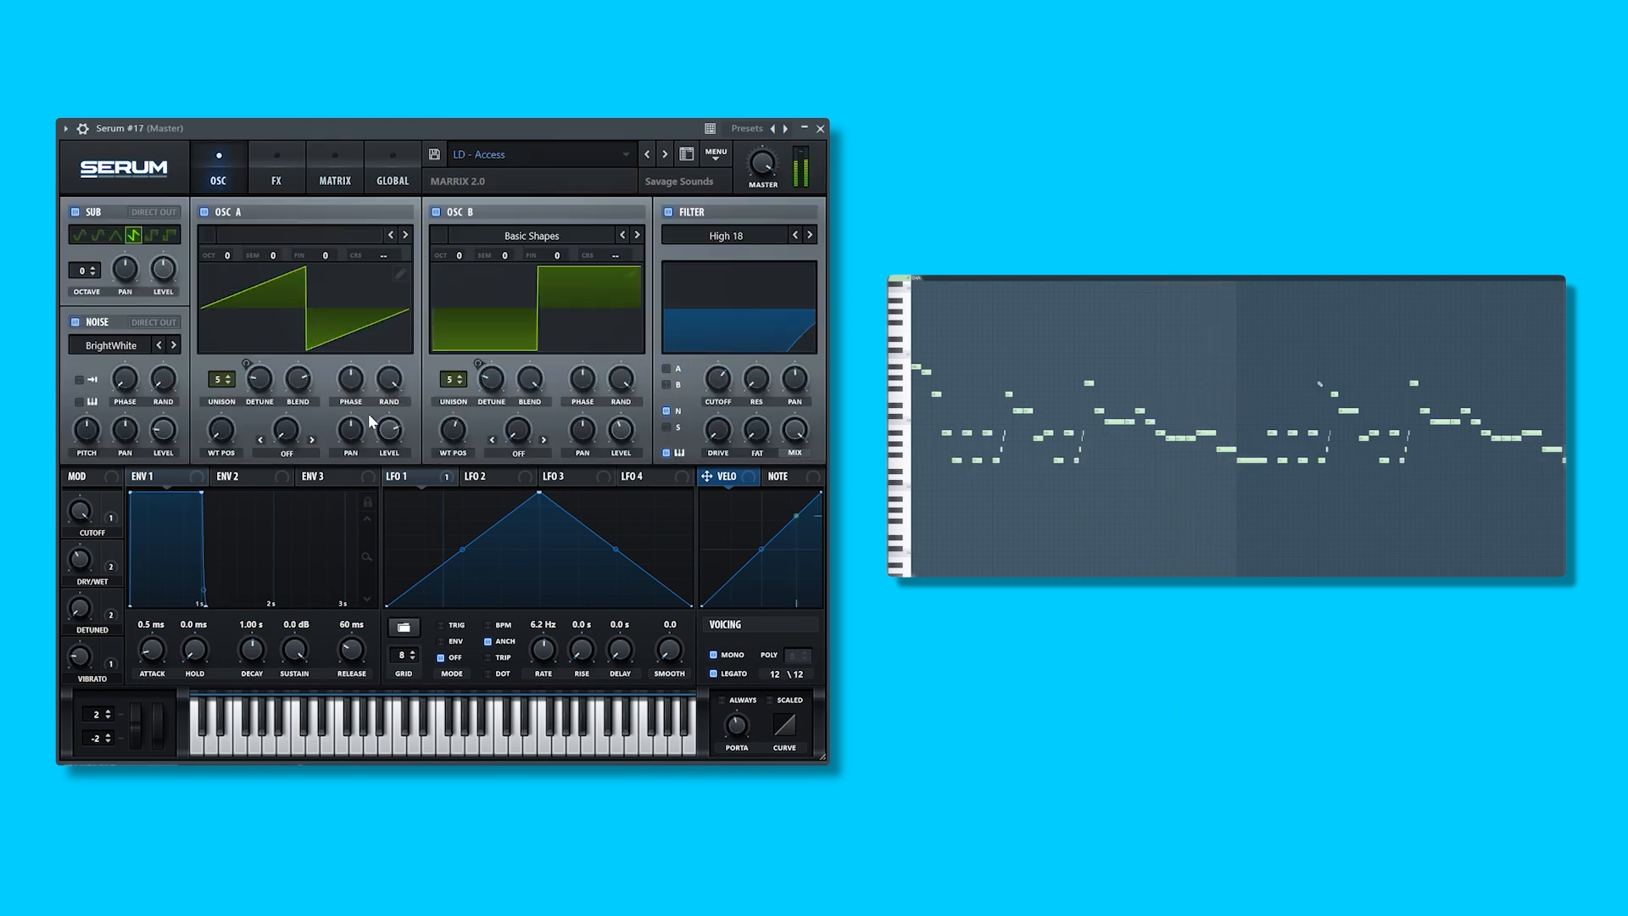
- Examine the effects and modulation matrix of the LD - Access preset, then return to its oscillators
click(274, 173)
click(335, 174)
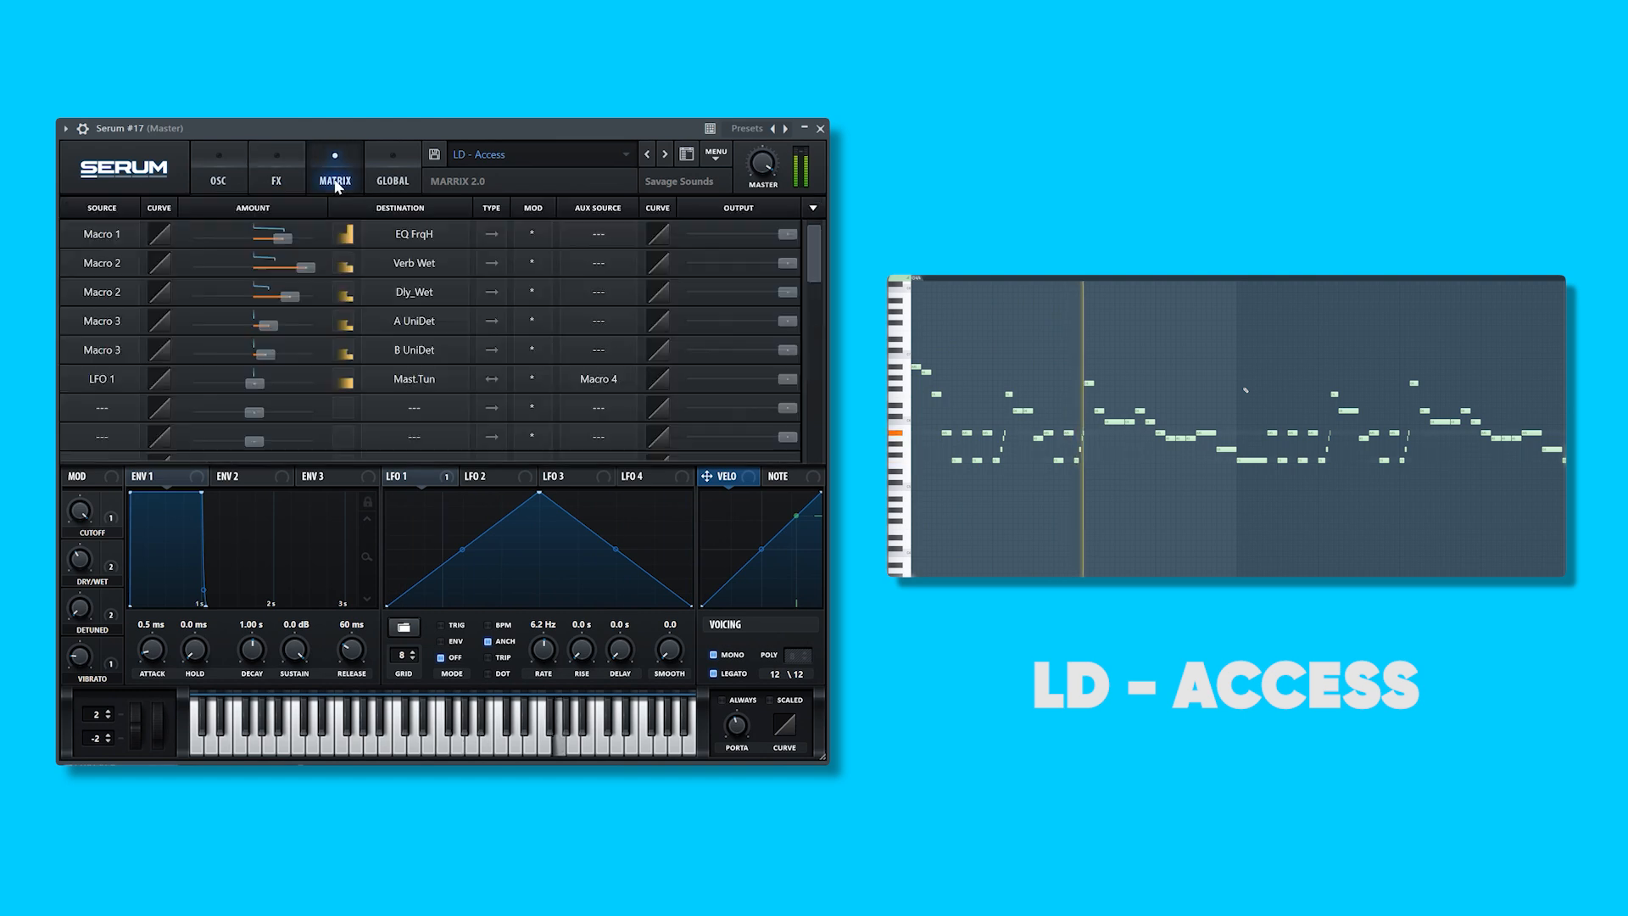
click(218, 174)
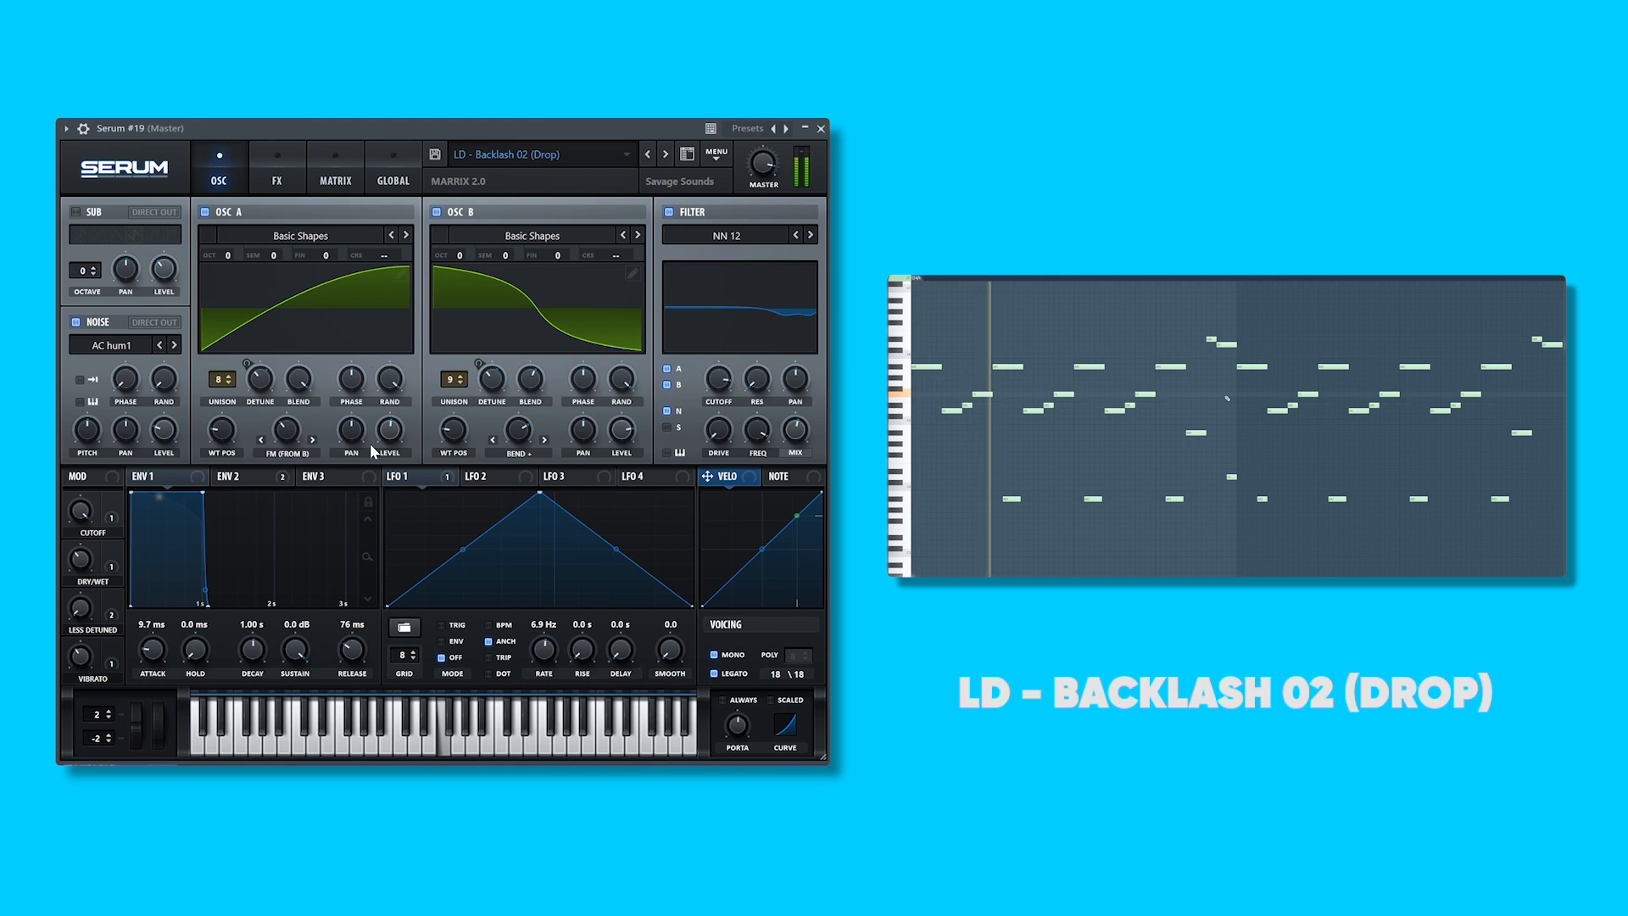
- Examine the effects and modulation matrix of the LD - Backlash 02 (Drop) preset, then return to its oscillators
click(280, 177)
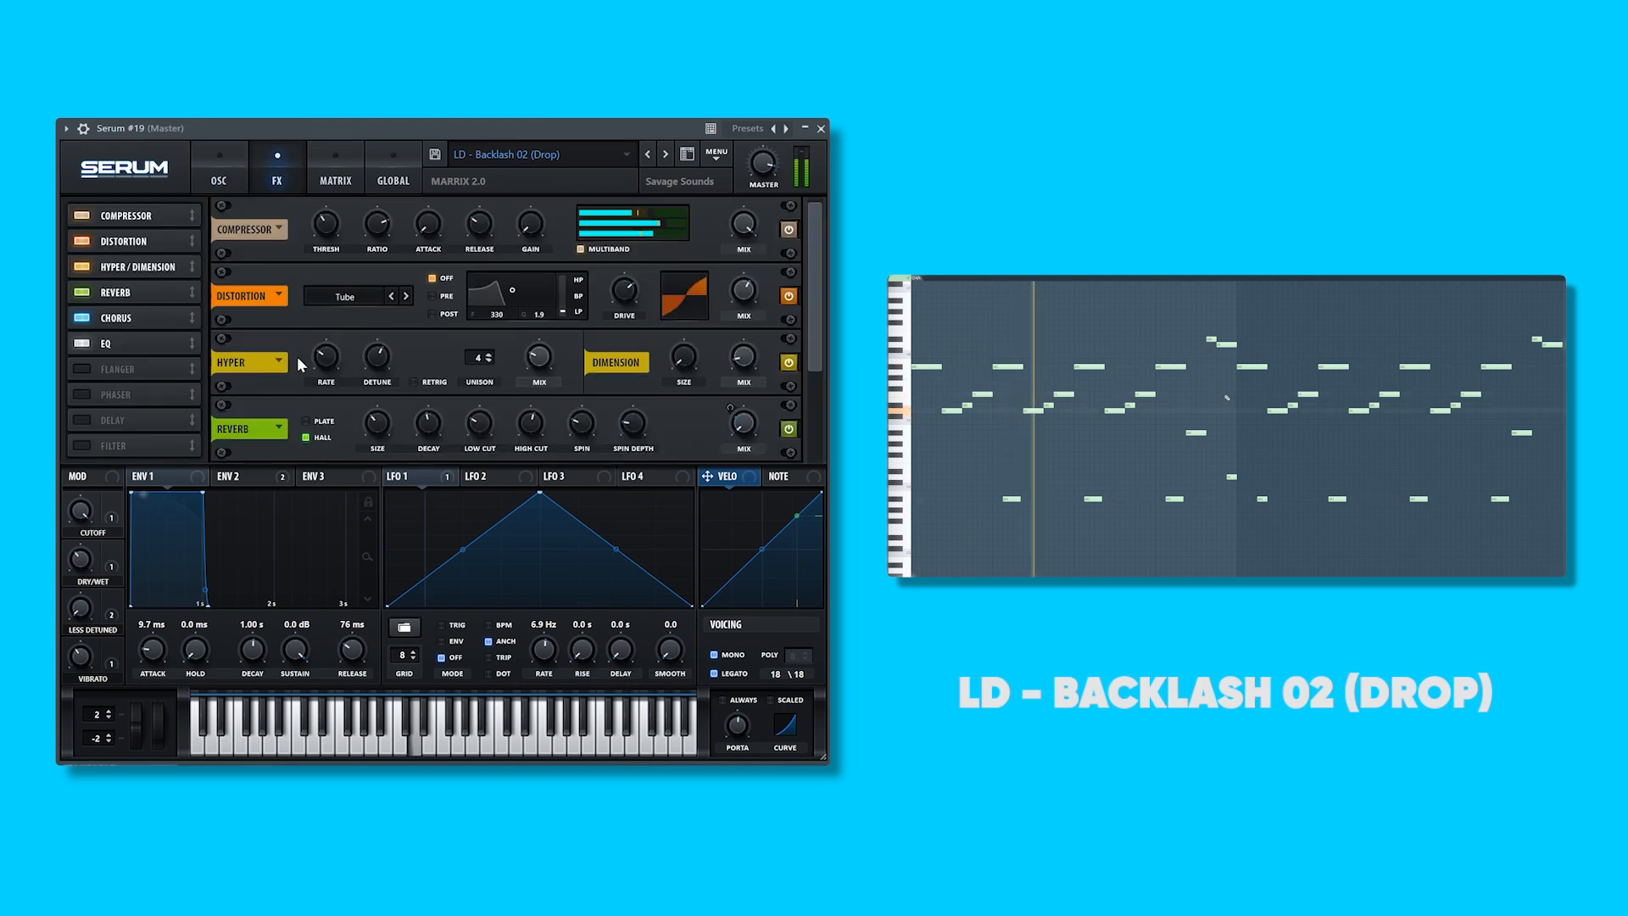
click(338, 180)
click(218, 180)
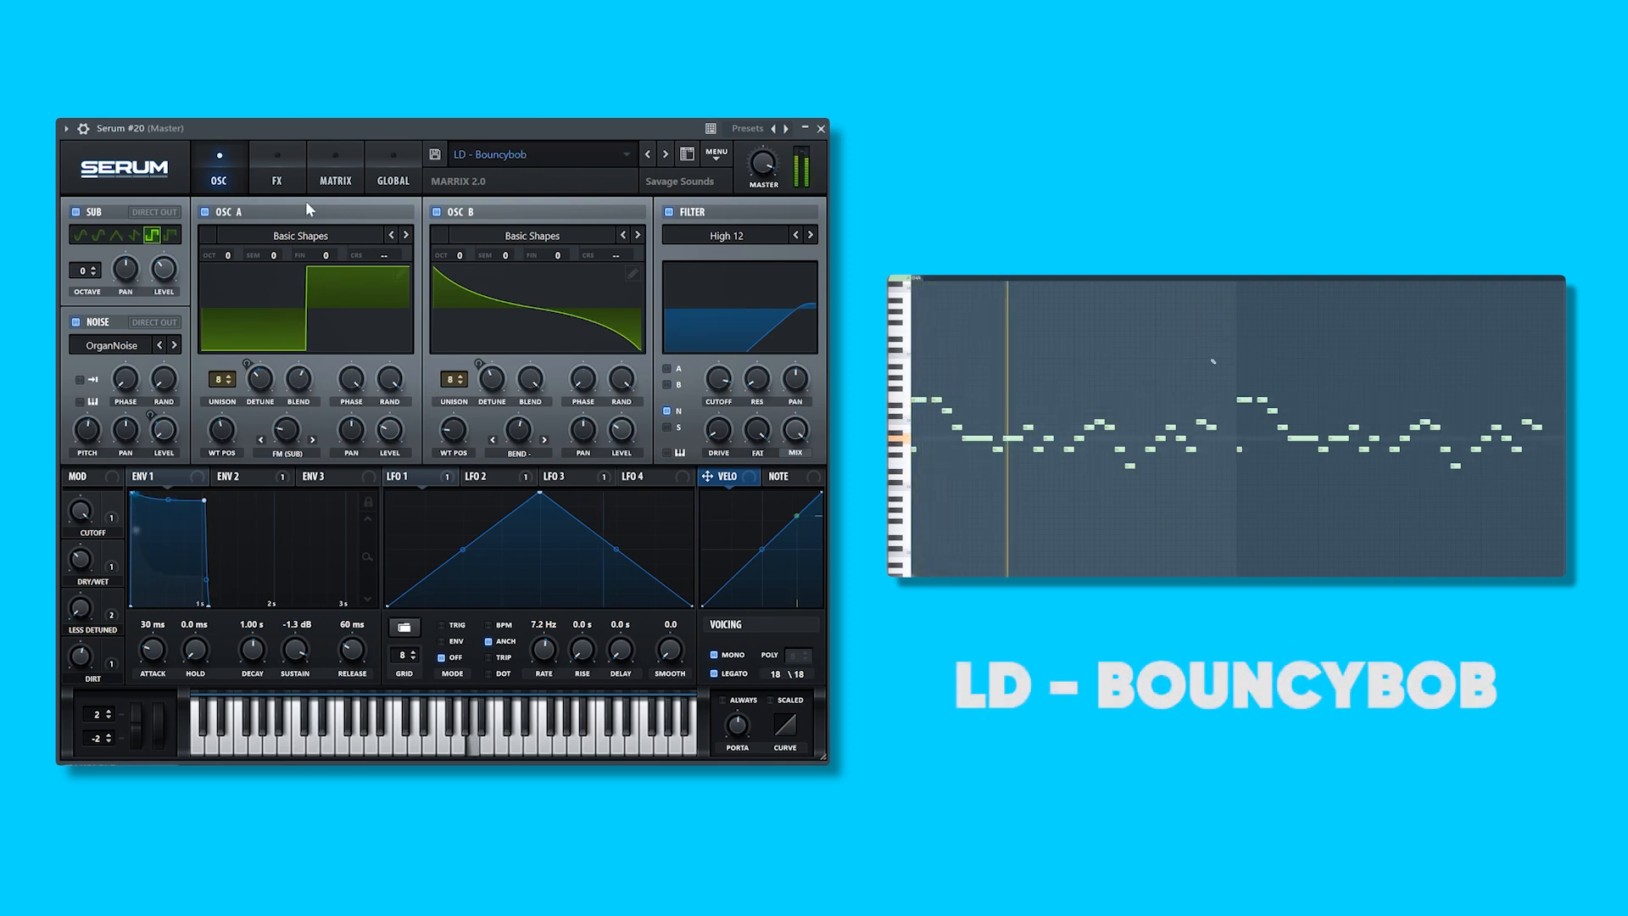
- Examine the effects and modulation matrices of the LD - Bouncybob and LD - Breach presets, ending on the LD - Breach oscillators
click(284, 179)
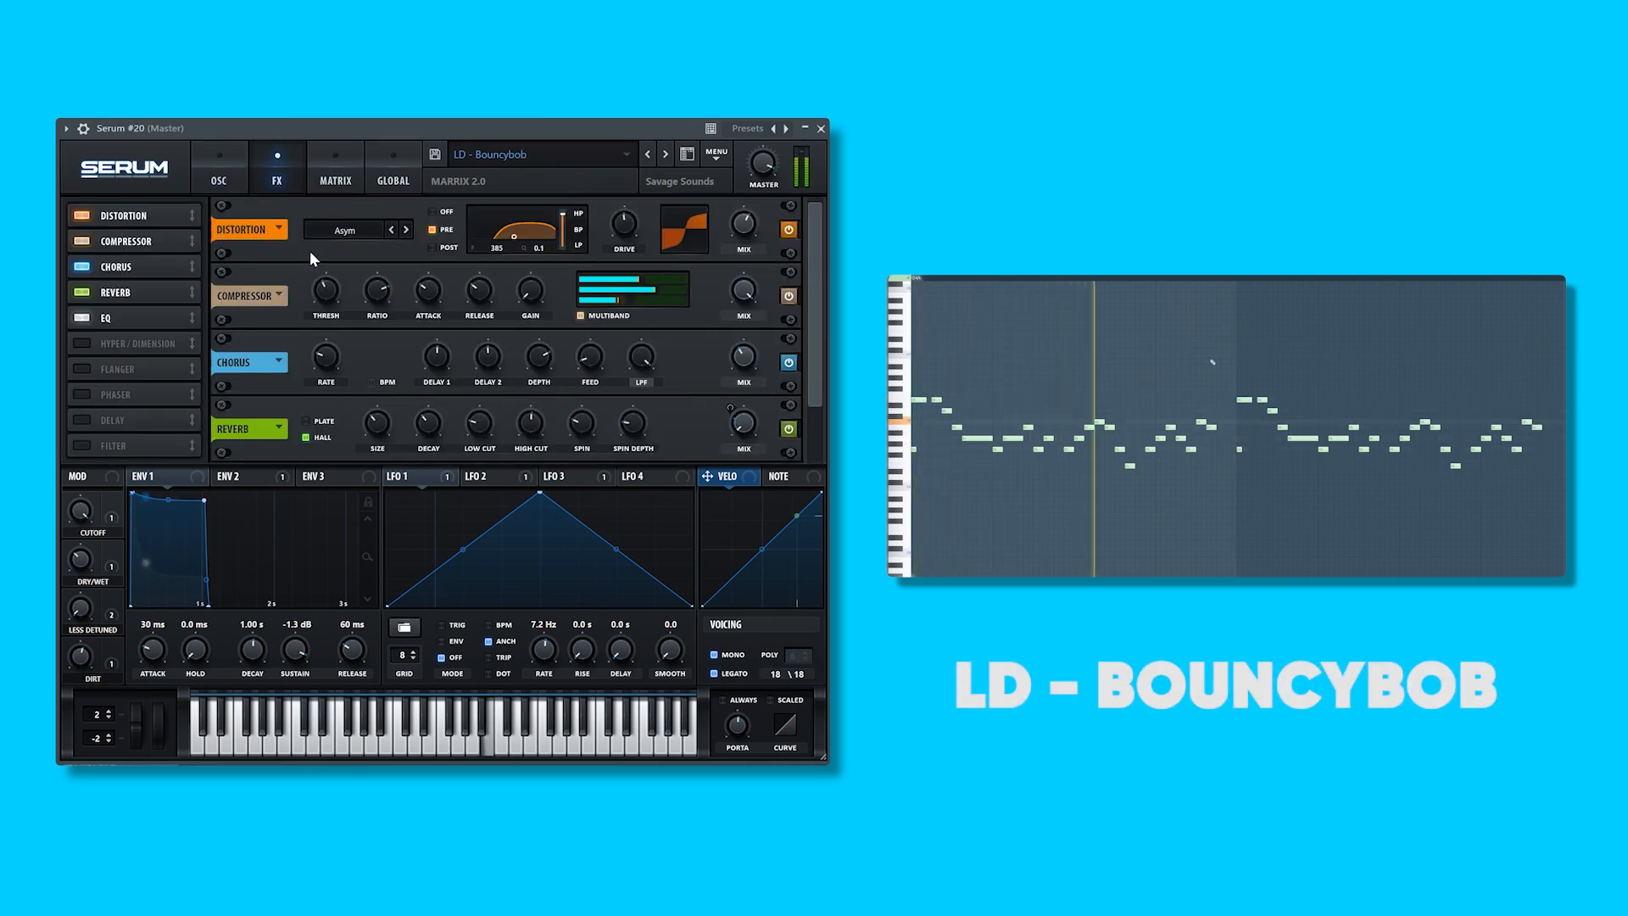
click(336, 179)
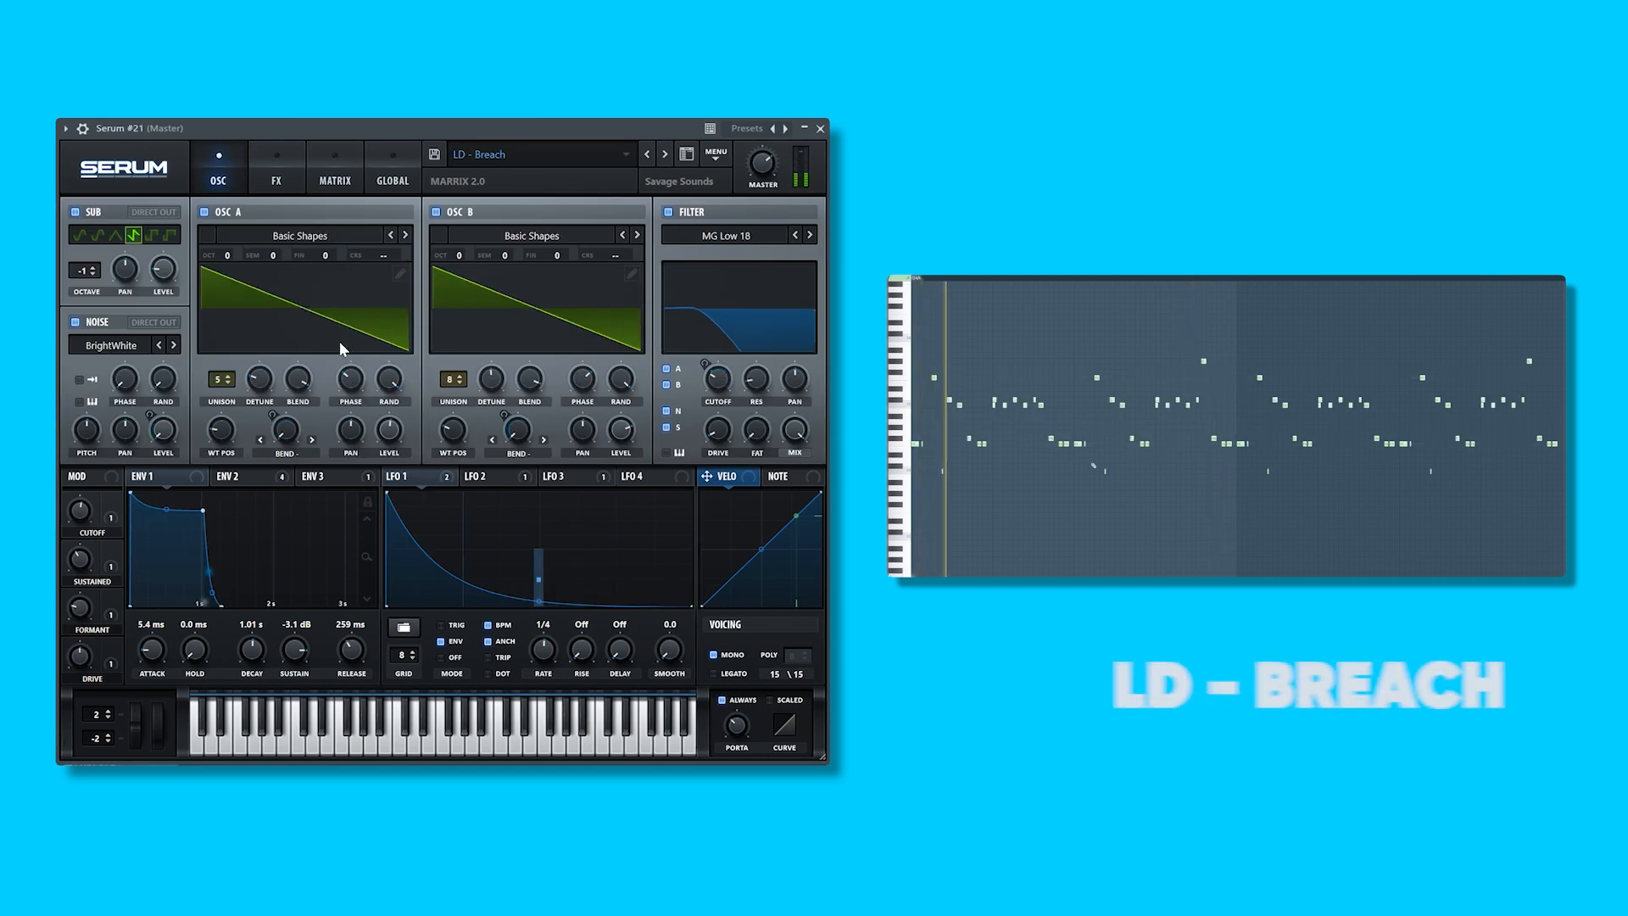
click(276, 174)
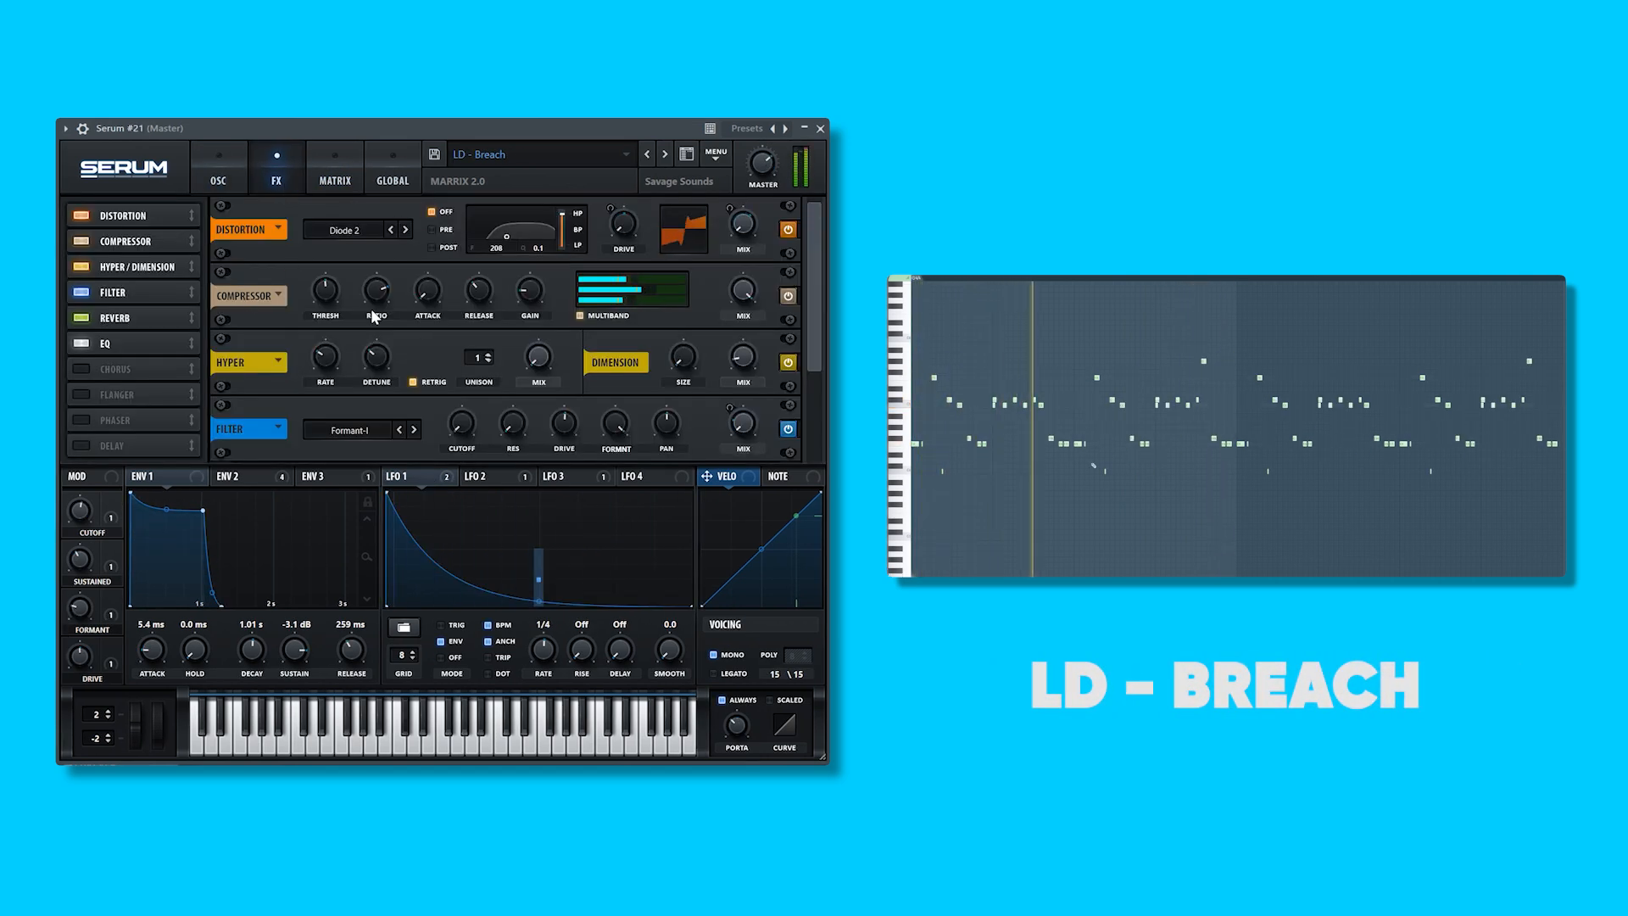
click(337, 186)
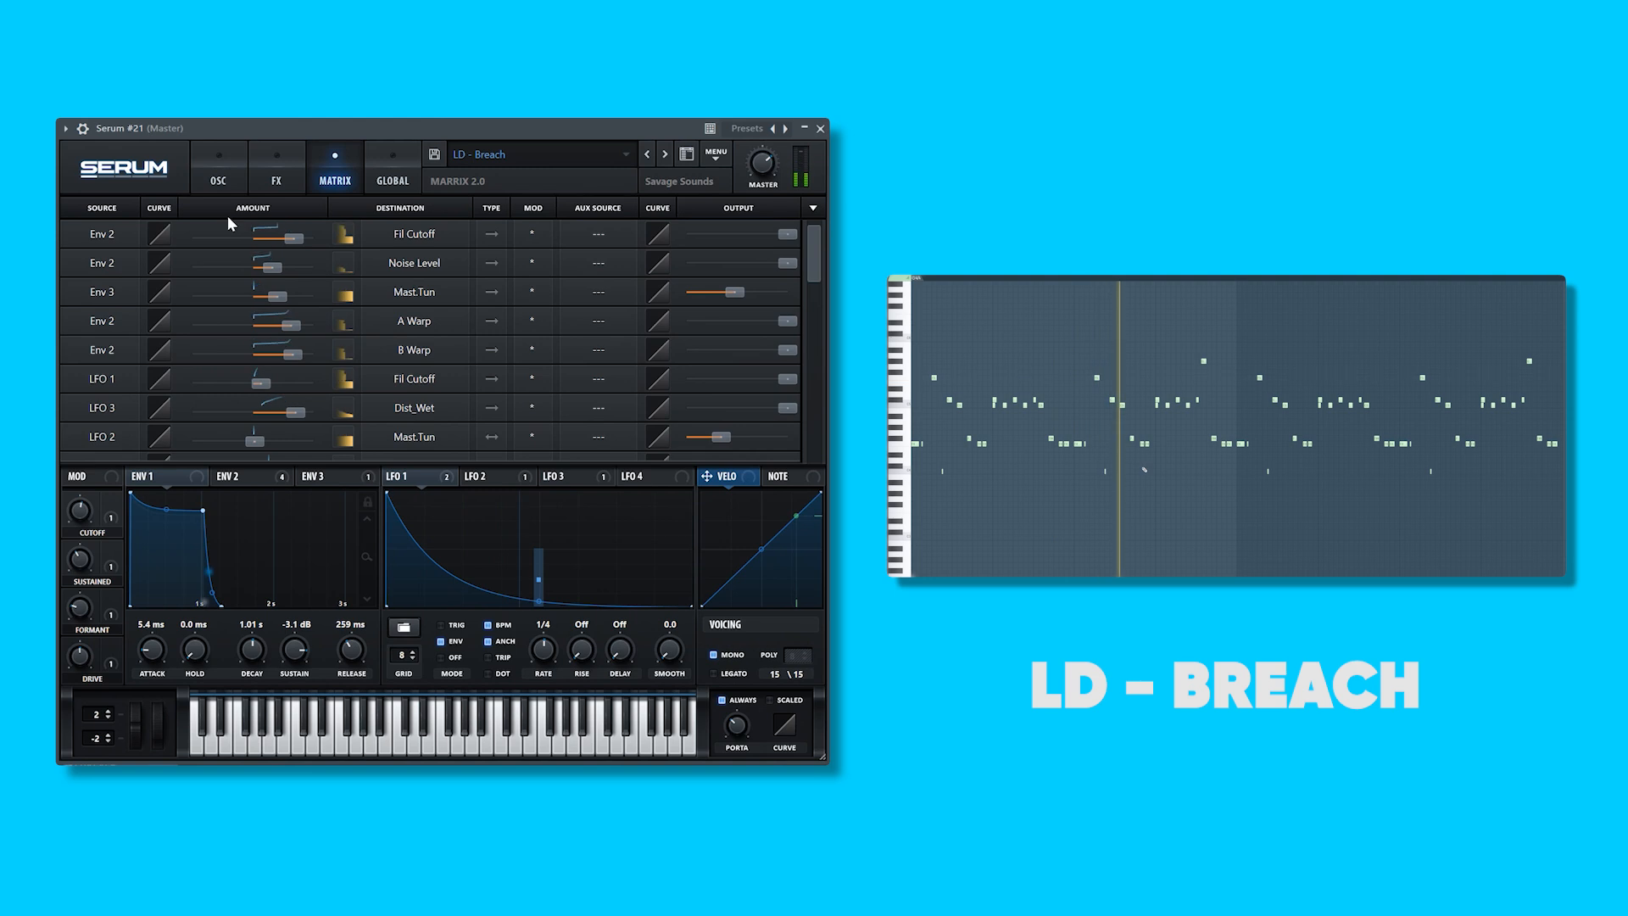
click(218, 174)
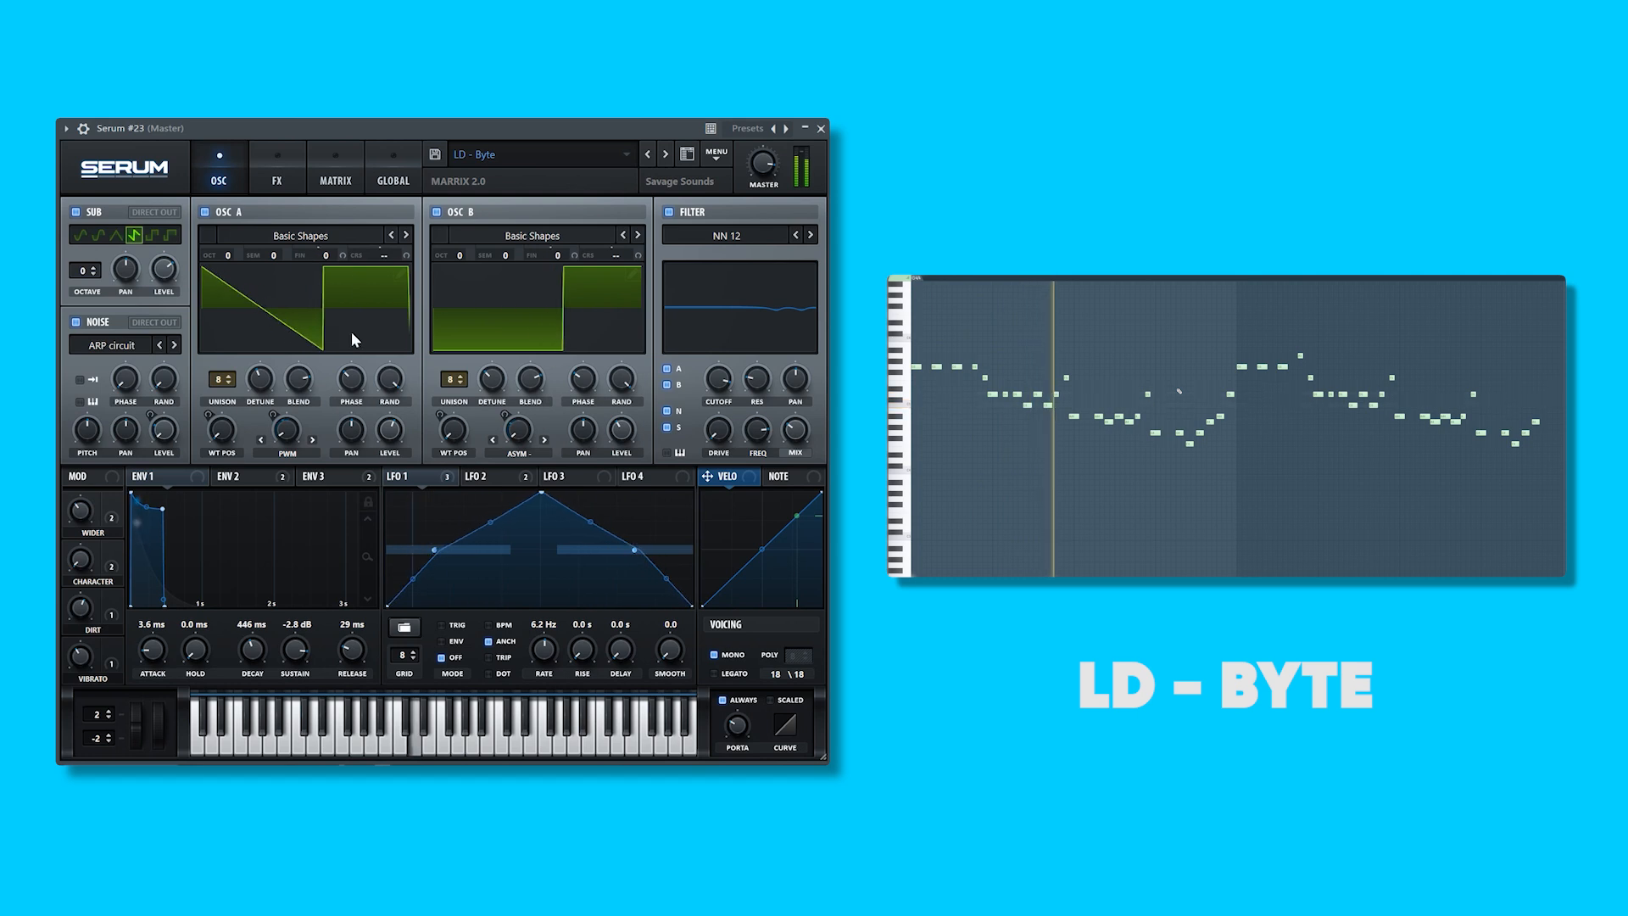
- Examine the effects and modulation matrices of the LD - Byte and LD - Dragon presets, ending on the LD - Dragon oscillators
click(277, 173)
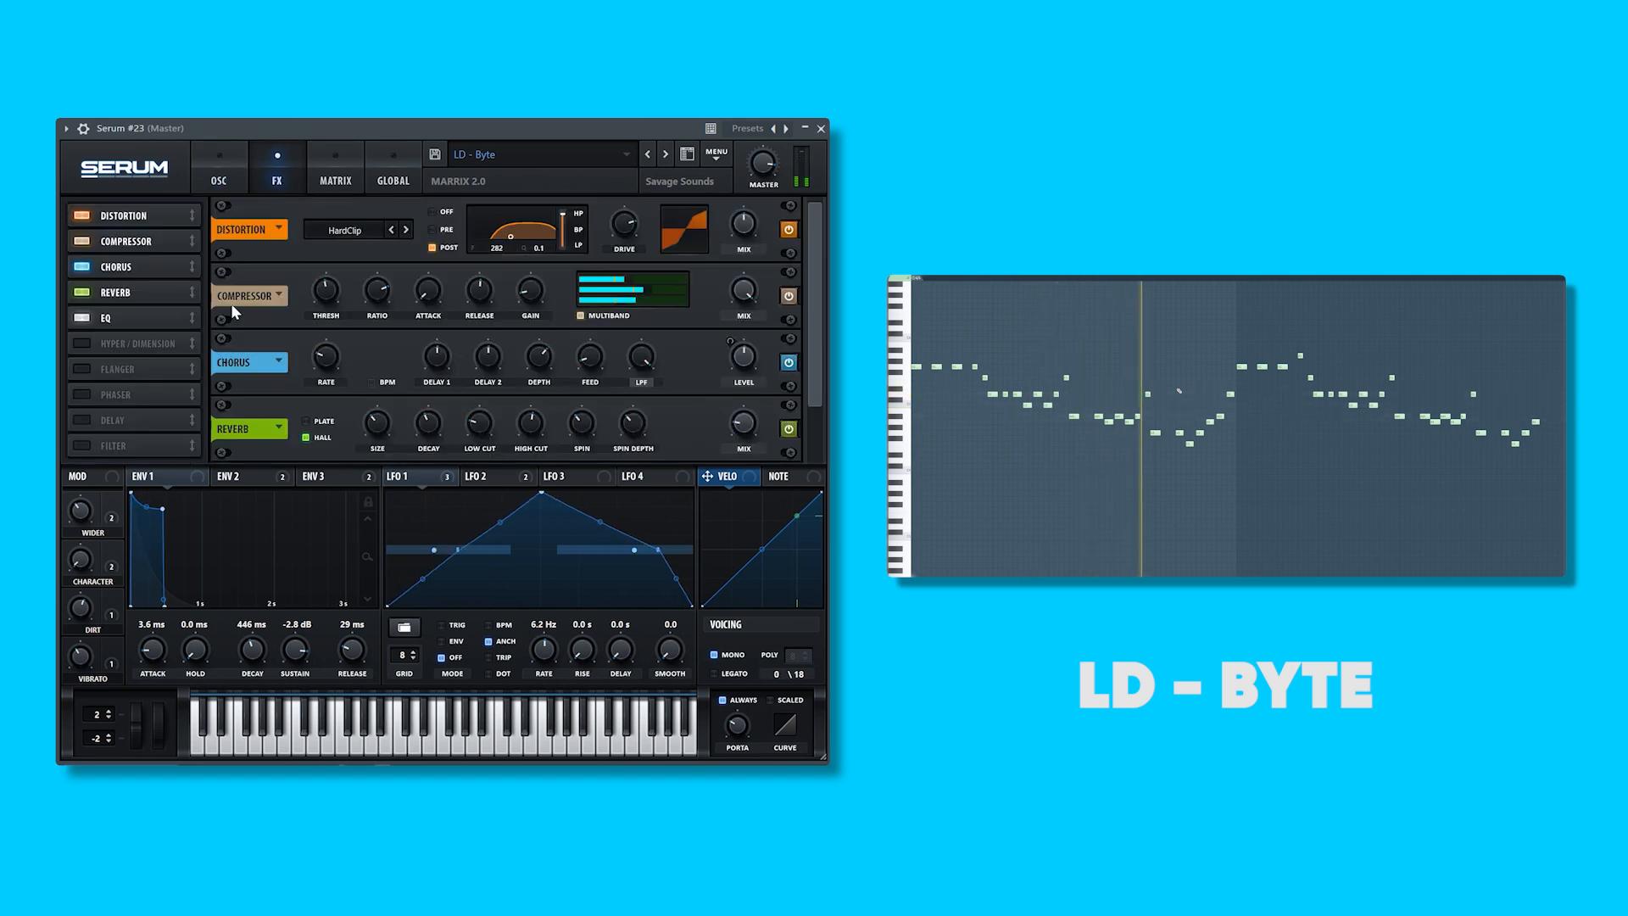
click(336, 174)
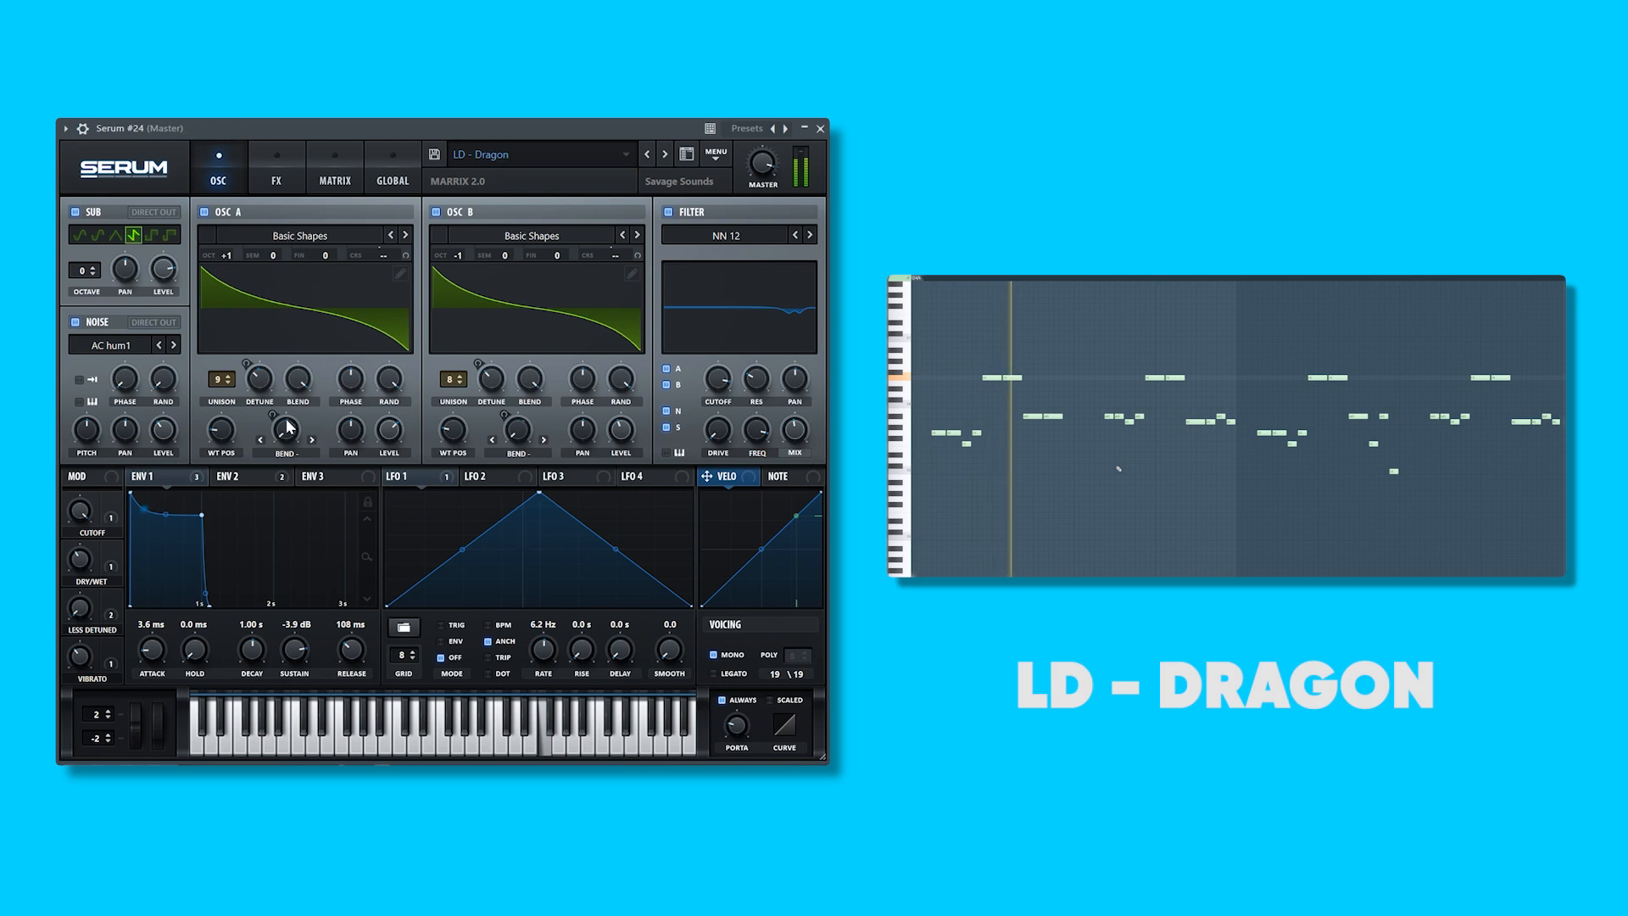
click(277, 180)
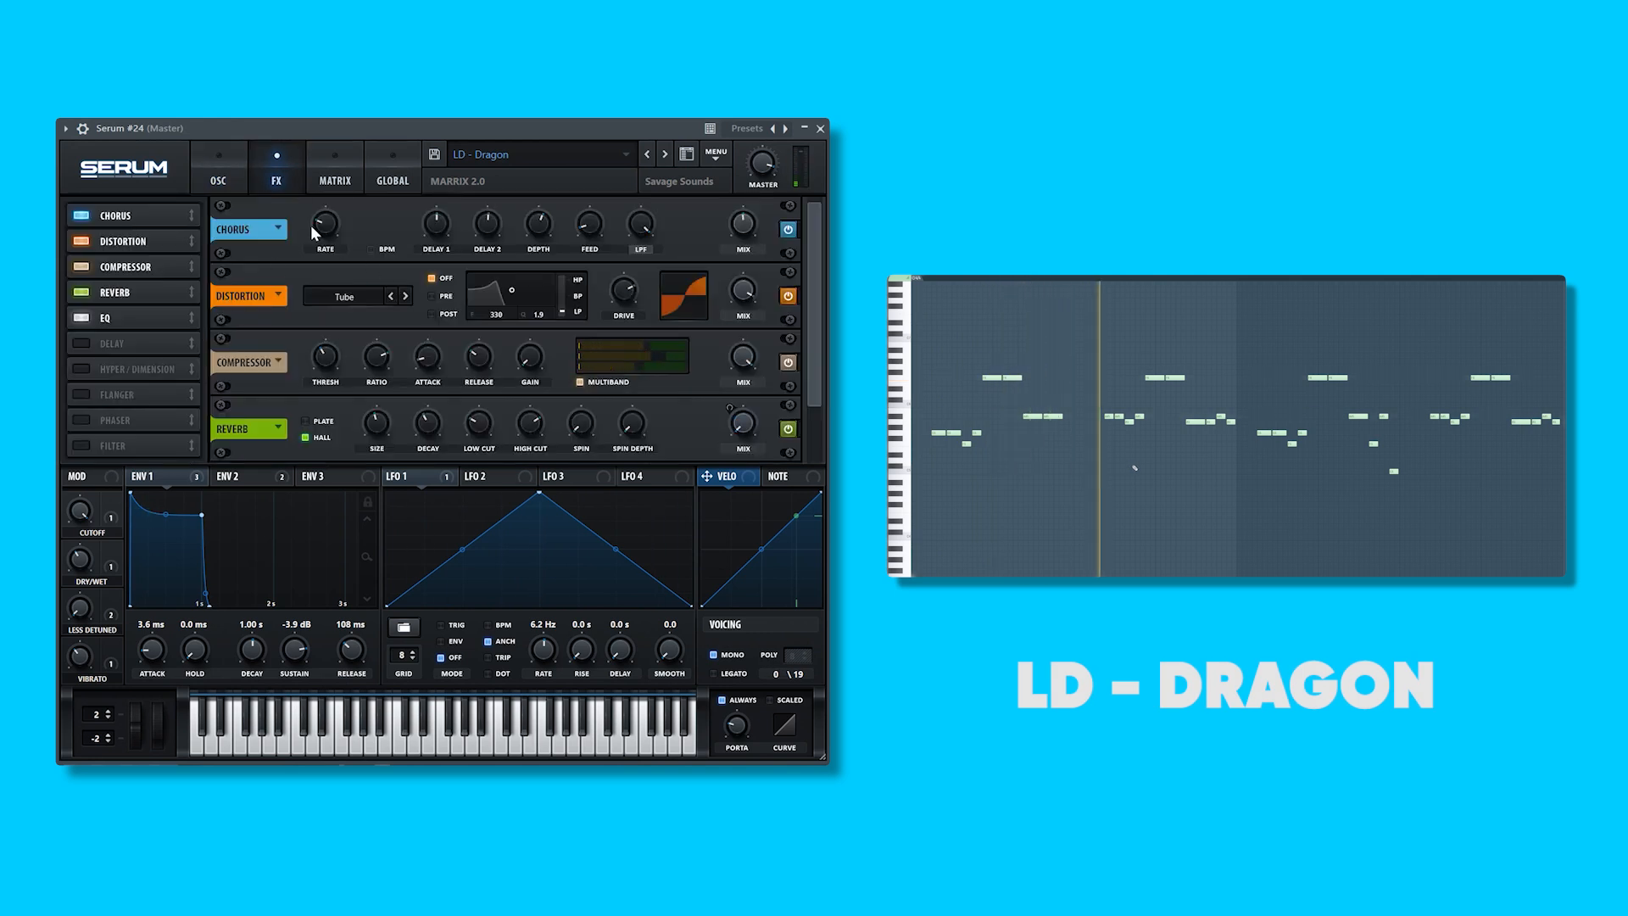
click(336, 180)
click(223, 180)
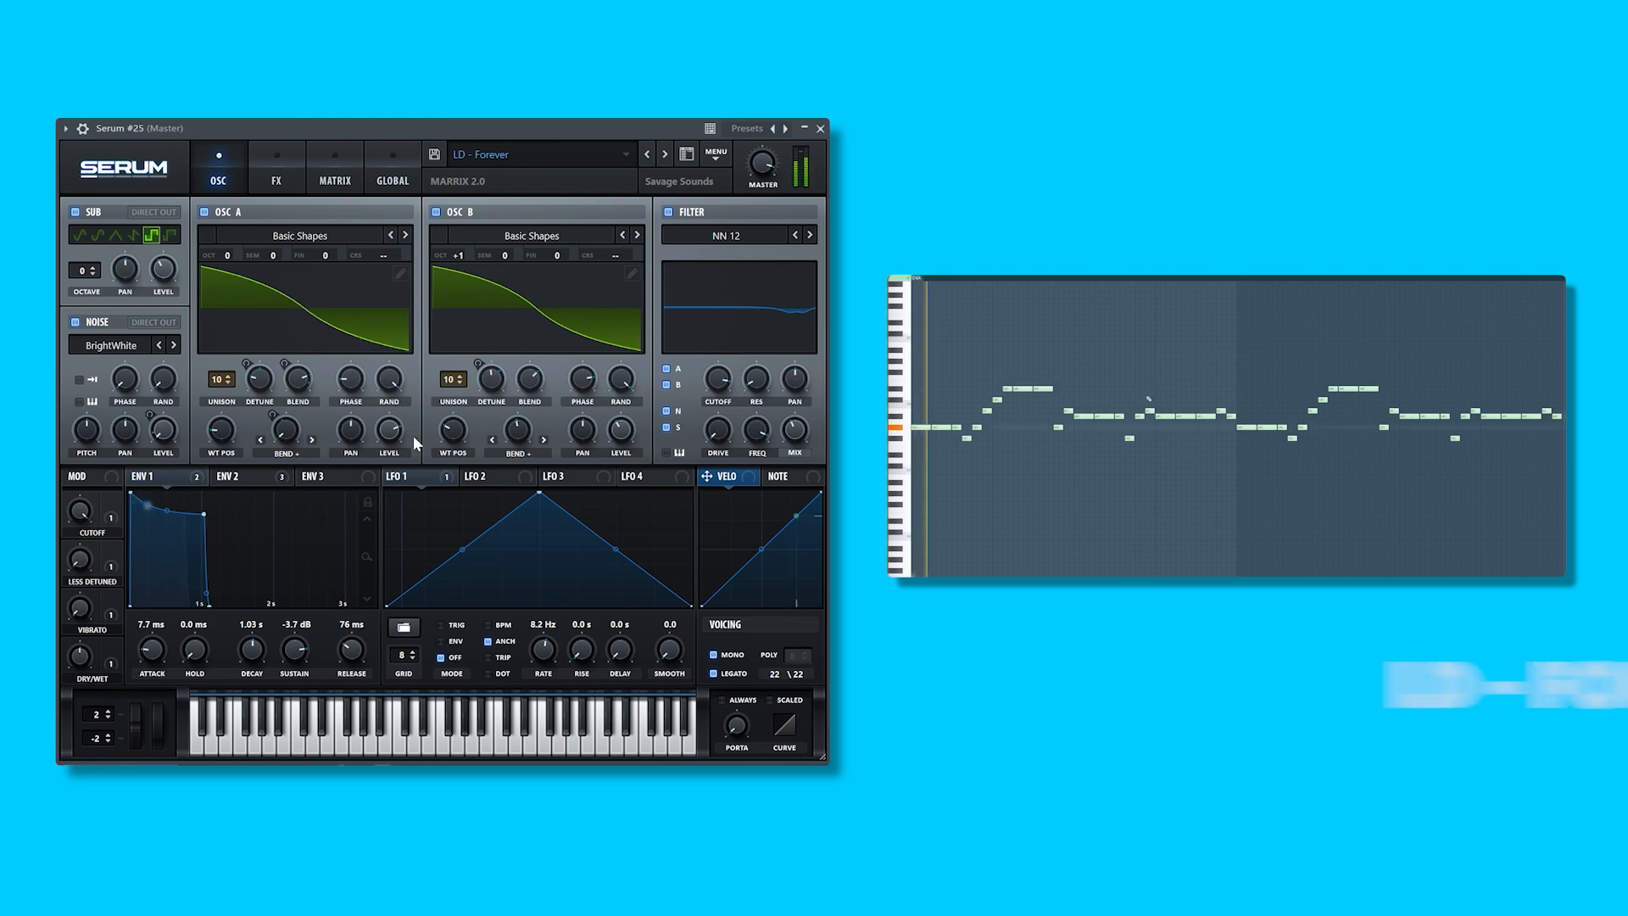
- Examine the effects and modulation matrix of the LD - Forever preset, then return to its oscillators
click(277, 180)
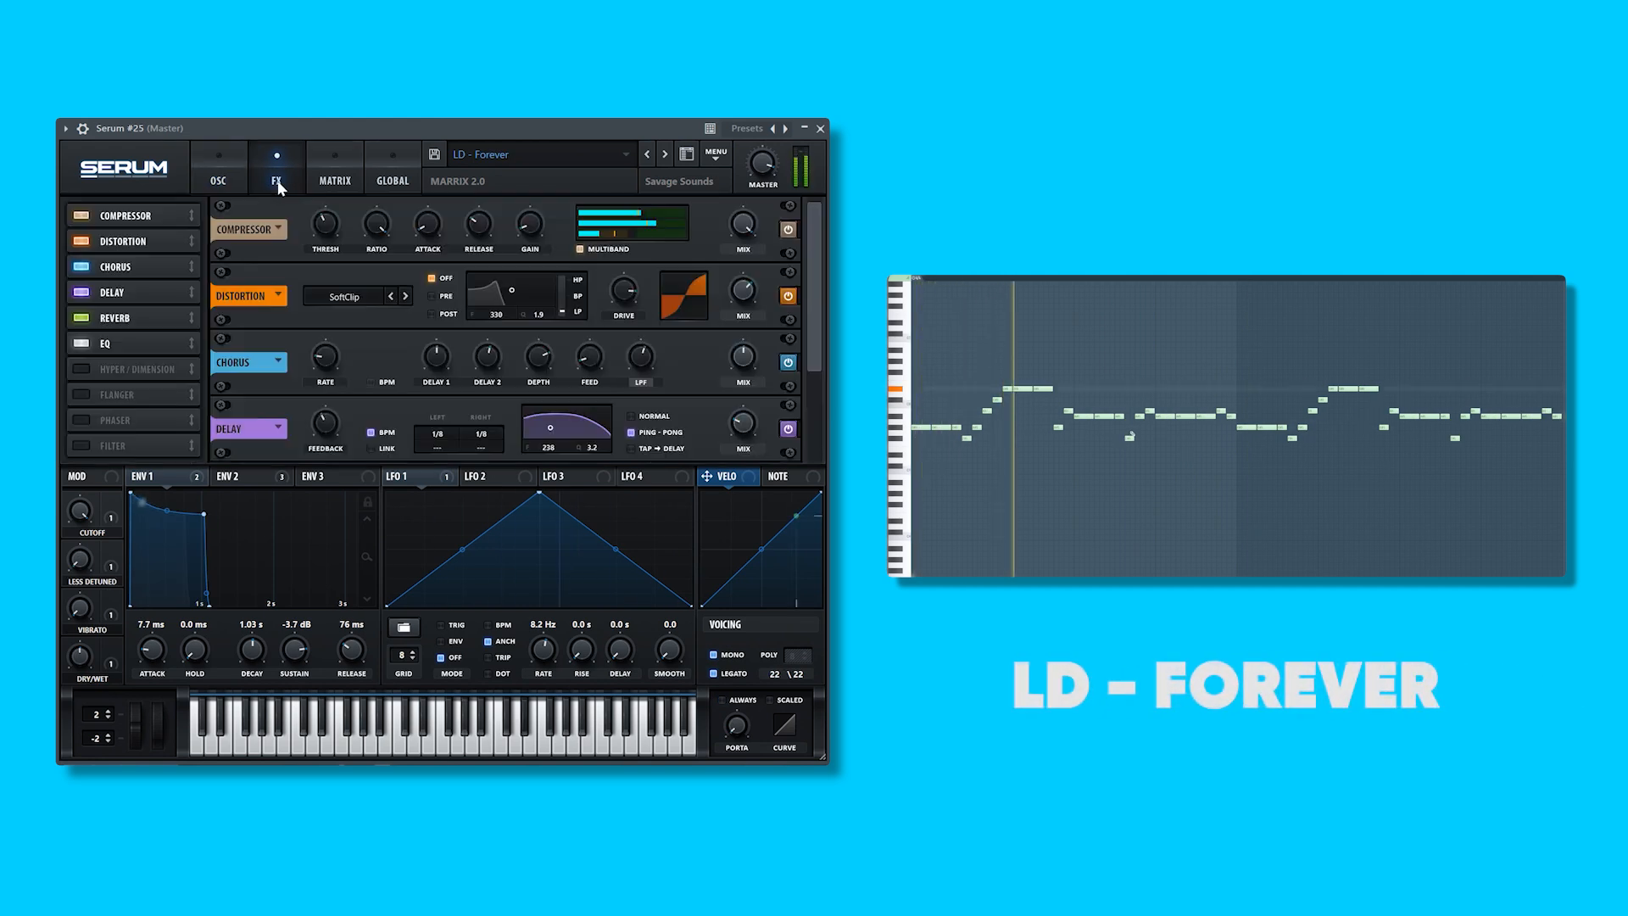
click(343, 179)
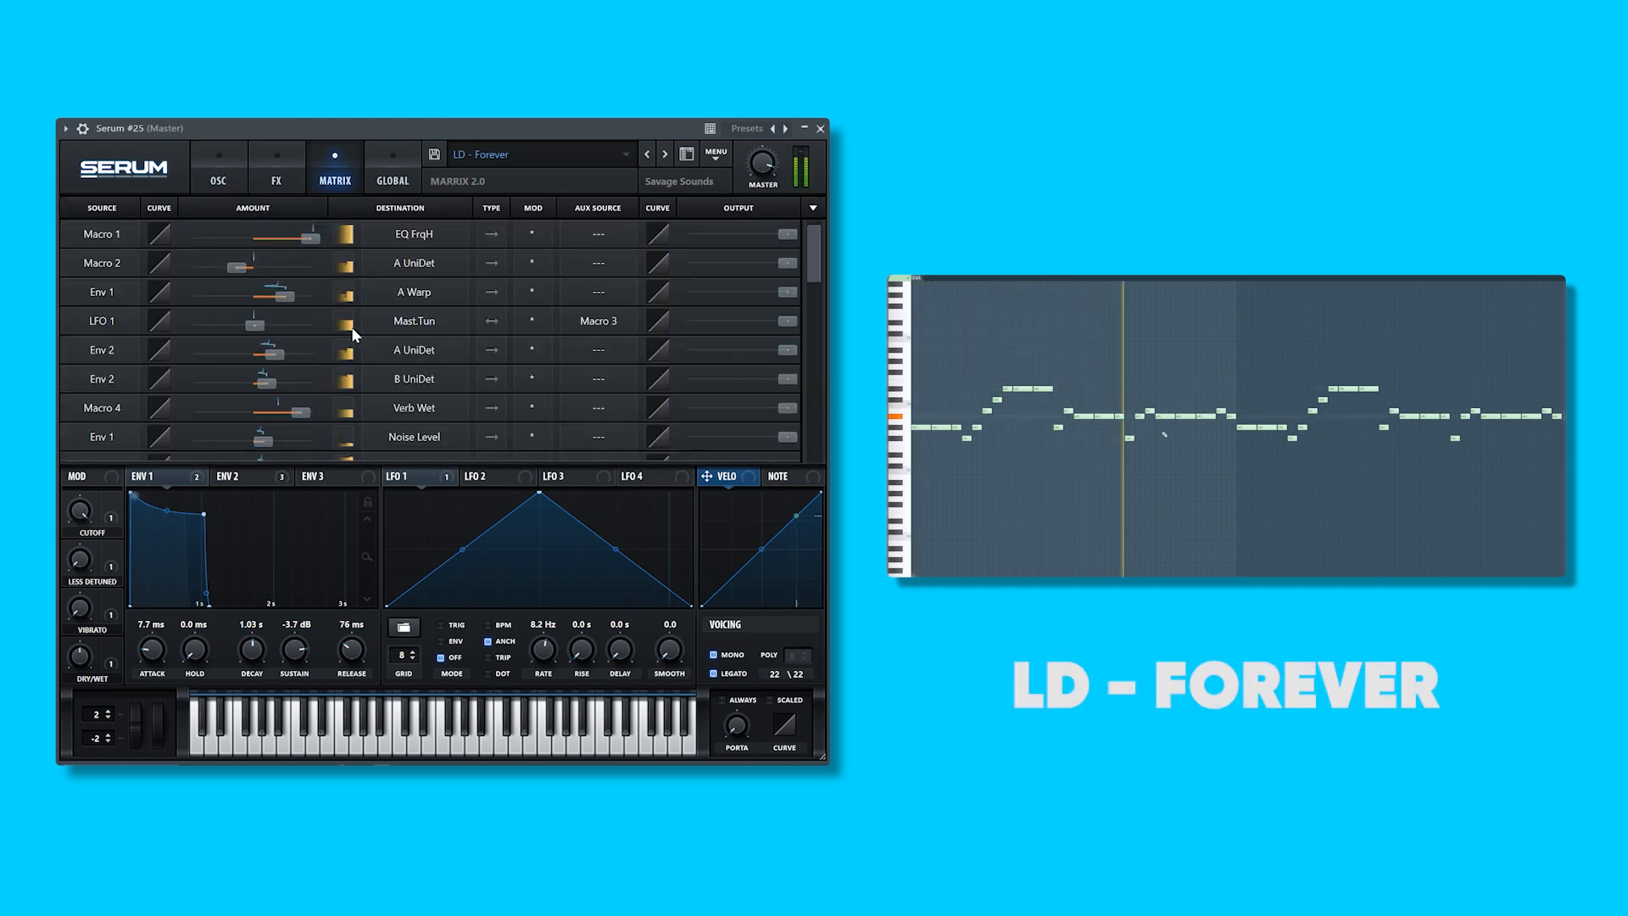
click(224, 172)
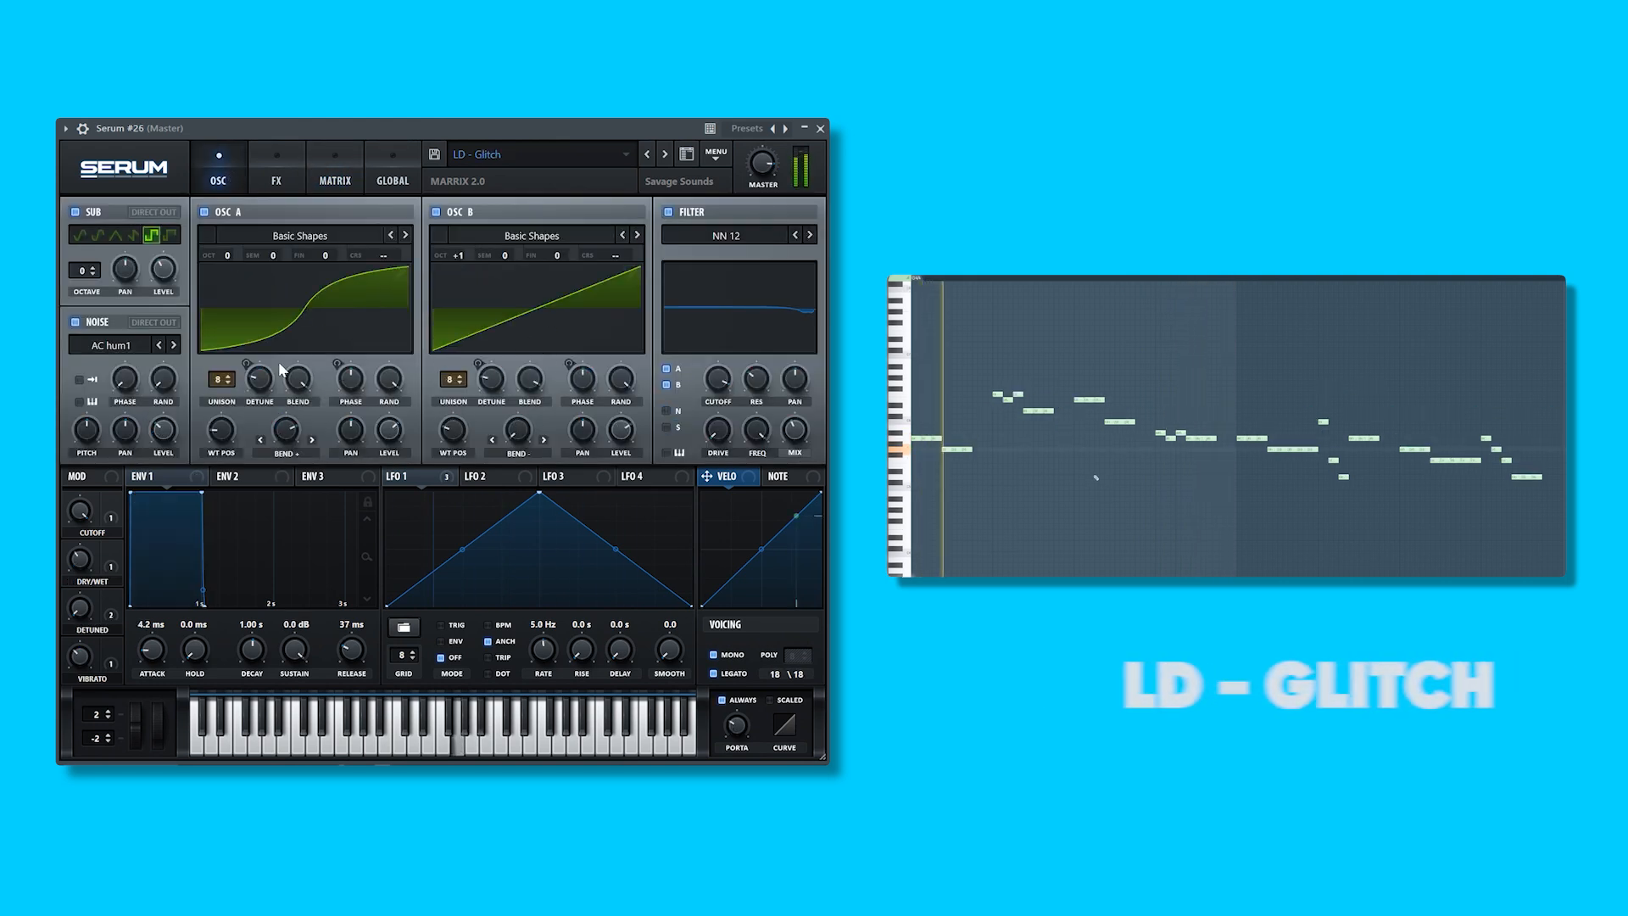
- Examine the effects and modulation matrices of the LD - Glitch and LD - Hold On presets, returning to the oscillators after each
click(276, 180)
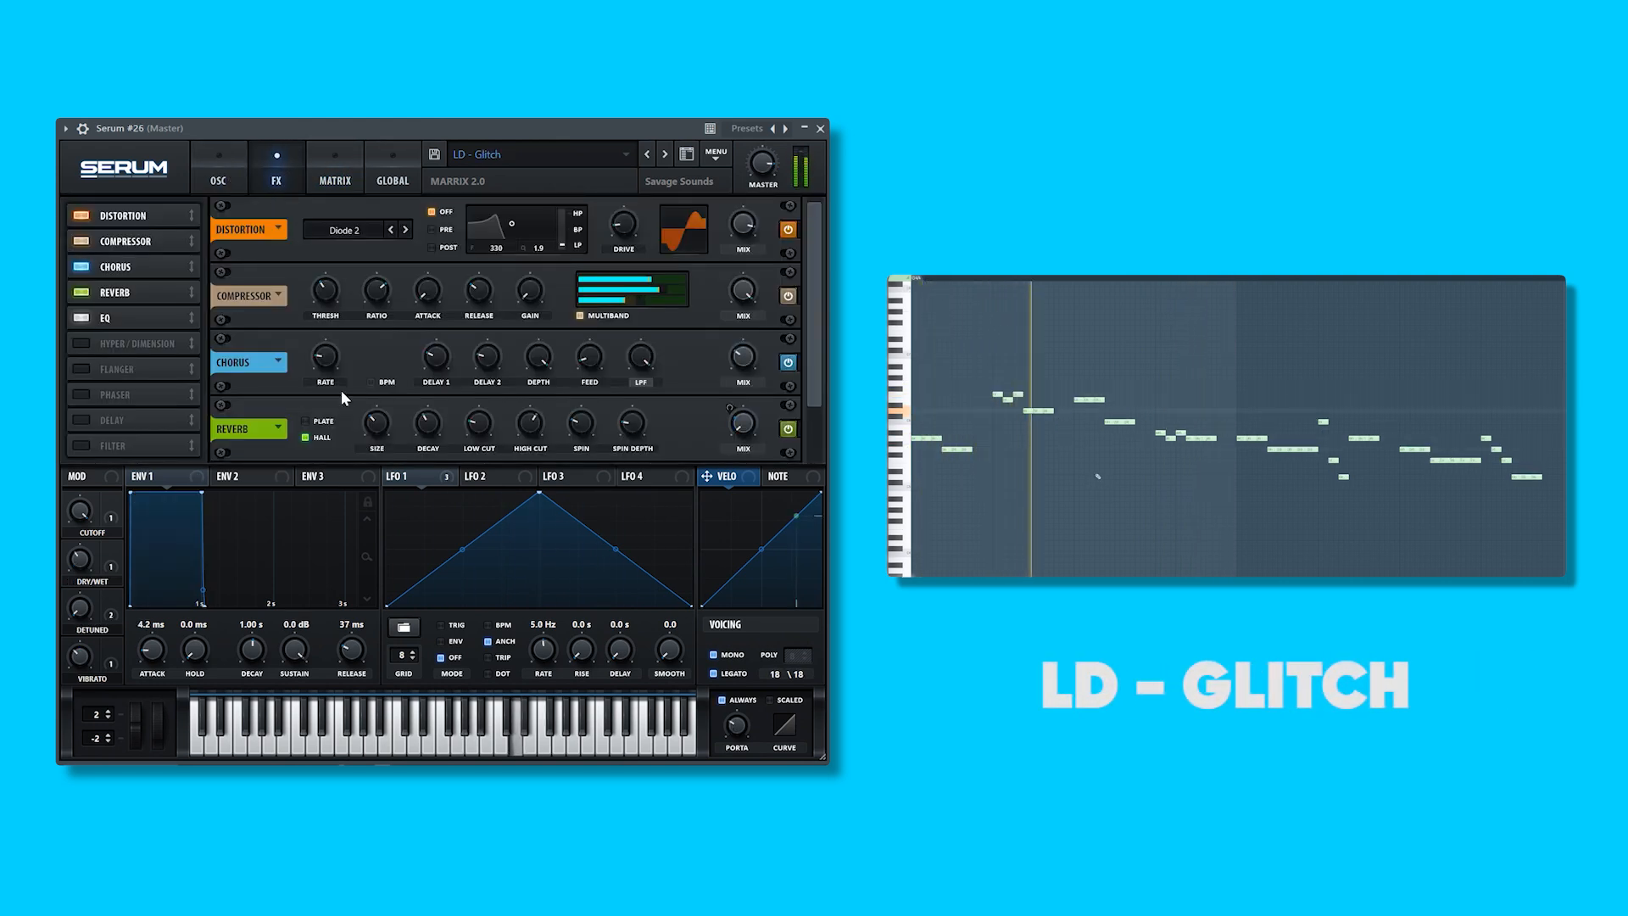
click(344, 183)
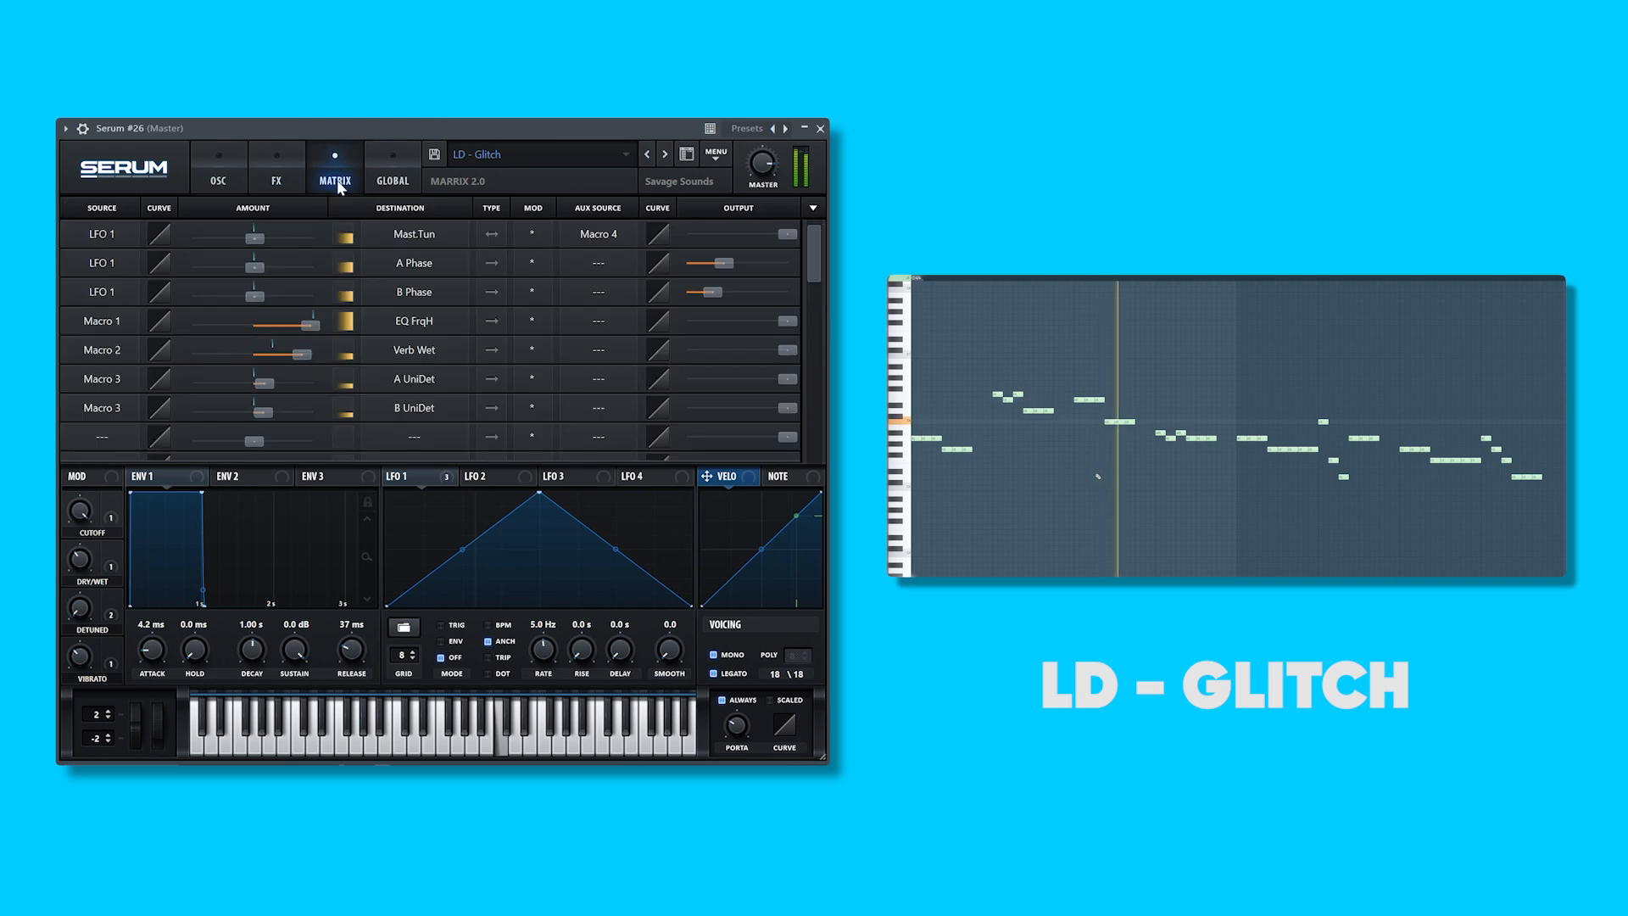
click(235, 173)
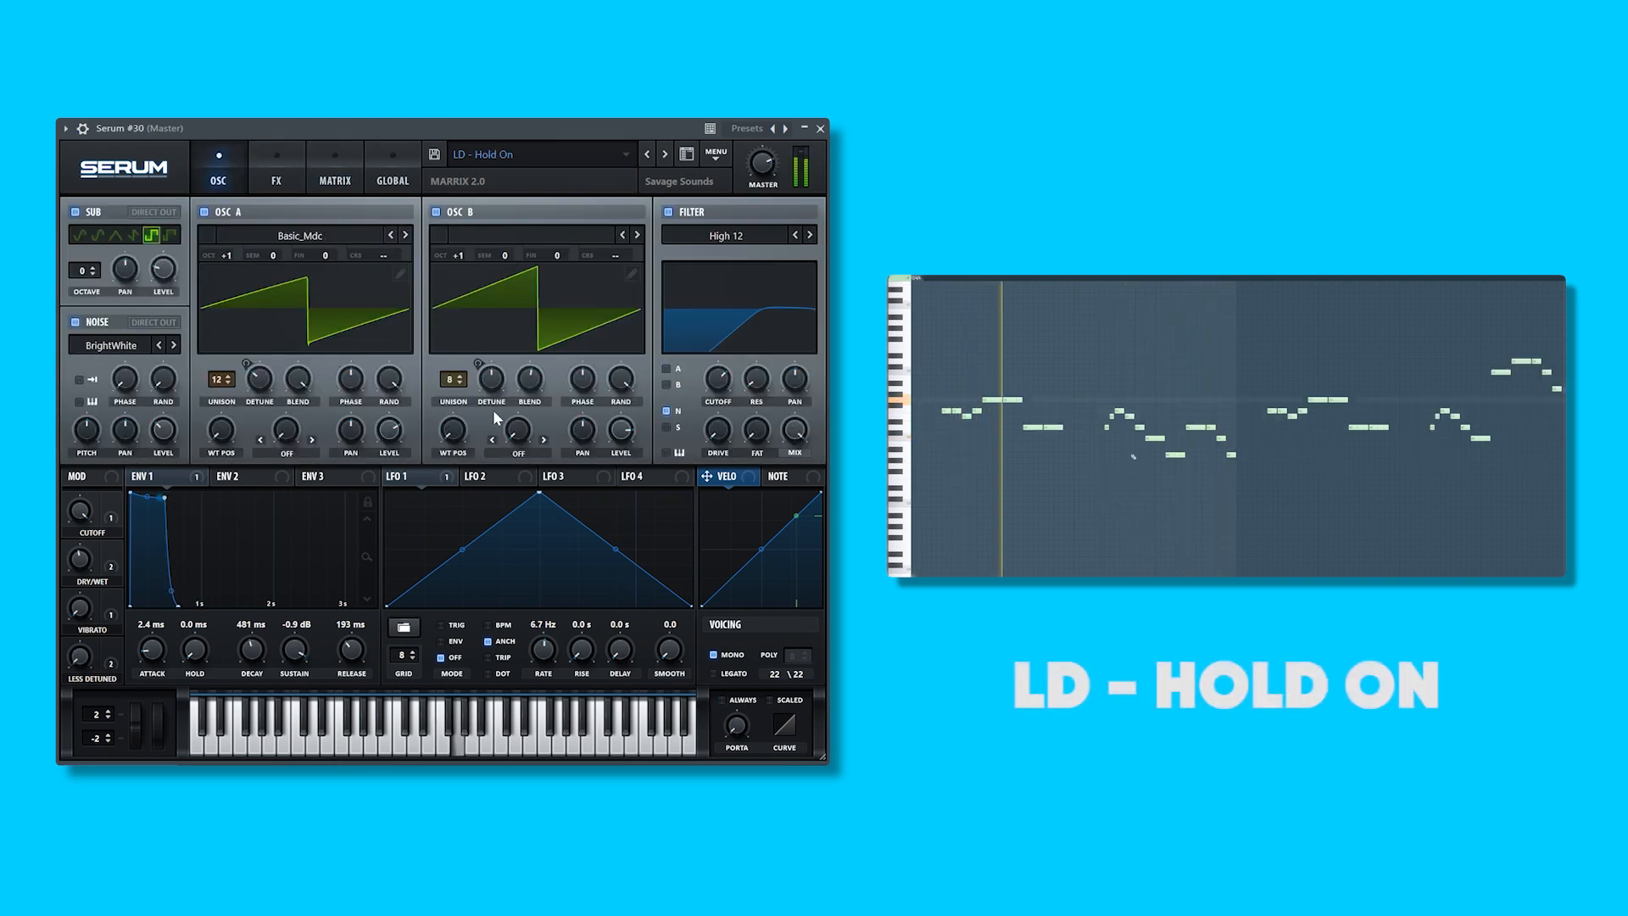
click(276, 174)
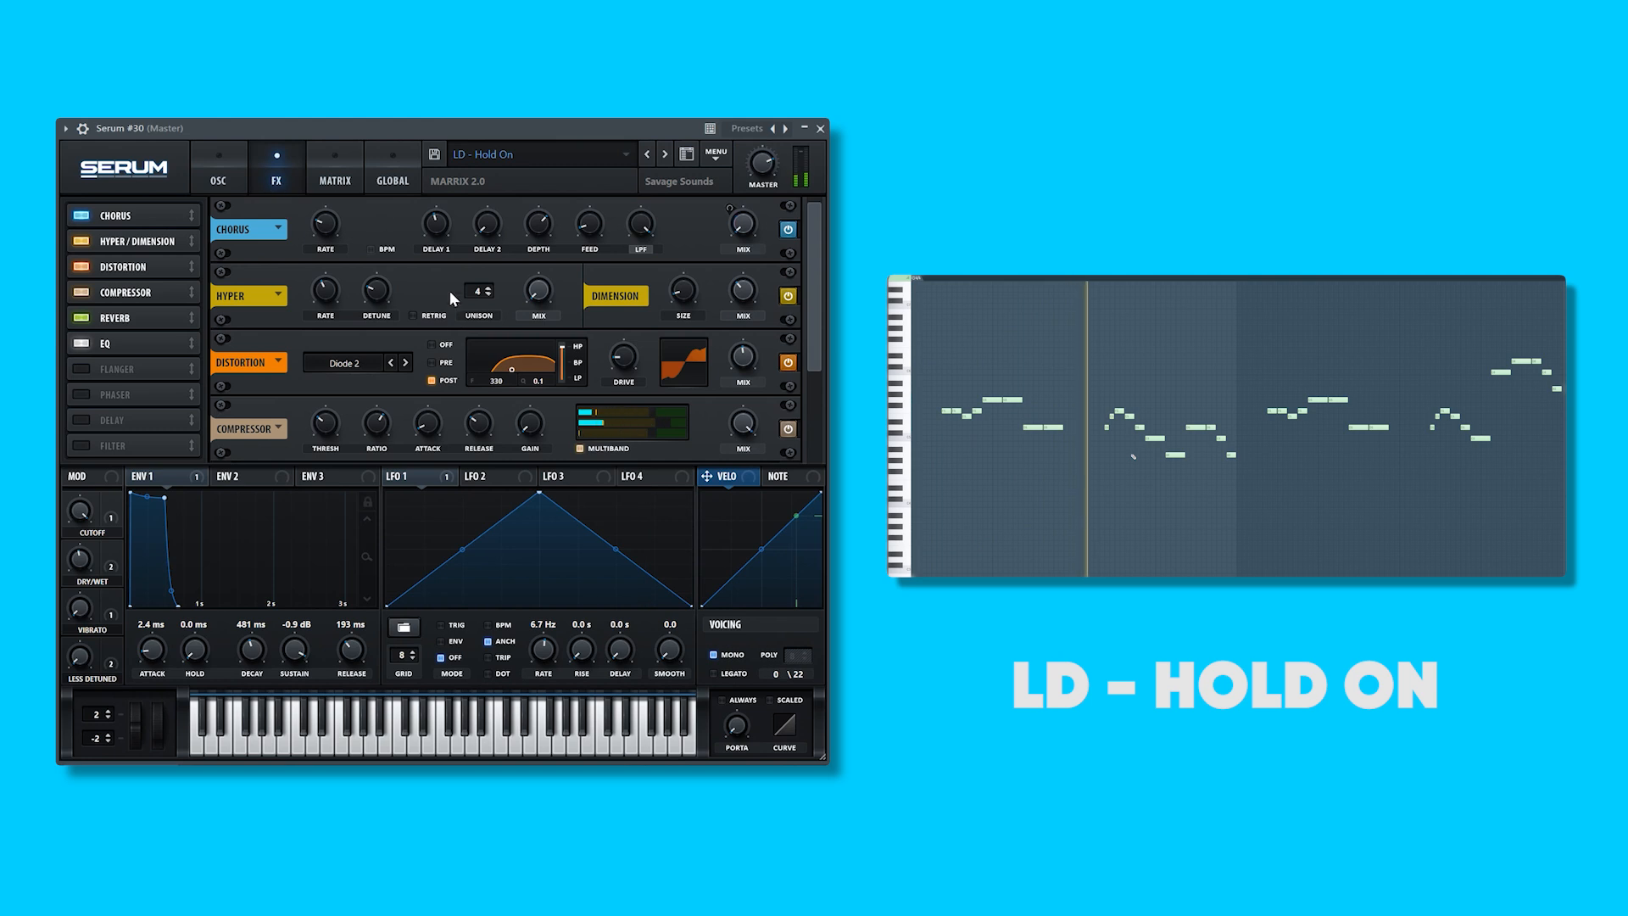
click(349, 179)
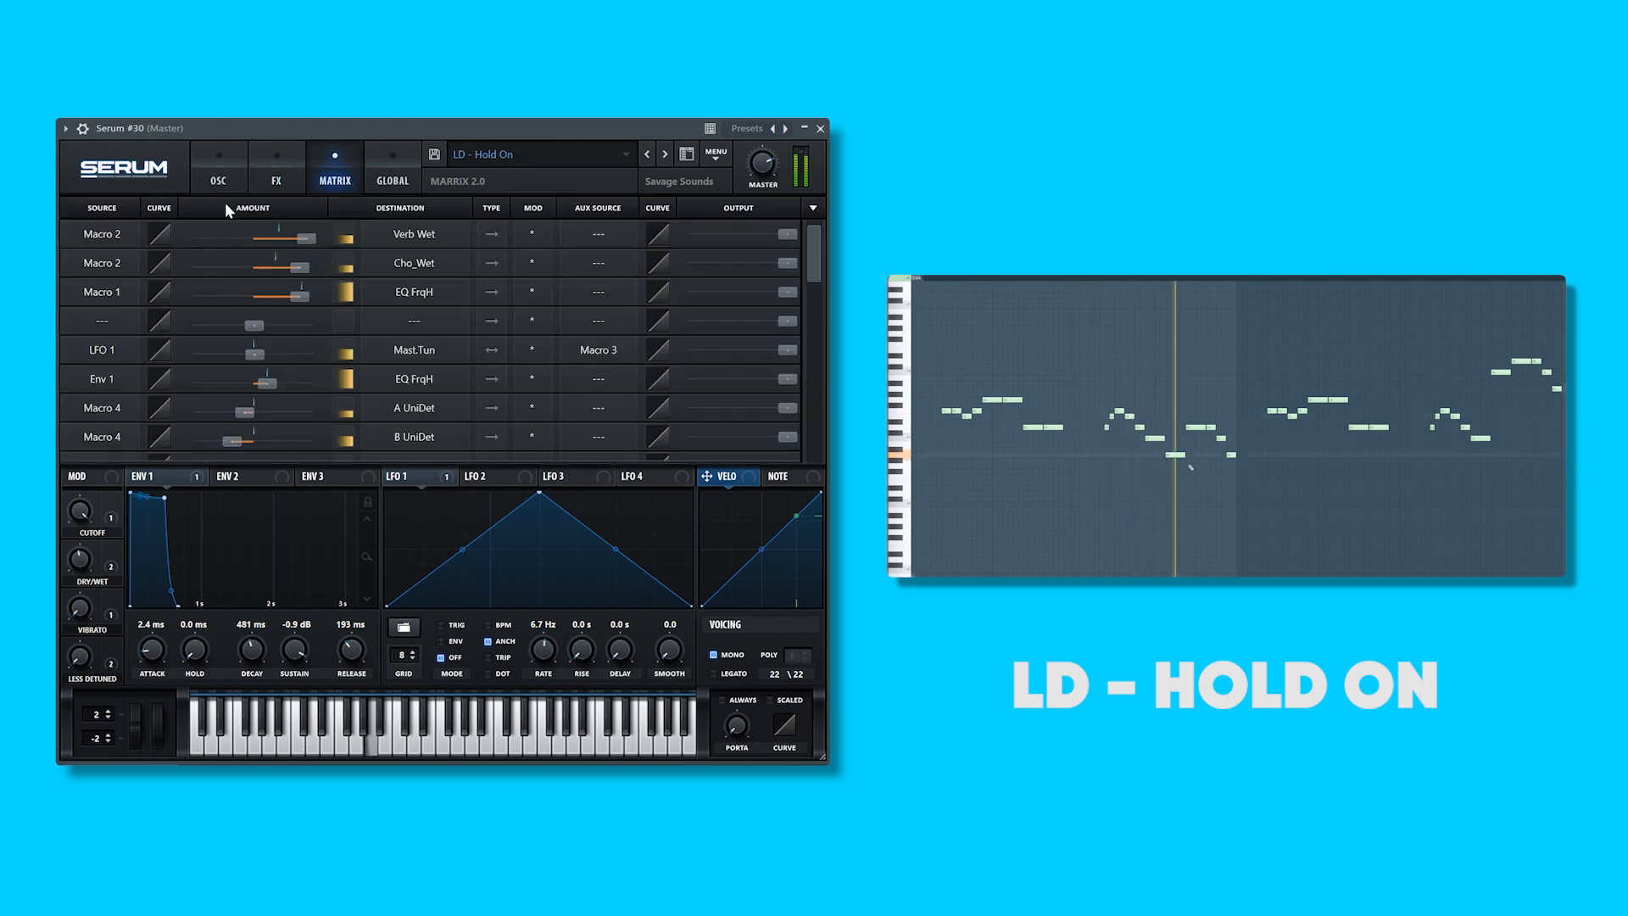
click(221, 180)
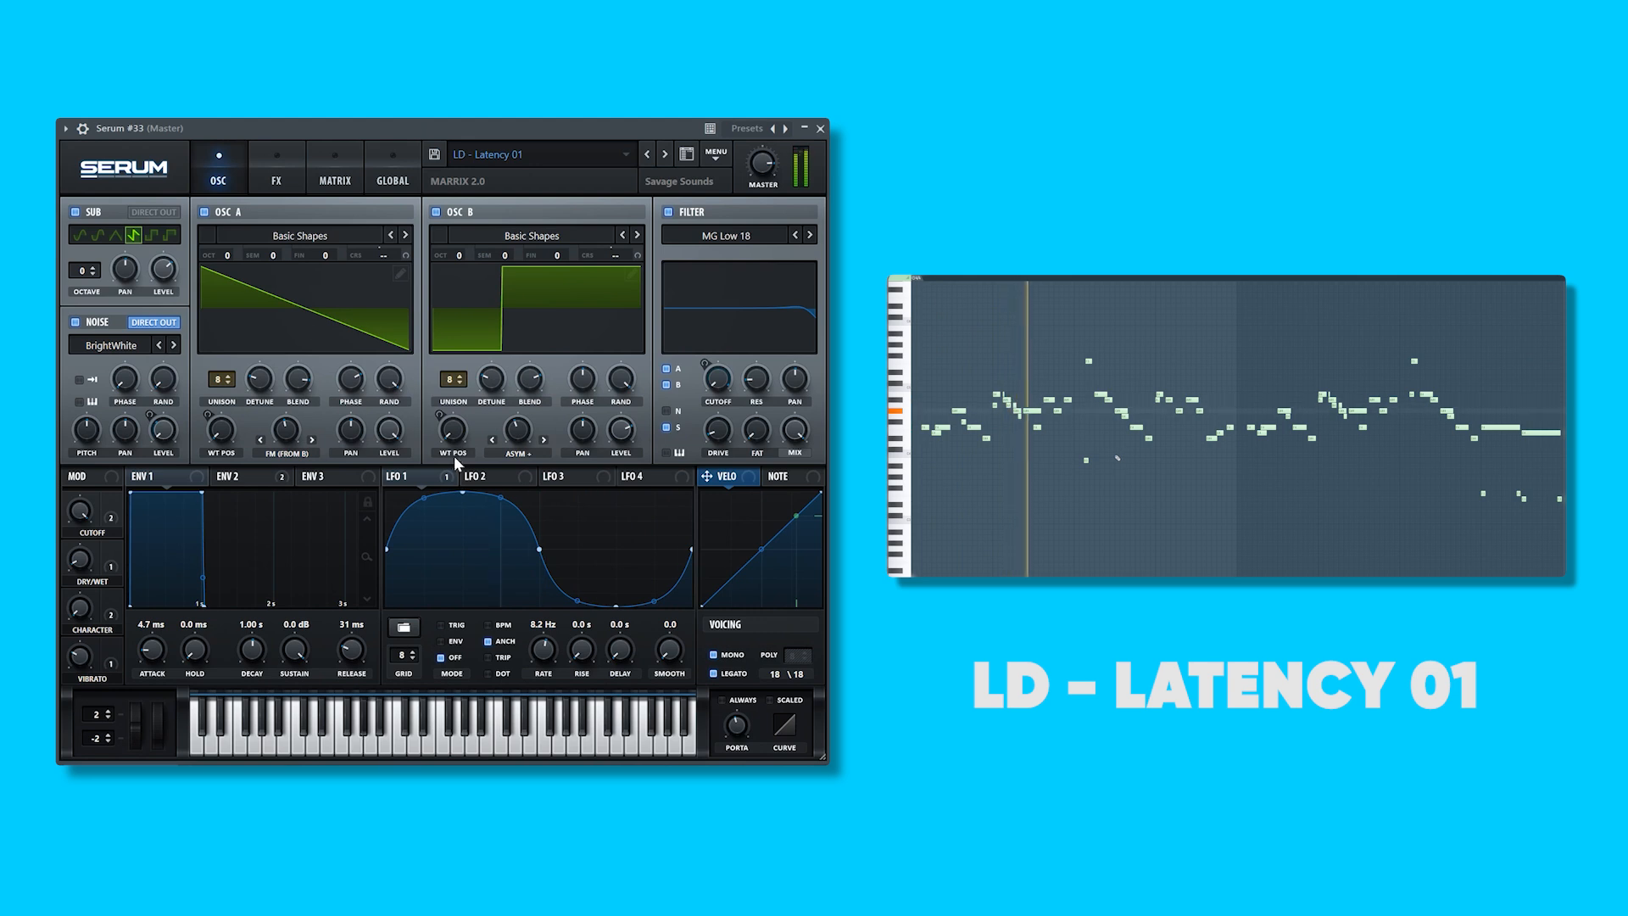
- Examine the effects and modulation matrices of the LD - Latency 01 and LD - Oops presets, returning to the oscillators after each
click(276, 176)
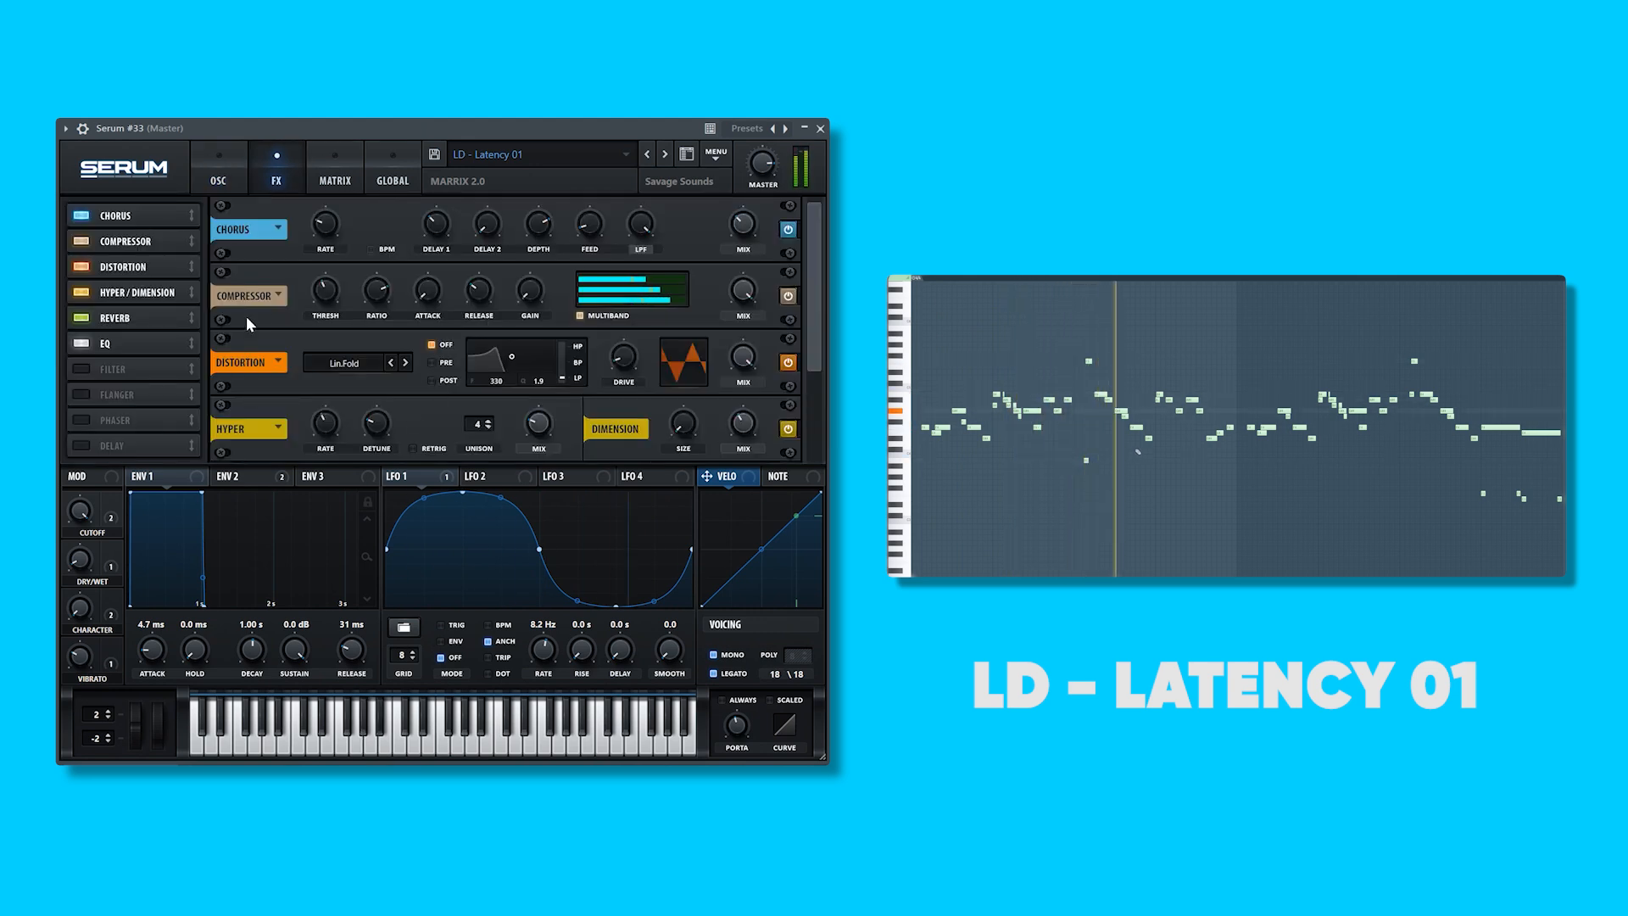
click(335, 176)
click(223, 176)
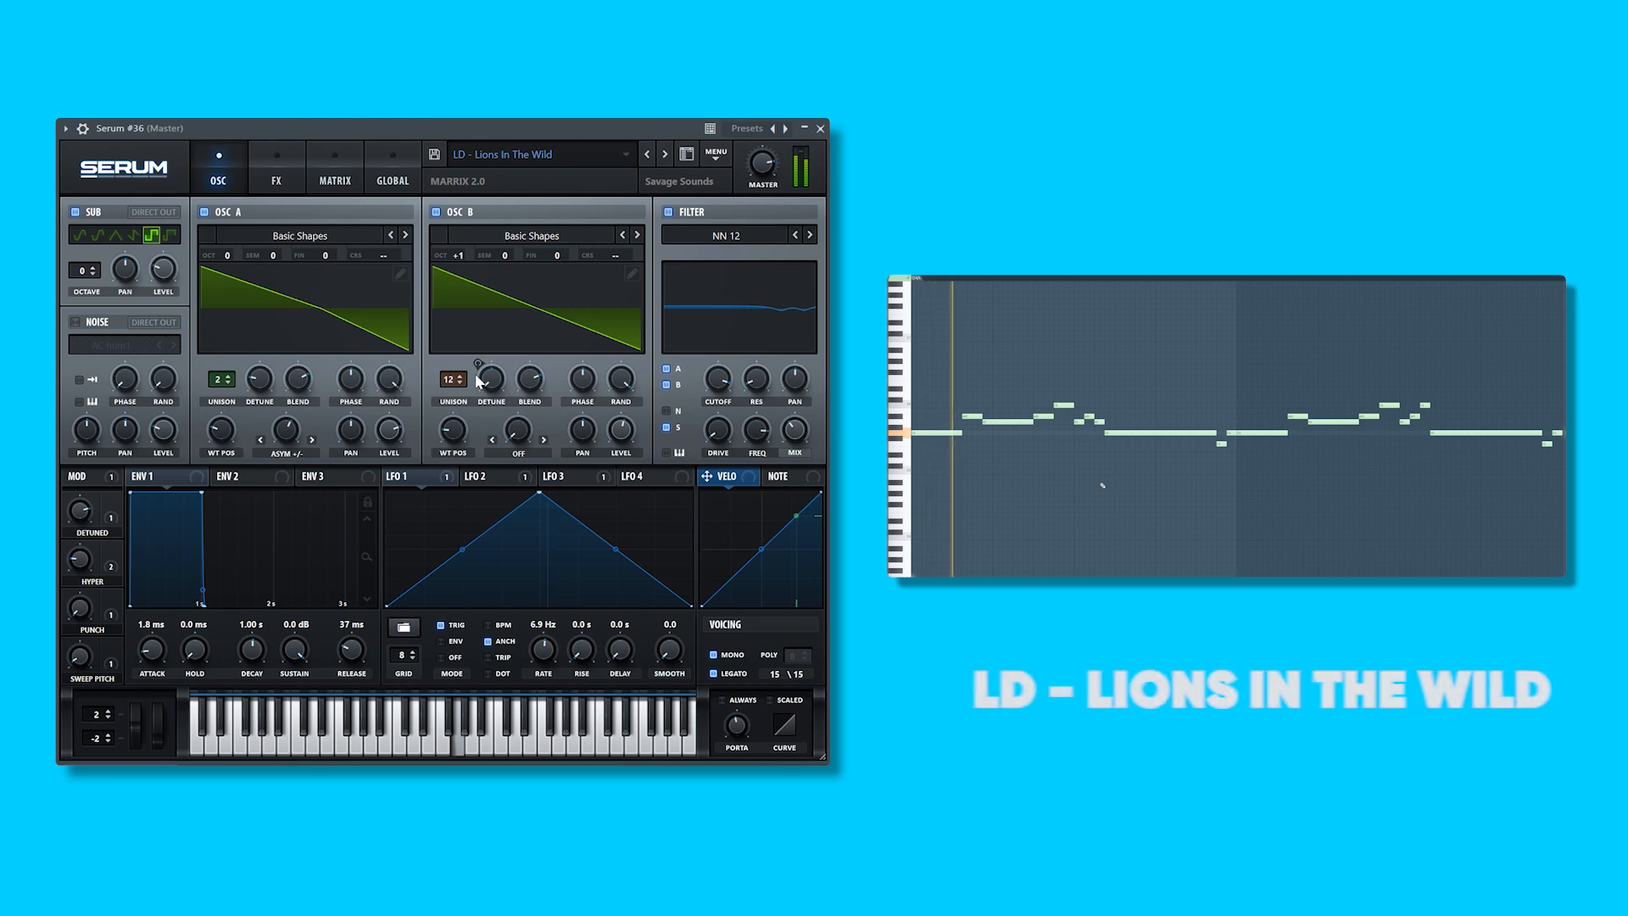
mouse_move(477, 381)
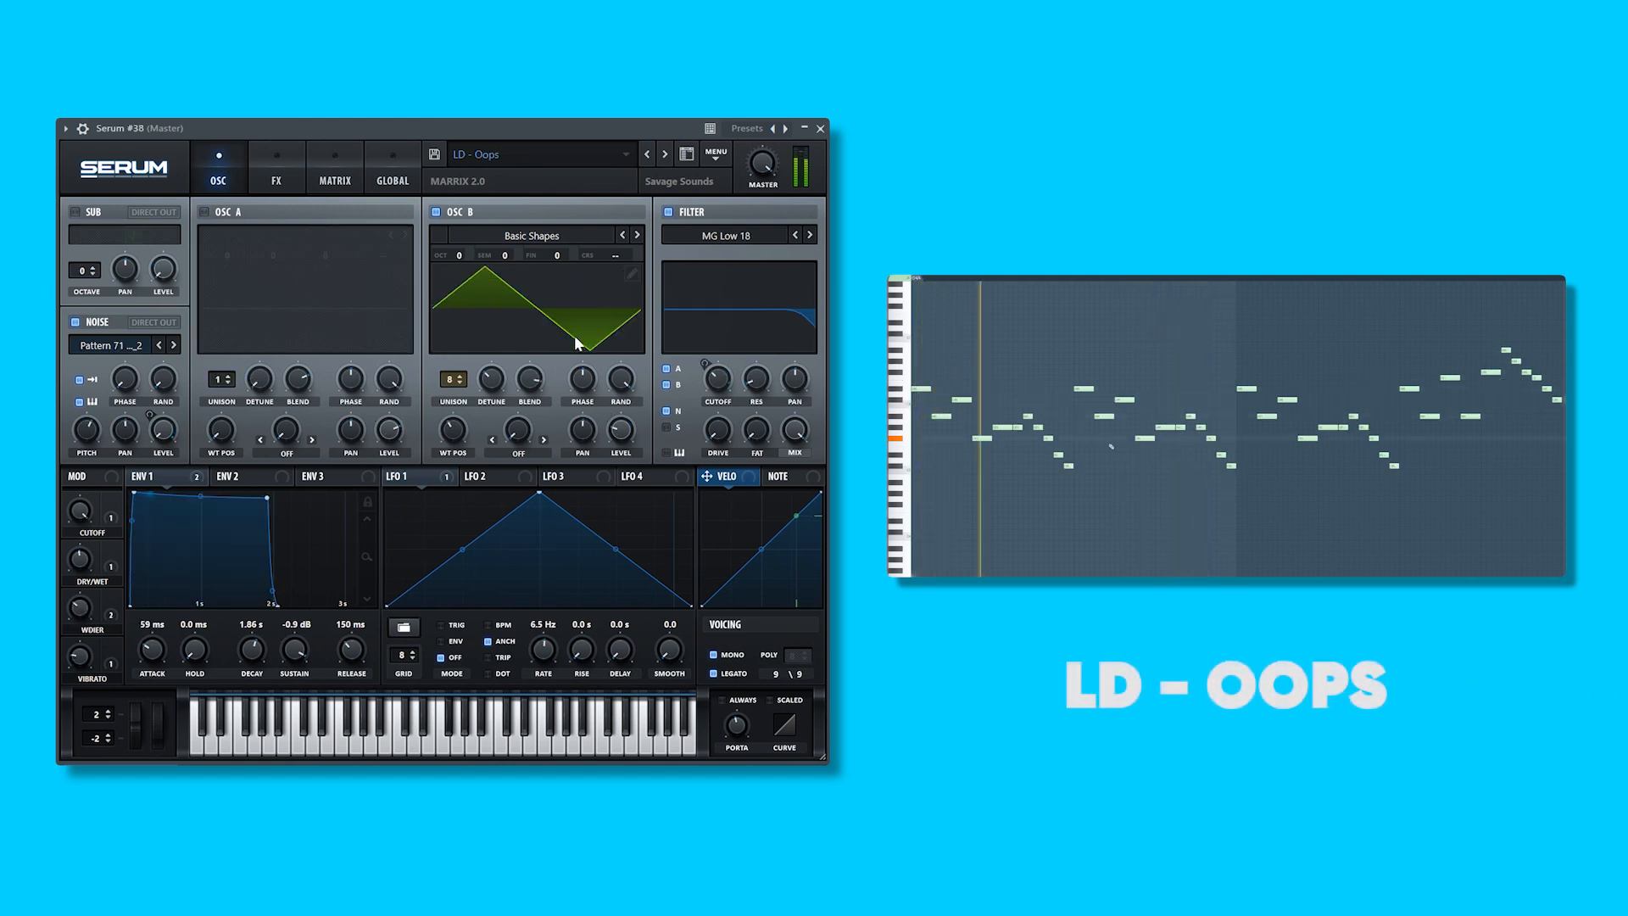
click(277, 180)
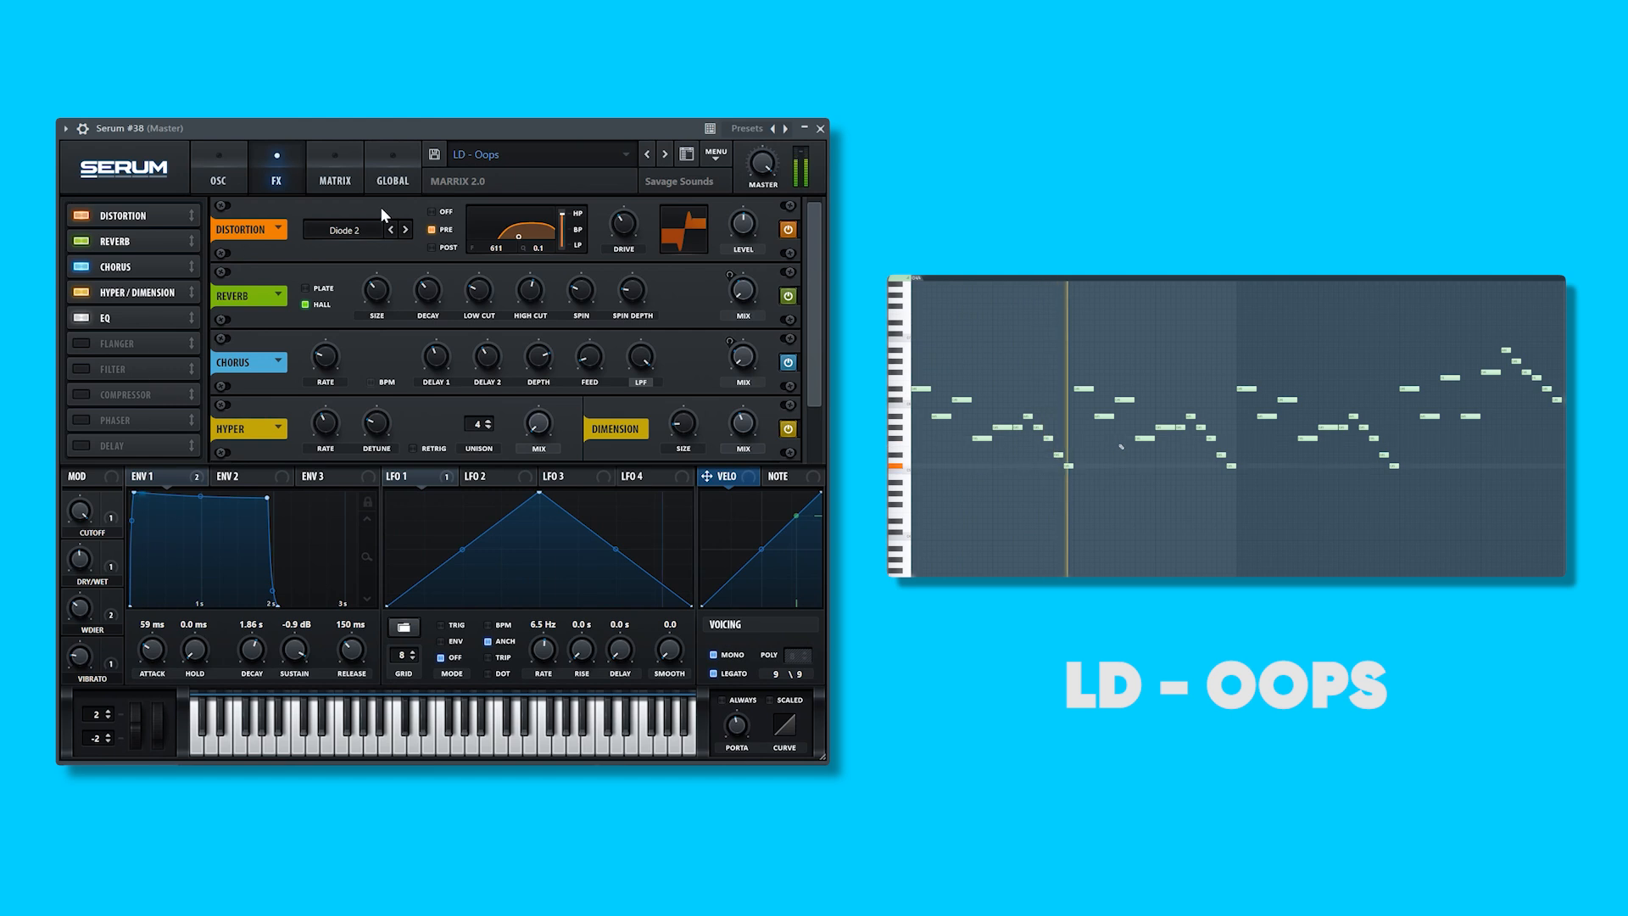
click(335, 178)
click(217, 181)
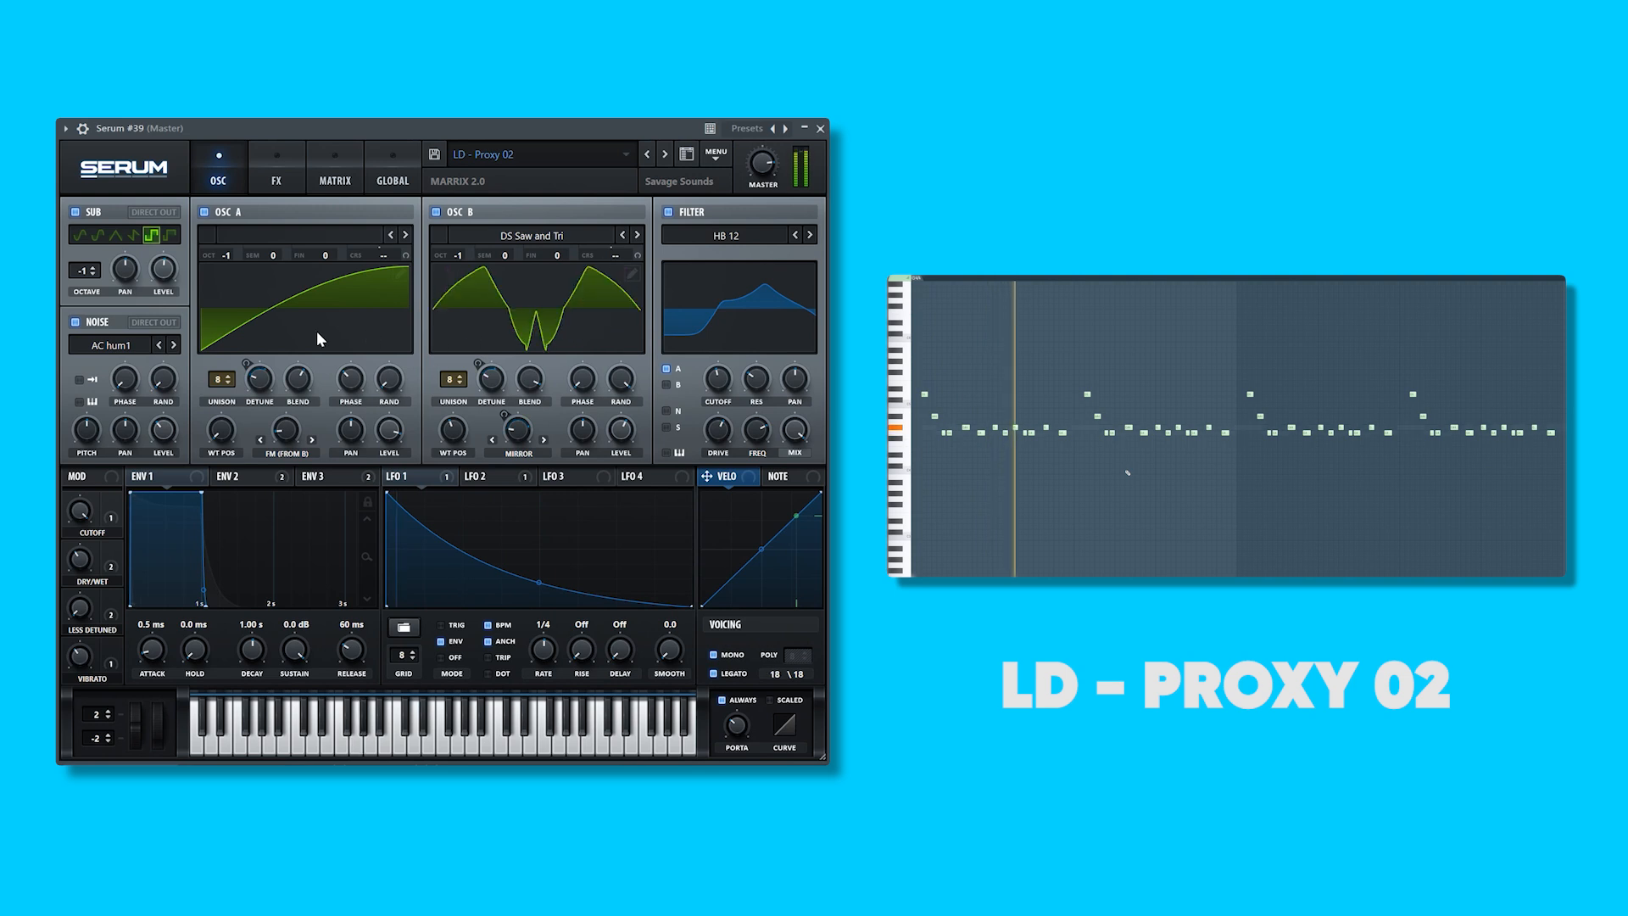
- Examine the effects and modulation matrices of LD - Proxy 02 and LD - The Only Way Is Up 02, returning to the oscillators after each
click(278, 179)
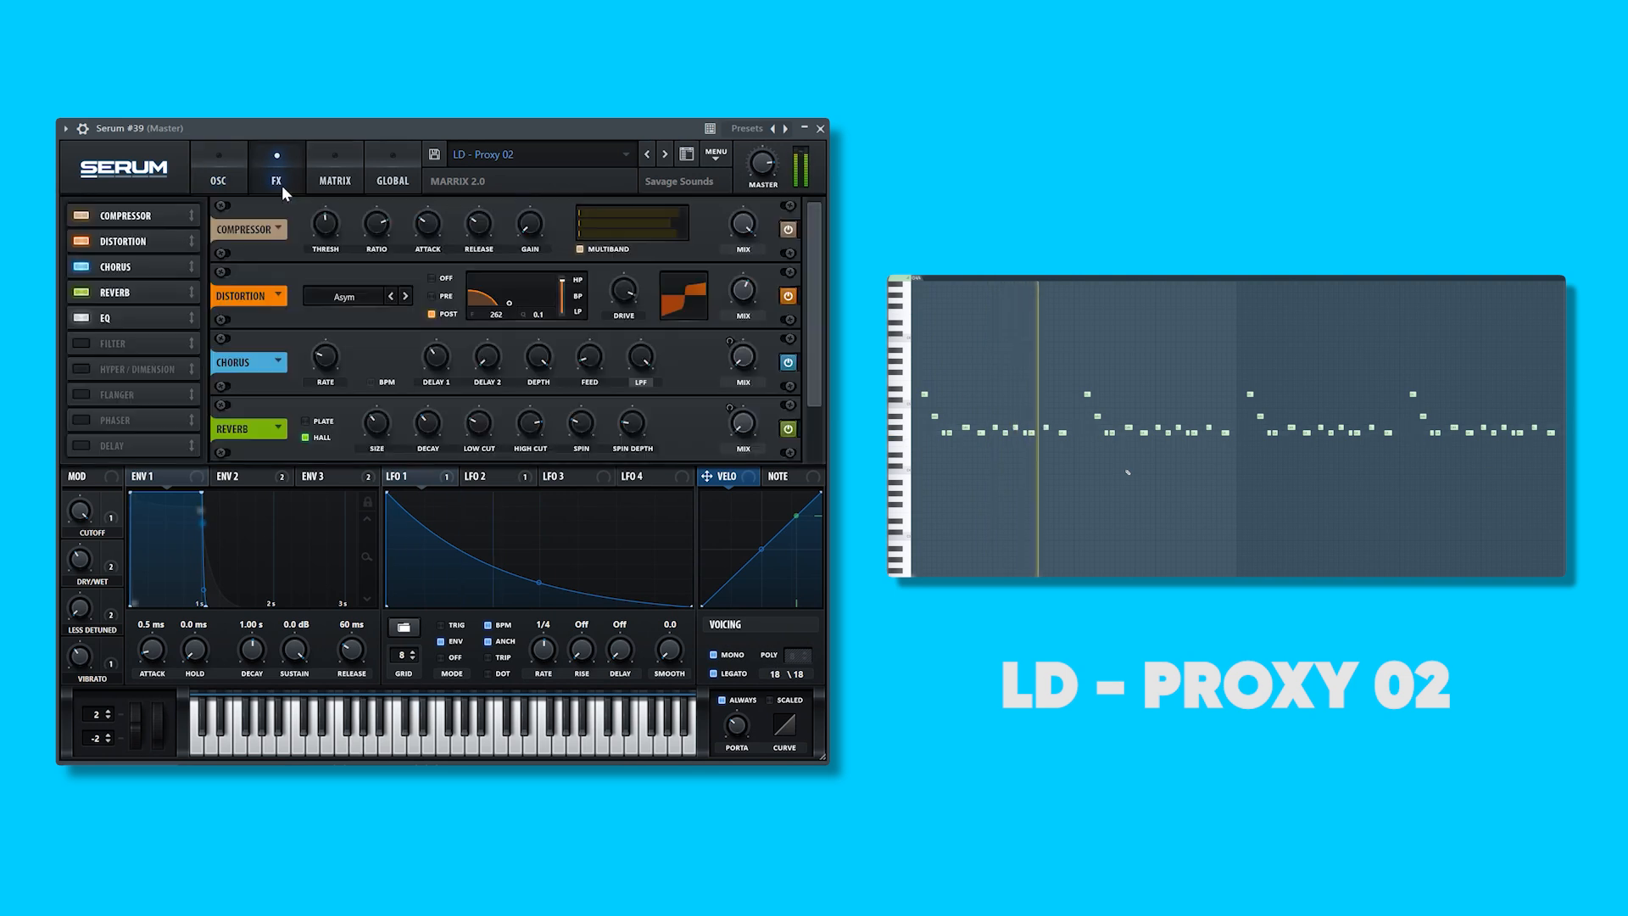
click(334, 184)
click(218, 173)
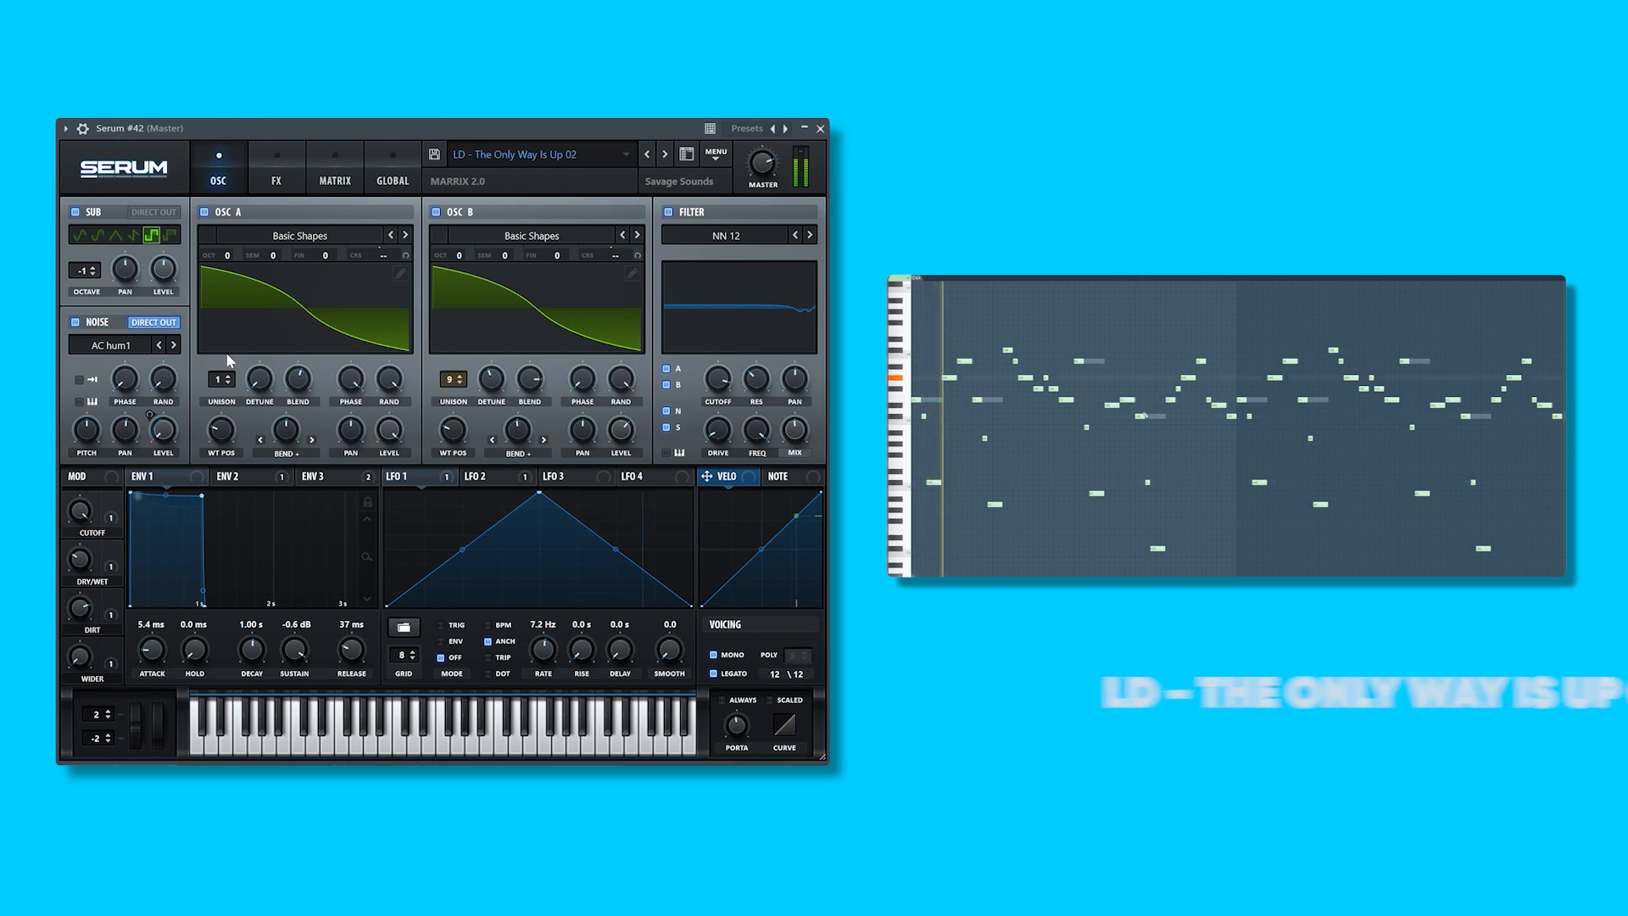
click(288, 178)
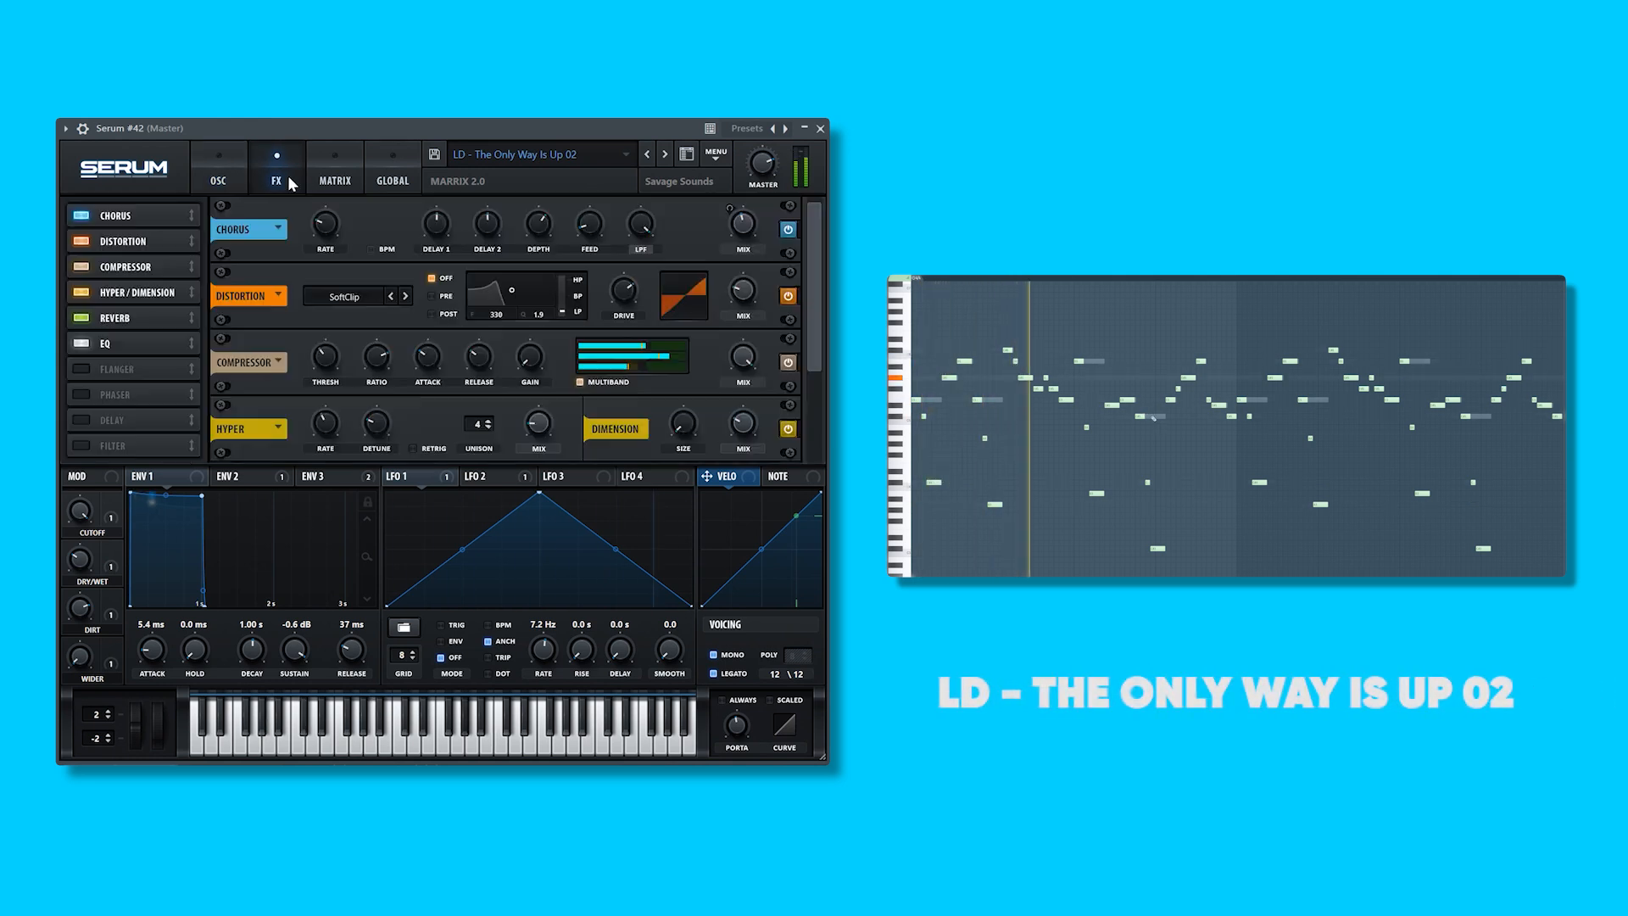
click(346, 187)
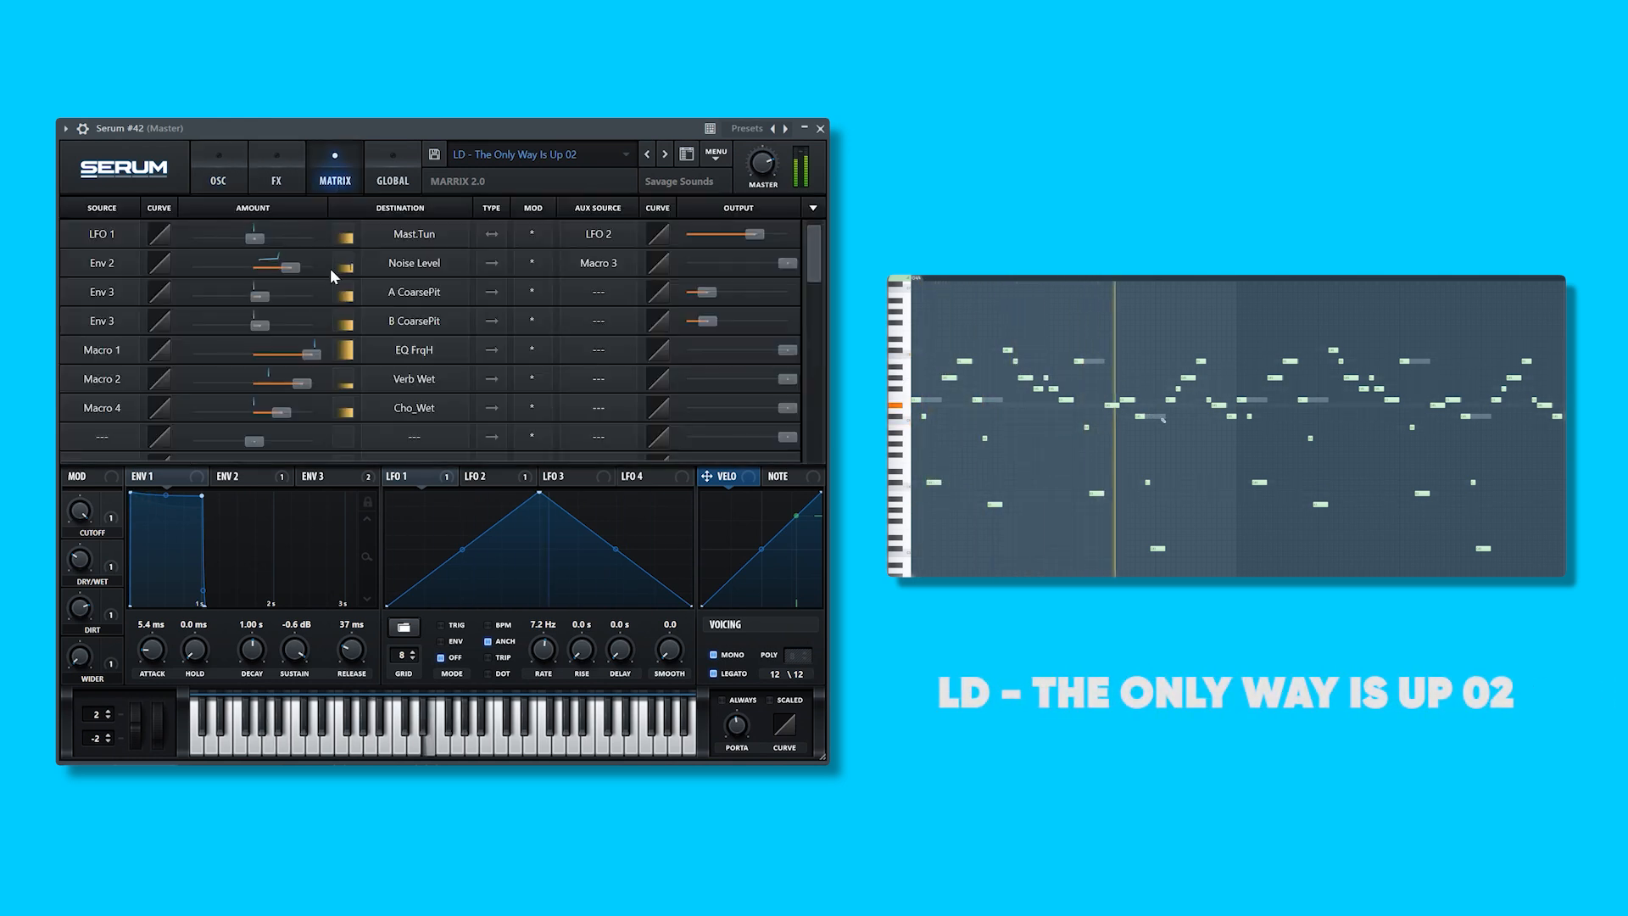
click(217, 181)
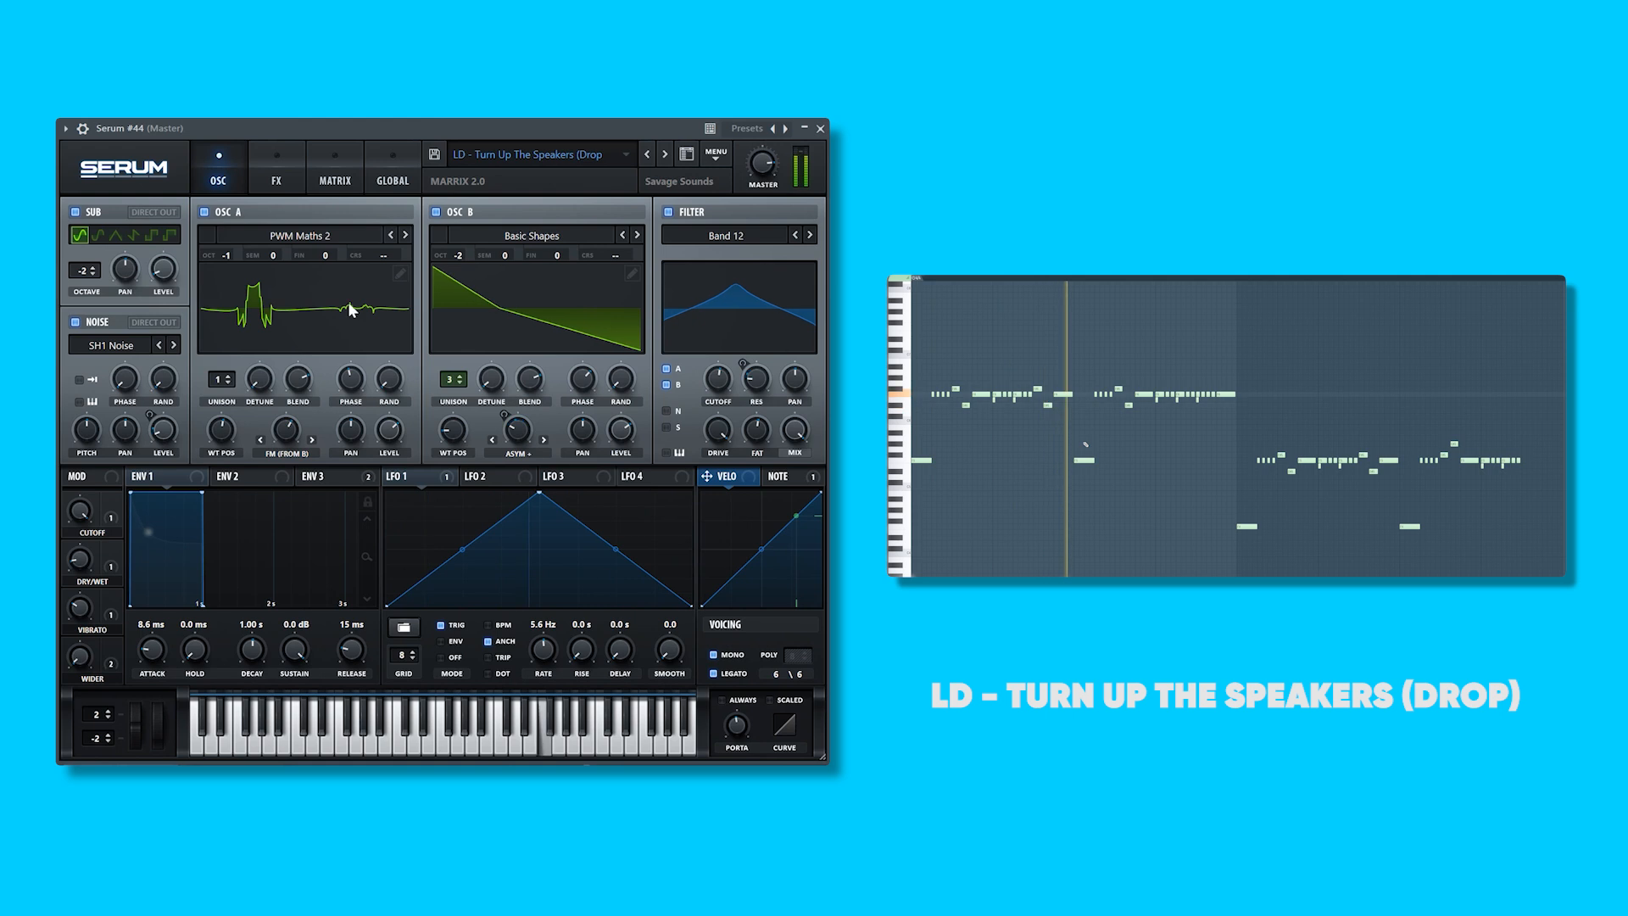
- Examine the effects and modulation matrices of LD - Turn Up The Speakers (Drop) and LD - Virus 01, ending on the LD - Virus 01 oscillators
click(277, 174)
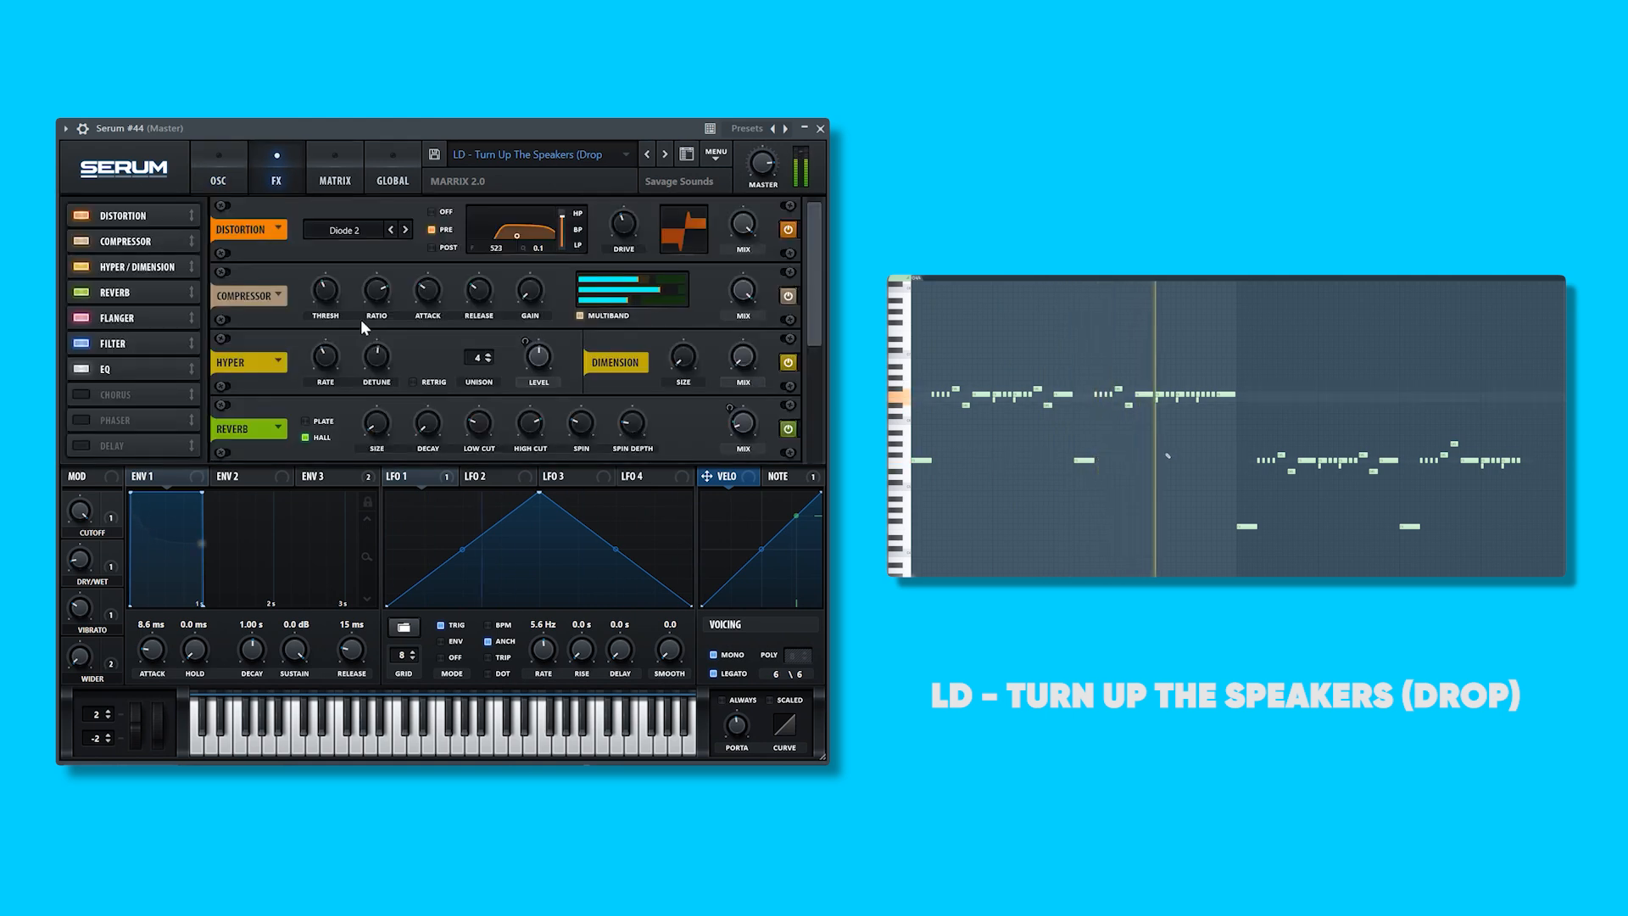
click(333, 175)
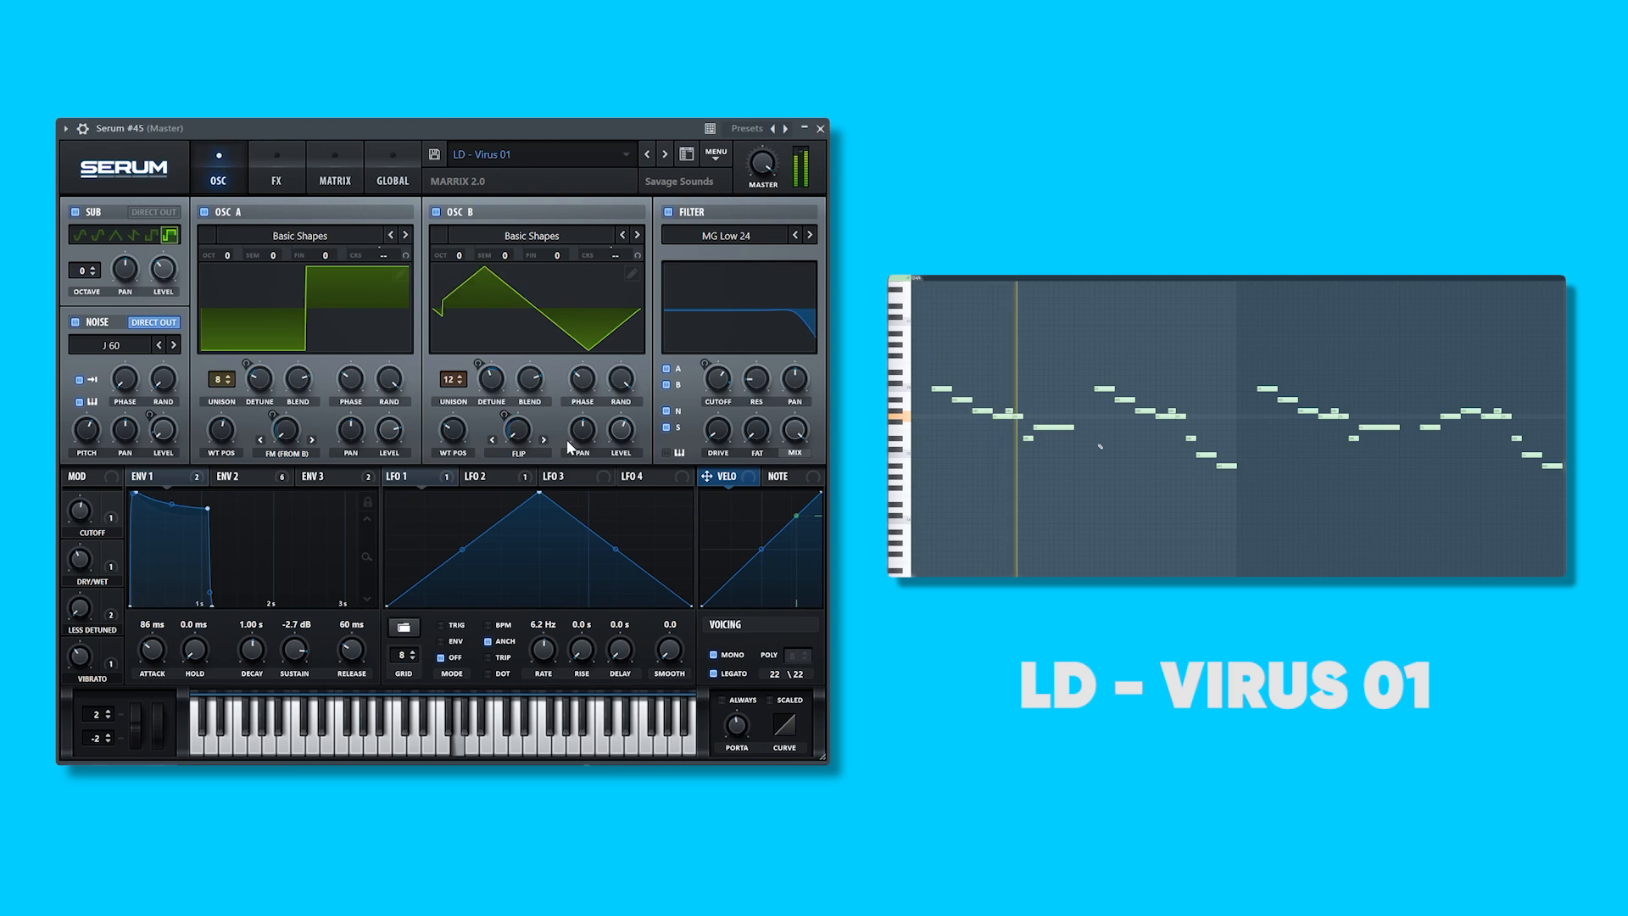
click(288, 183)
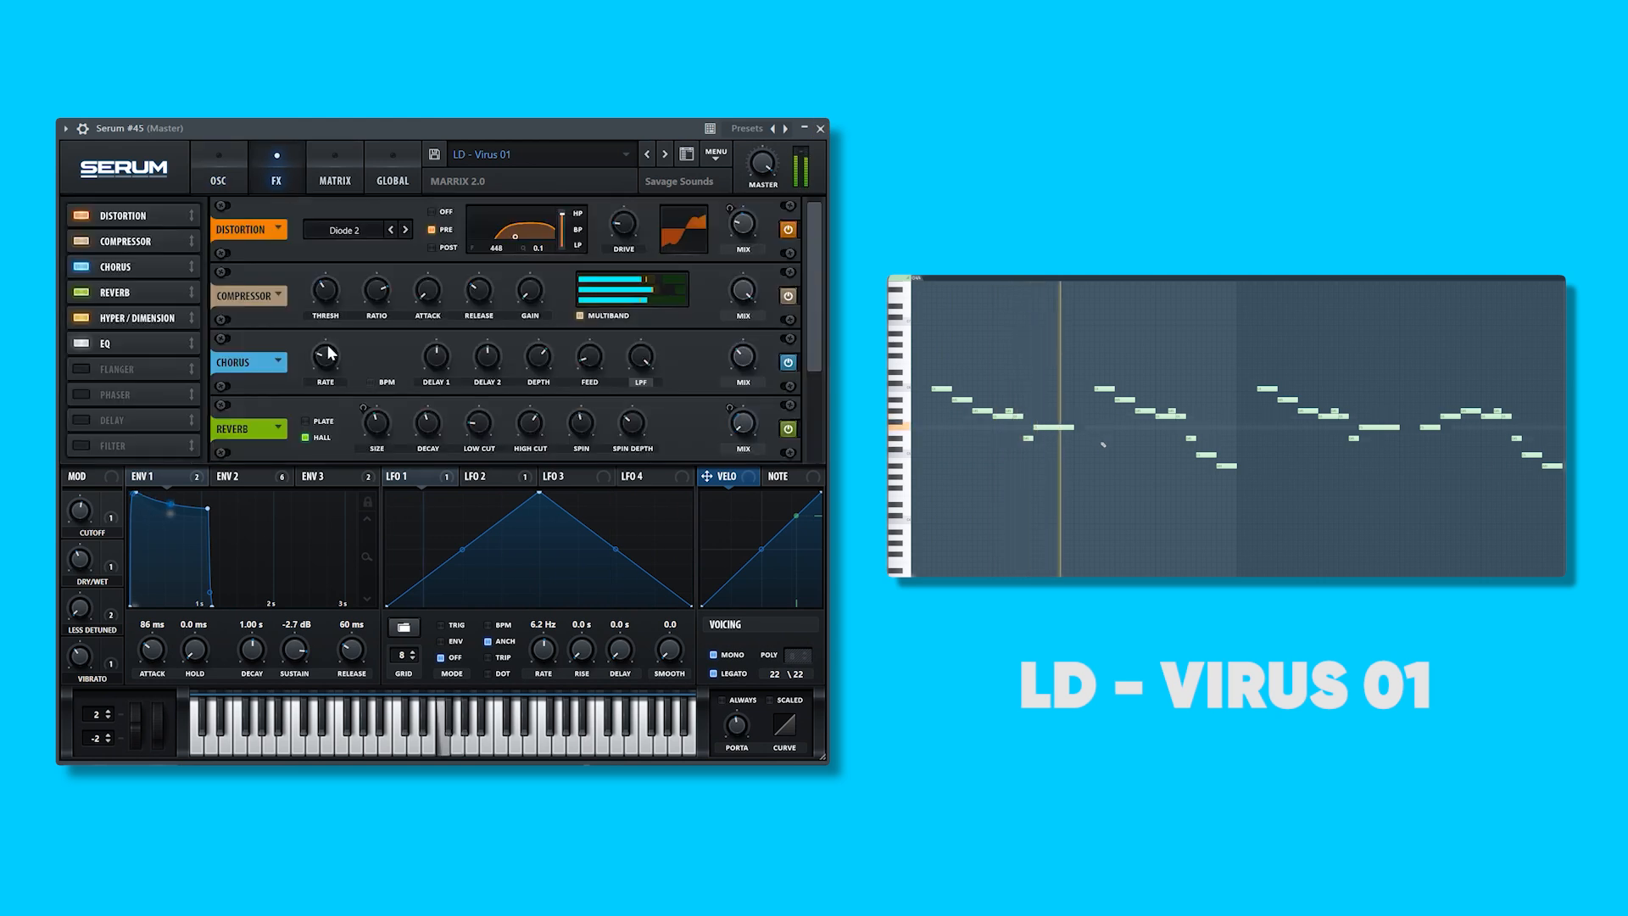
click(336, 178)
click(212, 178)
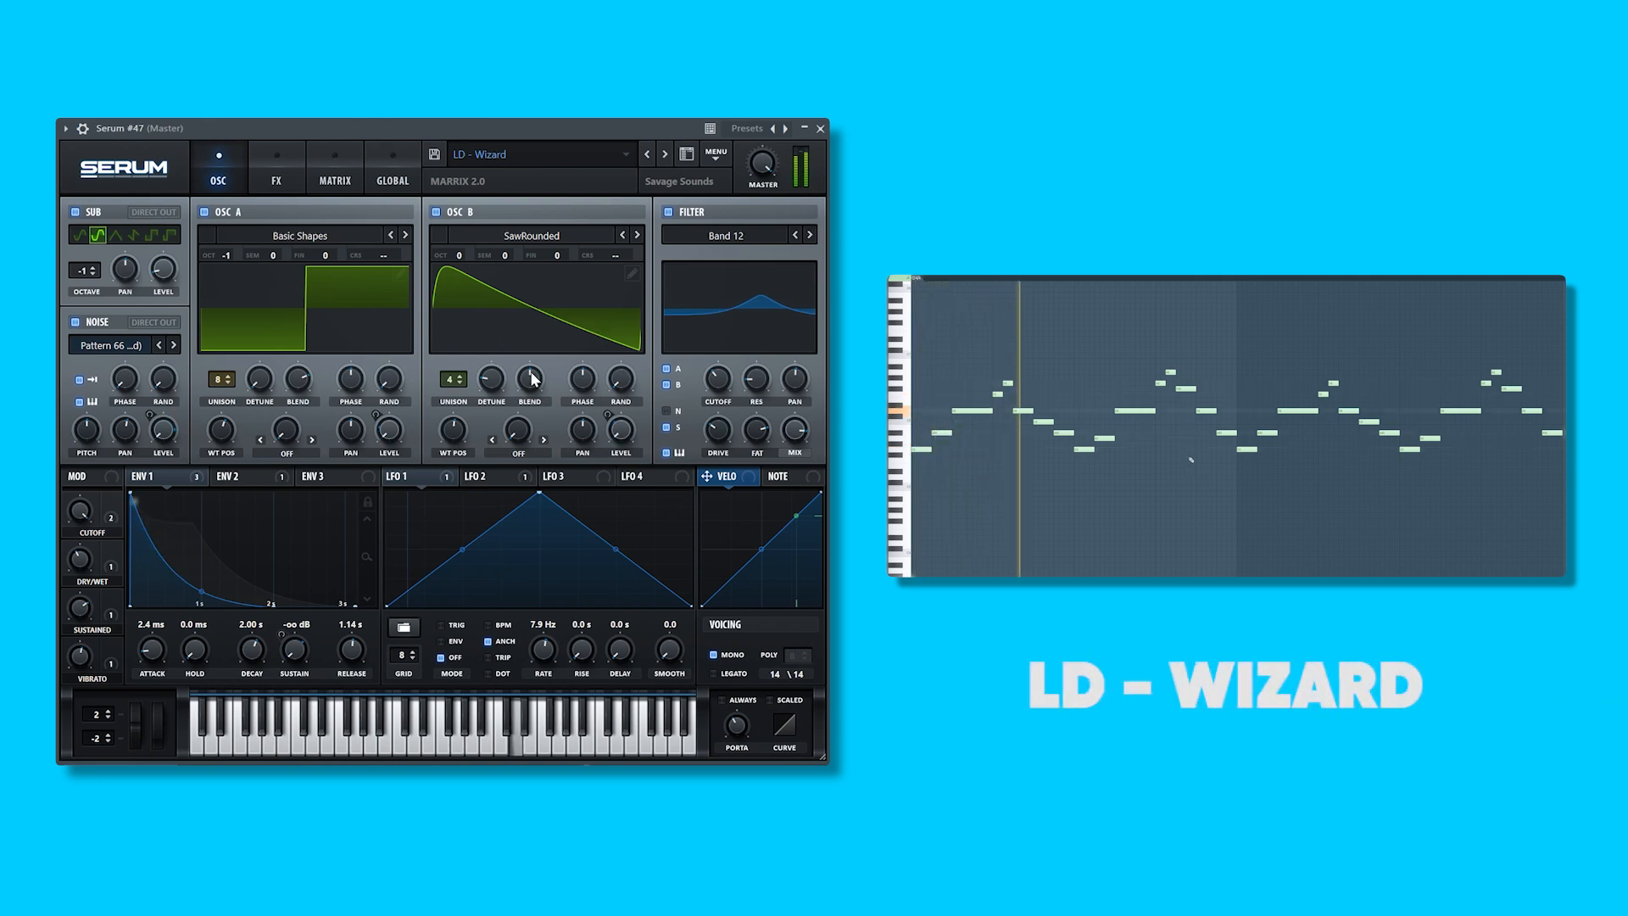
- Examine the effects and modulation matrices of the LD - Wizard and PD - Forbidden Voices 02 presets, returning to the oscillators after each
click(276, 173)
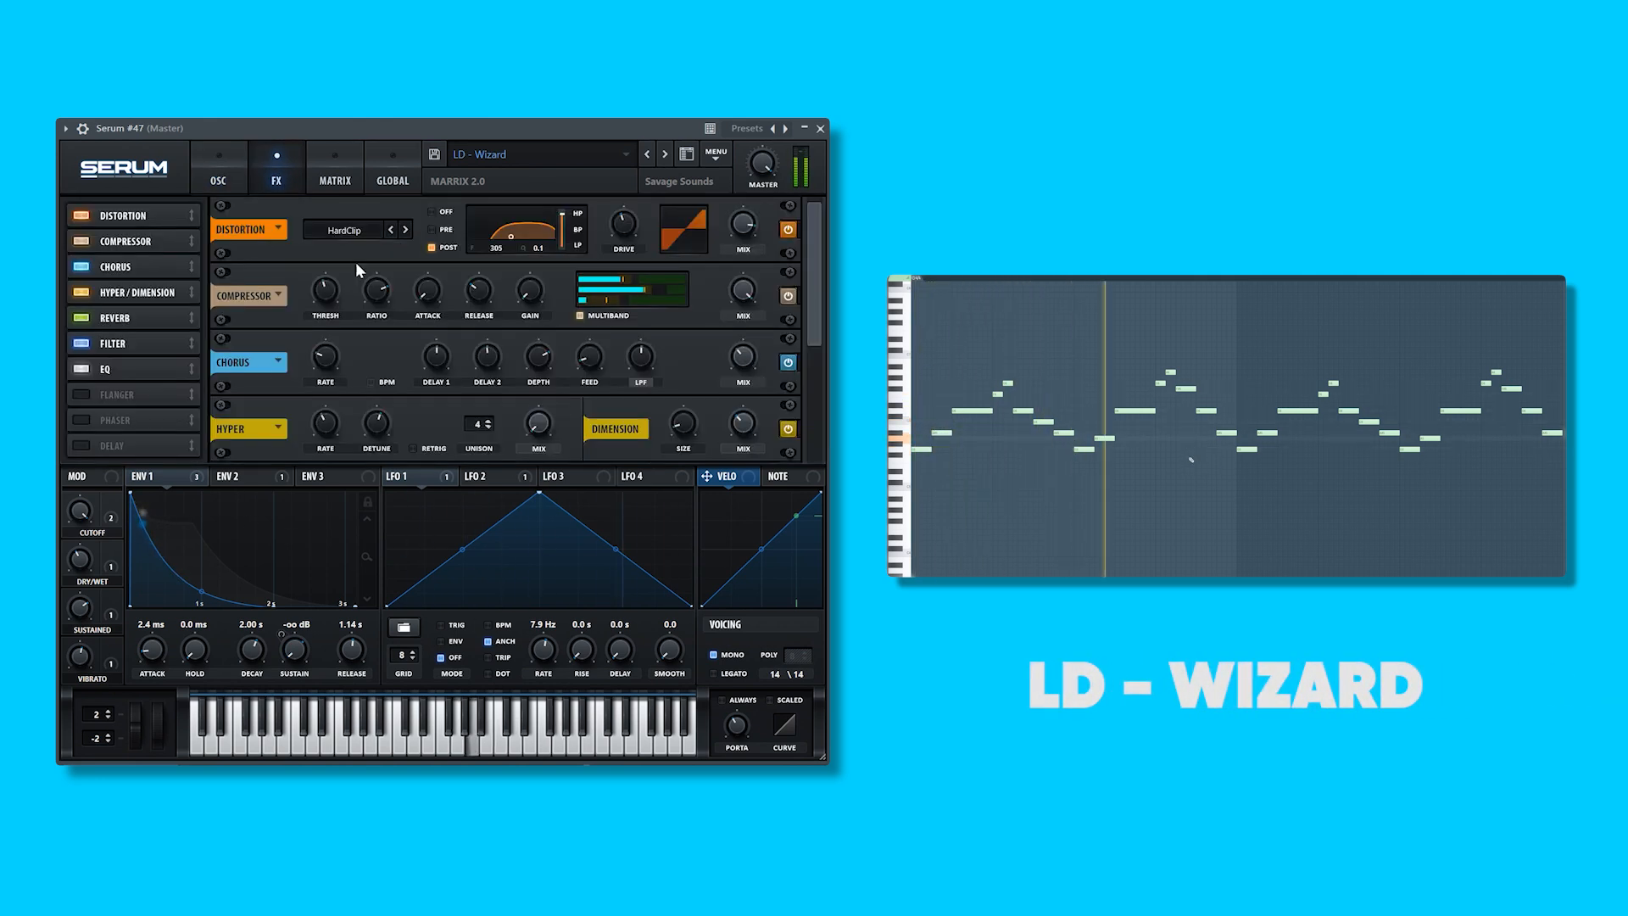
click(334, 174)
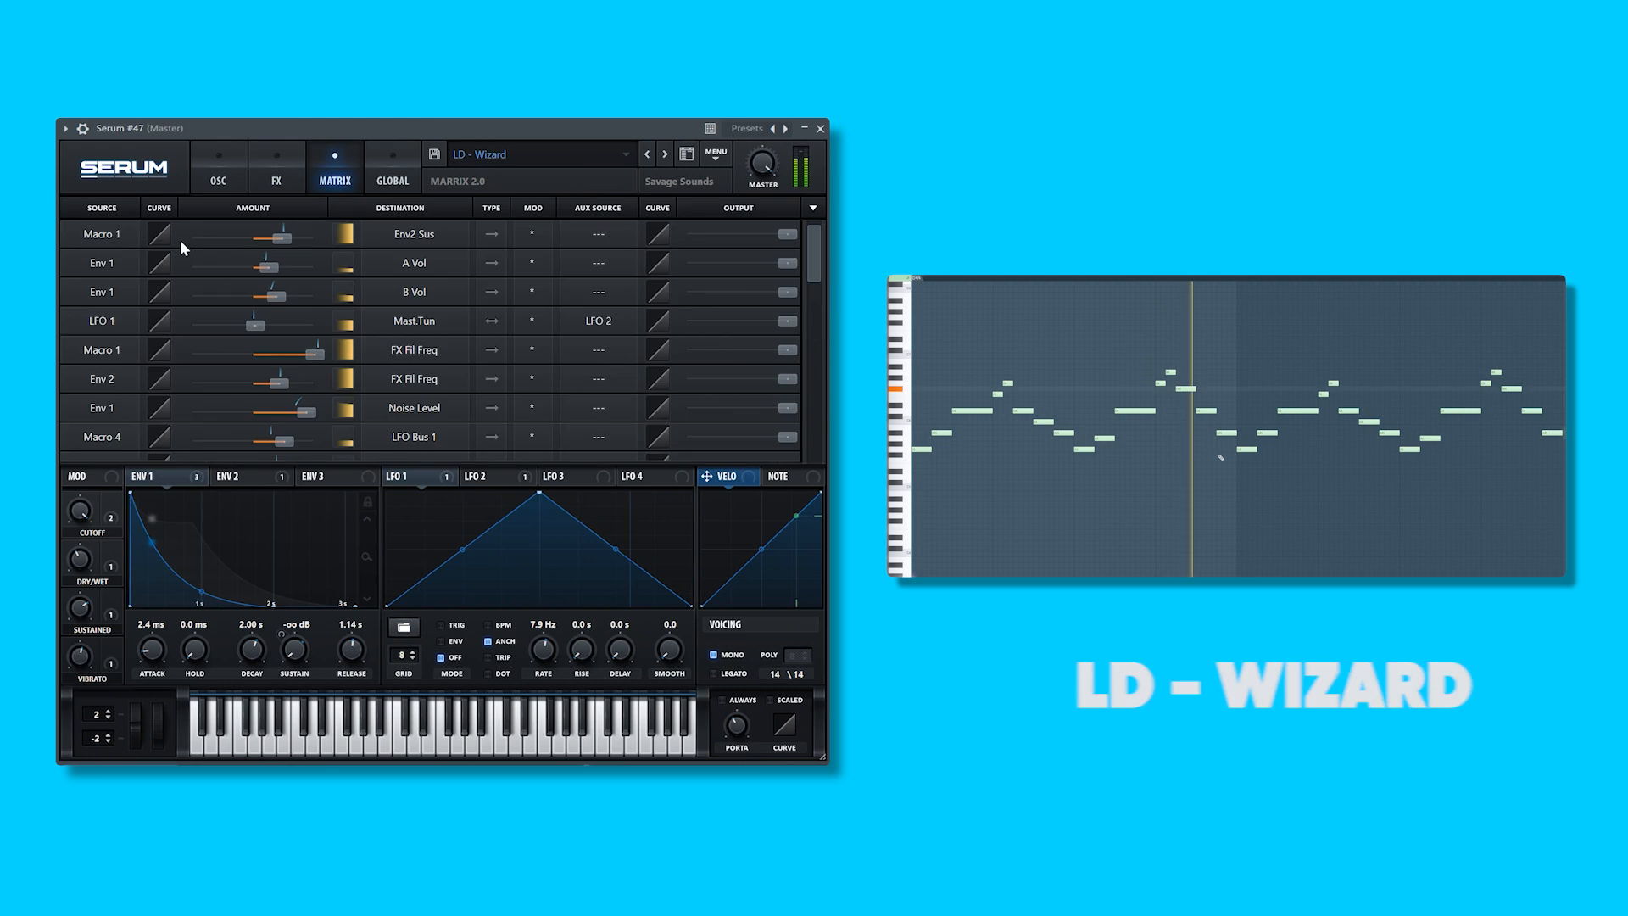
click(218, 174)
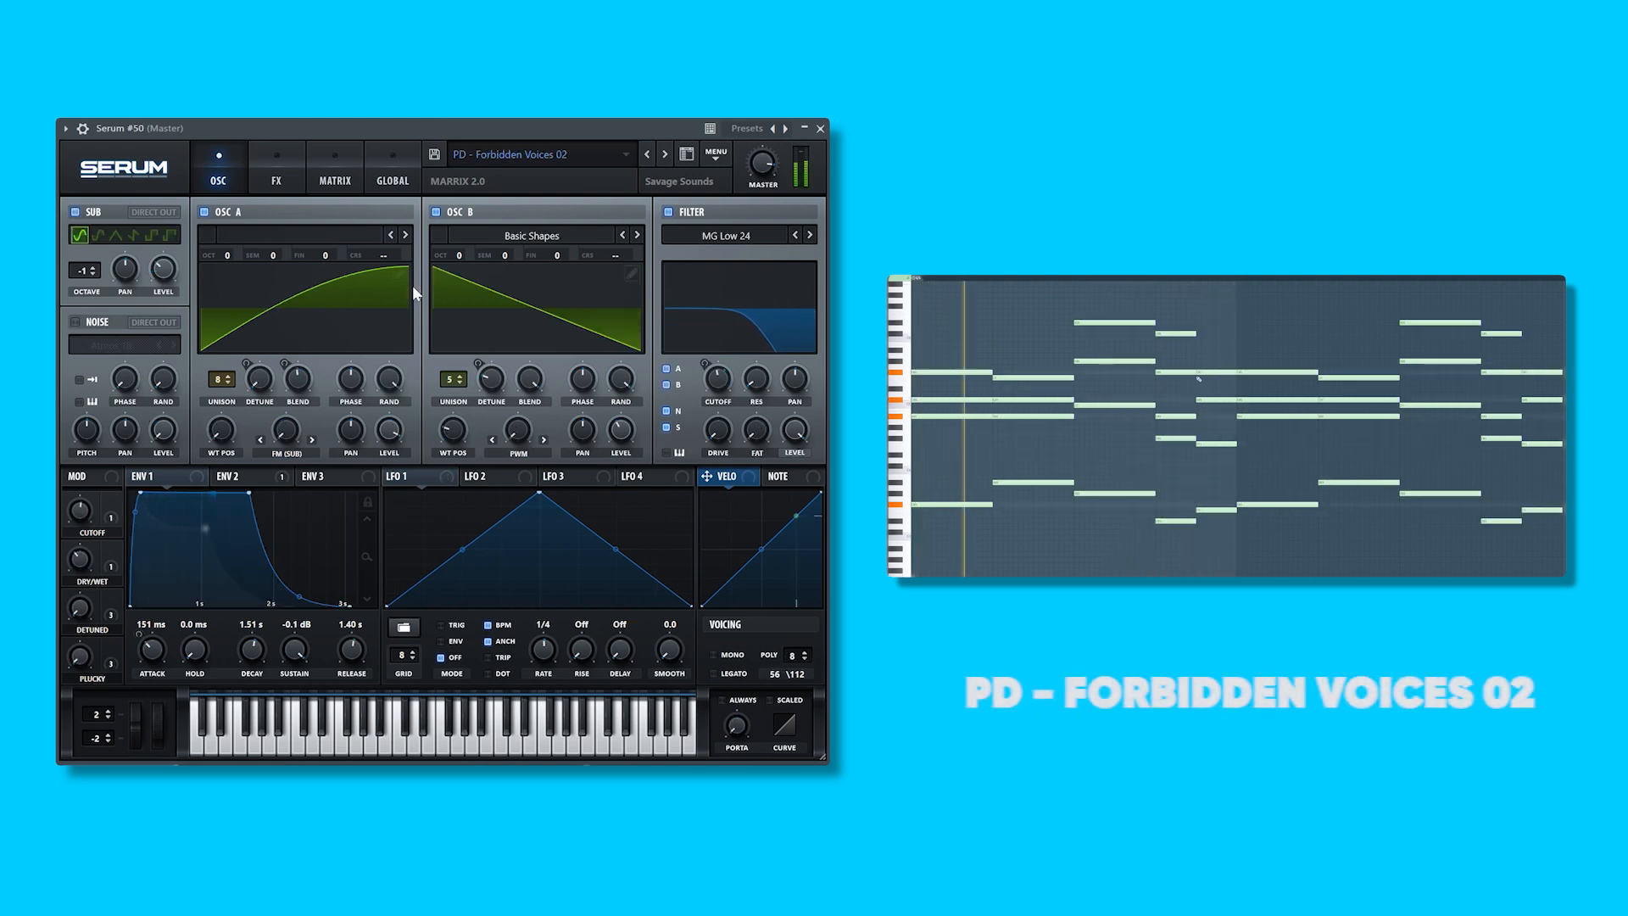
click(278, 182)
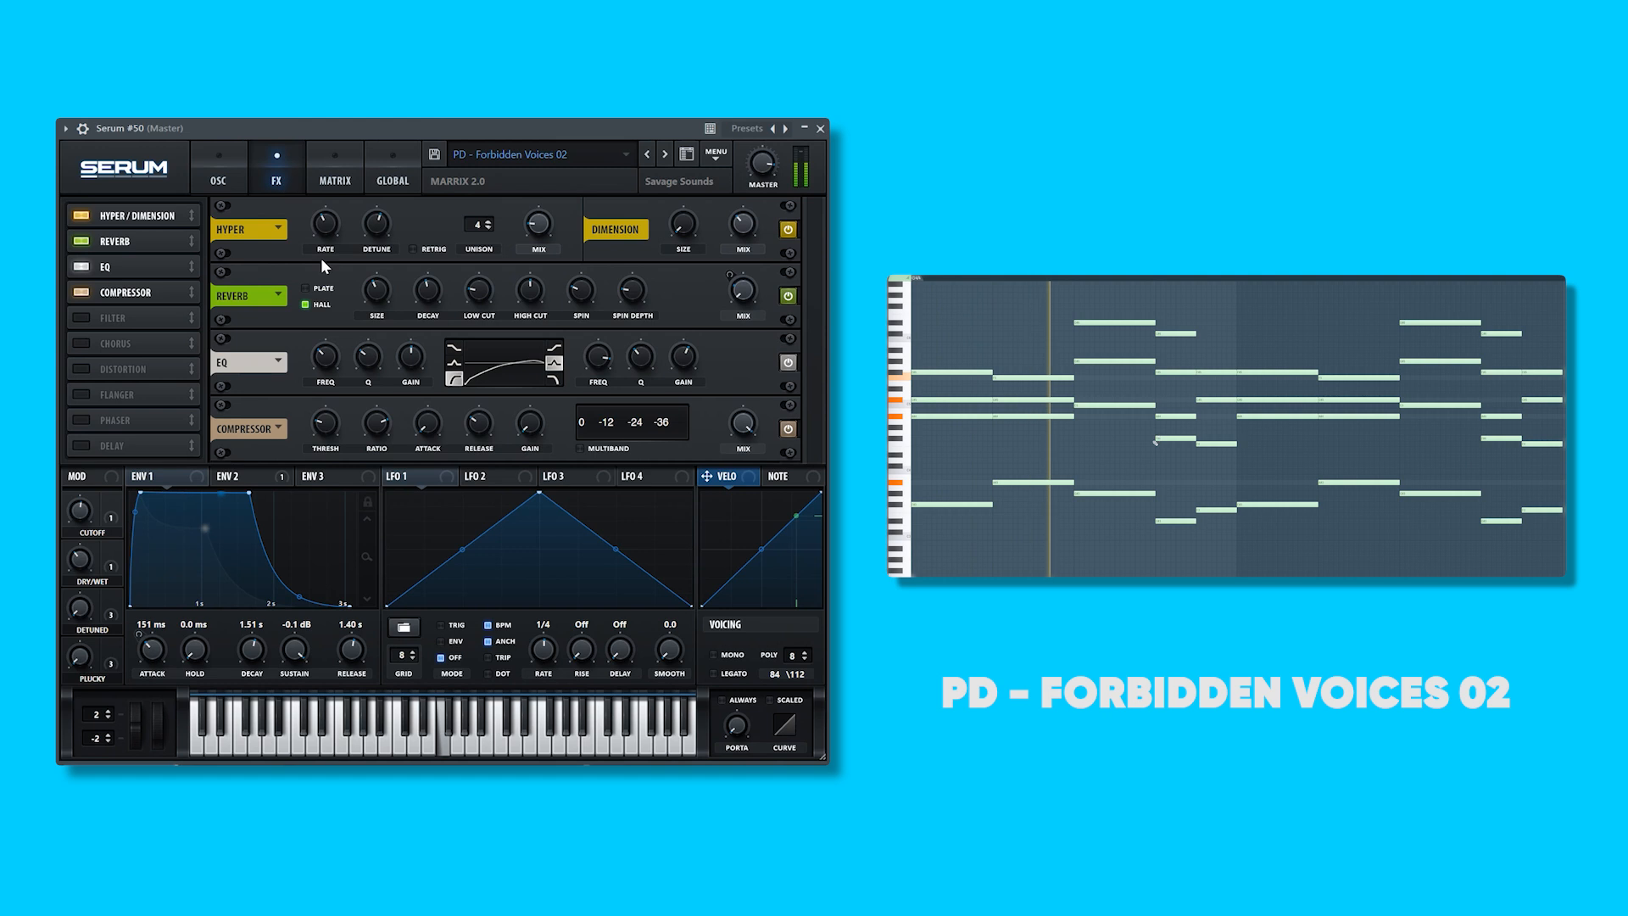
click(351, 186)
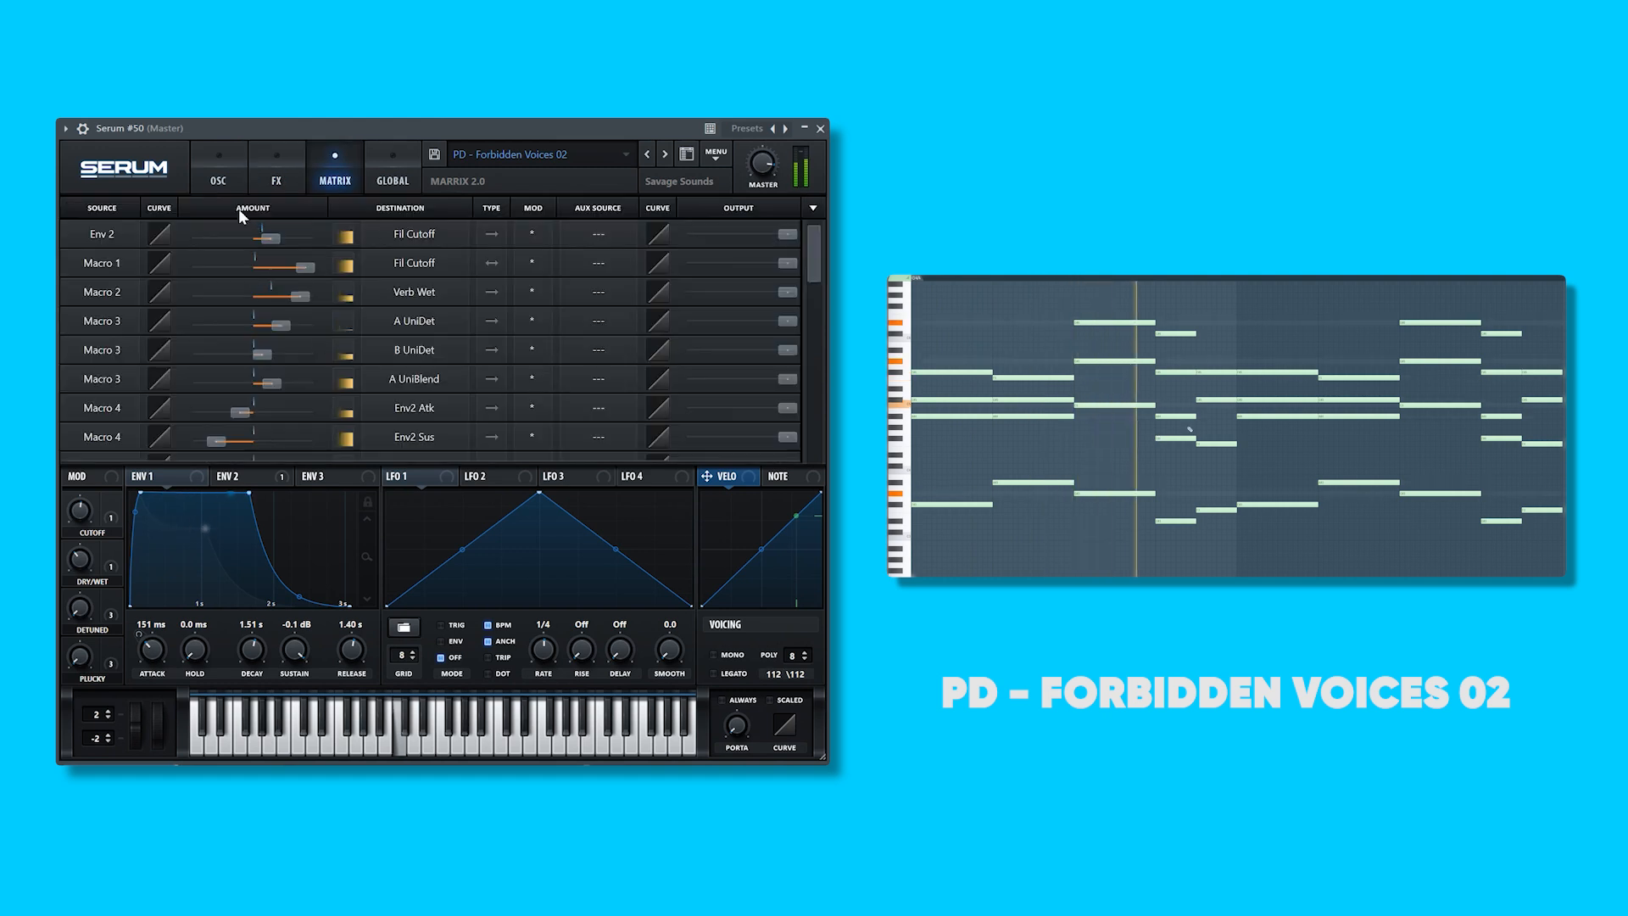
click(230, 181)
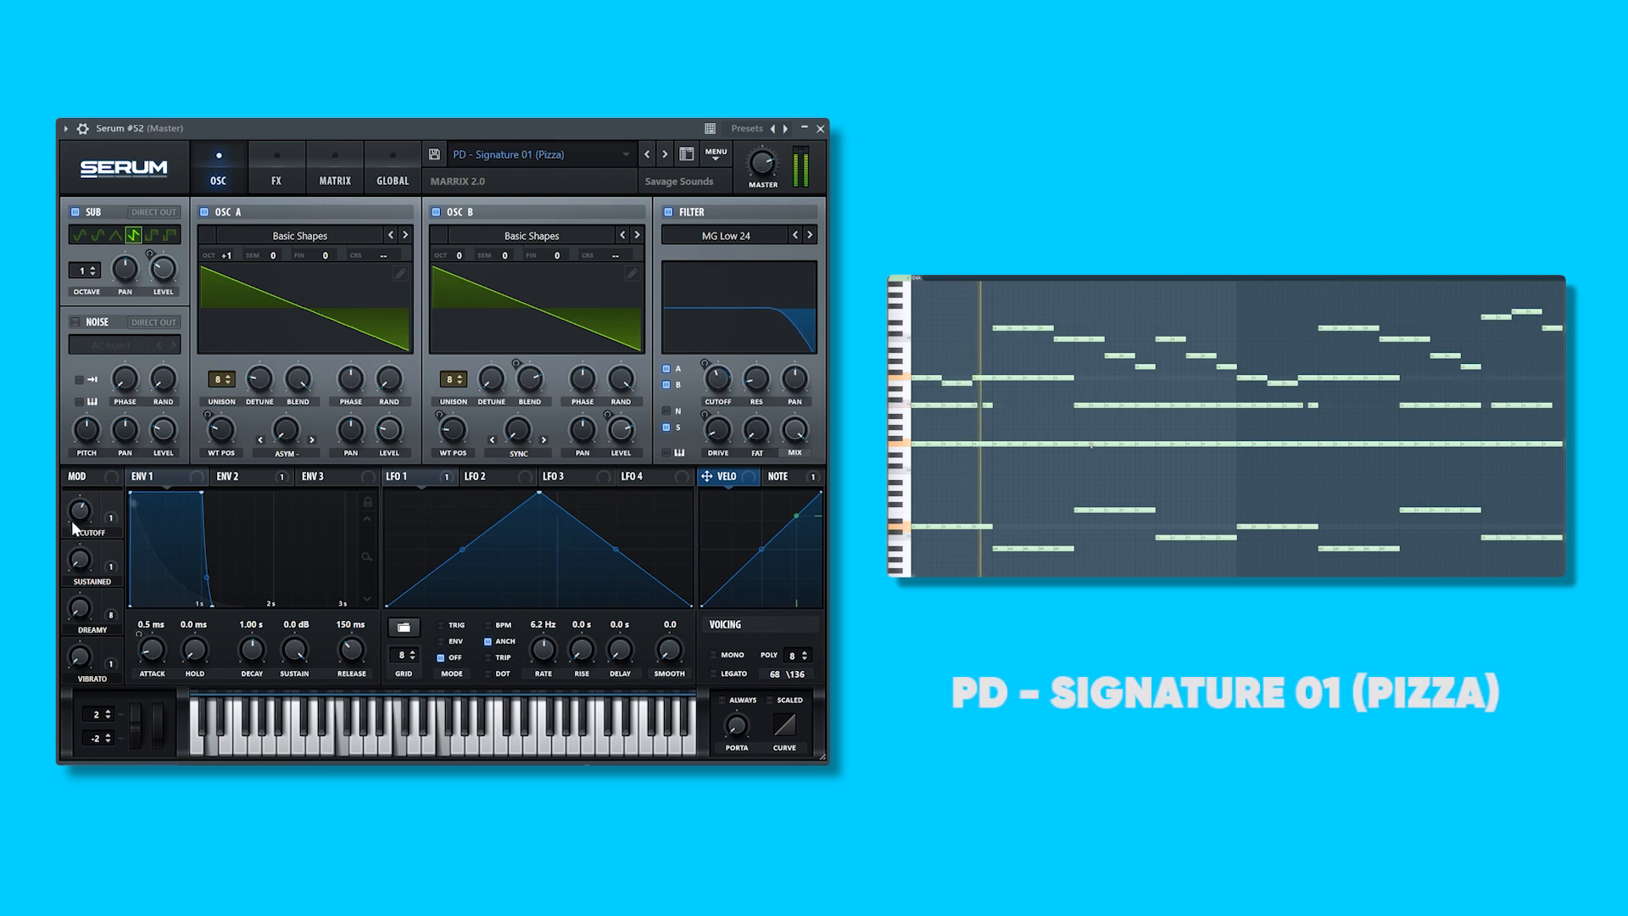
- Adjust the Cutoff macro on the PD - Signature 01 (Pizza), PD - Signature 02 (Poison) and PD - Signature 04 presets during playback
mouse_move(75, 510)
drag(79, 510, 87, 478)
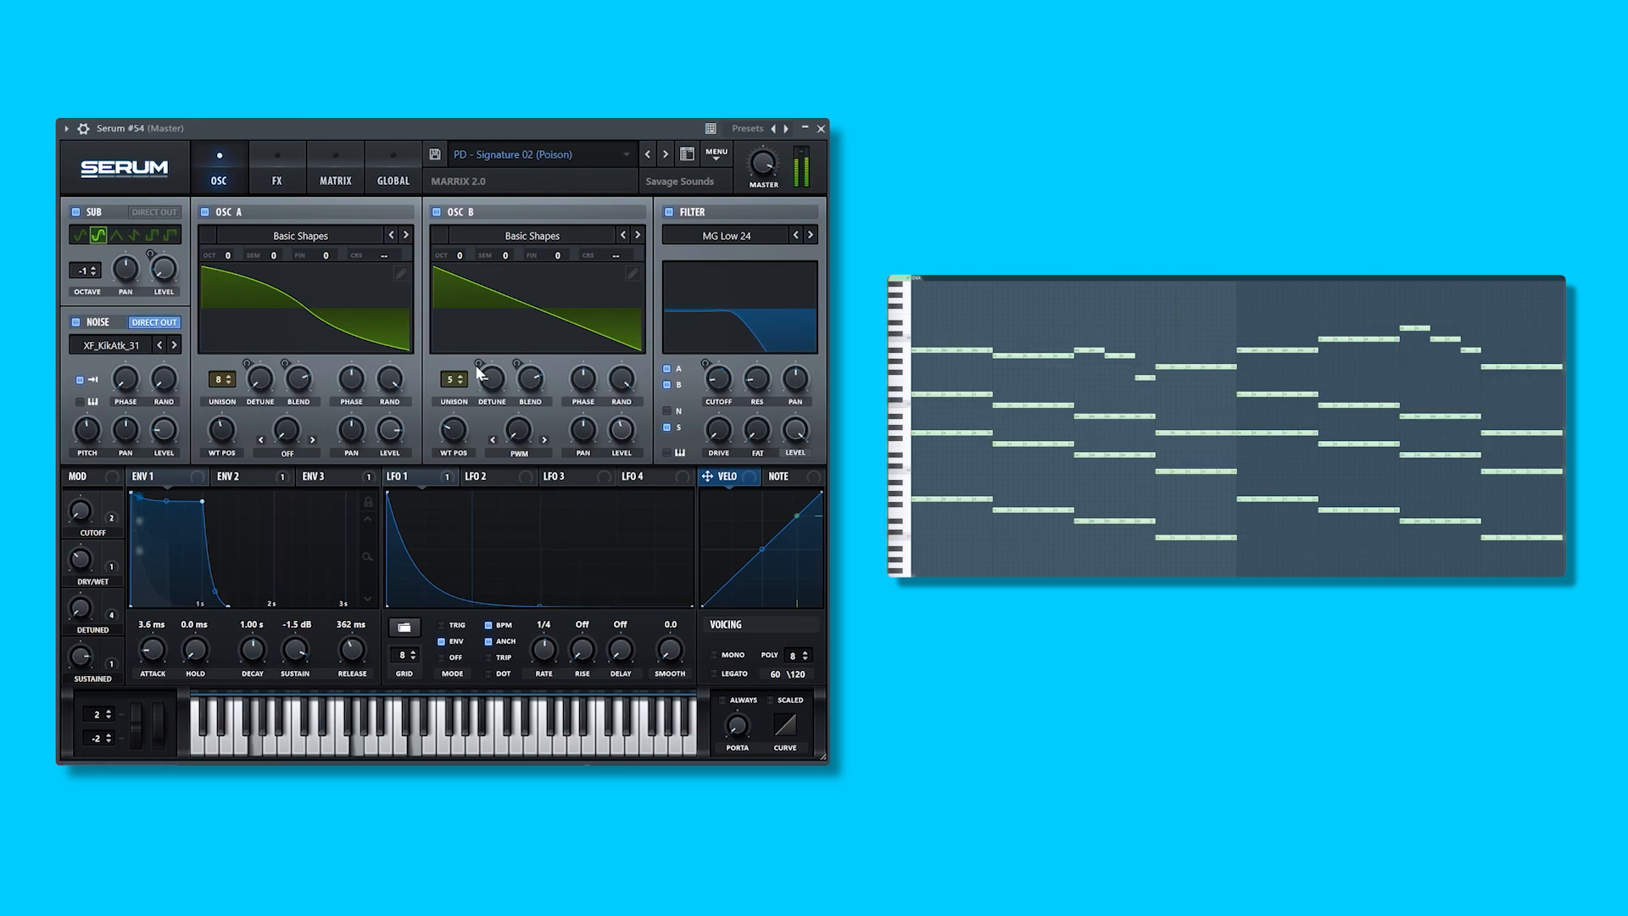
mouse_move(81, 510)
mouse_move(81, 509)
mouse_down()
mouse_move(99, 455)
mouse_move(114, 456)
mouse_move(109, 547)
mouse_up()
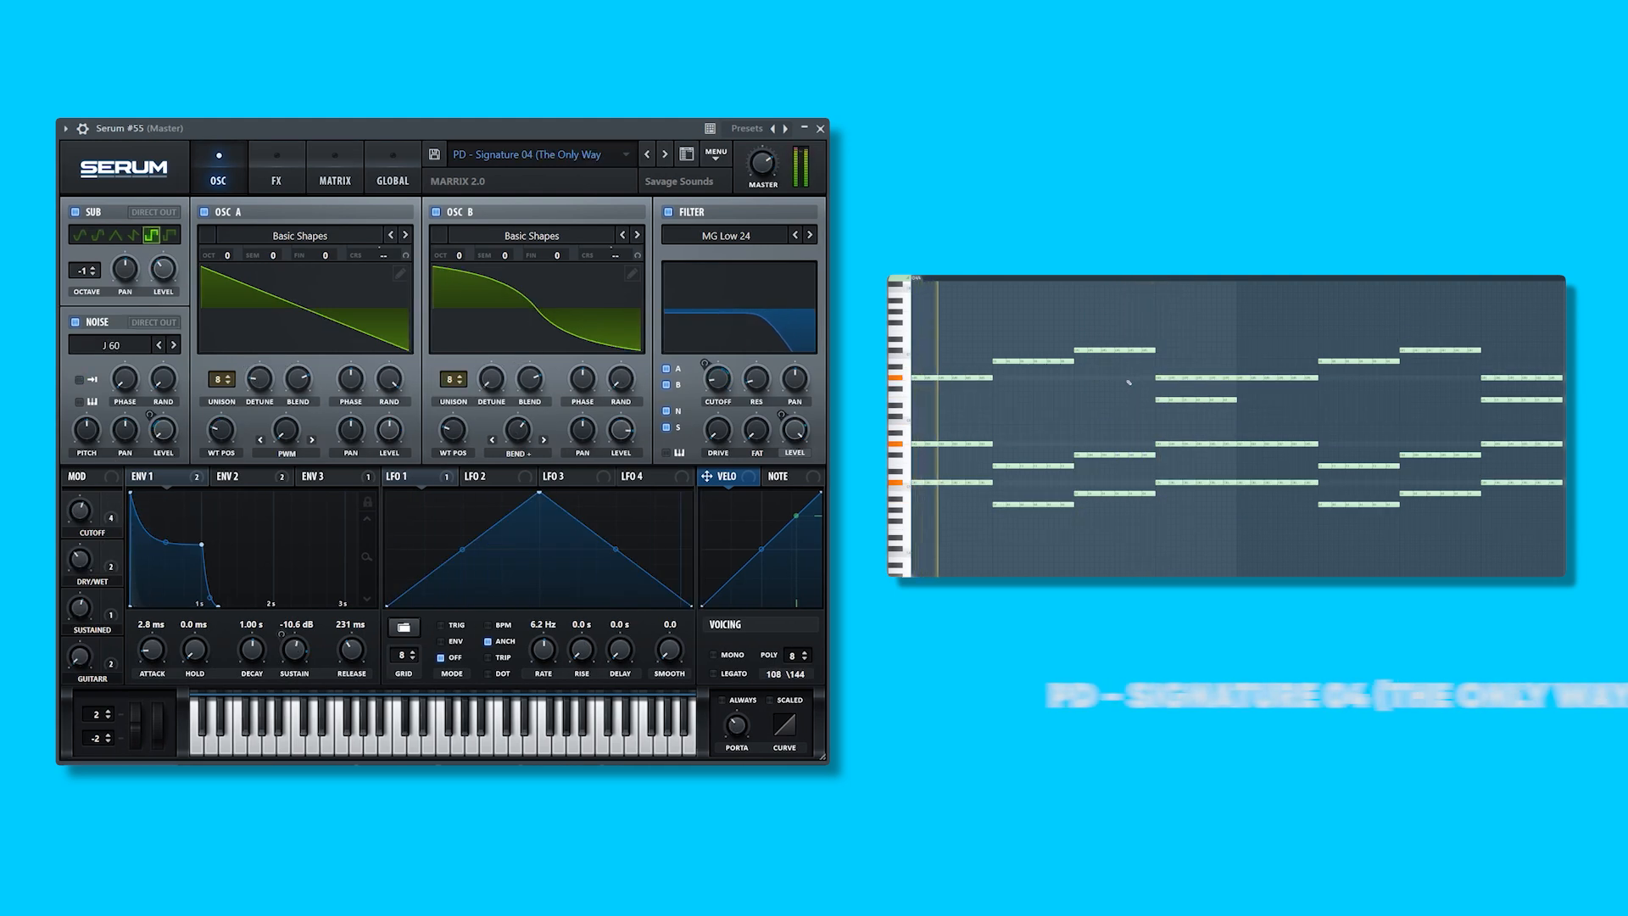
mouse_move(84, 512)
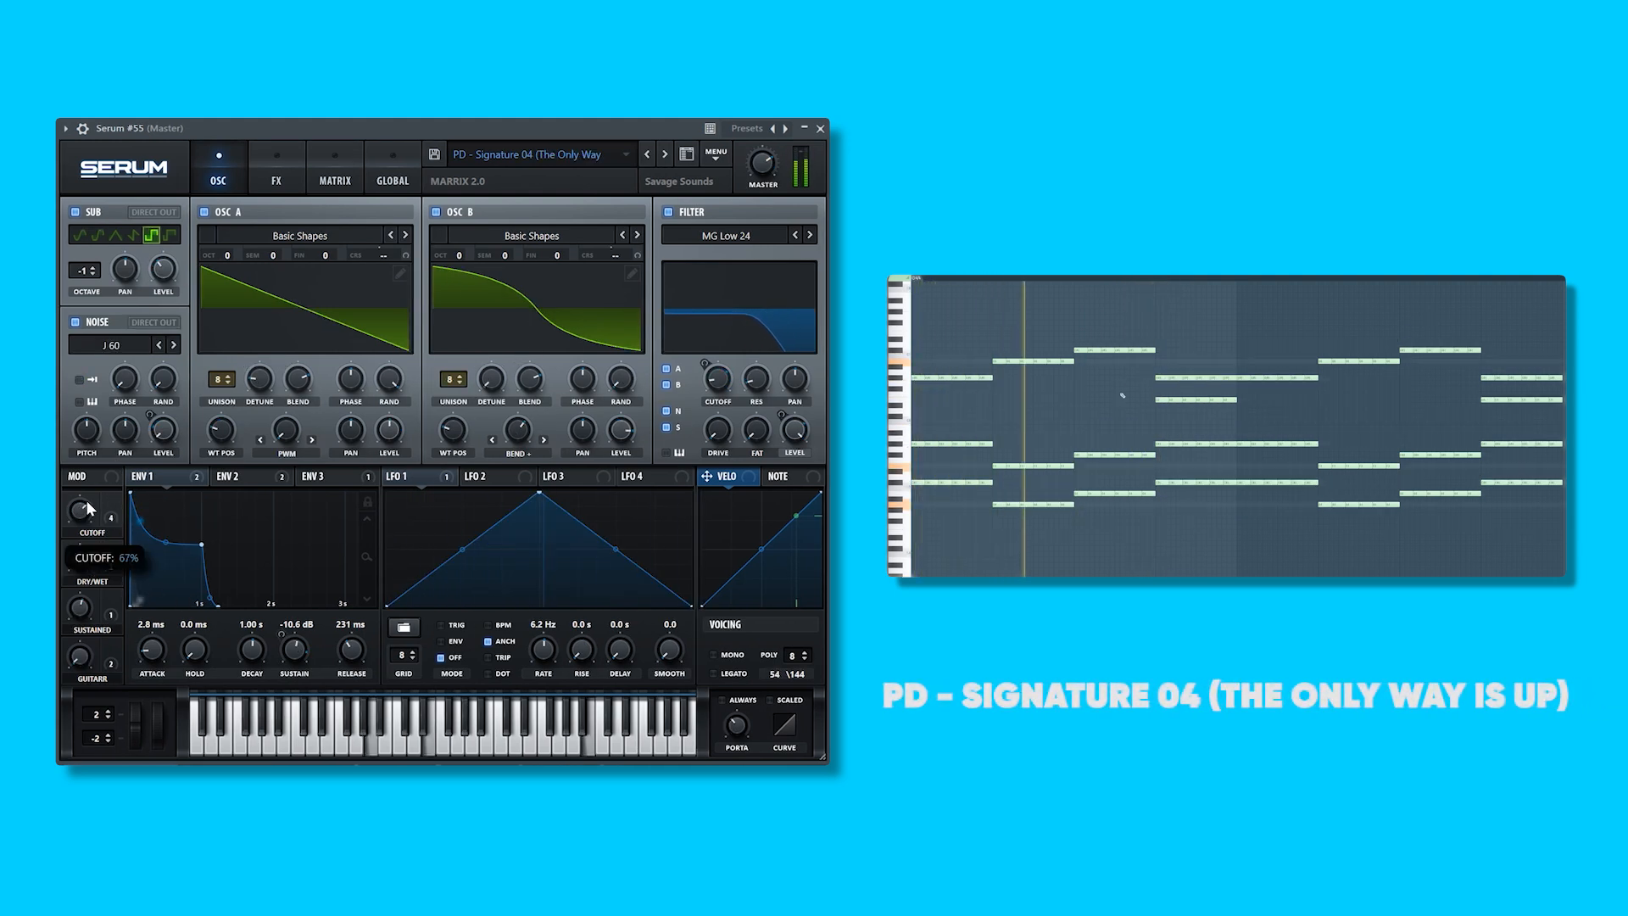
drag(88, 492, 107, 466)
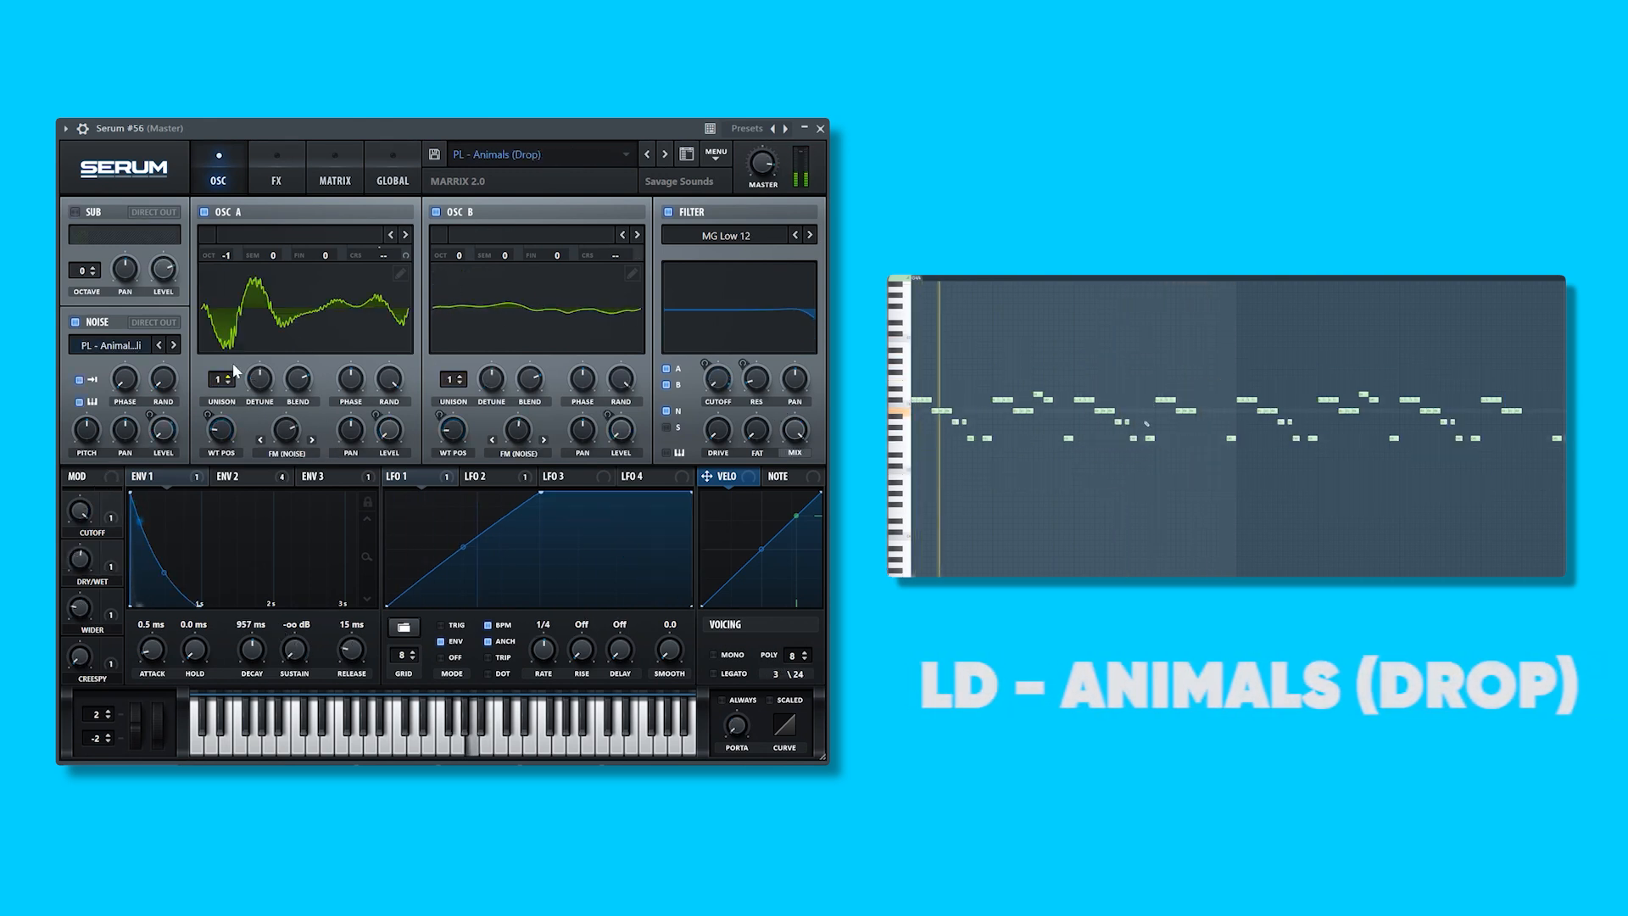
- Examine the effects and modulation matrix of the PL - Animals (Drop) preset, then return to its oscillators
click(278, 182)
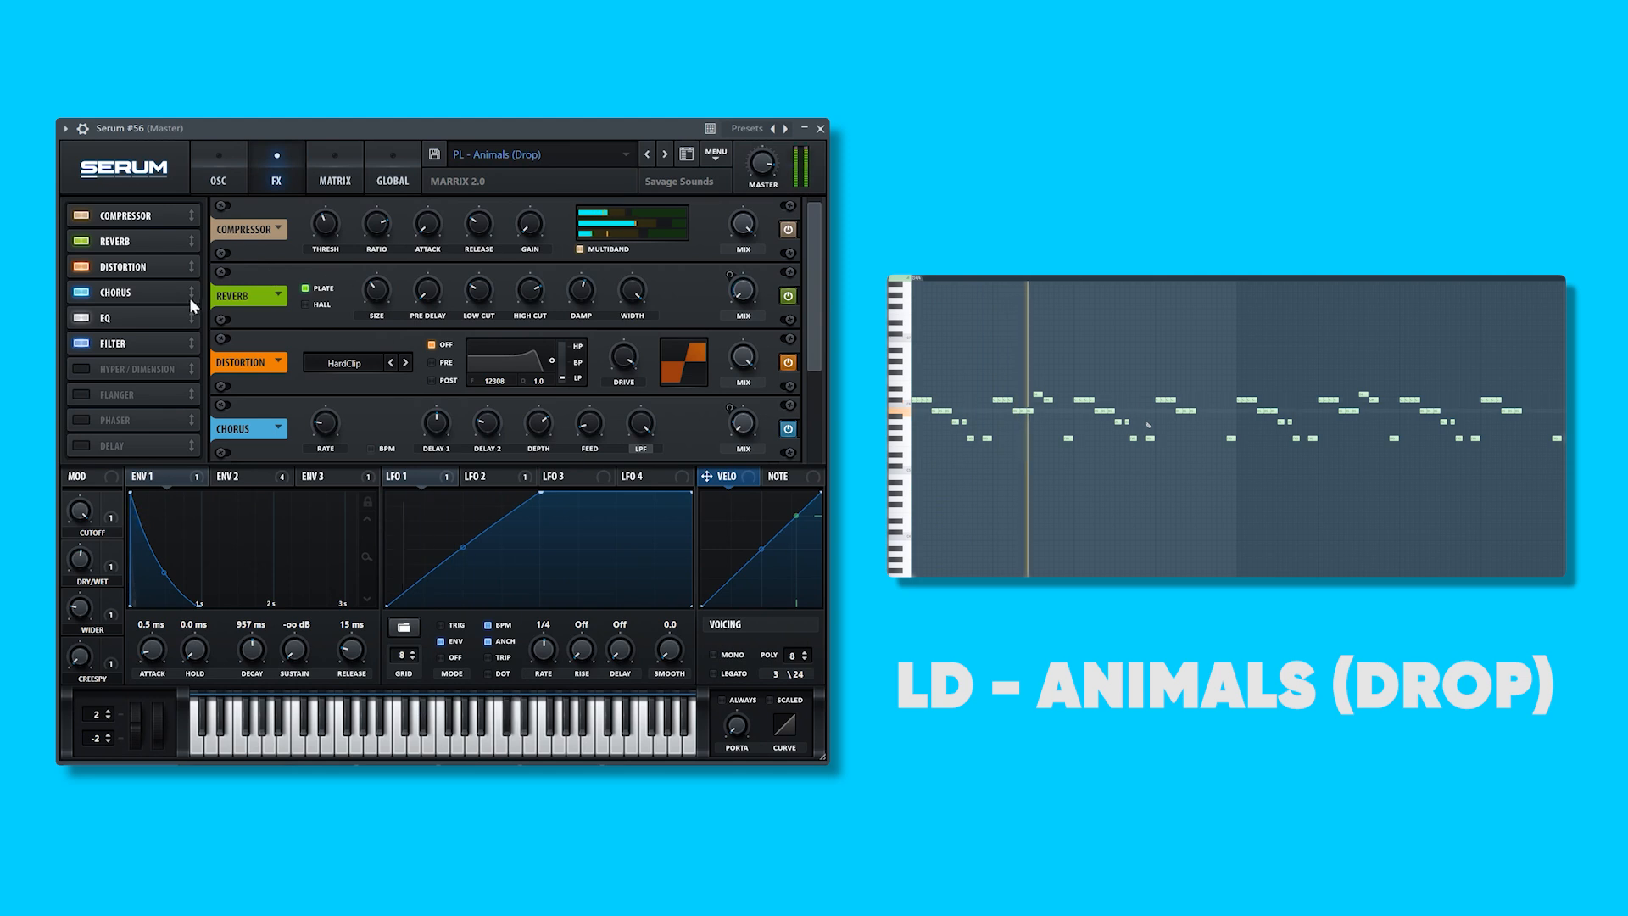
click(332, 181)
click(220, 182)
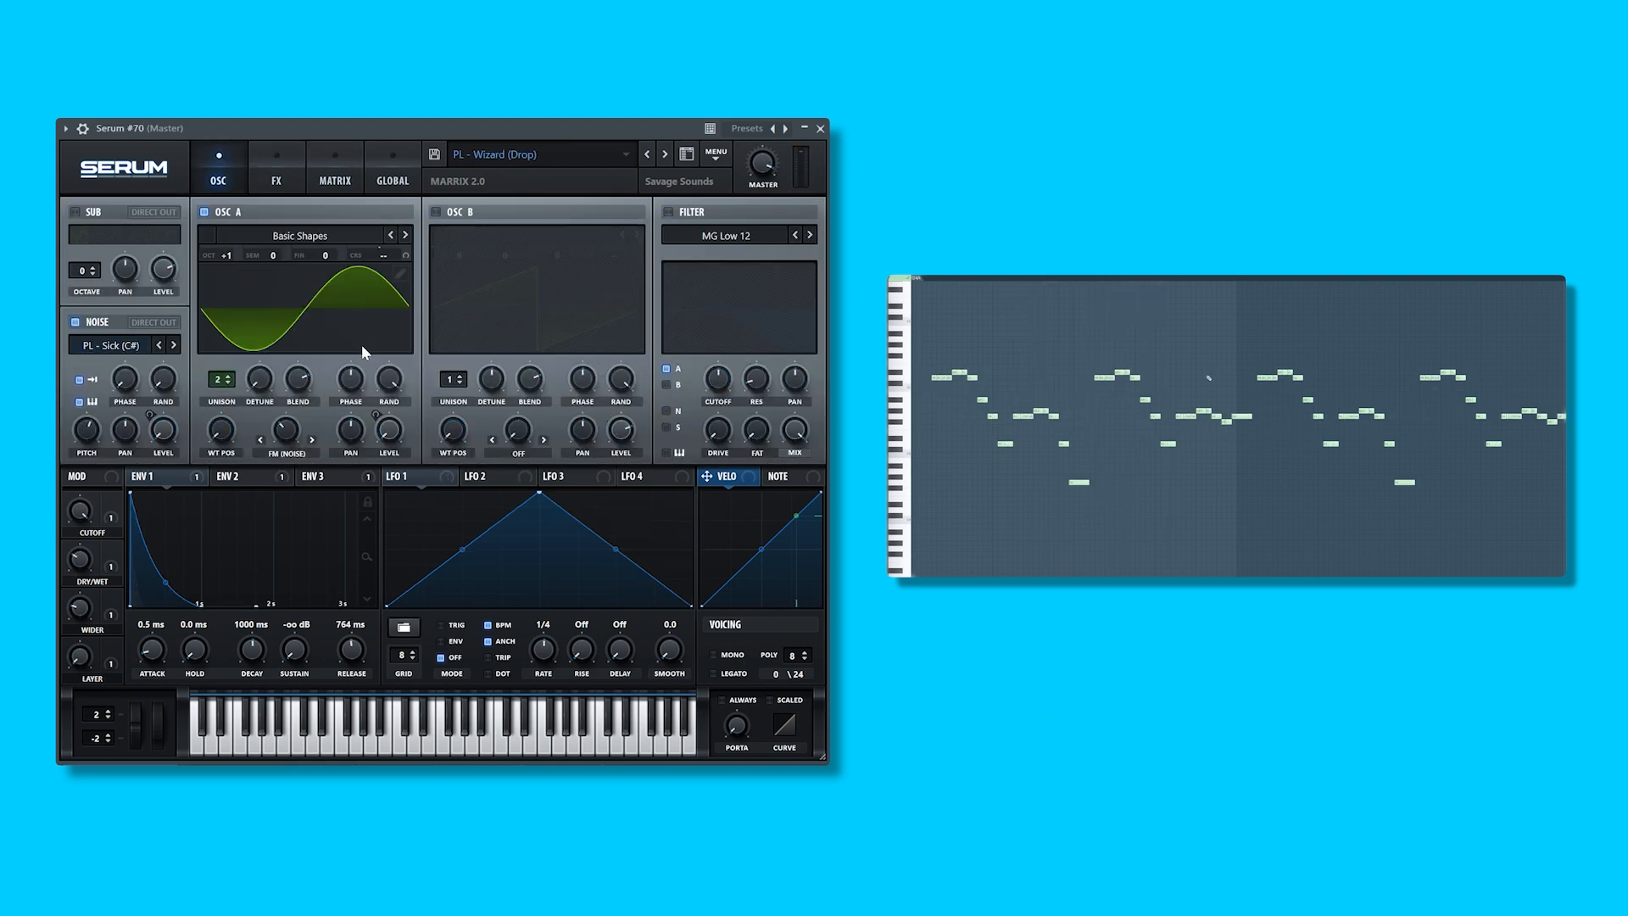
- Play the pattern with the PL - Wizard (Drop) preset and examine its effects and modulation matrix
key(space)
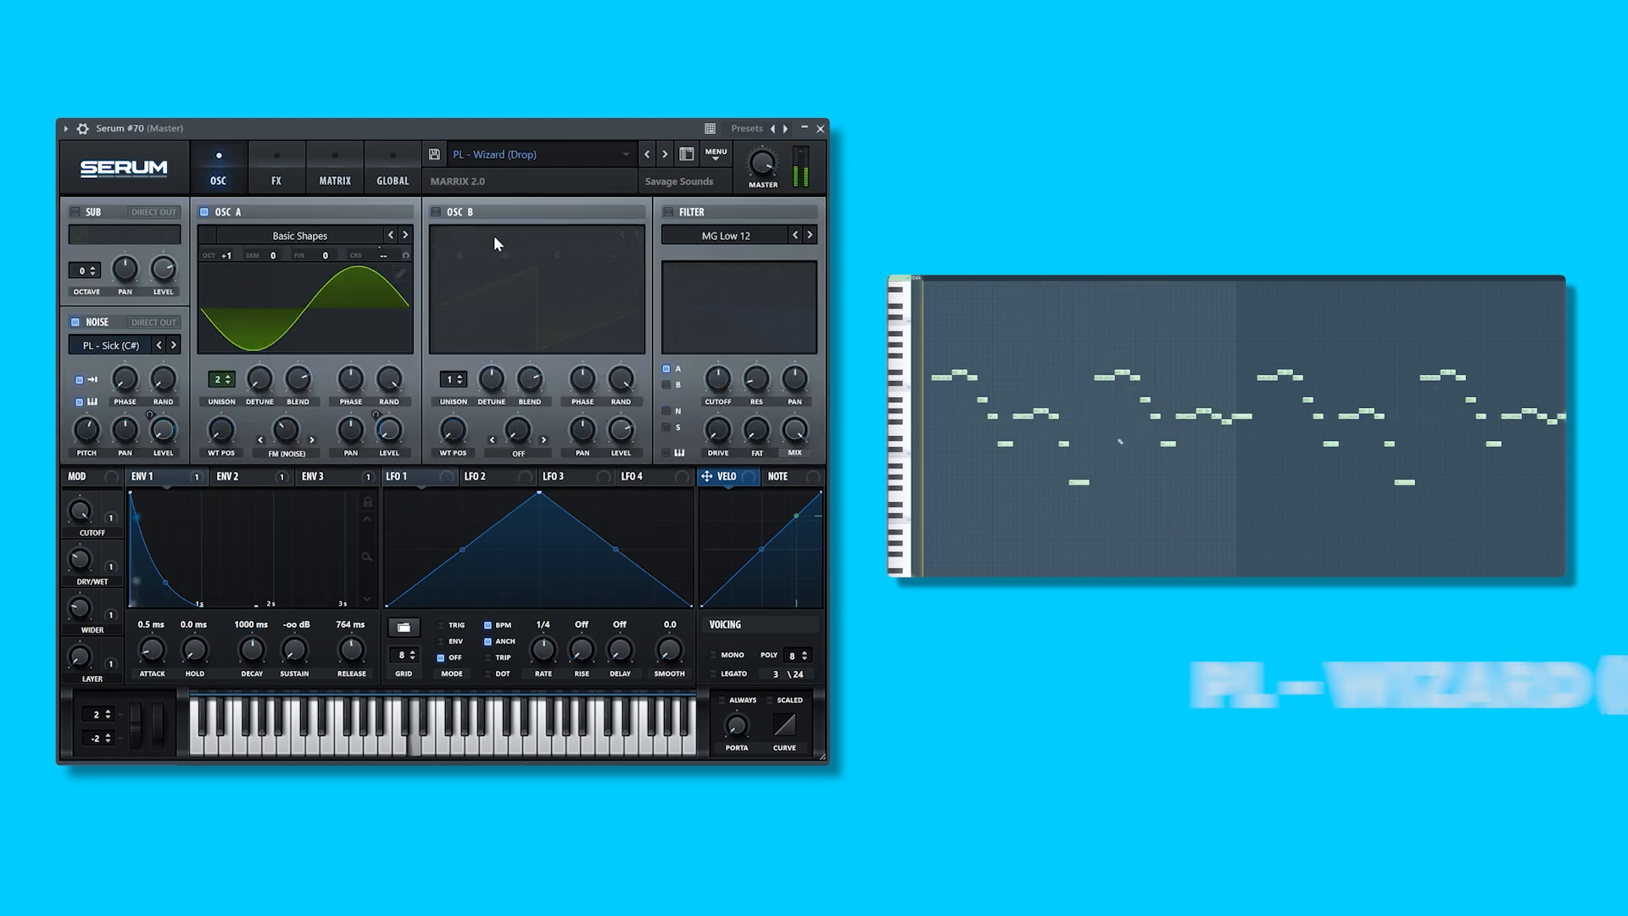
click(280, 176)
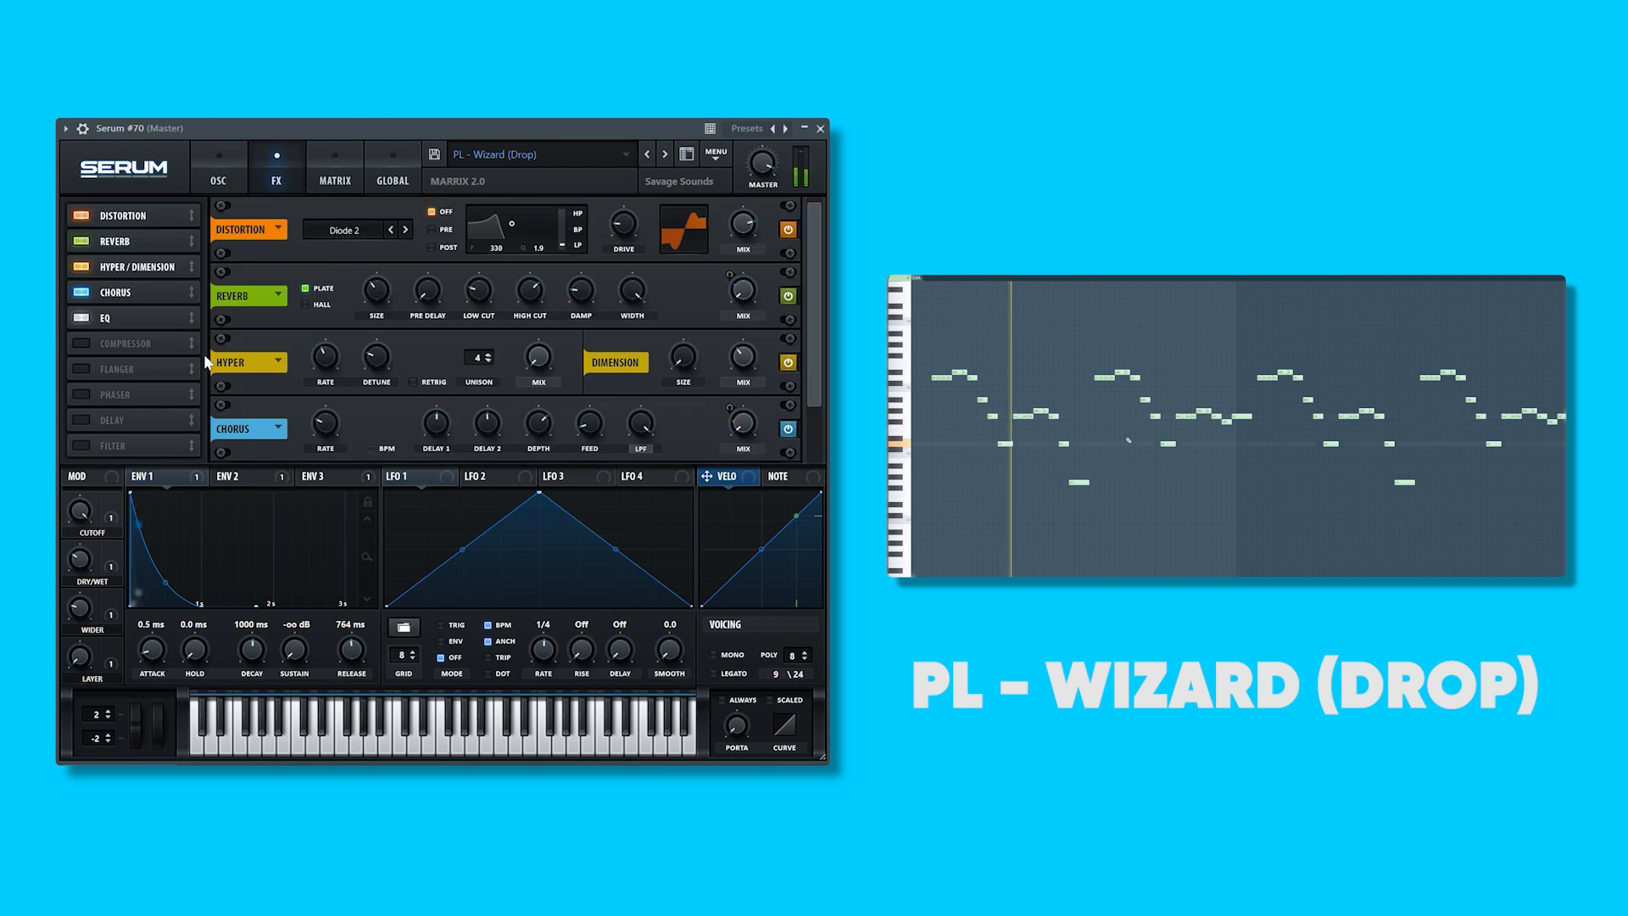
click(338, 183)
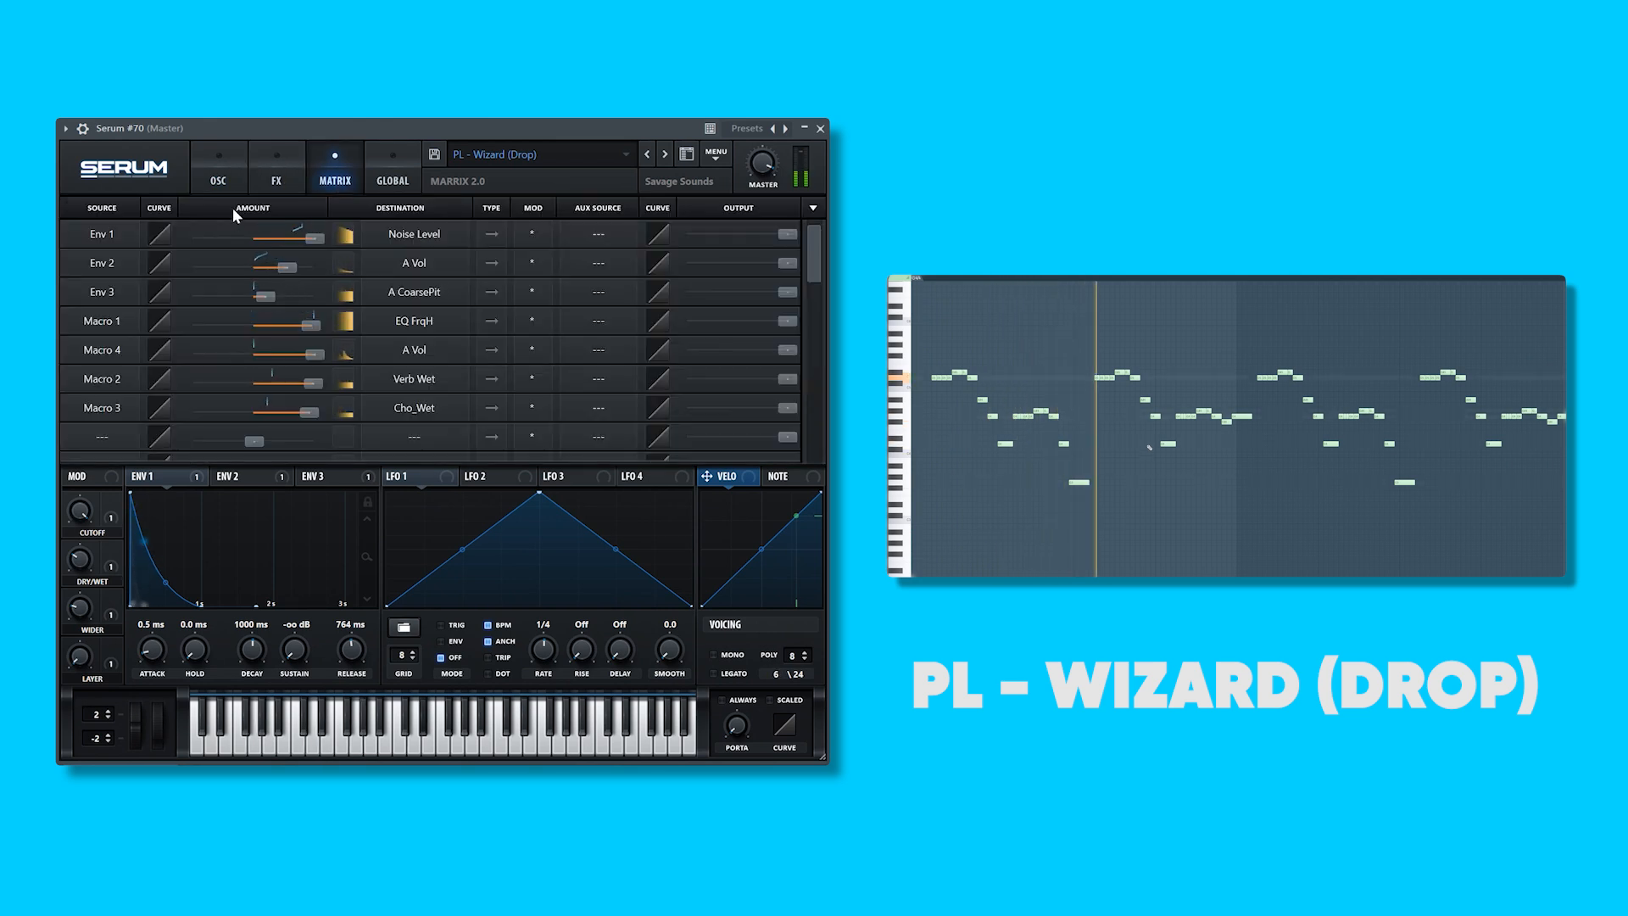